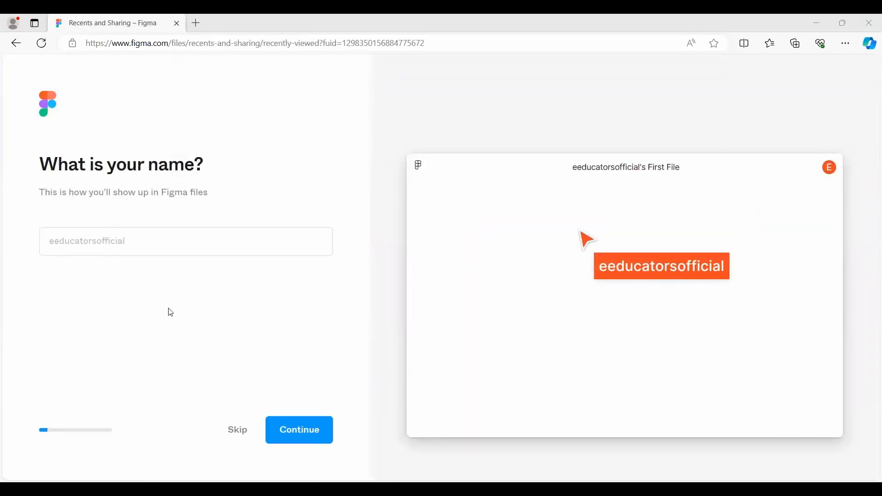
# Skip the name question, then set the kind of work to Student or educator and the work description to At a company.
pyautogui.click(239, 433)
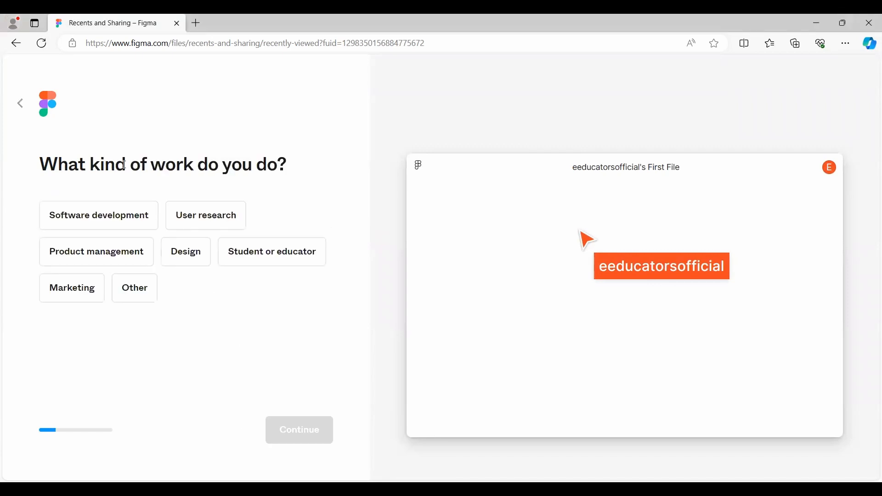
pyautogui.click(259, 261)
pyautogui.click(304, 438)
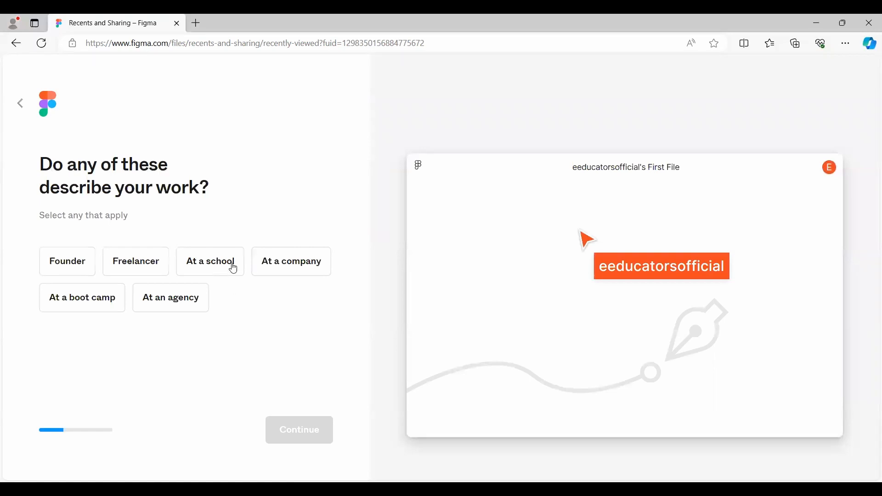
pyautogui.click(268, 269)
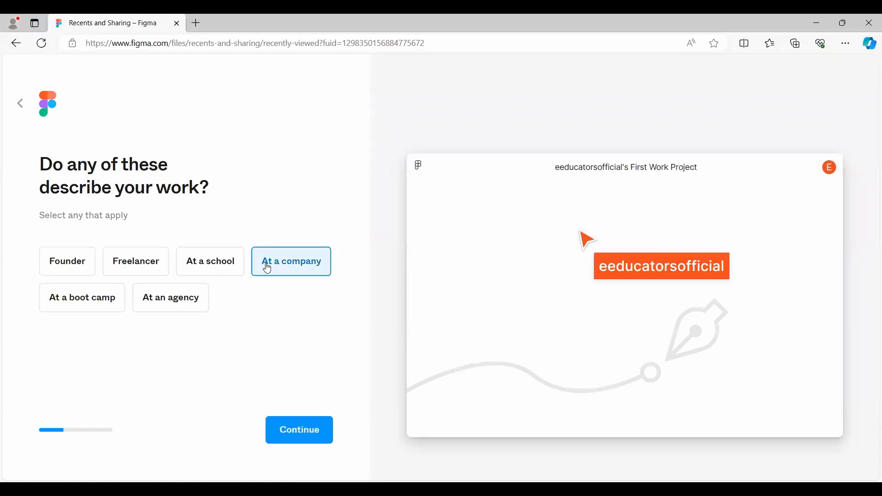
pyautogui.click(302, 428)
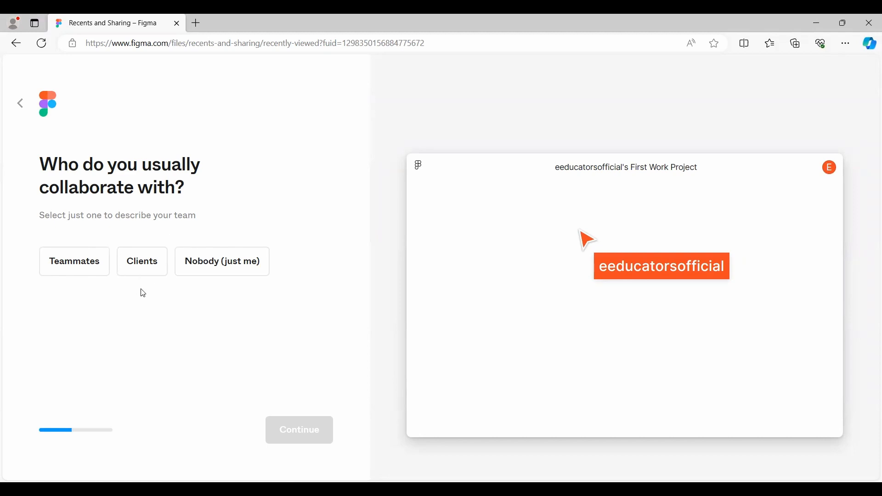
# Answer Nobody (just me) for usual collaborators and skip inviting anyone to the team.
pyautogui.click(213, 269)
pyautogui.click(313, 439)
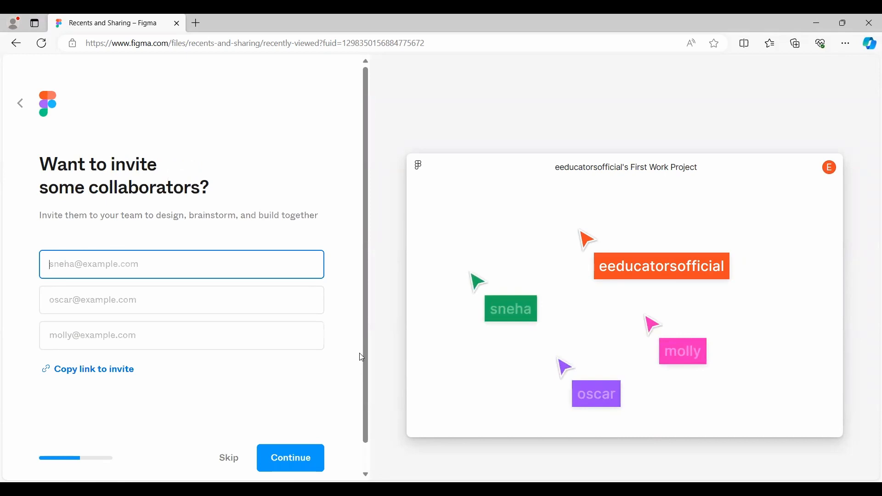
pyautogui.scroll(-1, 322, 354)
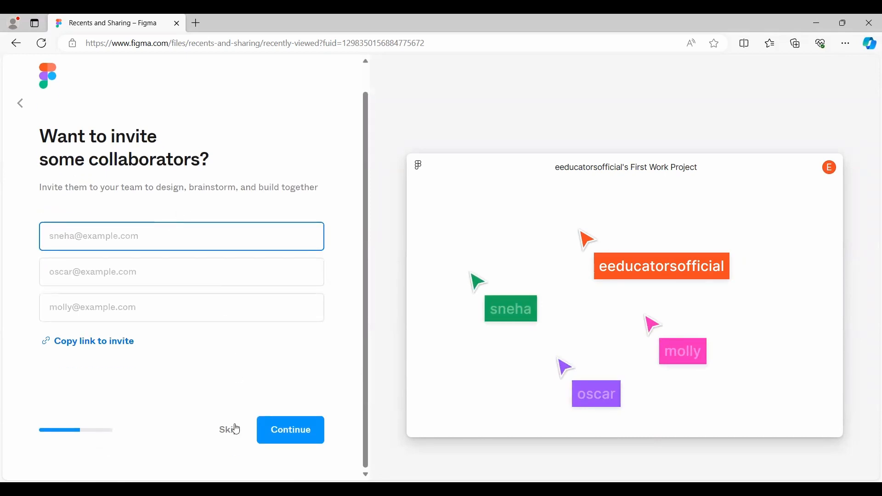
pyautogui.click(228, 432)
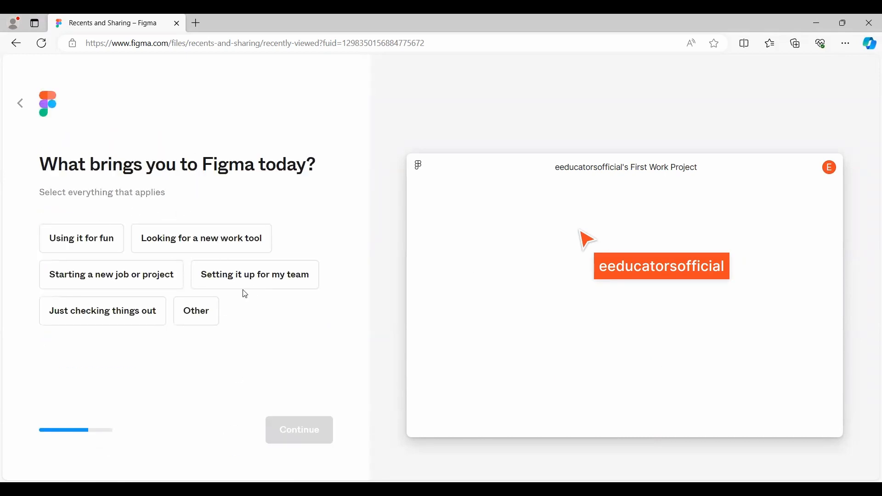
# Give Starting a new job or project as the reason for using Figma and choose the free Starter plan.
pyautogui.click(113, 269)
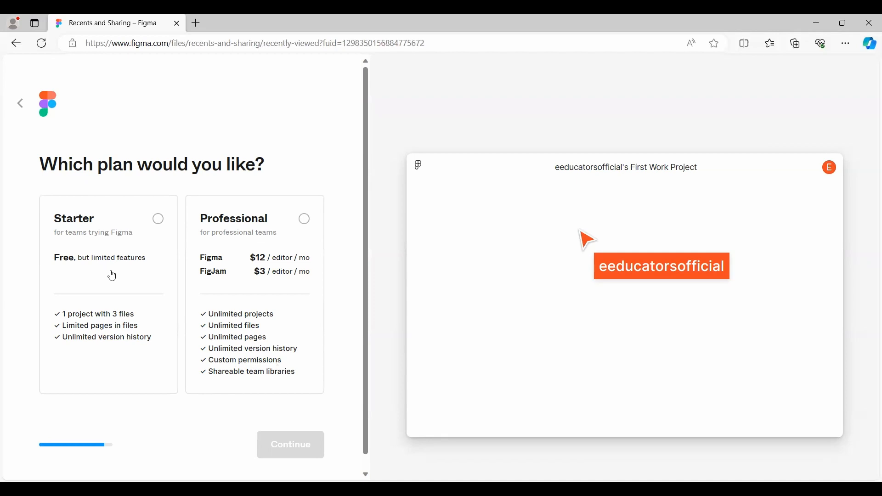
pyautogui.click(130, 224)
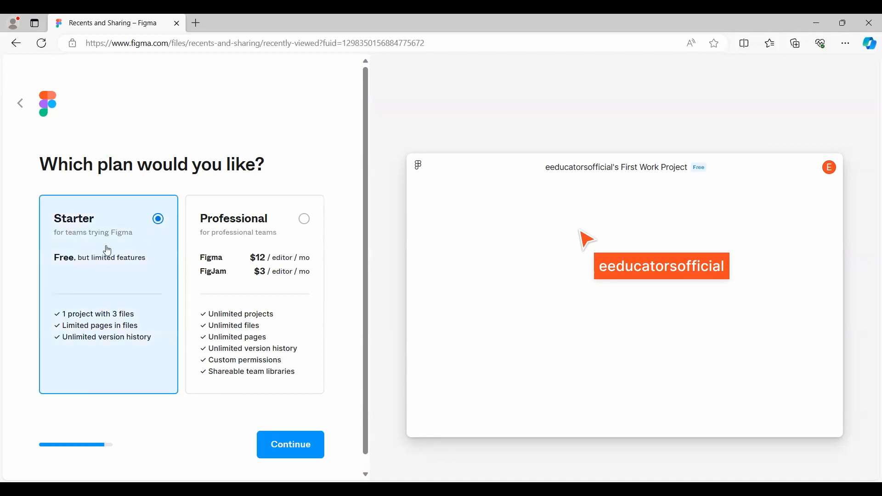
pyautogui.click(275, 452)
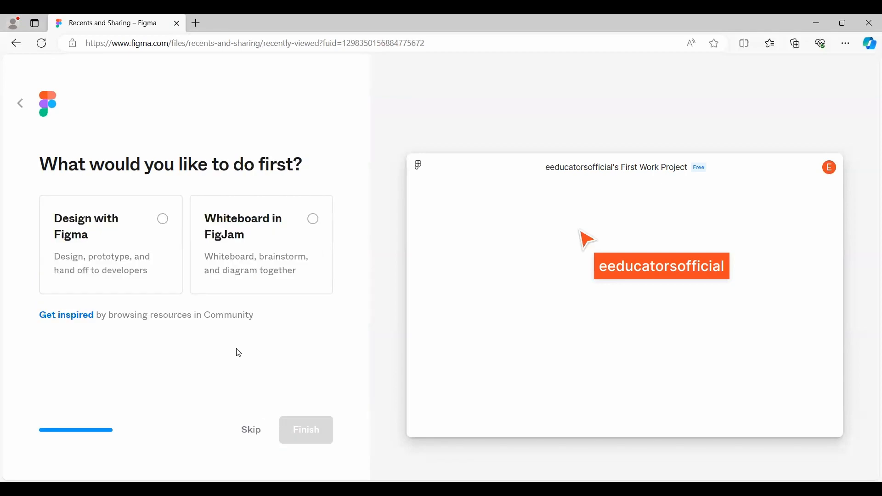
# Preview both starting options, choose Design with Figma as the first activity, and finish the account setup.
pyautogui.moveTo(39, 163); pyautogui.dragTo(307, 163)
pyautogui.click(156, 229)
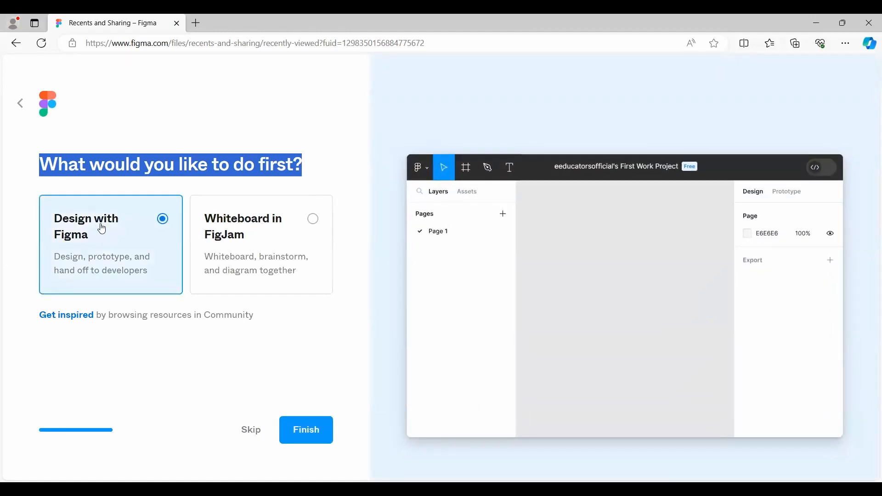
pyautogui.click(261, 229)
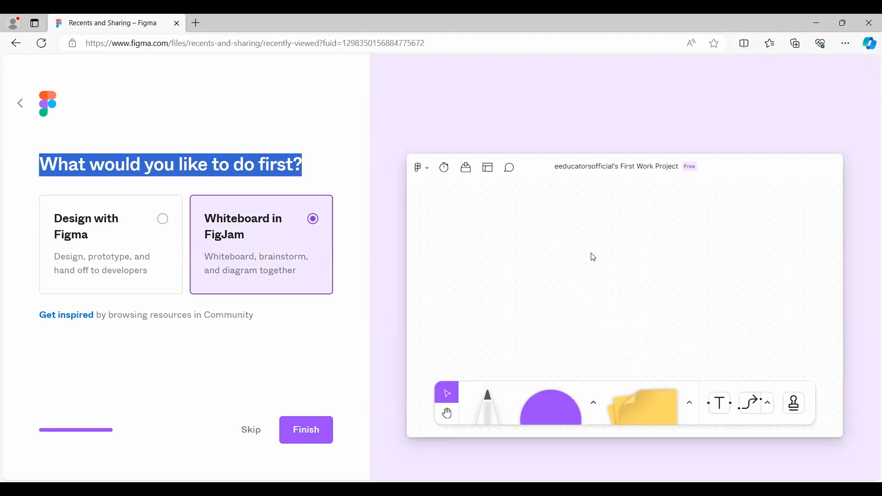
pyautogui.click(103, 252)
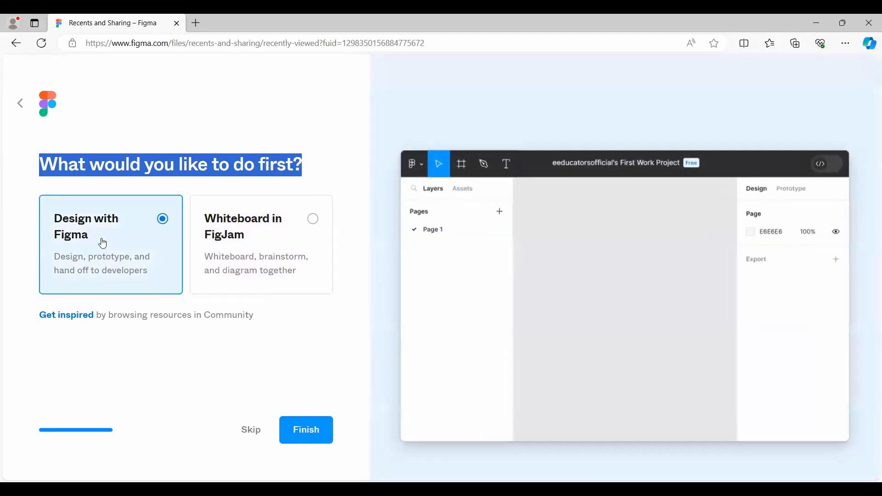
pyautogui.click(299, 430)
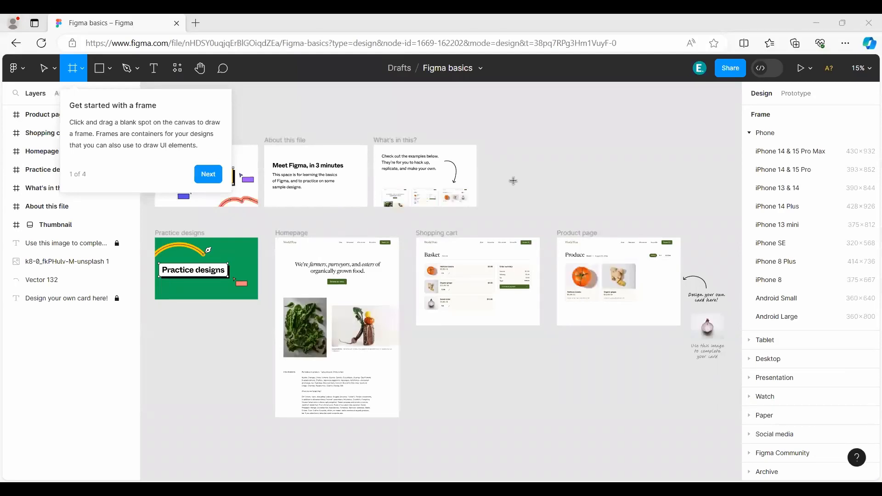
# Examine the Thumbnail and About this file frames of the Figma basics sample up close.
pyautogui.moveTo(483, 181); pyautogui.dragTo(567, 213)
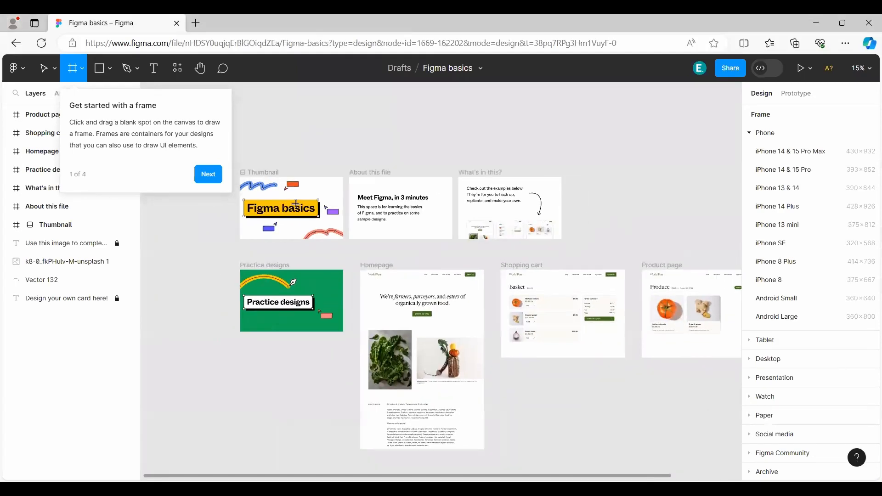
pyautogui.scroll(3, 285, 221)
pyautogui.scroll(3, 312, 222)
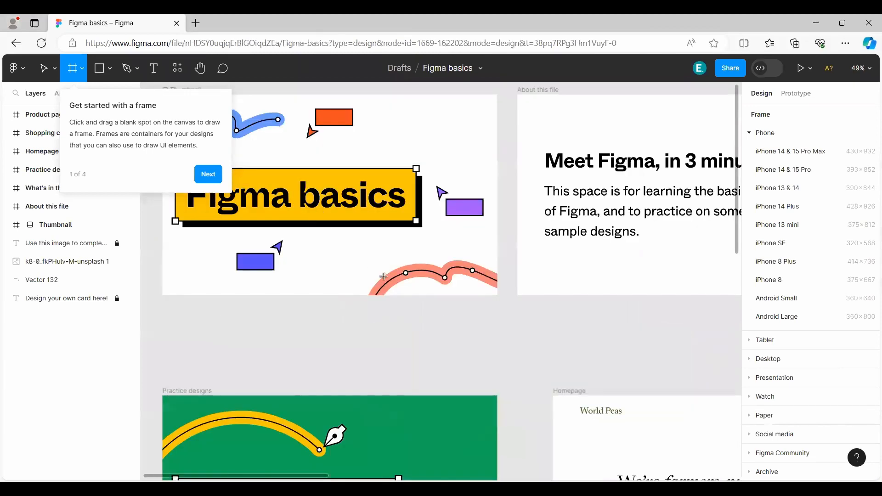
pyautogui.hscroll(5, 384, 278)
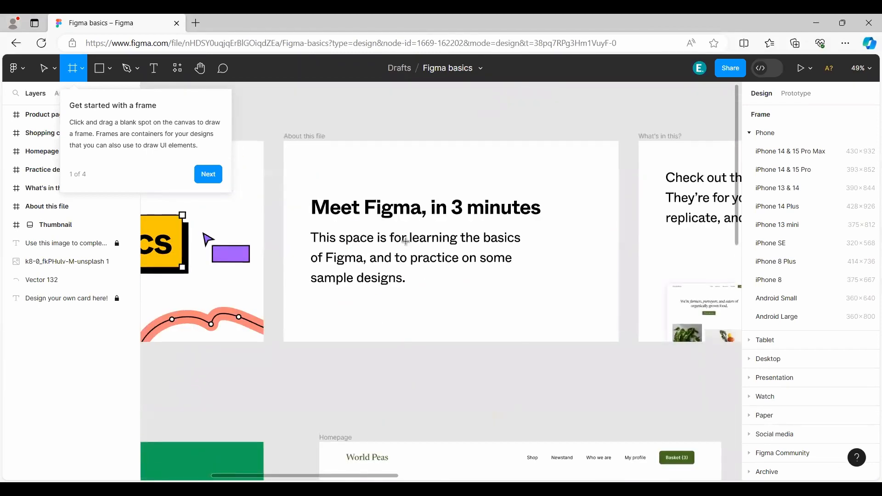
pyautogui.hscroll(3, 473, 262)
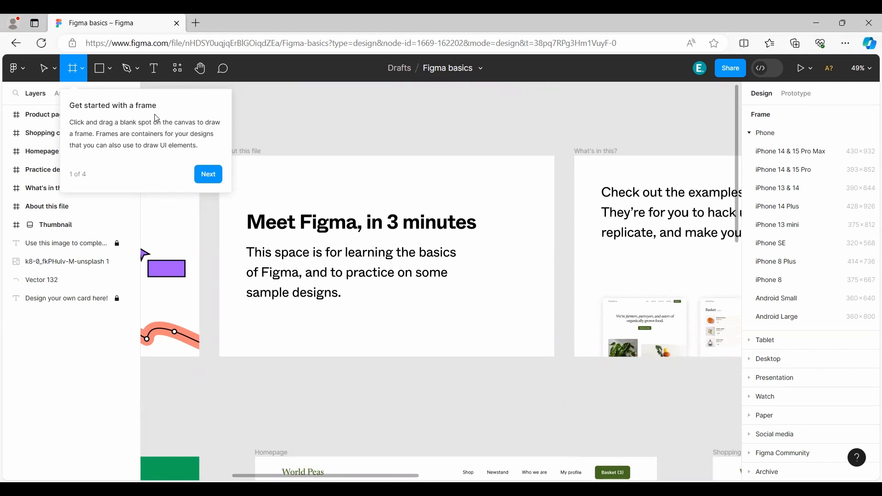
# Advance past the frame tip, dismiss the getting-started tips, and switch back to the Move tool.
pyautogui.click(216, 176)
pyautogui.click(298, 107)
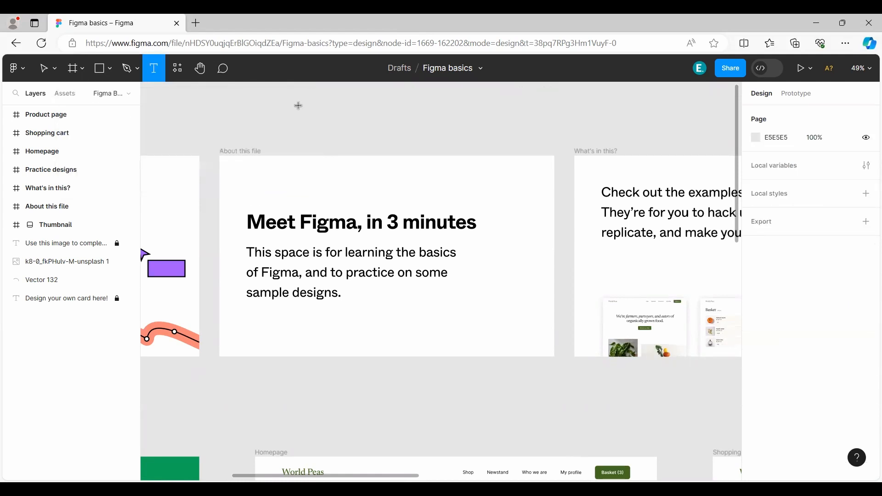
pyautogui.click(45, 68)
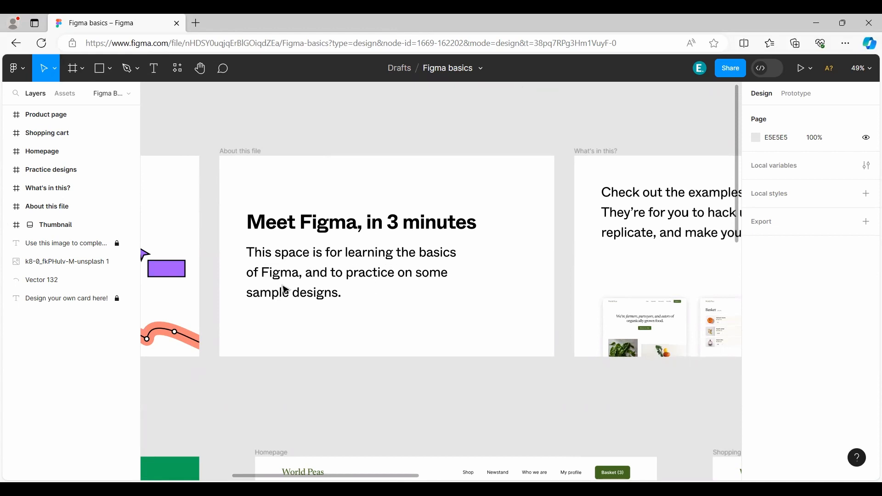
# Look over the Homepage, Shopping cart and What's in this? sample frames on the canvas.
pyautogui.scroll(-5, 457, 309)
pyautogui.scroll(-5, 459, 304)
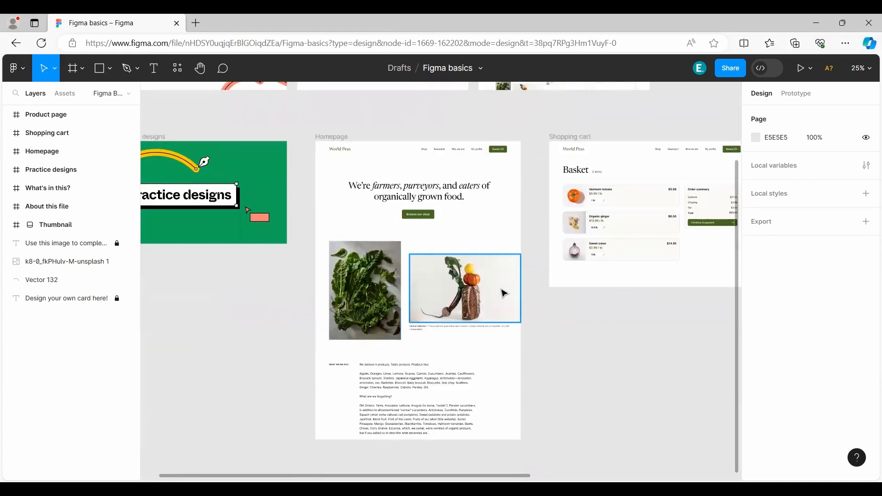
pyautogui.scroll(5, 505, 294)
pyautogui.scroll(3, 566, 271)
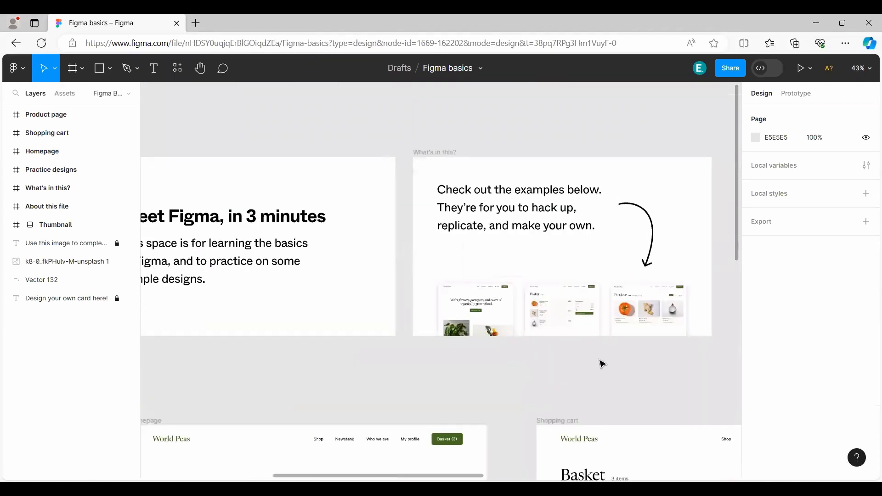
pyautogui.moveTo(575, 369); pyautogui.dragTo(429, 383)
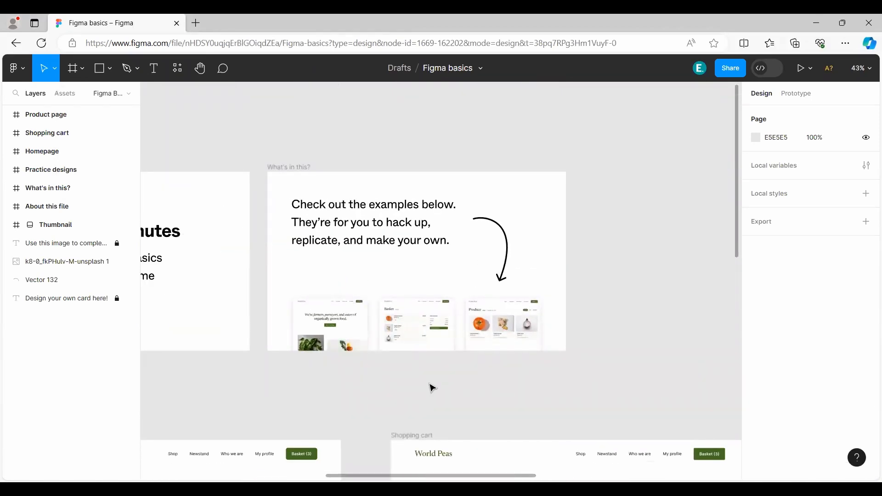
pyautogui.scroll(-5, 431, 389)
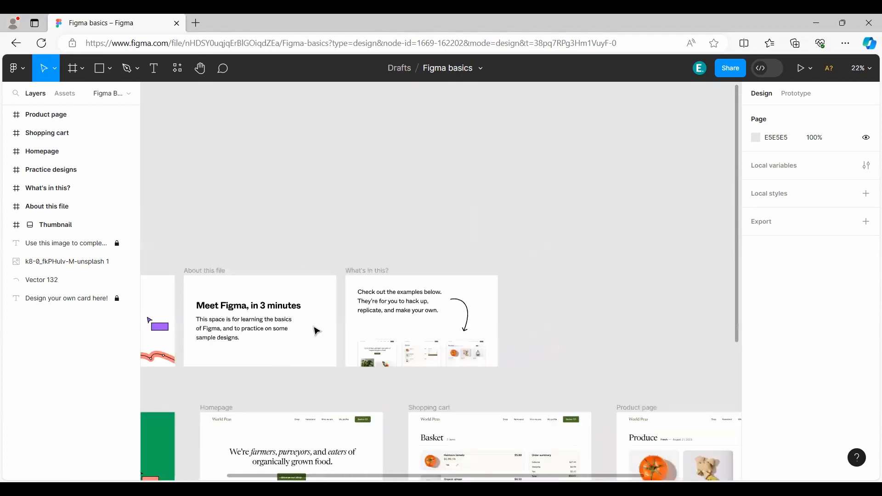
# Leave the Figma basics file for the file browser and create a new blank design file in Drafts.
pyautogui.click(22, 70)
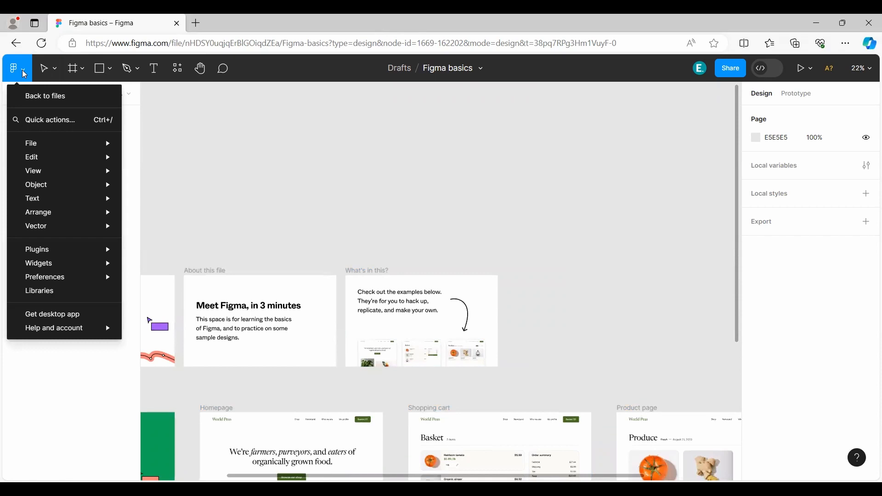
pyautogui.click(42, 97)
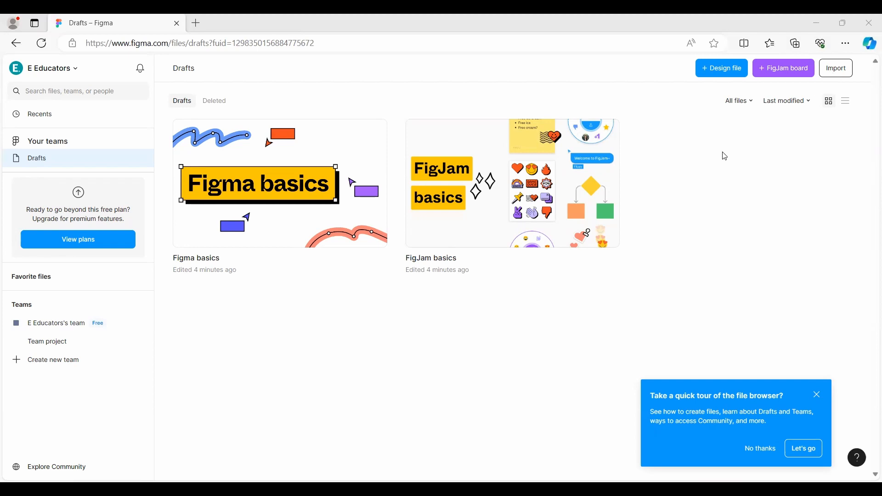
pyautogui.click(724, 77)
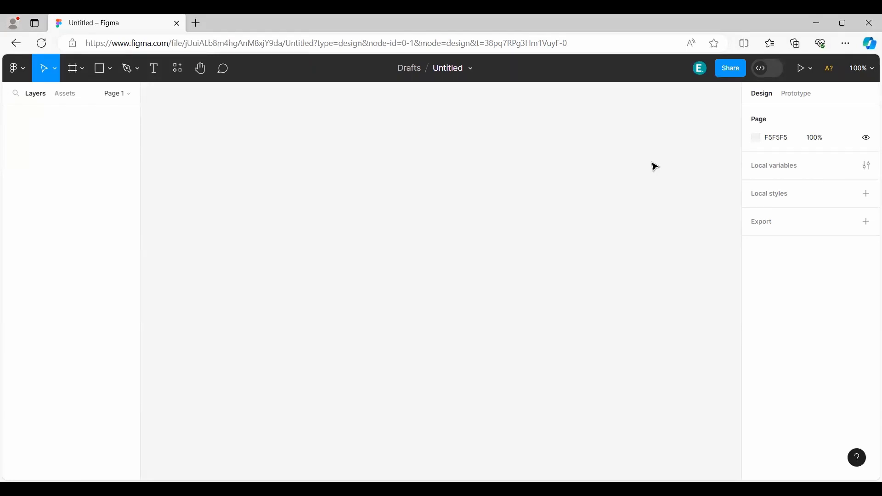
# Browse the main menu's commands, go back to the file browser, and reopen the Untitled draft.
pyautogui.click(15, 70)
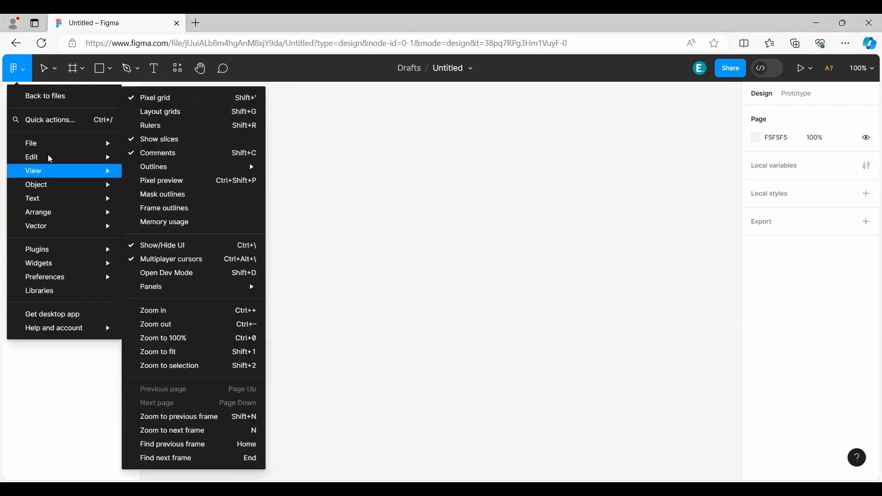
pyautogui.moveTo(68, 147)
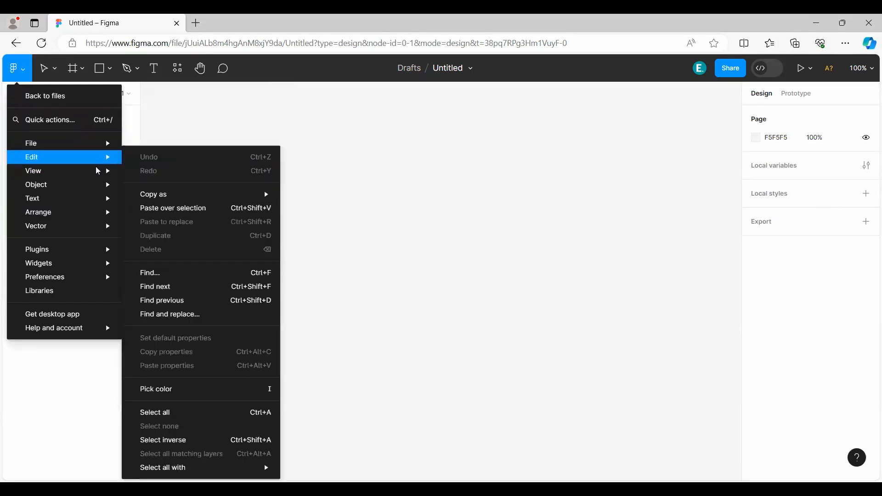
pyautogui.moveTo(97, 188)
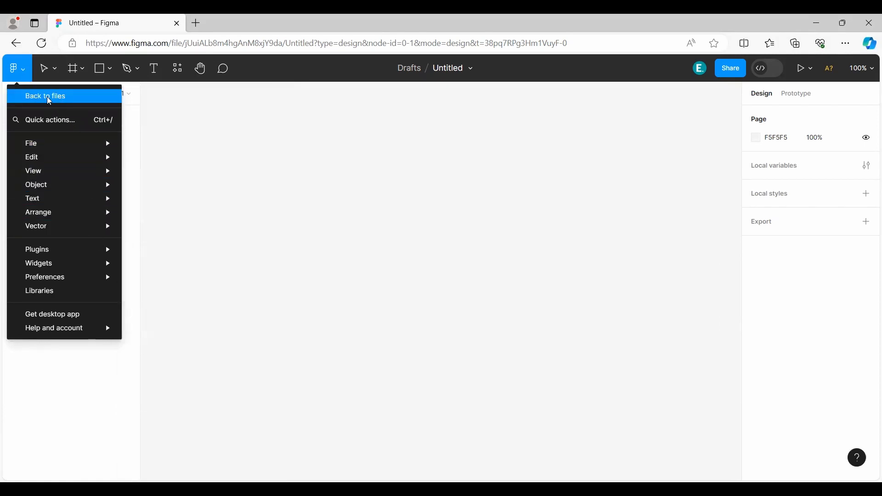
pyautogui.click(57, 101)
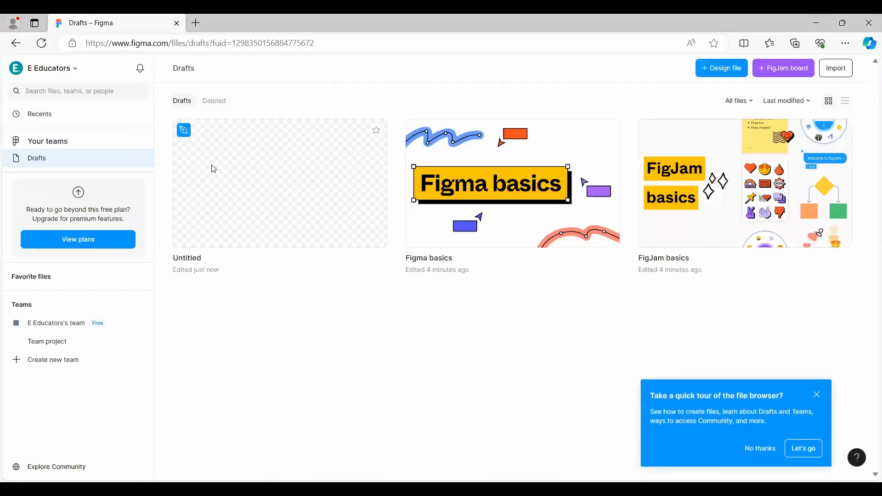
pyautogui.click(265, 187)
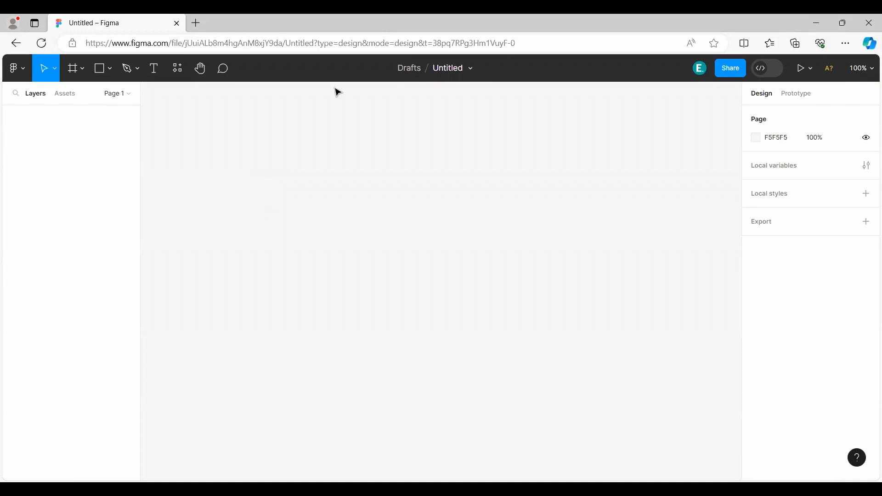
# Rename the untitled design file as First Project.
pyautogui.click(443, 69)
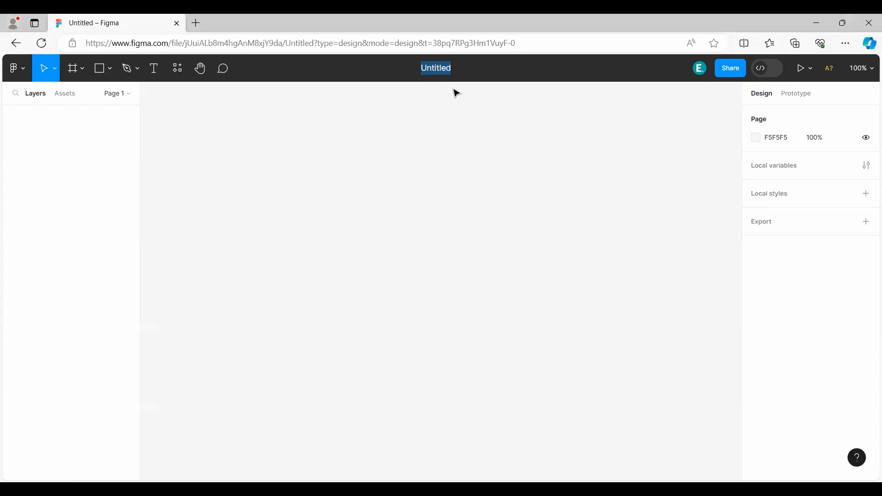
pyautogui.write('First Project')
pyautogui.press('BackSpace')
pyautogui.press('BackSpace')
pyautogui.press('BackSpace')
pyautogui.press('BackSpace')
pyautogui.write('jecty')
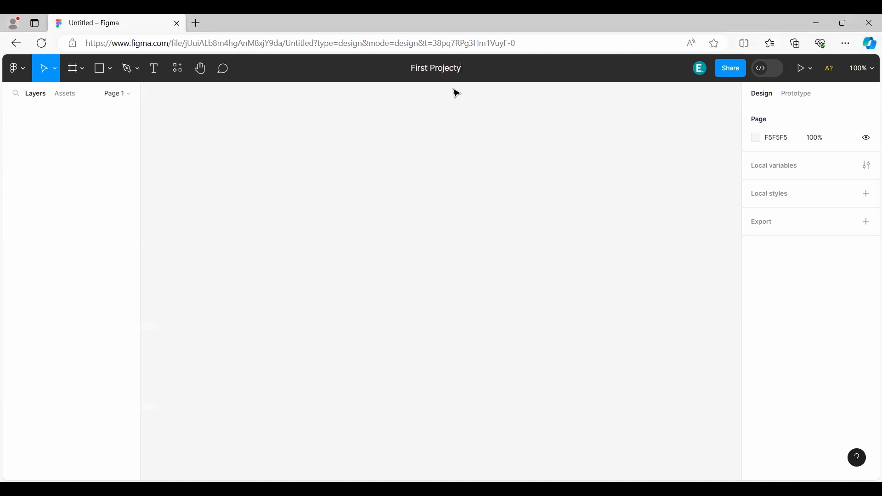
pyautogui.press('BackSpace')
pyautogui.press('Return')
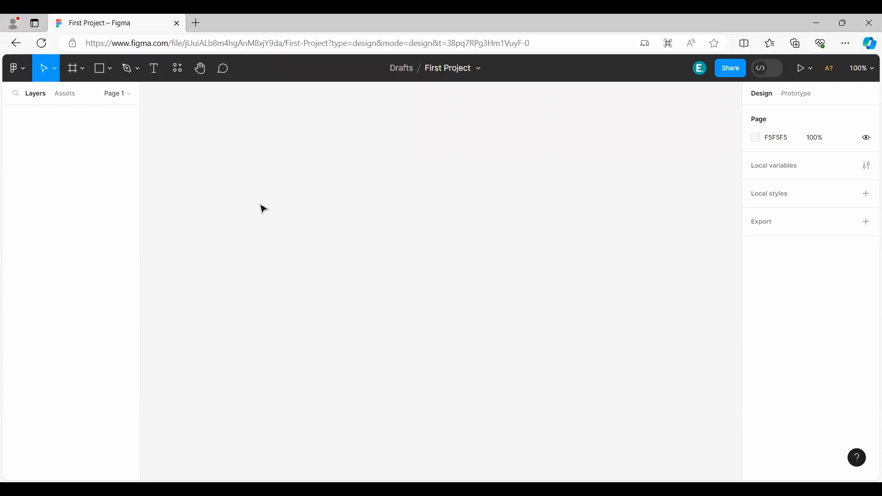
# Start downloading the Figma desktop app installer, then cancel the download and dismiss the browser's download list.
pyautogui.click(23, 73)
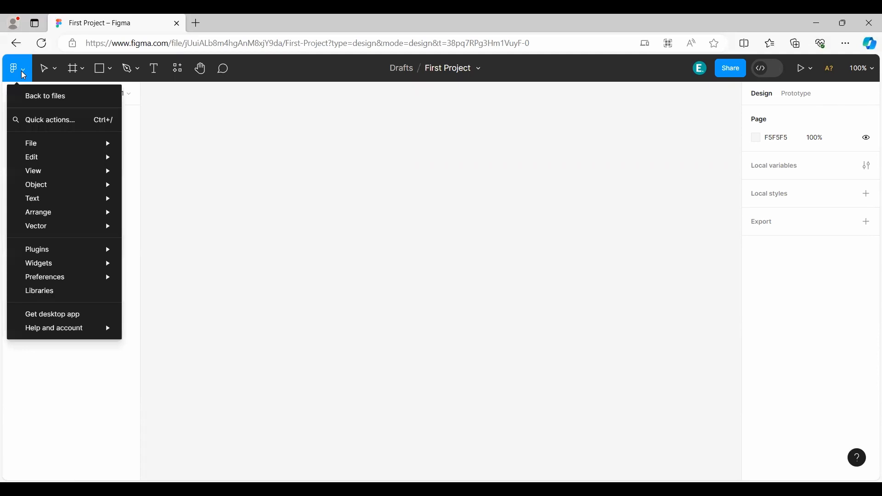
pyautogui.click(61, 316)
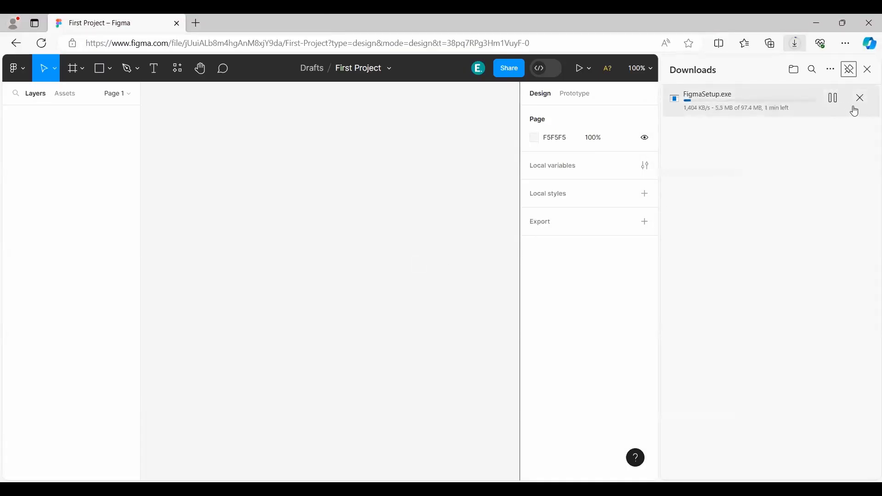
pyautogui.click(858, 97)
pyautogui.click(868, 69)
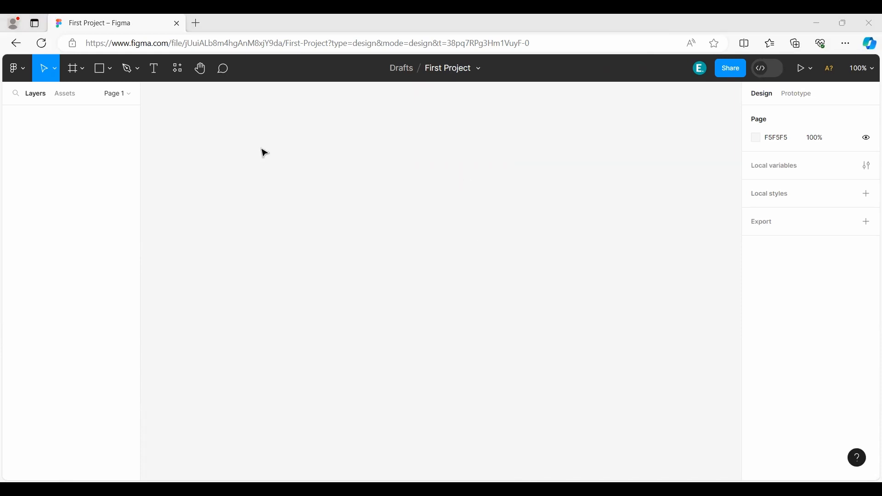
# Examine the Move tool options and the Frame tool's preset sizes, from Phone and Tablet through Social media and Archive.
pyautogui.click(51, 71)
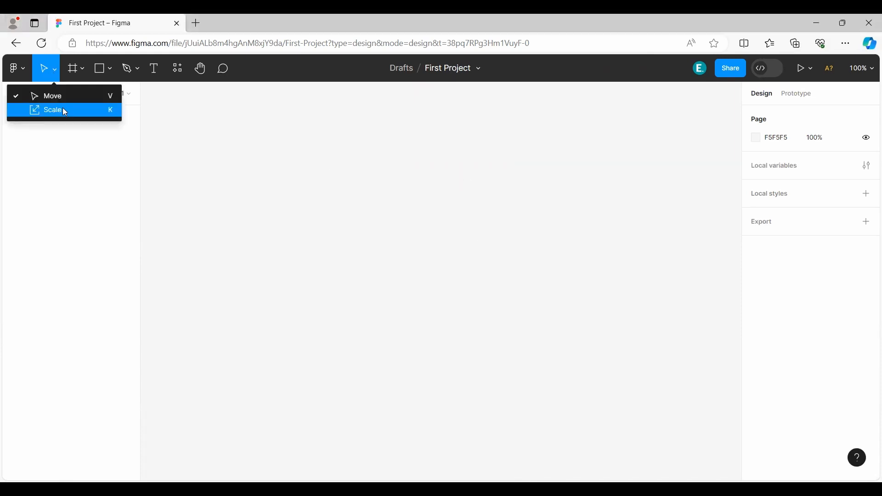
pyautogui.click(90, 96)
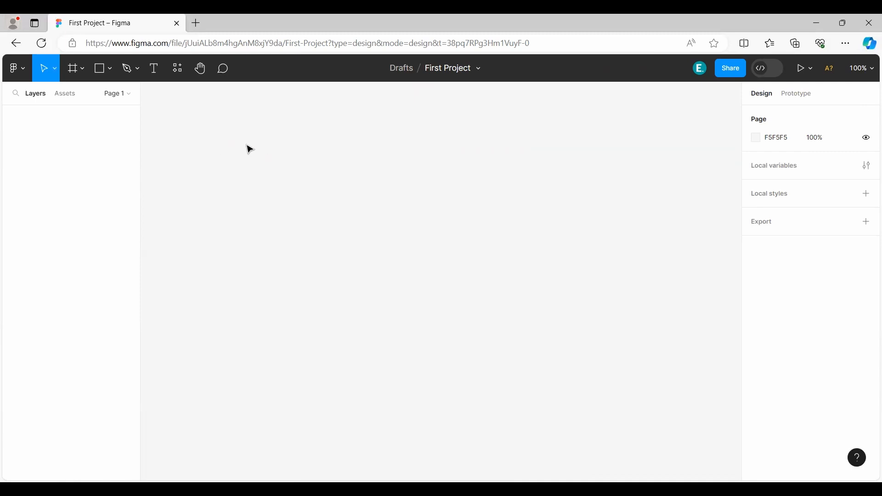
pyautogui.click(74, 70)
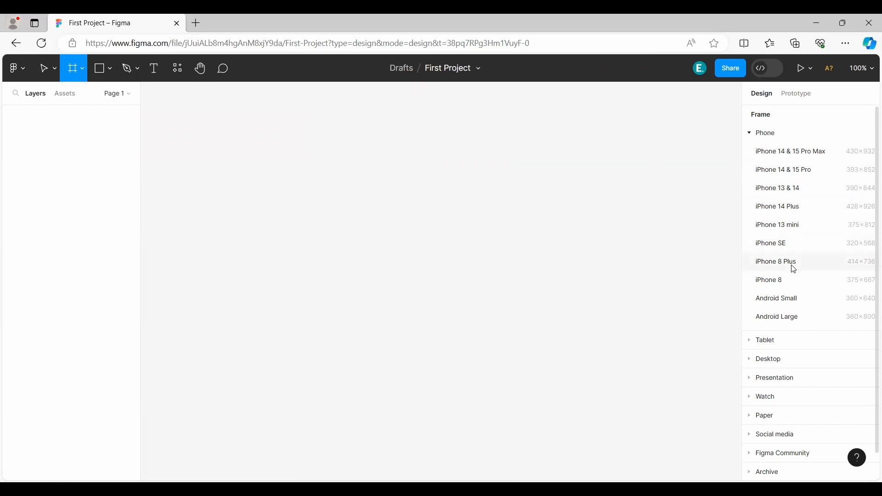
pyautogui.scroll(-1, 781, 313)
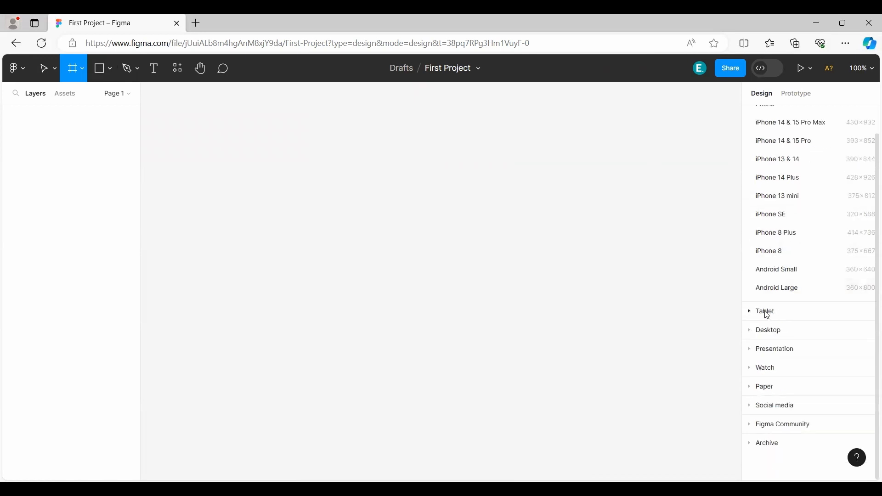
pyautogui.click(765, 312)
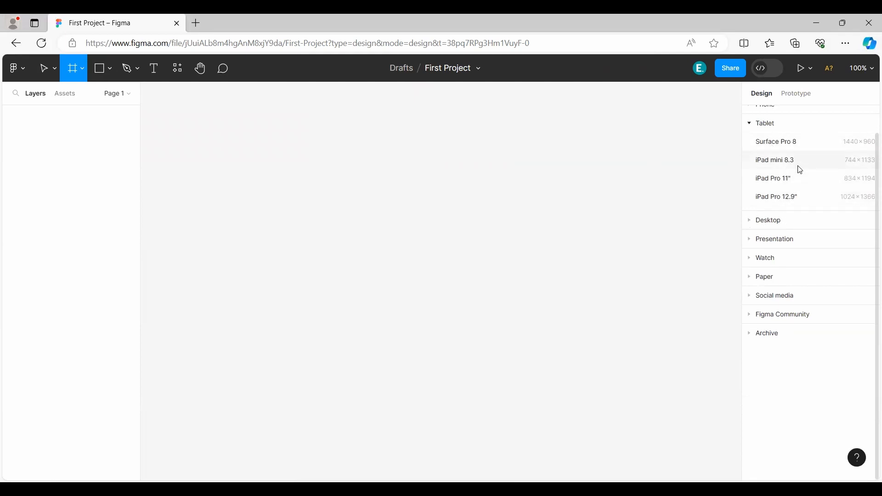
pyautogui.click(748, 222)
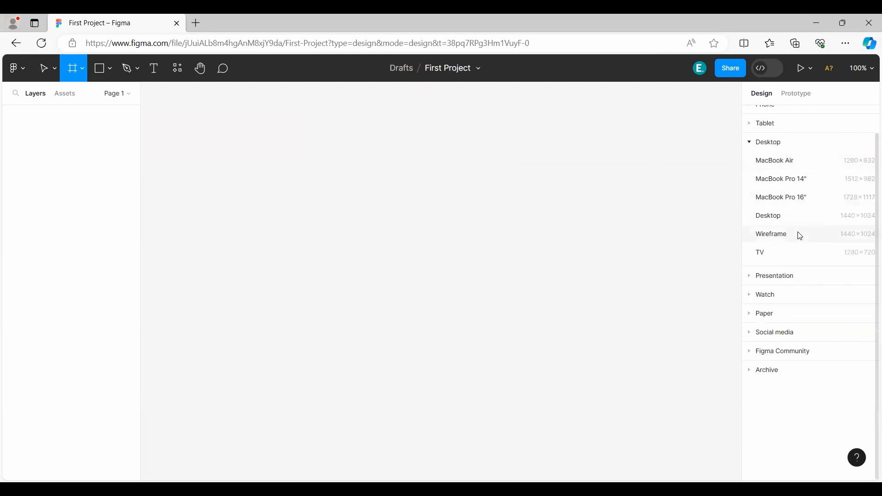
pyautogui.click(760, 277)
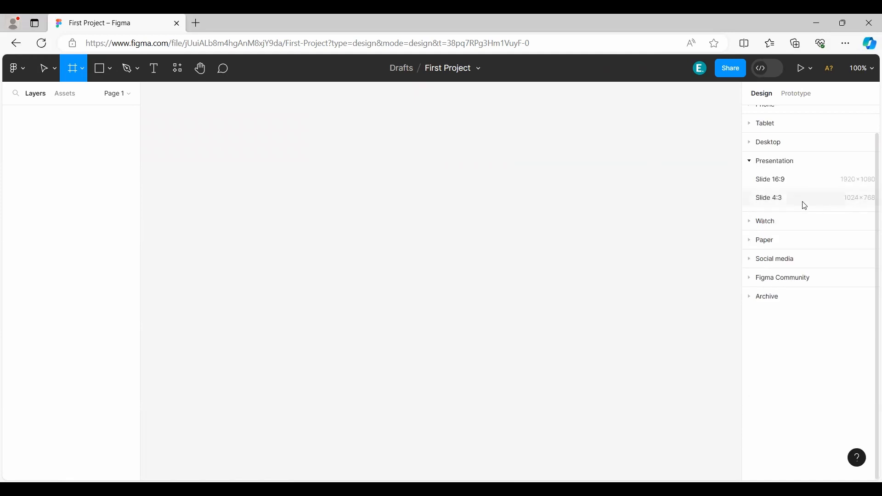
pyautogui.click(763, 225)
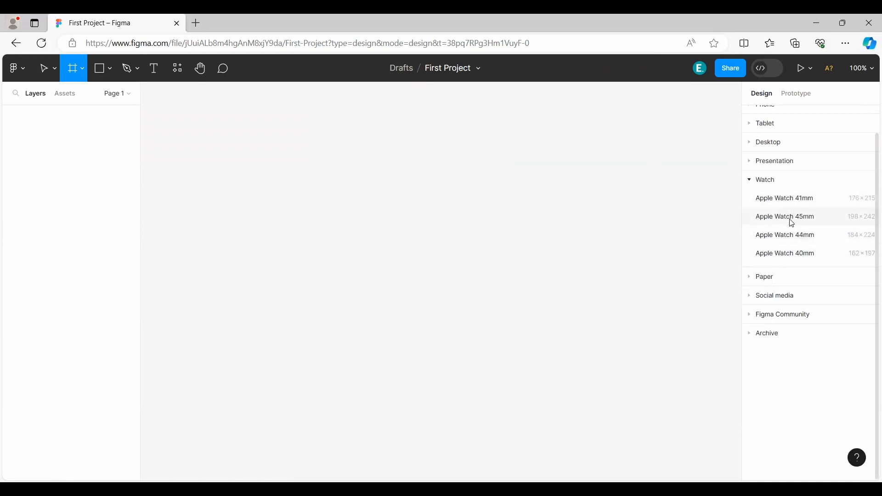
pyautogui.click(769, 180)
pyautogui.click(768, 199)
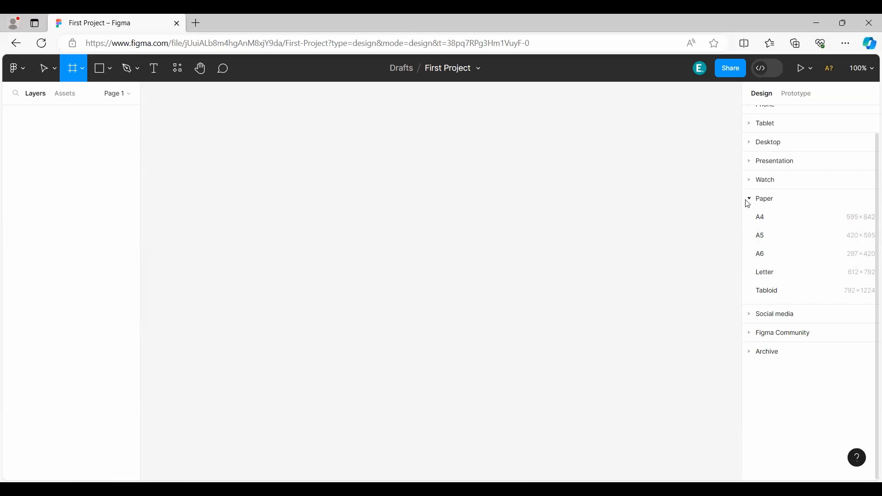
pyautogui.click(747, 201)
pyautogui.click(774, 220)
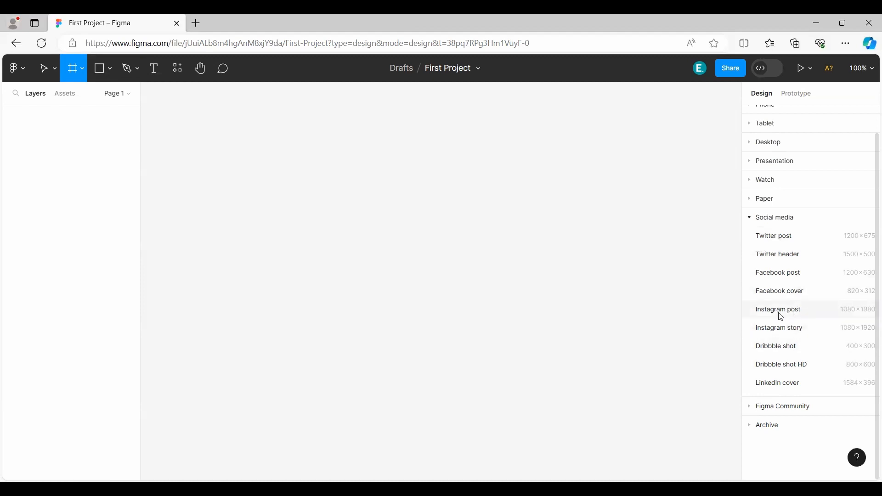
pyautogui.click(751, 219)
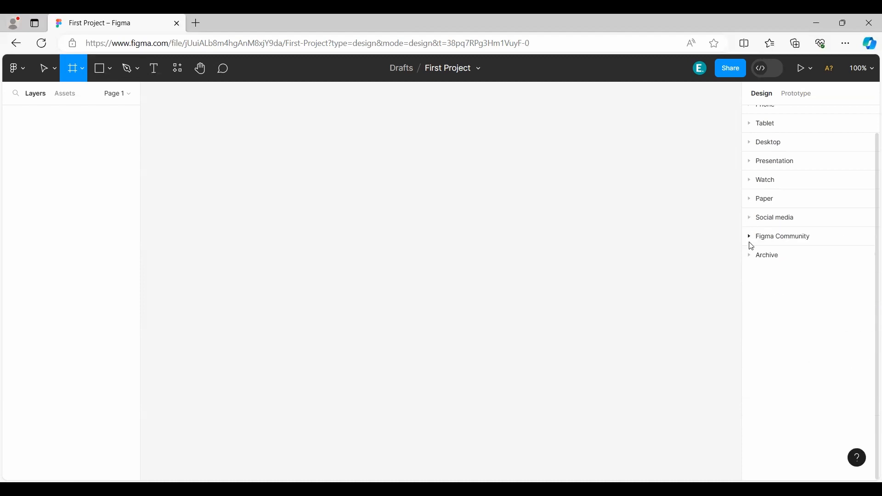
pyautogui.click(751, 241)
pyautogui.click(751, 242)
pyautogui.click(751, 256)
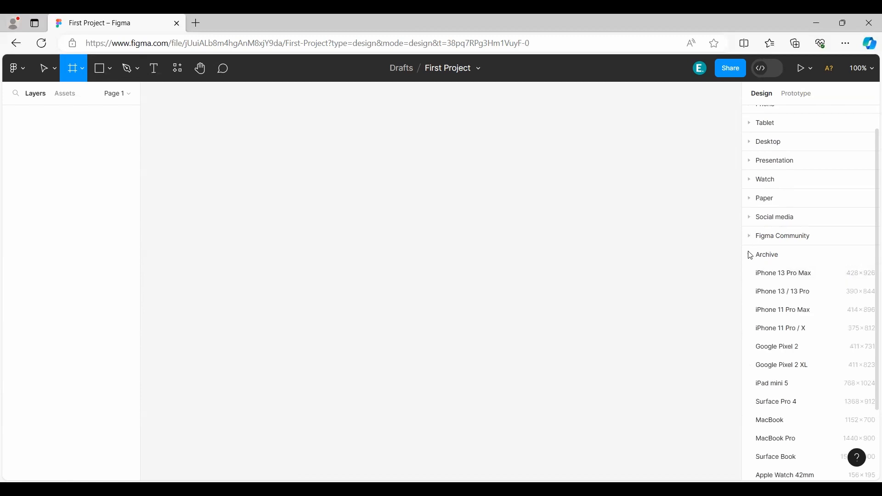
pyautogui.click(751, 255)
pyautogui.scroll(1, 786, 185)
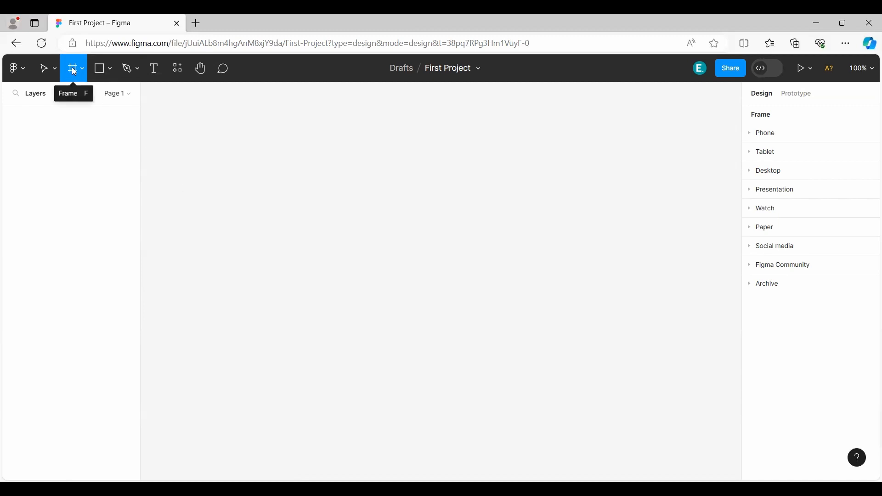
# Draw a frame about 747 × 403 on the empty canvas and set its width and height to 1000.
pyautogui.moveTo(235, 159); pyautogui.dragTo(665, 392)
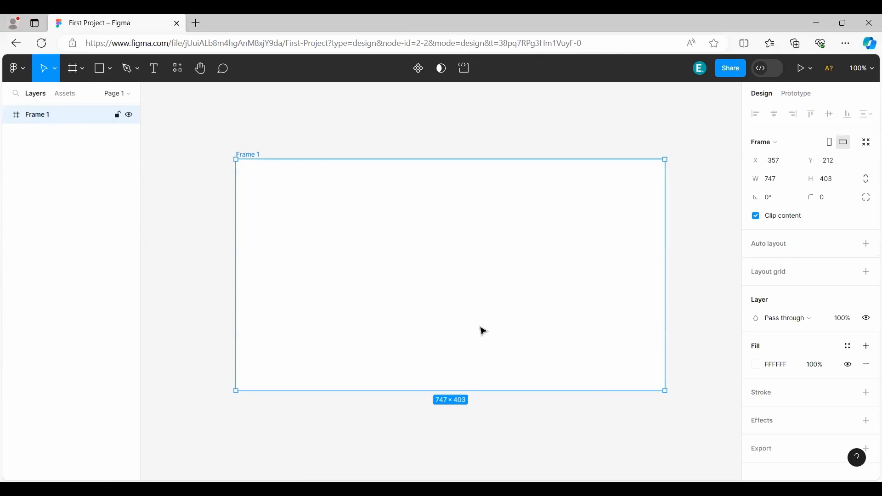
pyautogui.click(781, 179)
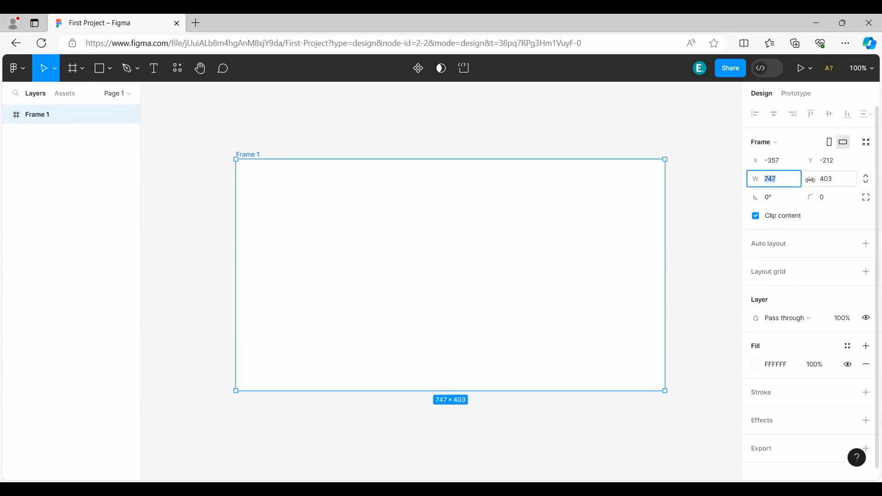
pyautogui.write('1000')
pyautogui.press('Return')
pyautogui.click(830, 183)
pyautogui.write('1000')
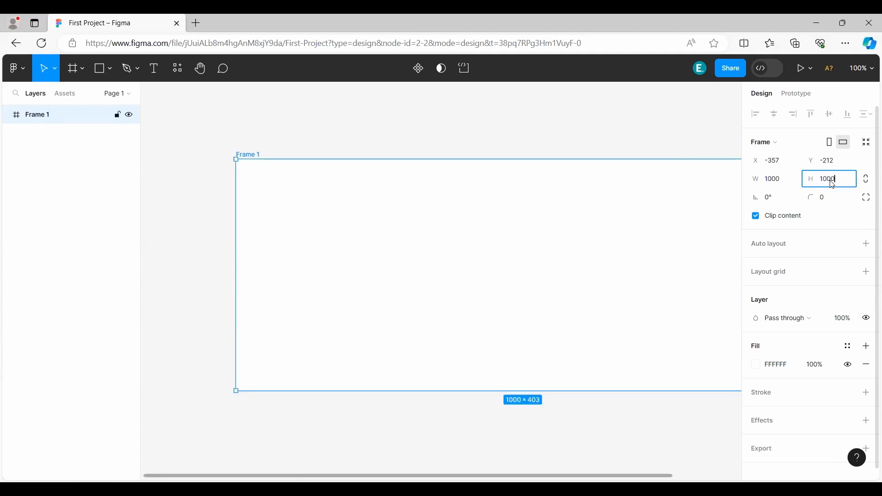
pyautogui.press('Return')
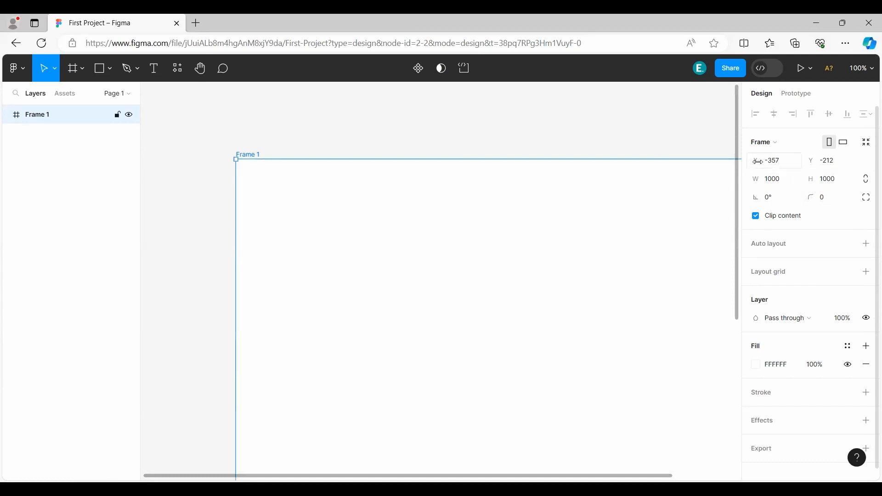
# Shift the frame's position to about X -484 and Y -325.
pyautogui.moveTo(756, 161); pyautogui.dragTo(612, 175)
pyautogui.moveTo(821, 159); pyautogui.dragTo(659, 236)
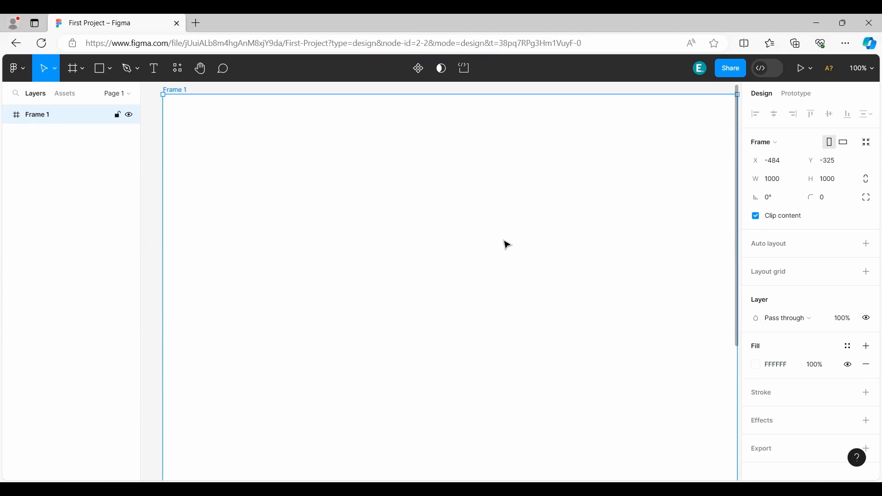
# Zoom out to see the whole frame, pan around the canvas including with the Hand tool, and return to the Move tool.
pyautogui.scroll(-4, 504, 234)
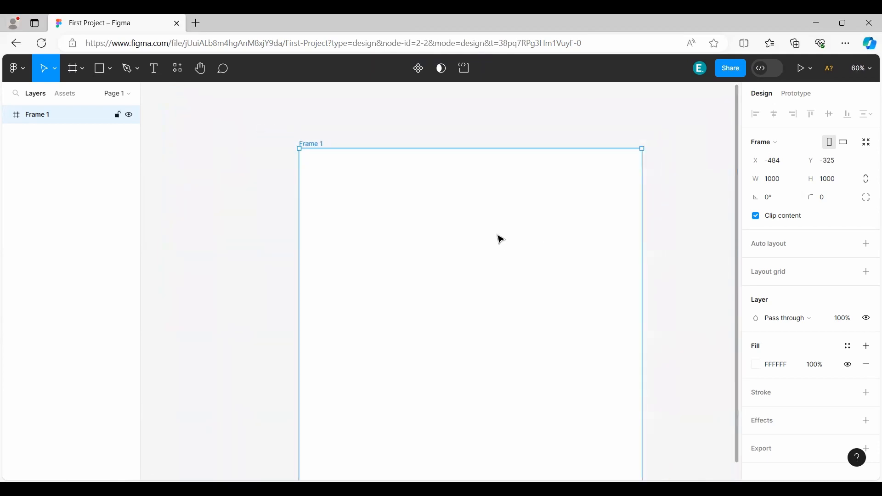
pyautogui.scroll(-1, 499, 255)
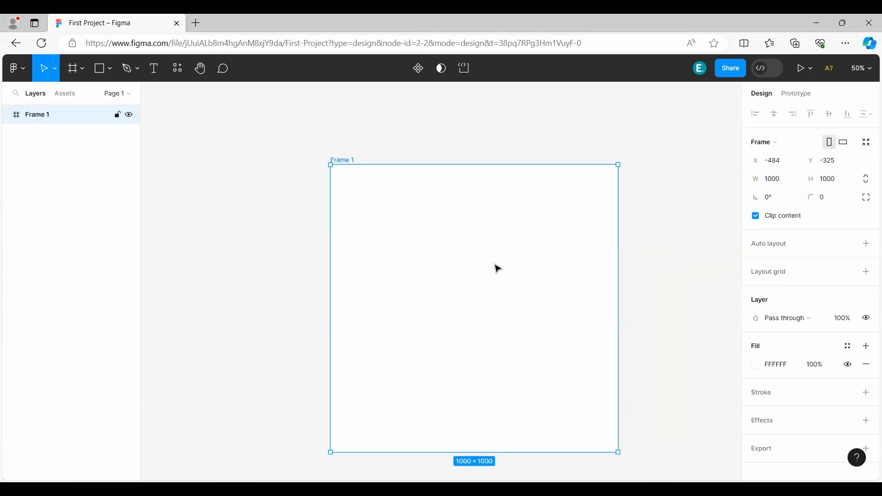
pyautogui.scroll(5, 499, 269)
pyautogui.scroll(-5, 499, 269)
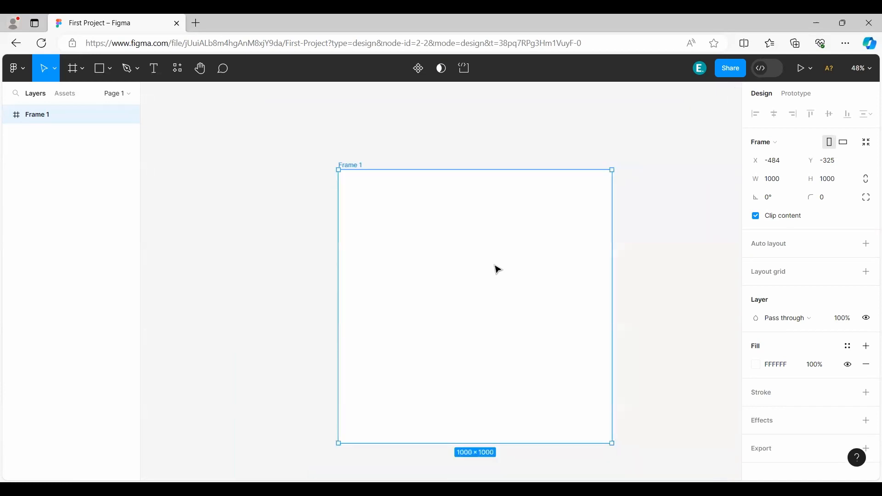
pyautogui.moveTo(640, 280); pyautogui.dragTo(609, 246)
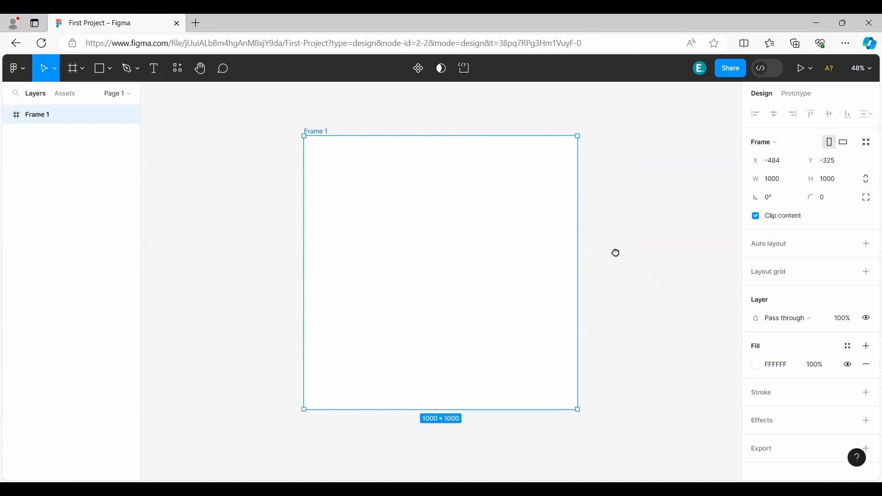
pyautogui.moveTo(615, 252)
pyautogui.mouseDown()
pyautogui.moveTo(605, 276)
pyautogui.moveTo(601, 229)
pyautogui.moveTo(630, 240)
pyautogui.moveTo(605, 261)
pyautogui.moveTo(627, 258)
pyautogui.mouseUp()
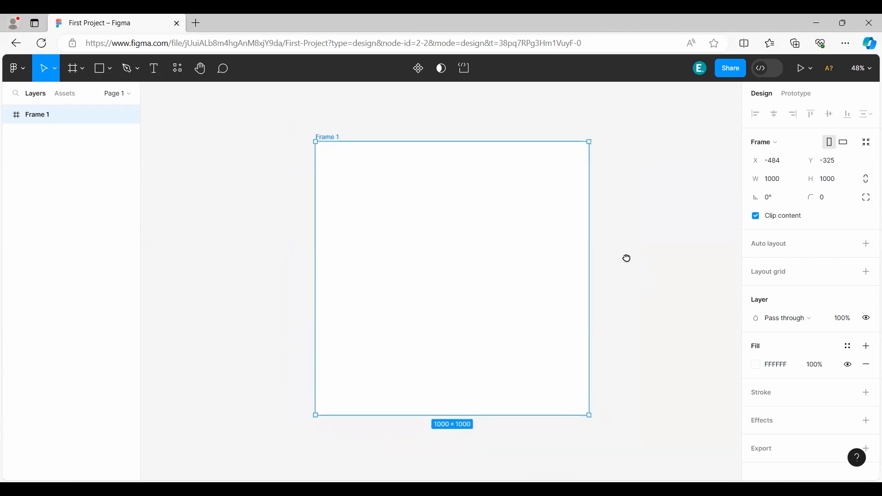
pyautogui.moveTo(618, 281); pyautogui.dragTo(457, 238)
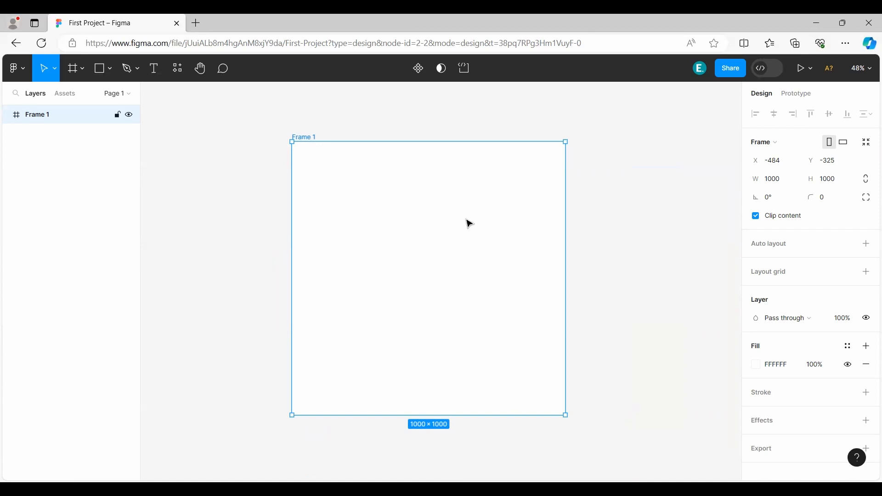
pyautogui.click(200, 69)
pyautogui.moveTo(228, 191)
pyautogui.mouseDown()
pyautogui.moveTo(402, 213)
pyautogui.moveTo(185, 187)
pyautogui.moveTo(219, 185)
pyautogui.mouseUp()
pyautogui.click(53, 77)
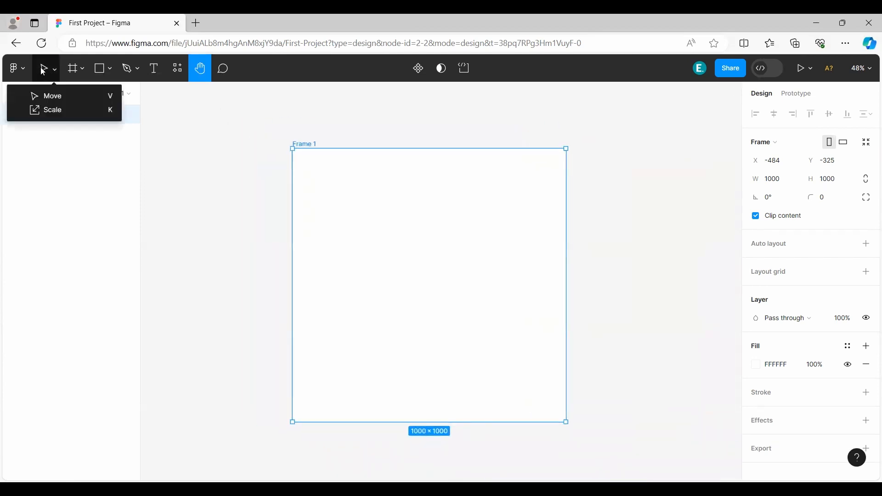
pyautogui.click(45, 95)
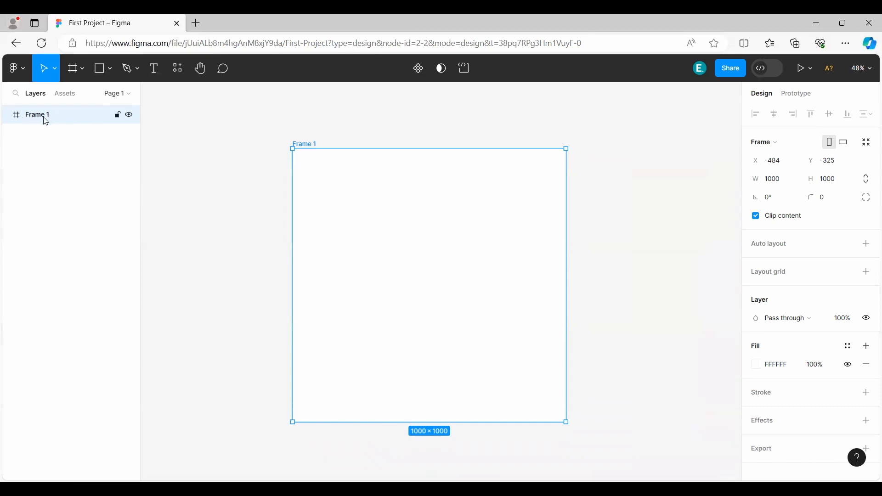
# Delete Frame 1 from the page.
pyautogui.click(52, 142)
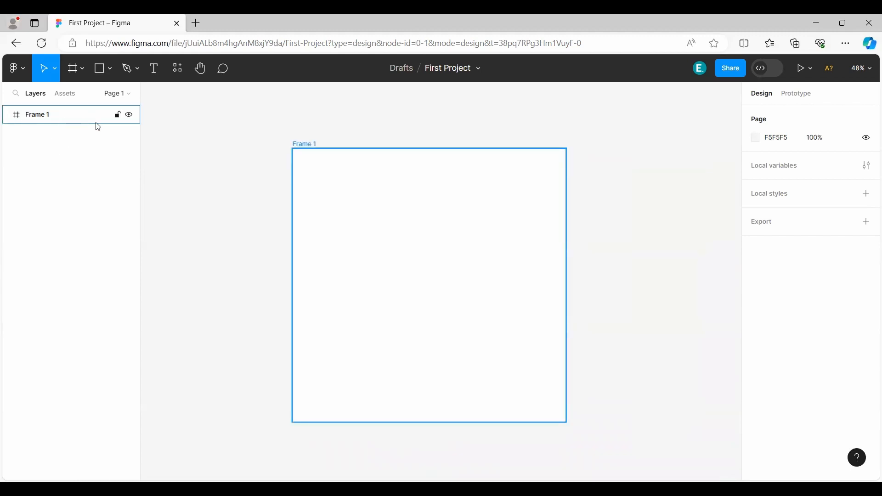
pyautogui.click(48, 118)
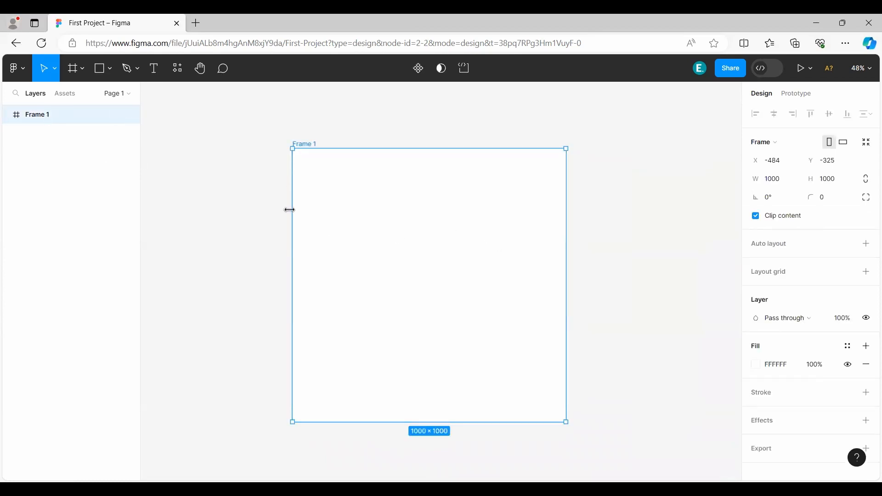
pyautogui.press('Delete')
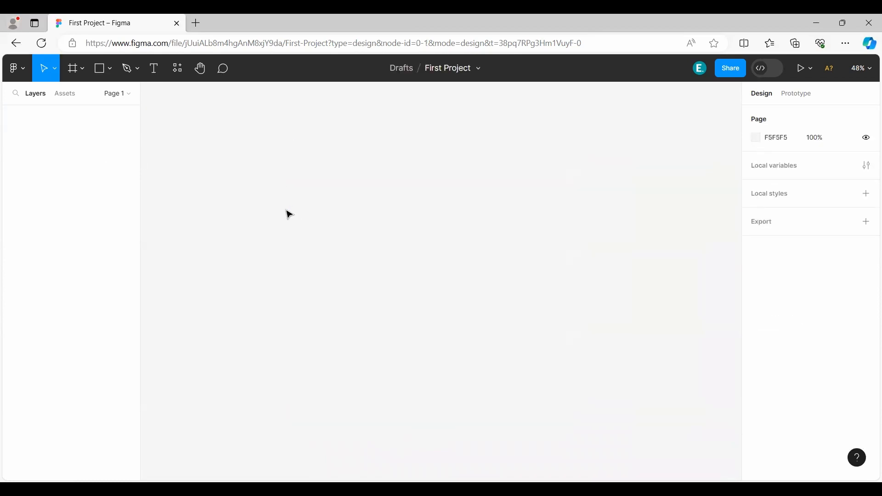
# Create a frame from the 1440 × 1024 Desktop preset on the empty page.
pyautogui.click(72, 70)
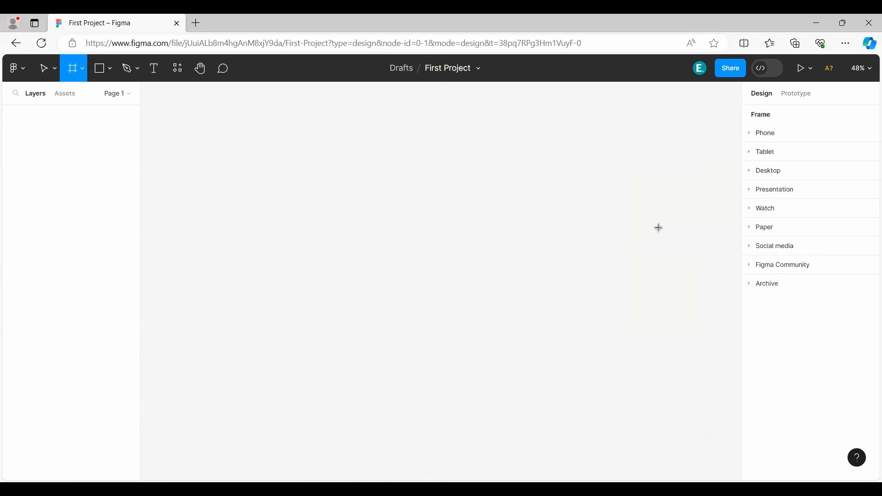
pyautogui.click(84, 69)
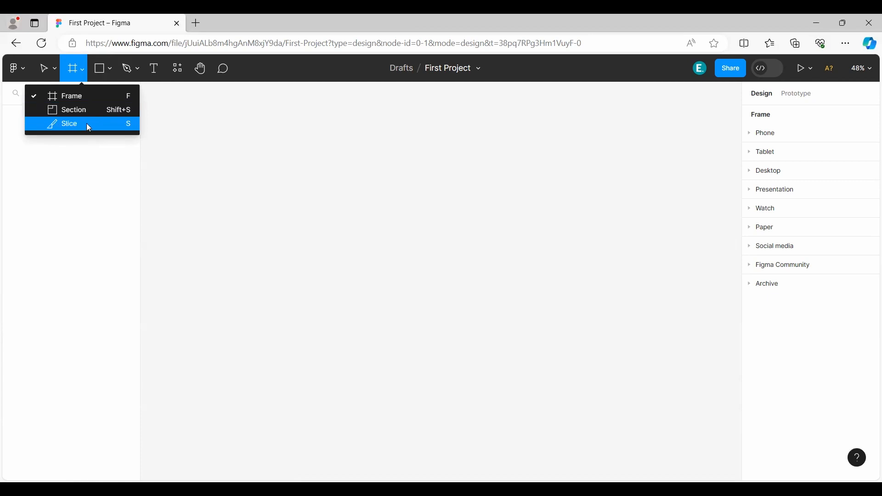
pyautogui.click(78, 97)
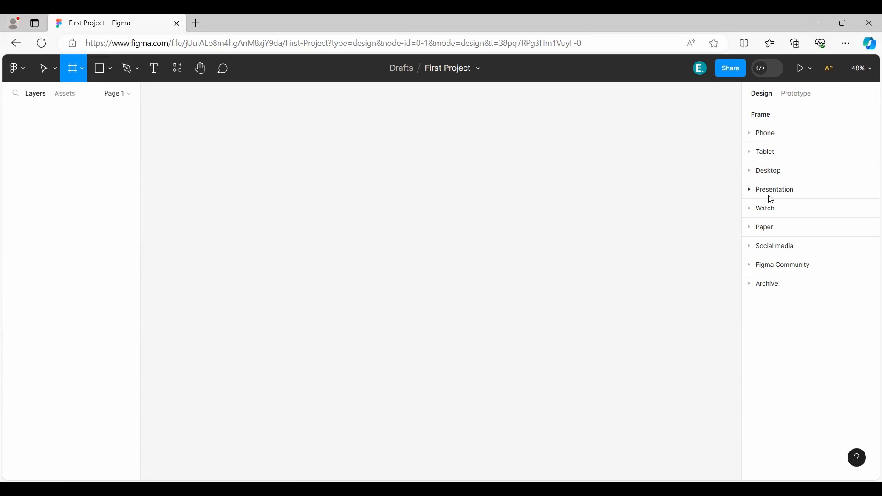
pyautogui.click(752, 174)
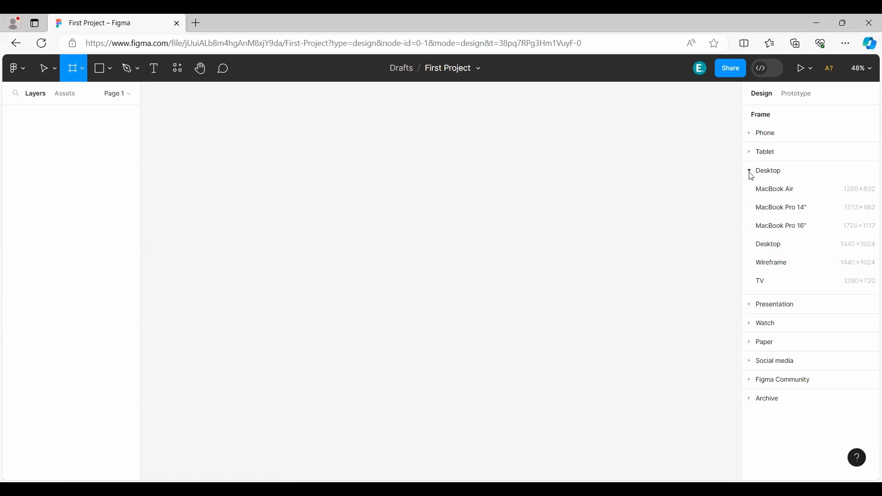
pyautogui.click(775, 247)
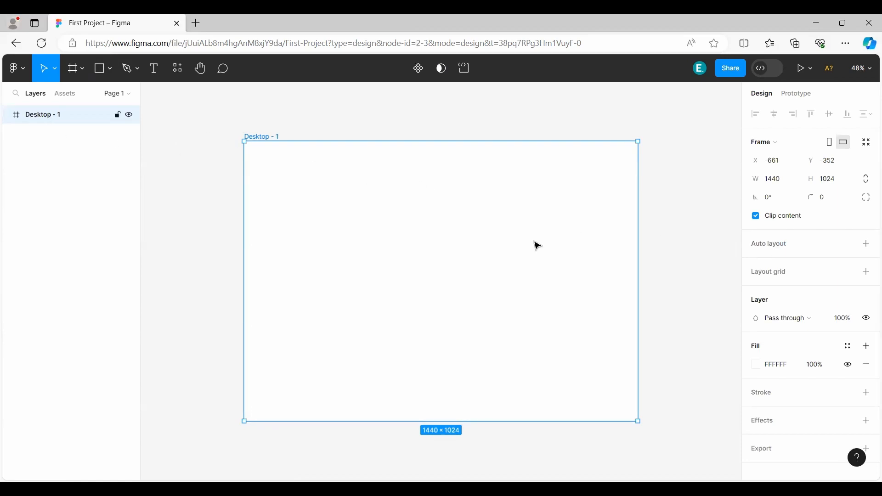
# Rename the new frame as Desktop Frame.
pyautogui.doubleClick(45, 116)
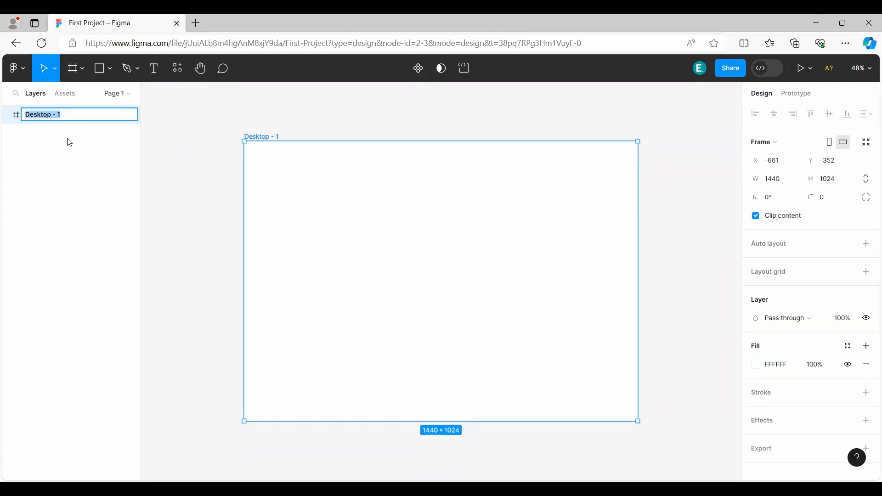
pyautogui.write('Desktop Fram')
pyautogui.press('BackSpace')
pyautogui.press('BackSpace')
pyautogui.write('rame')
pyautogui.press('Return')
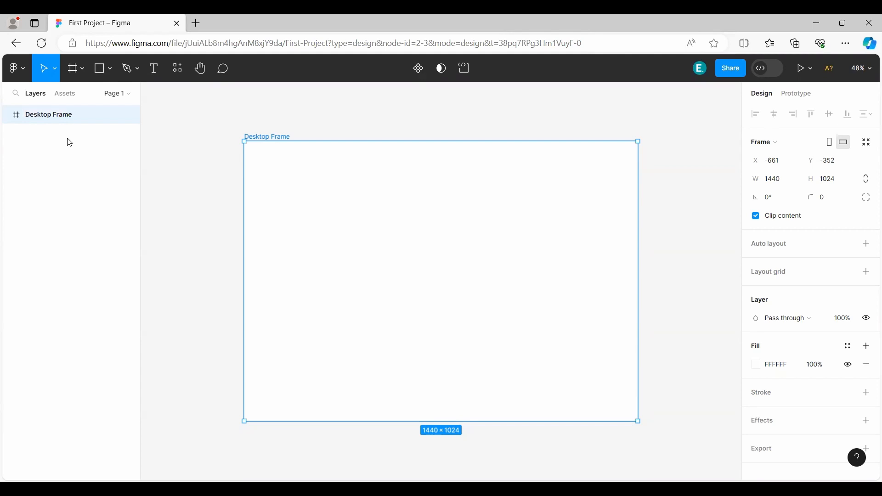
# Paste a copy of Desktop Frame onto the canvas and delete that copy.
pyautogui.rightClick(37, 119)
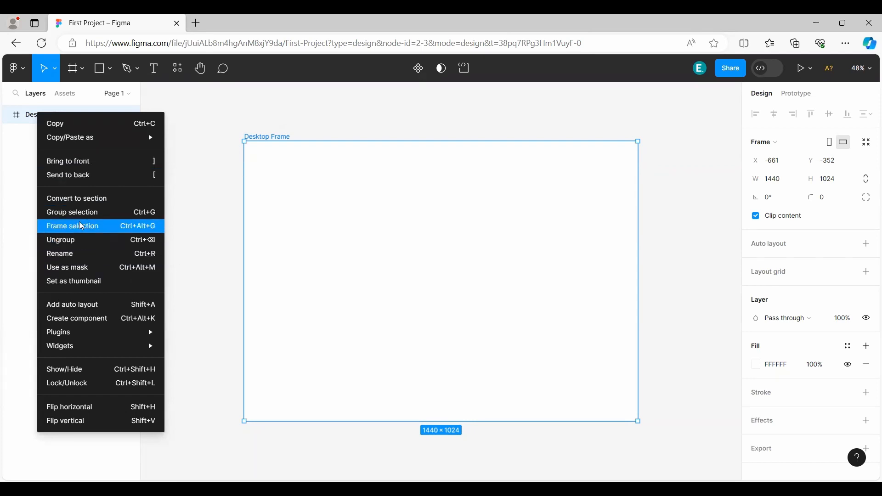
pyautogui.click(65, 125)
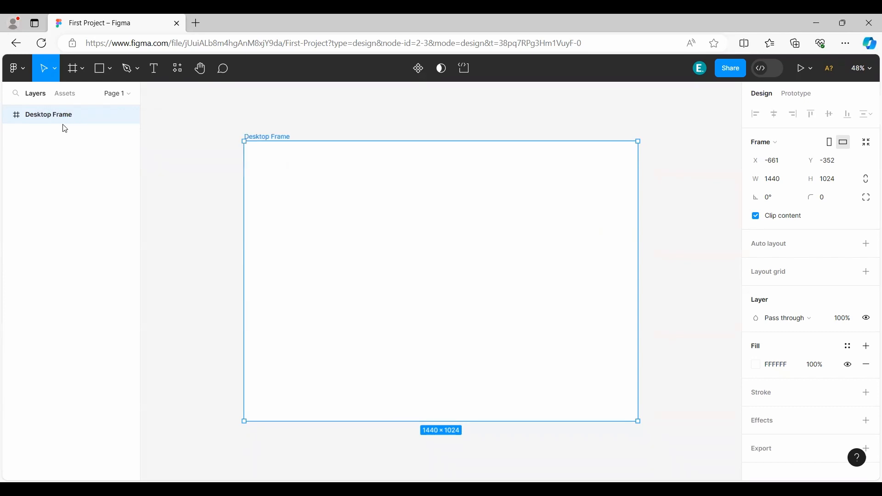
pyautogui.click(60, 158)
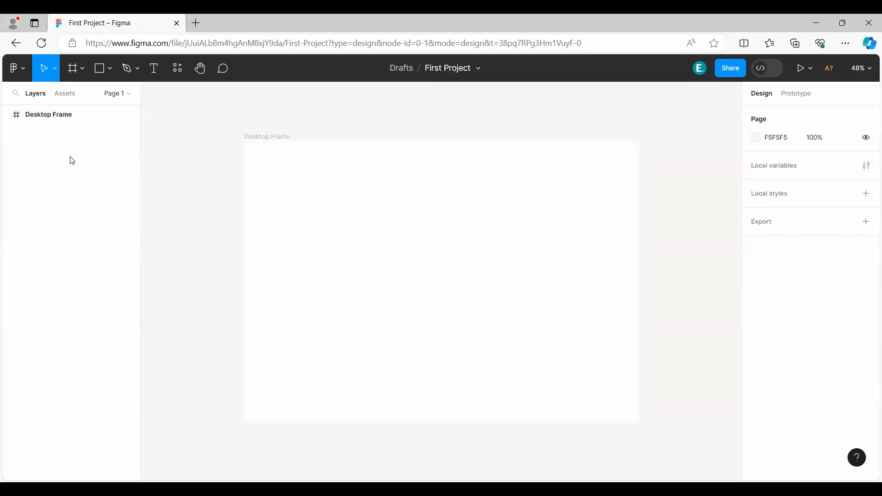
pyautogui.rightClick(203, 151)
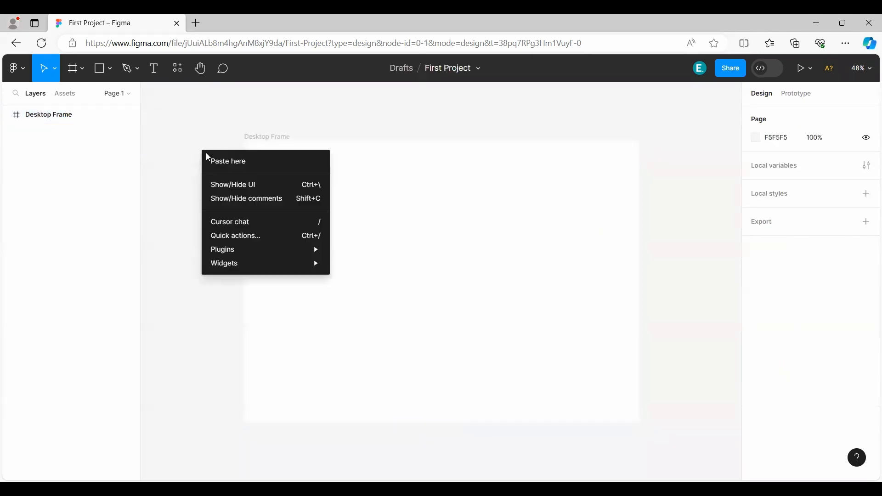
pyautogui.click(229, 164)
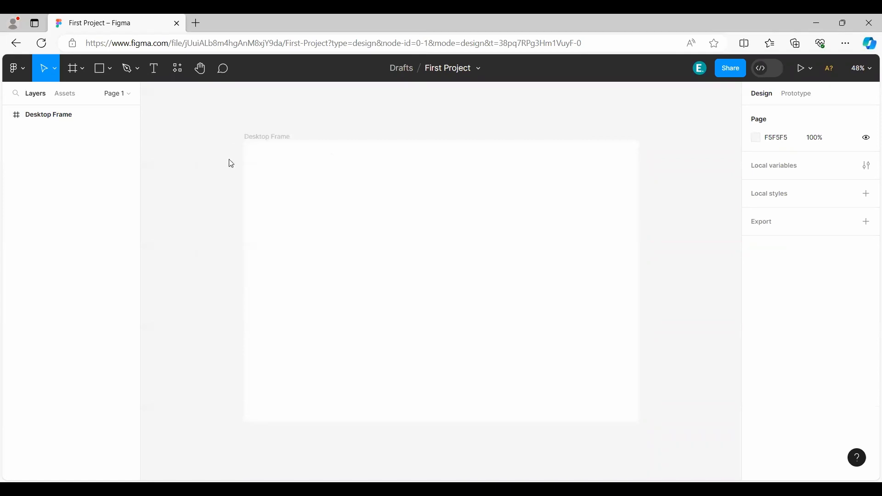
pyautogui.moveTo(341, 223); pyautogui.dragTo(270, 239)
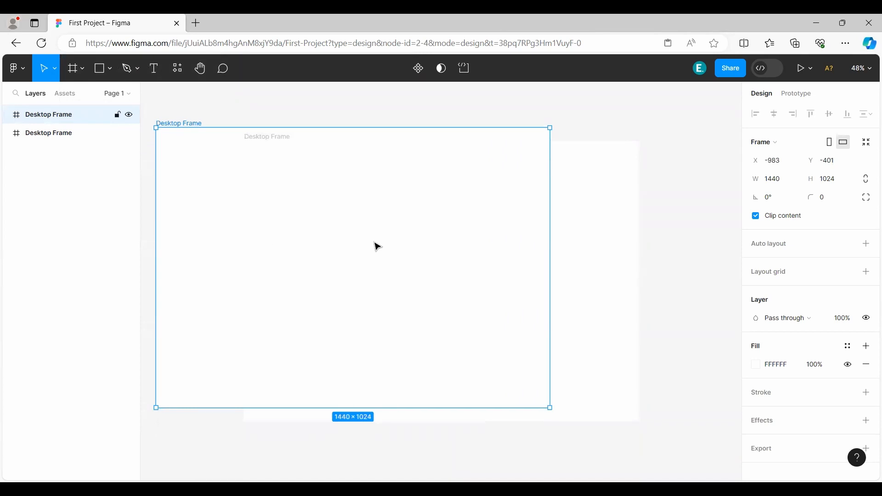
pyautogui.press('Delete')
# Try narrowing the original Desktop Frame to a width of about 1325 and undo the change.
pyautogui.click(321, 199)
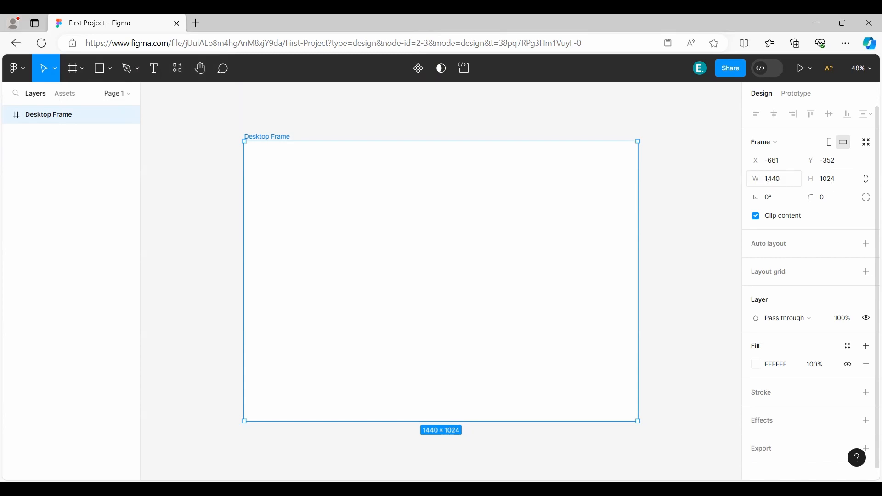
pyautogui.moveTo(756, 178); pyautogui.dragTo(626, 179)
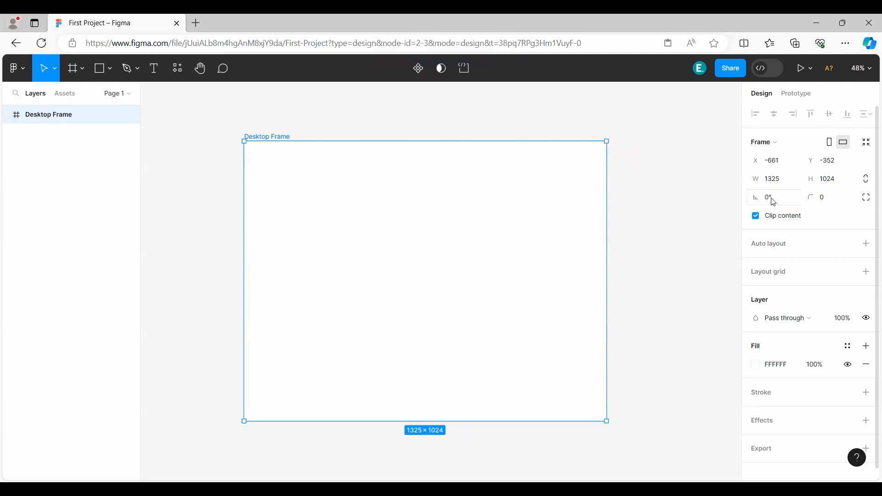
pyautogui.hotkey('ctrl', 'z')
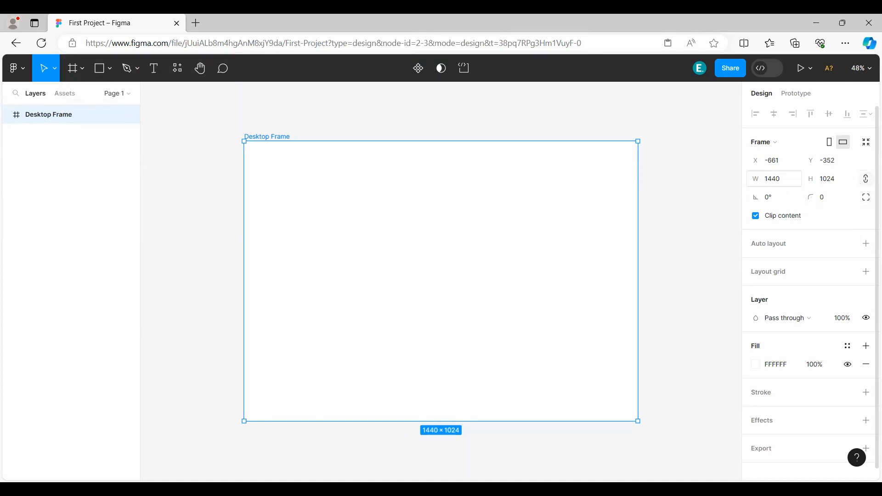
# Try resizing Desktop Frame proportionally to about 1208 wide and freely to about 1417 × 795, and undo both resizes.
pyautogui.moveTo(756, 179); pyautogui.dragTo(493, 197)
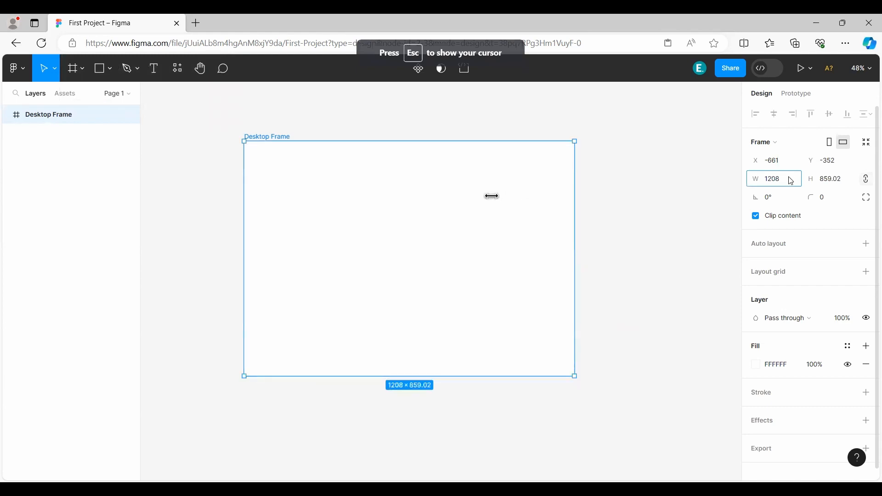
pyautogui.moveTo(575, 142); pyautogui.dragTo(632, 159)
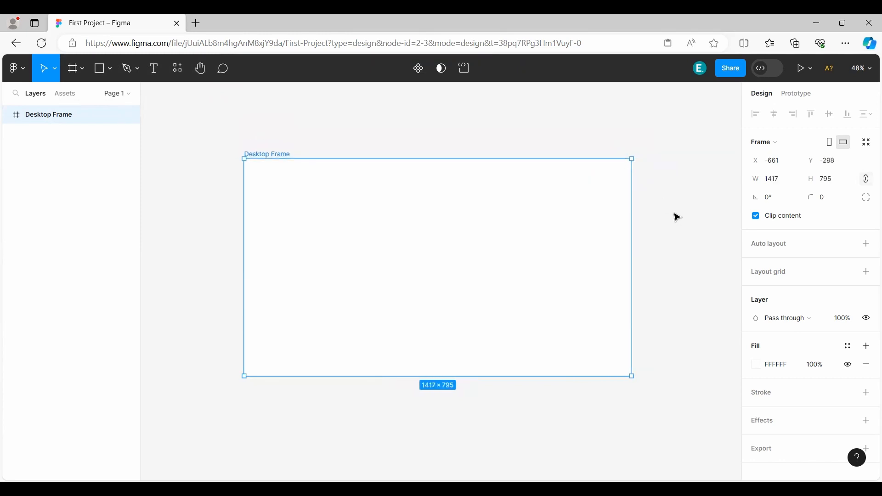
pyautogui.hotkey('ctrl', 'z')
pyautogui.hotkey('ctrl', 'z')
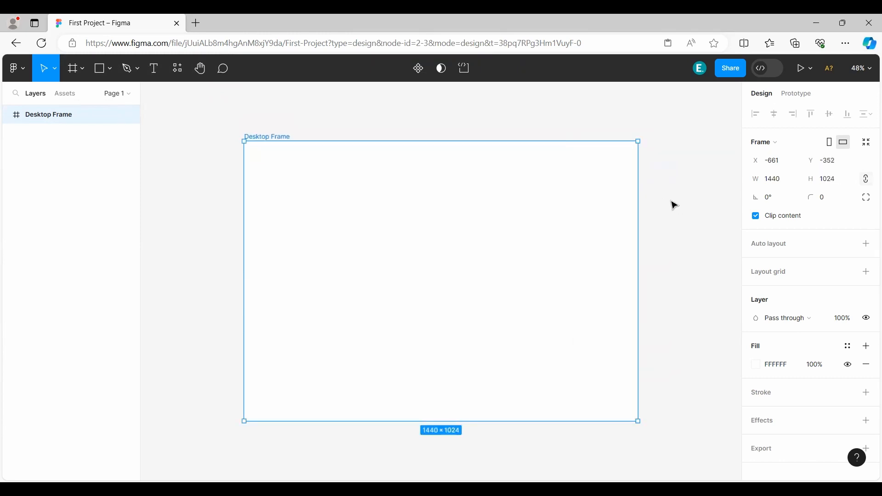
# Try rounding Desktop Frame's corners with a radius of 50 and with a radius of 100.
pyautogui.click(760, 201)
pyautogui.moveTo(760, 200); pyautogui.dragTo(762, 194)
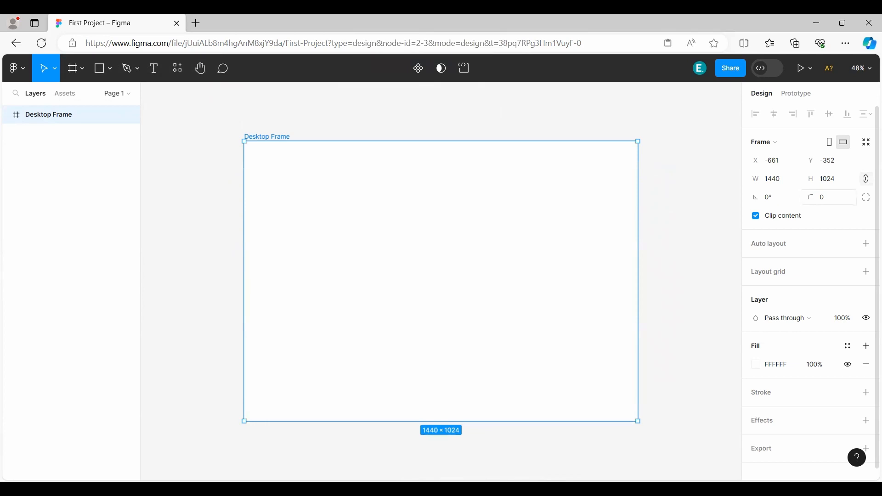
pyautogui.moveTo(811, 197); pyautogui.dragTo(822, 197)
pyautogui.click(833, 197)
pyautogui.write('50')
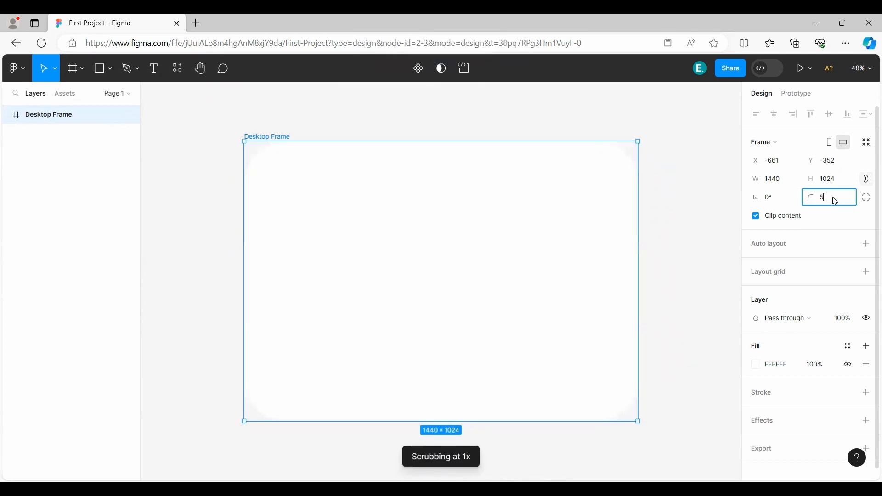
pyautogui.press('Return')
pyautogui.click(834, 201)
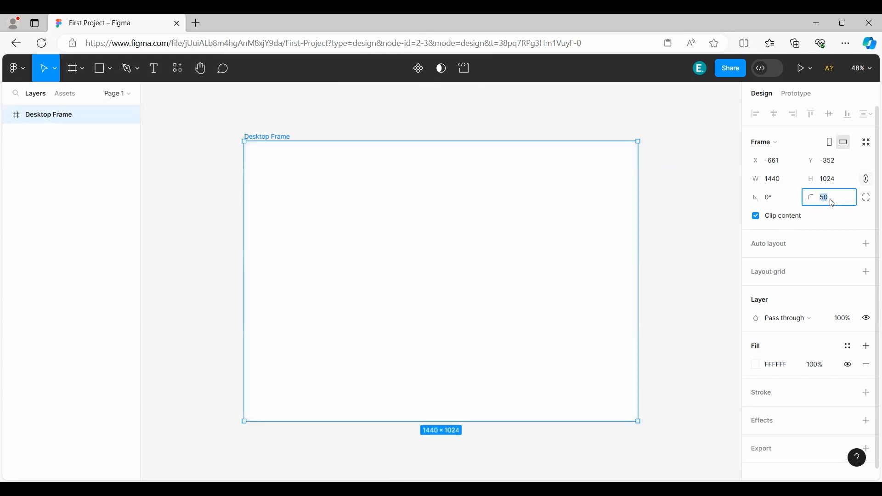
pyautogui.write('100')
pyautogui.press('Return')
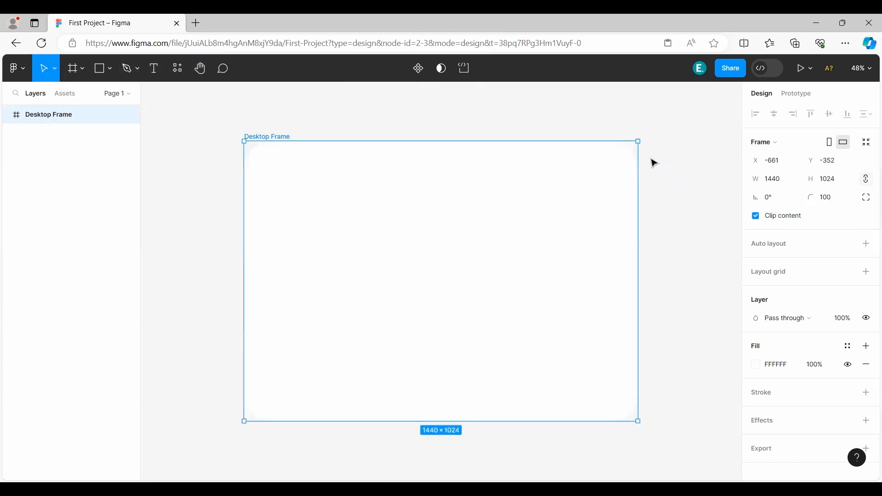
# Reset Desktop Frame's corner radius to 0 and deselect the frame.
pyautogui.click(833, 198)
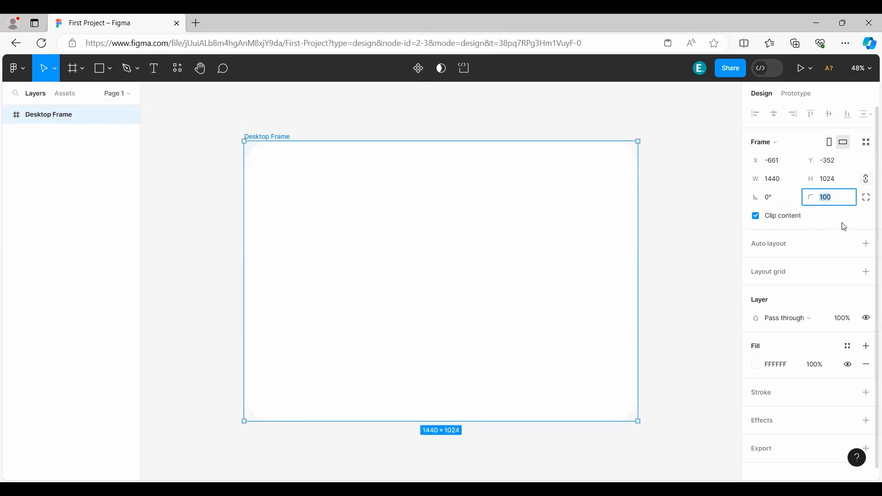
pyautogui.write('0')
pyautogui.press('Return')
pyautogui.click(682, 205)
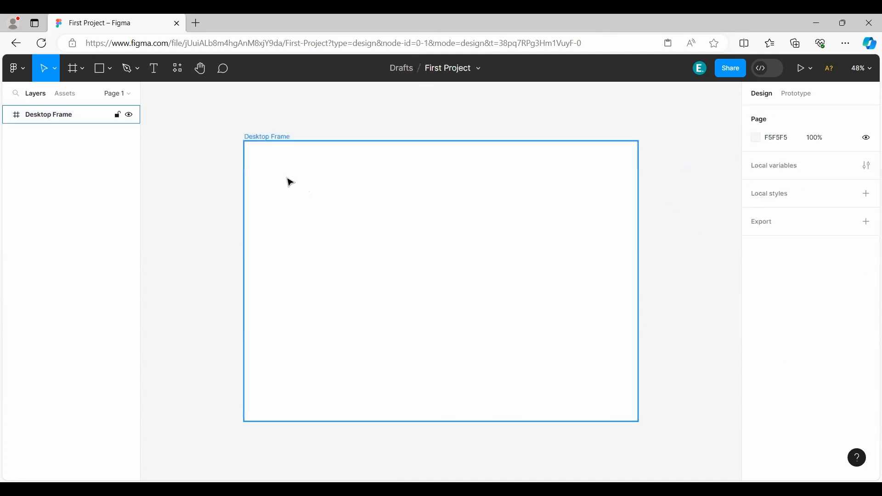
# Try the 430 × 932 iPhone 14 & 15 size preset on Desktop Frame and undo it.
pyautogui.click(540, 215)
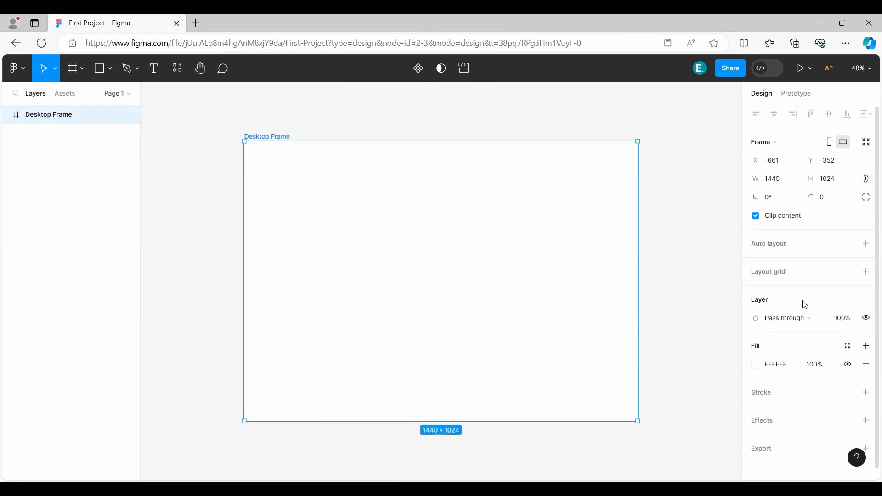
pyautogui.click(796, 144)
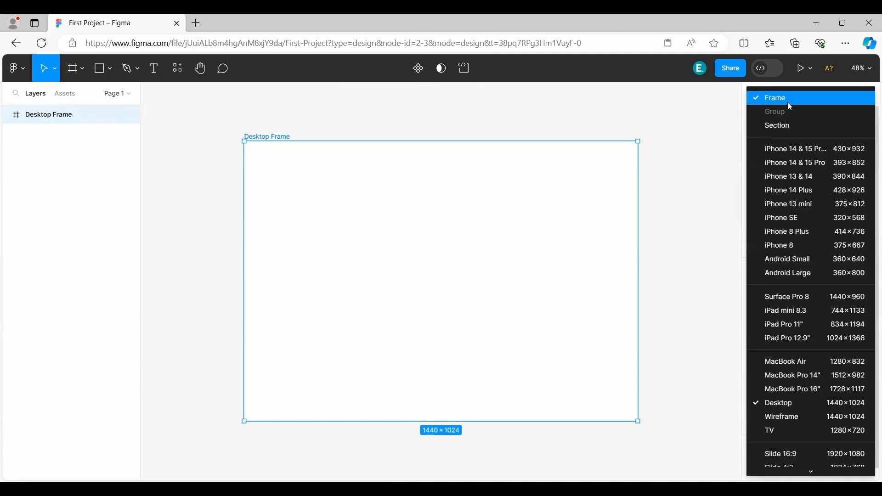
pyautogui.click(789, 149)
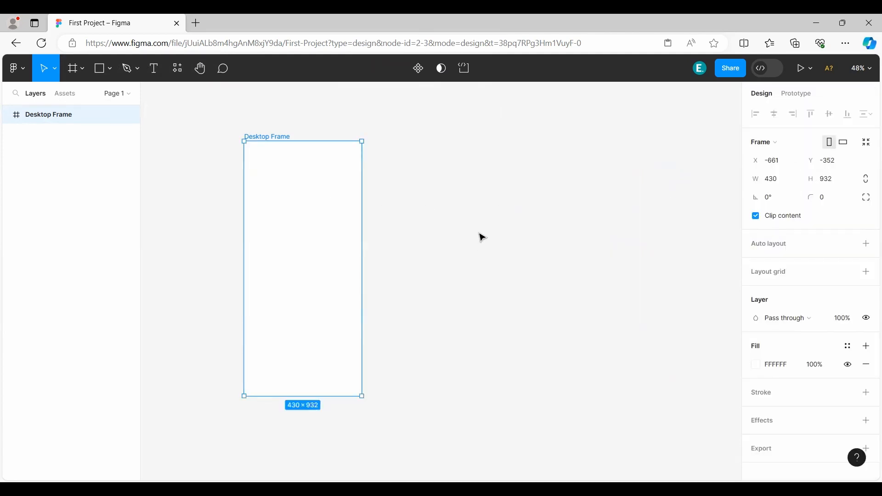
pyautogui.hotkey('ctrl', 'z')
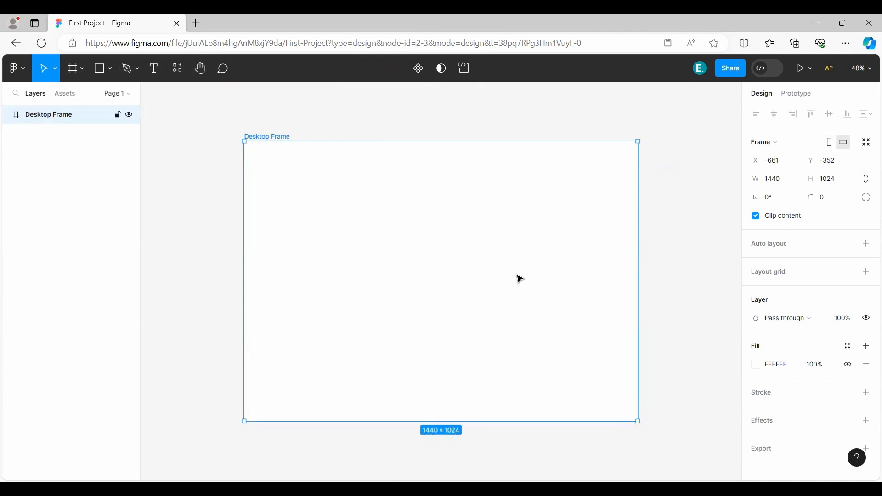
# Try the 744 × 1133 iPad mini 8.3 size preset on Desktop Frame and undo it.
pyautogui.click(757, 142)
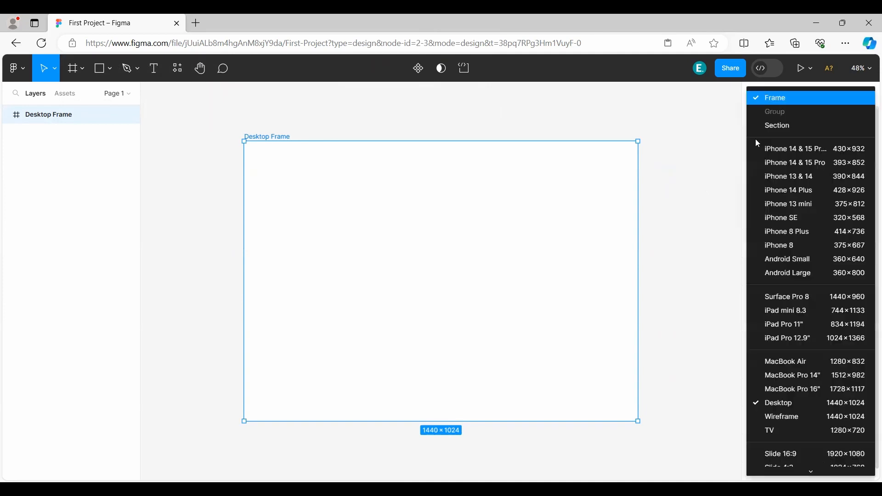
pyautogui.click(777, 312)
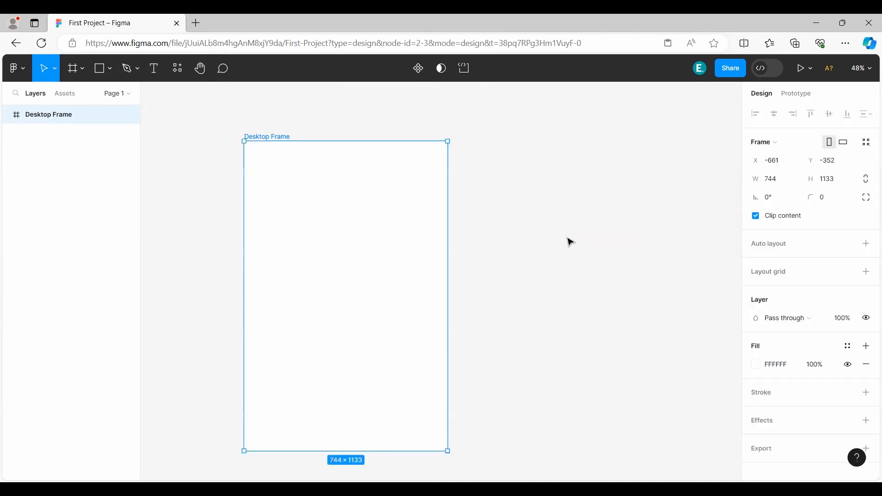
pyautogui.hotkey('ctrl', 'z')
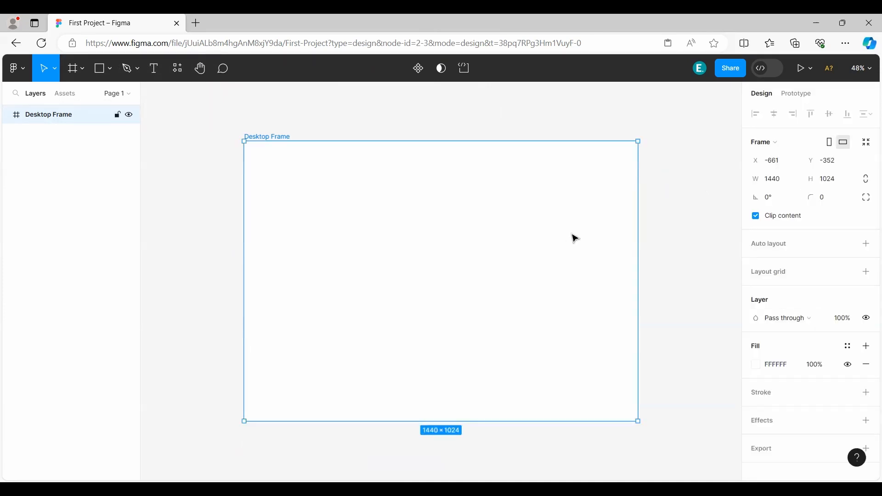
# Try Desktop Frame in portrait orientation, return it to landscape and undo the orientation changes.
pyautogui.click(834, 144)
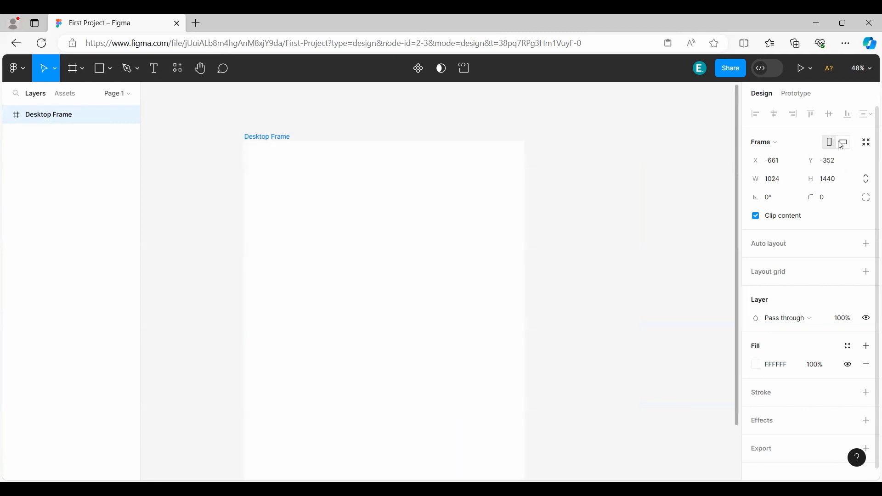
pyautogui.click(848, 145)
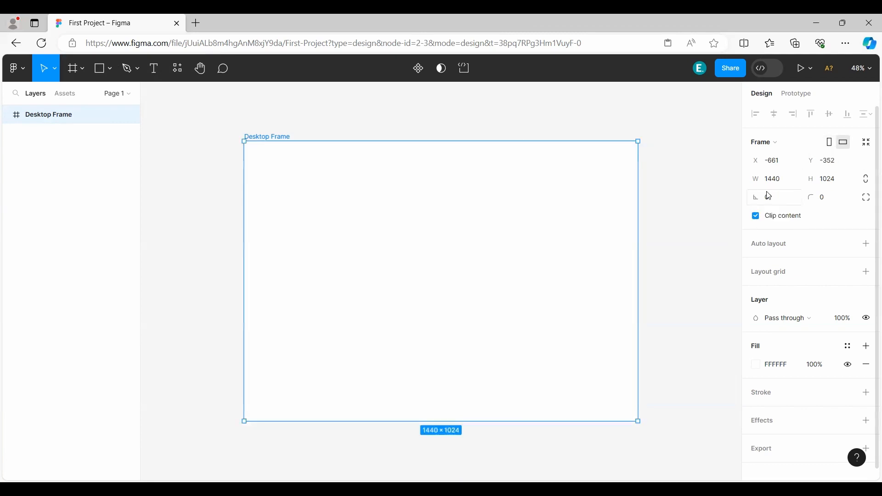
pyautogui.hotkey('ctrl', 'z')
pyautogui.hotkey('ctrl', 'z')
# Add a layout grid to Desktop Frame and change it to Columns.
pyautogui.click(780, 276)
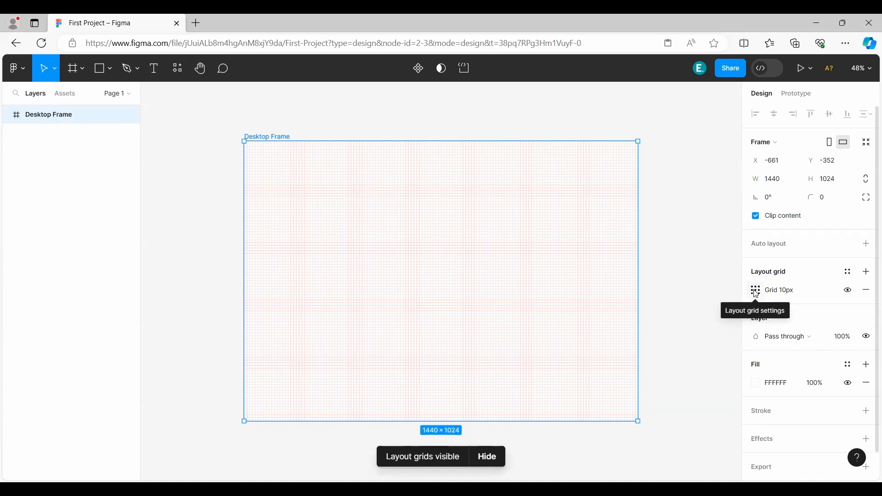
pyautogui.click(757, 294)
pyautogui.click(634, 296)
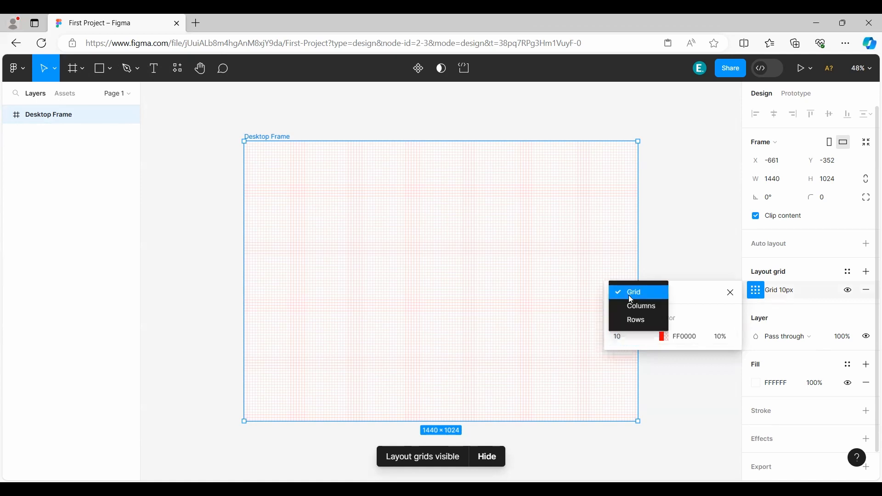
pyautogui.click(654, 306)
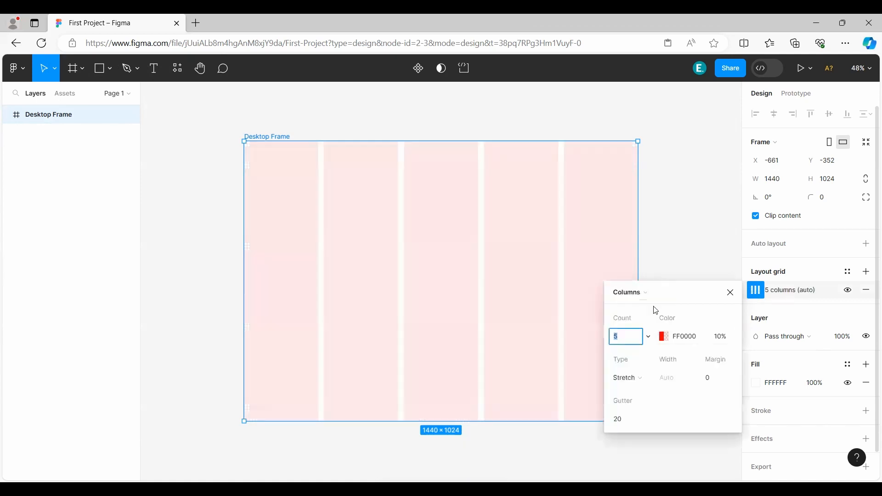
# Try the Rows layout on Desktop Frame's grid and return it to Columns.
pyautogui.click(648, 293)
pyautogui.click(646, 305)
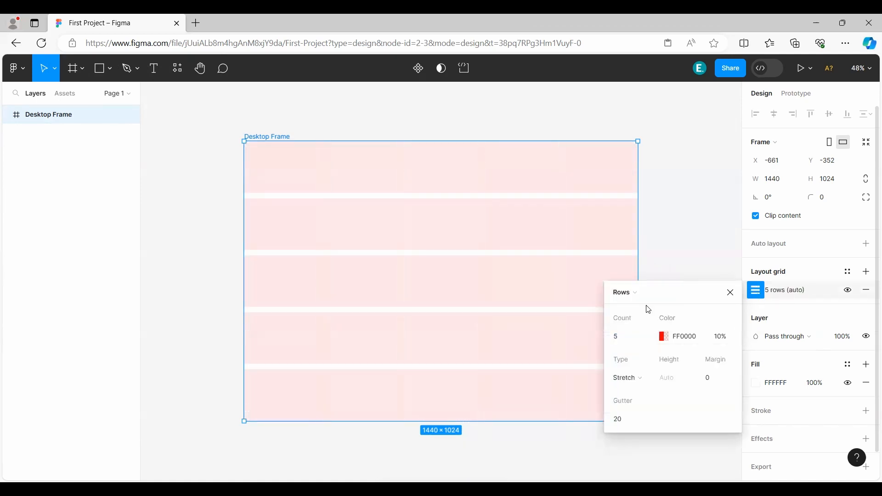
pyautogui.click(636, 299)
pyautogui.click(636, 281)
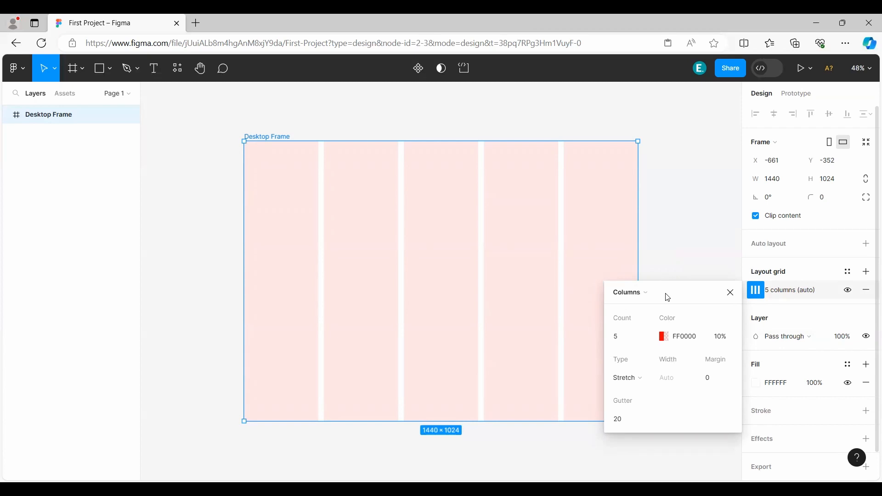
# Set the column count of Desktop Frame's layout grid to 12.
pyautogui.click(636, 338)
pyautogui.click(649, 337)
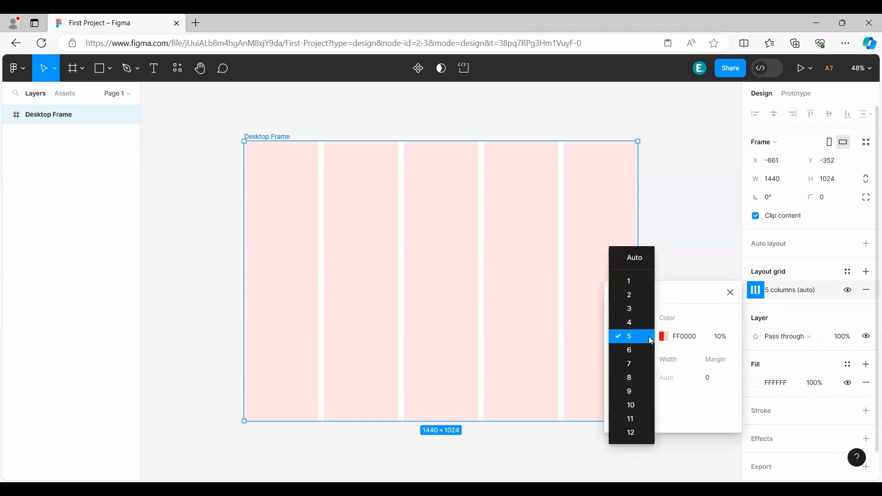
pyautogui.click(640, 433)
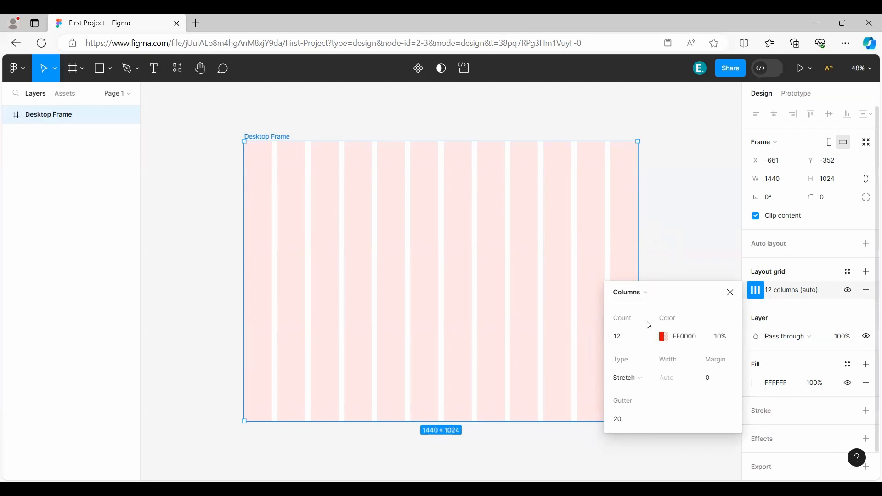
pyautogui.click(652, 336)
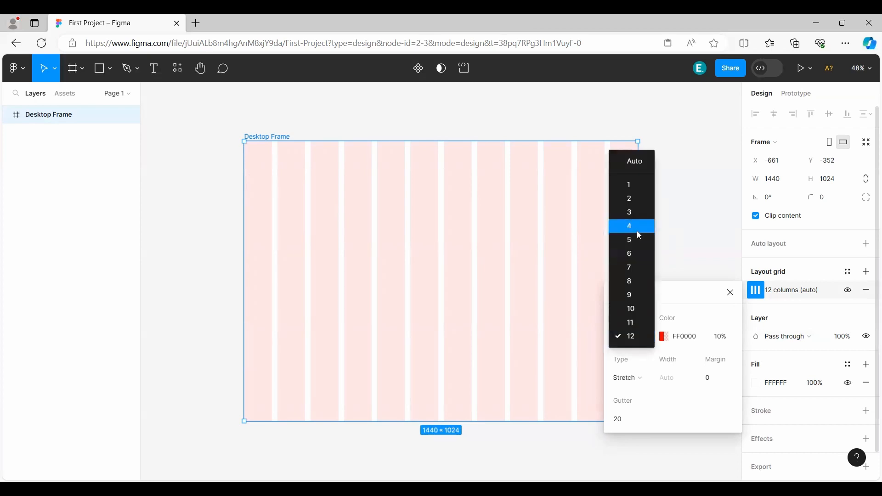
pyautogui.click(690, 304)
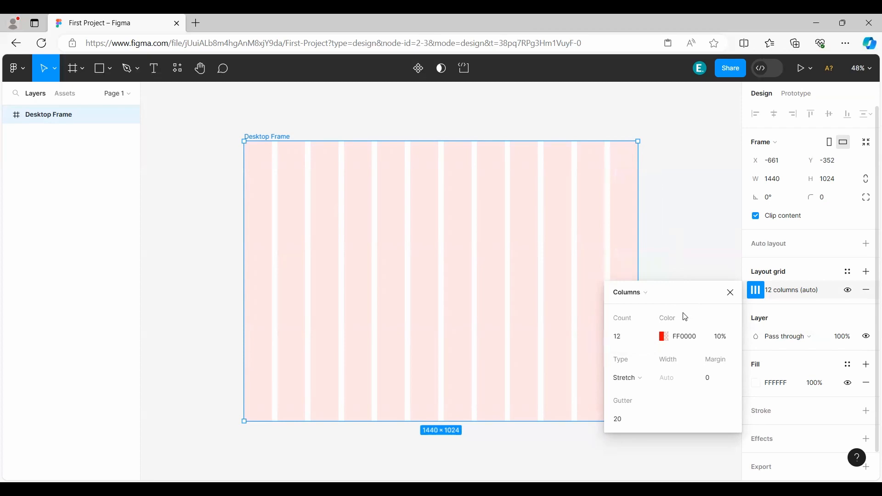
# Change the color of the column grid to black, 000000.
pyautogui.click(664, 338)
pyautogui.moveTo(508, 213)
pyautogui.mouseDown()
pyautogui.moveTo(457, 187)
pyautogui.moveTo(455, 223)
pyautogui.moveTo(545, 179)
pyautogui.moveTo(595, 227)
pyautogui.moveTo(603, 317)
pyautogui.moveTo(467, 321)
pyautogui.mouseUp()
pyautogui.click(595, 172)
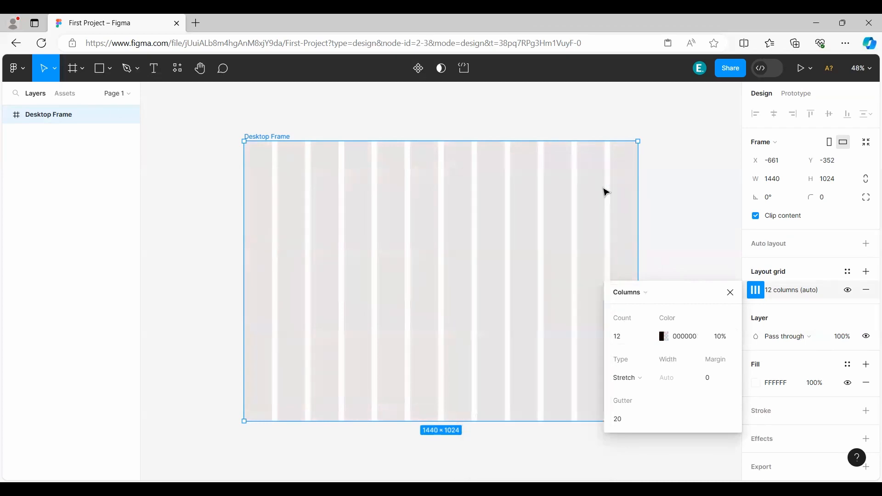
# Try 50% opacity for the column color, restore it to 10% and close the grid settings.
pyautogui.click(726, 337)
pyautogui.write('50')
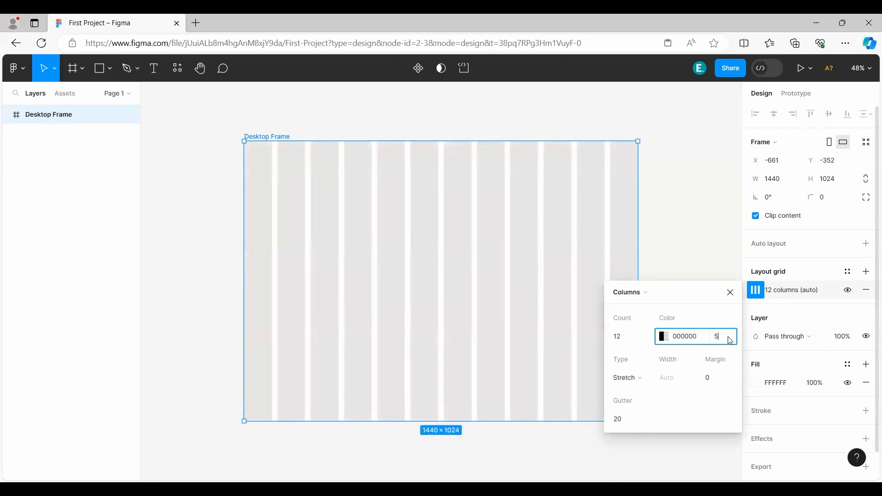
pyautogui.press('Return')
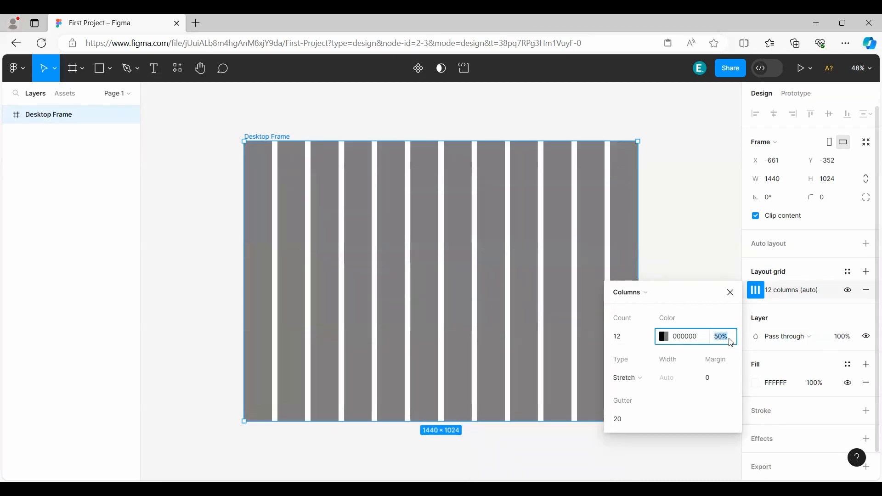
pyautogui.write('10')
pyautogui.press('Return')
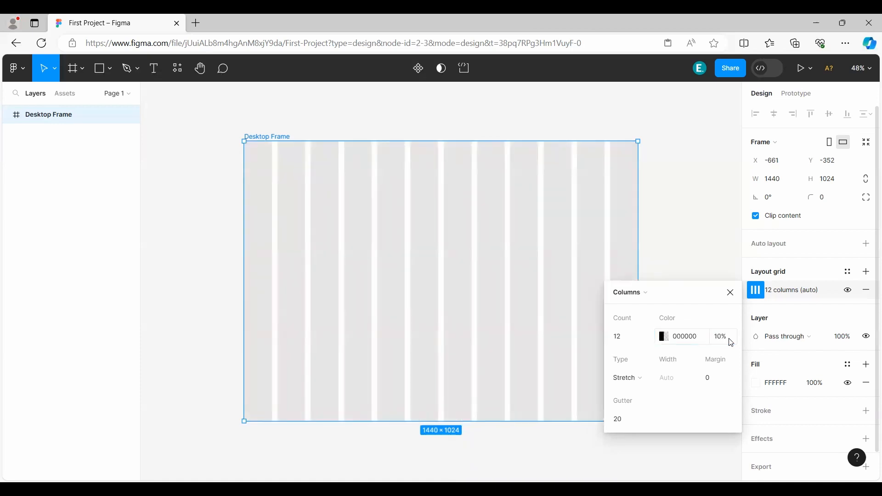
pyautogui.click(731, 293)
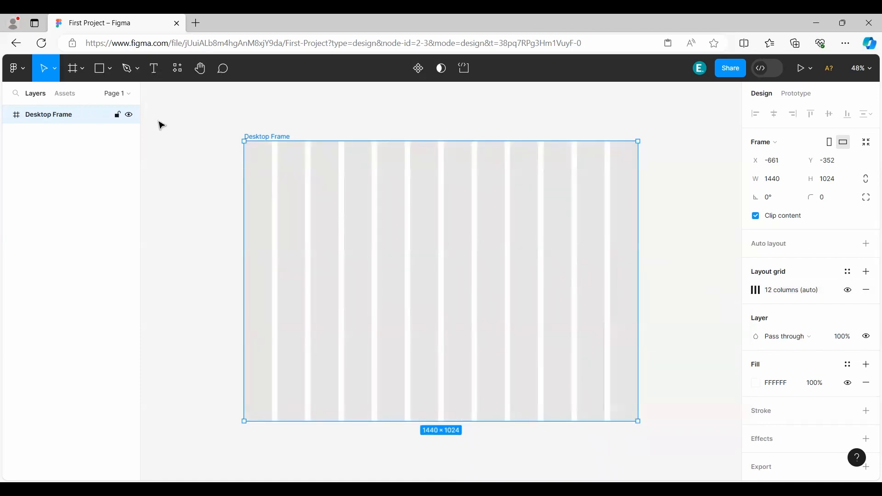
# Draw a rectangle about 308 × 296 in Desktop Frame and move it so its left edge aligns with the second column.
pyautogui.click(101, 72)
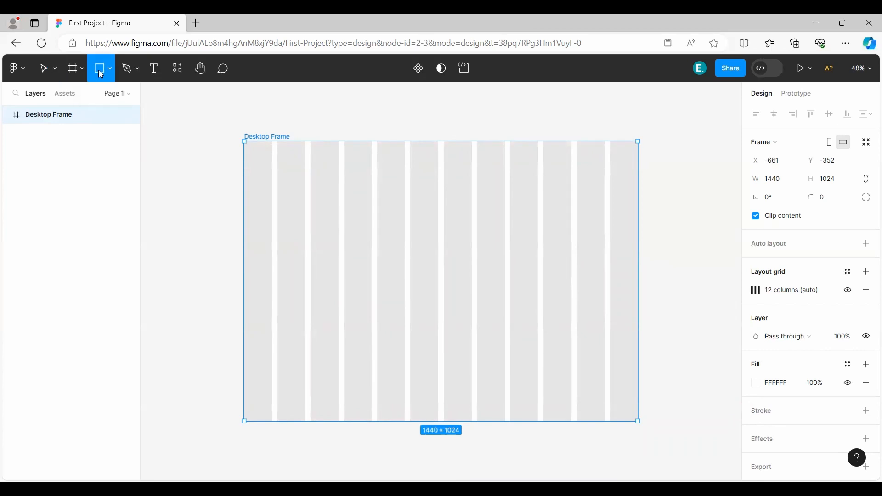
pyautogui.moveTo(262, 192); pyautogui.dragTo(348, 273)
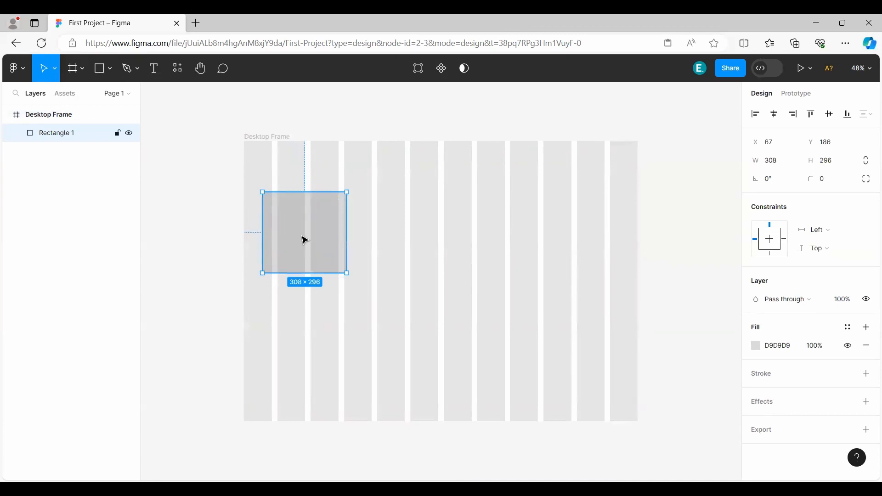
pyautogui.moveTo(300, 236)
pyautogui.mouseDown()
pyautogui.moveTo(309, 244)
pyautogui.moveTo(307, 215)
pyautogui.moveTo(294, 222)
pyautogui.moveTo(365, 219)
pyautogui.moveTo(288, 229)
pyautogui.mouseUp()
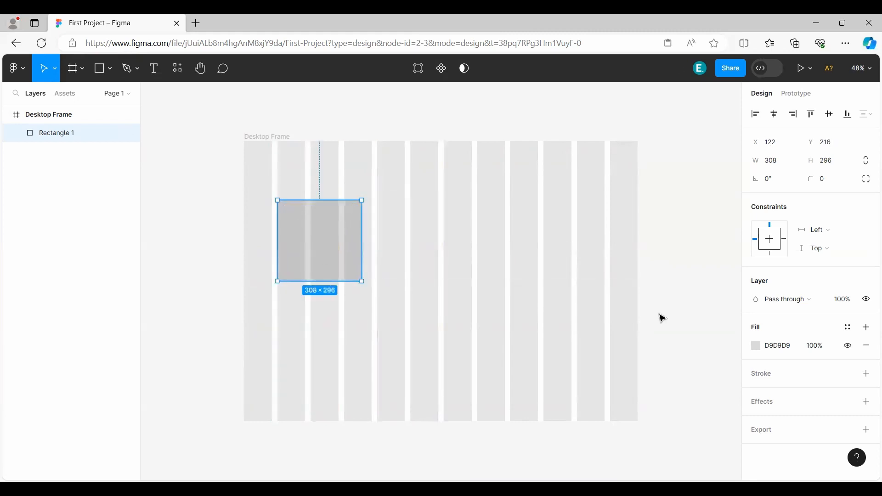
# Try the Center type for Desktop Frame's column grid and return it to Stretch.
pyautogui.click(73, 115)
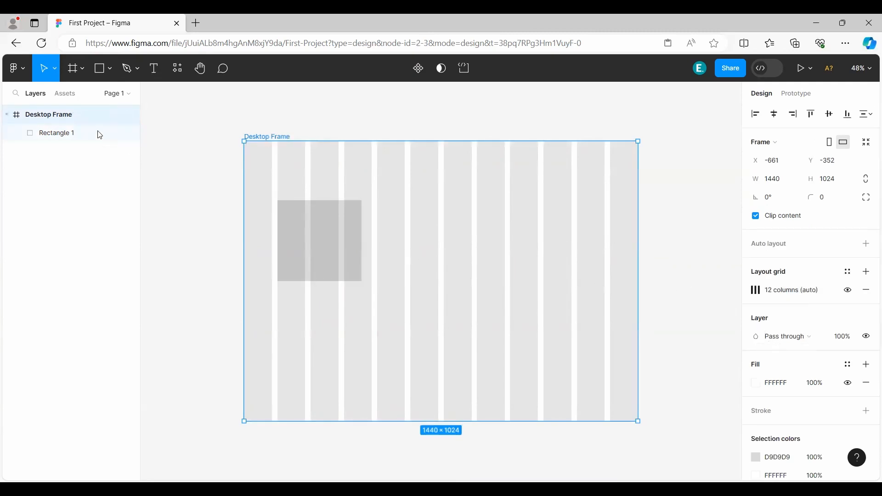
pyautogui.click(70, 150)
pyautogui.click(59, 119)
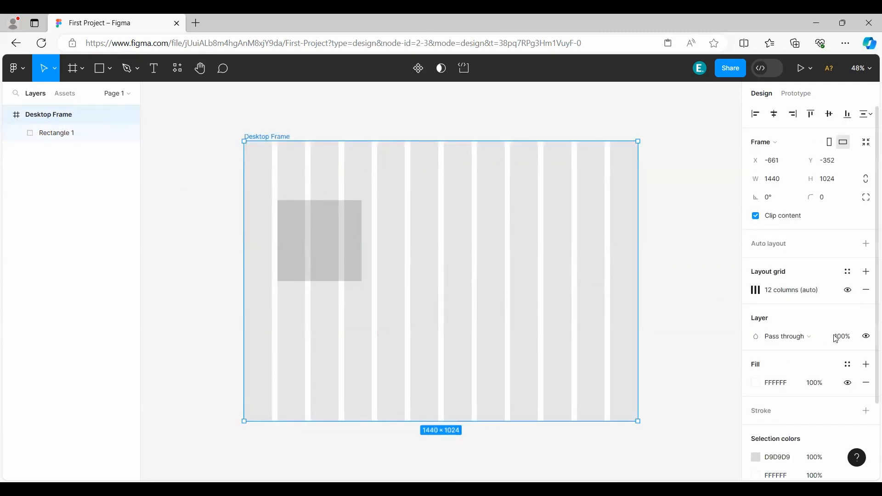
pyautogui.click(757, 291)
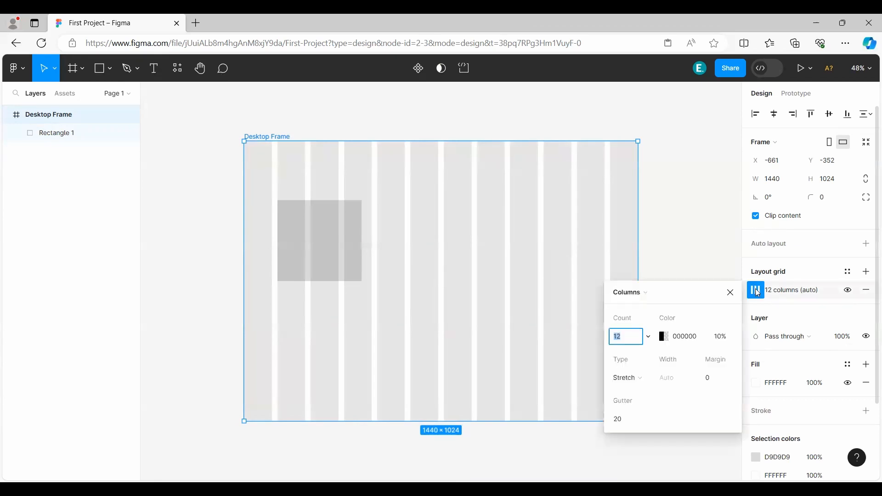
pyautogui.click(638, 377)
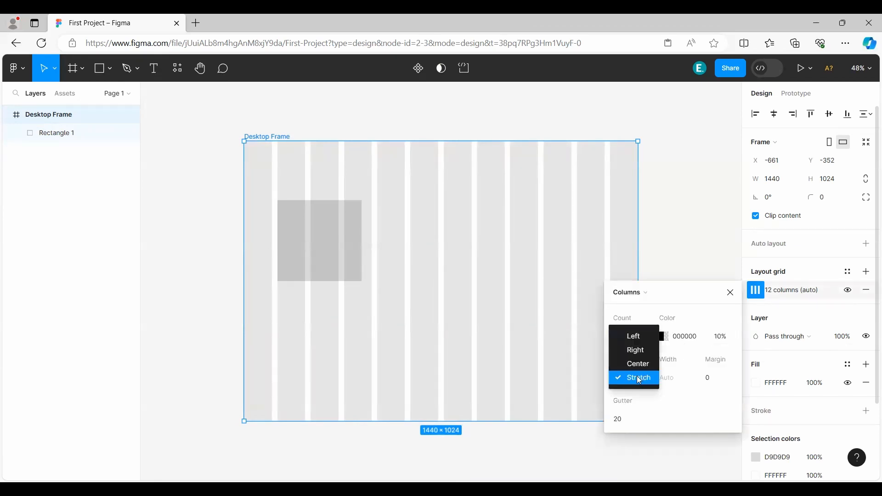
pyautogui.click(640, 368)
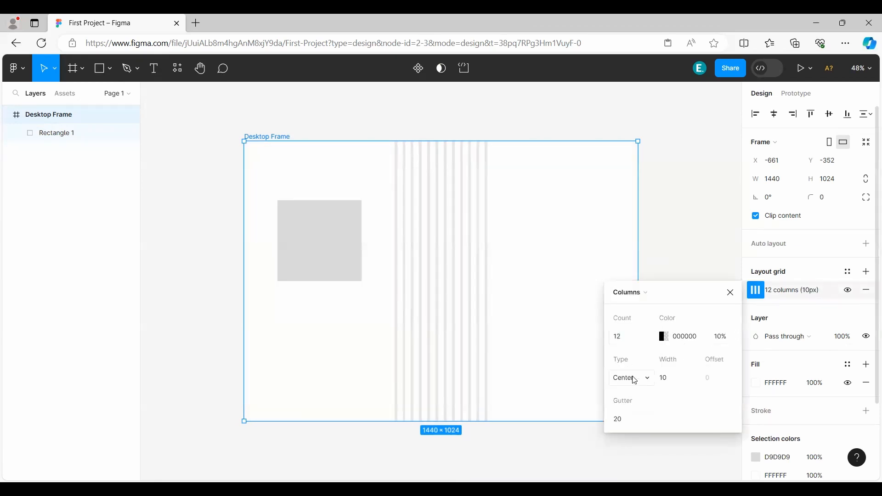
pyautogui.click(635, 378)
pyautogui.click(638, 393)
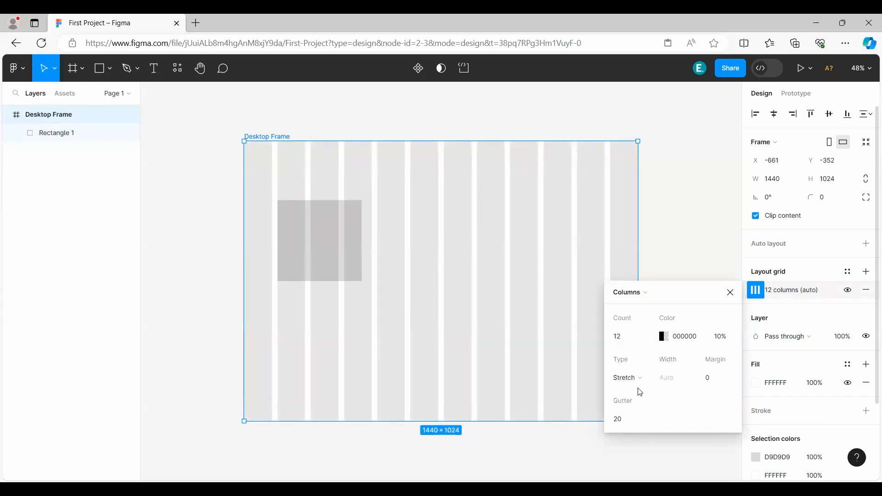
# Try a gutter of 5 on Desktop Frame's column grid and change it to 50.
pyautogui.click(634, 422)
pyautogui.click(633, 426)
pyautogui.write('5')
pyautogui.press('Return')
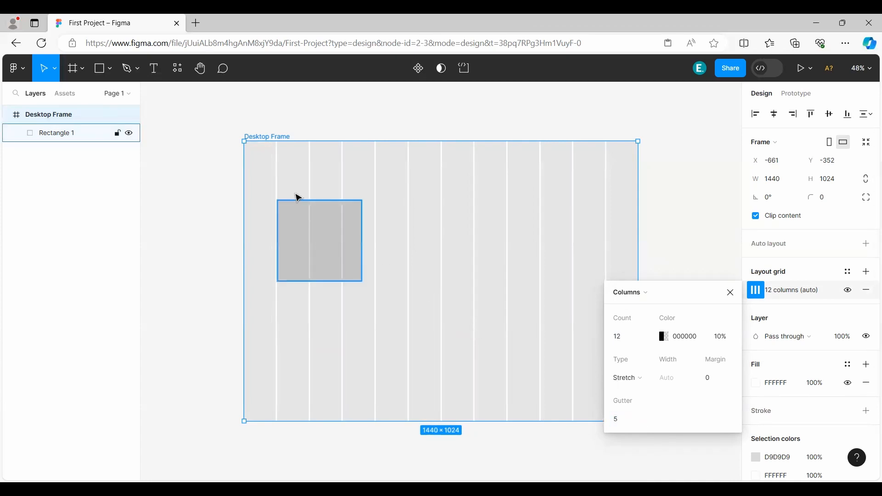
pyautogui.click(628, 424)
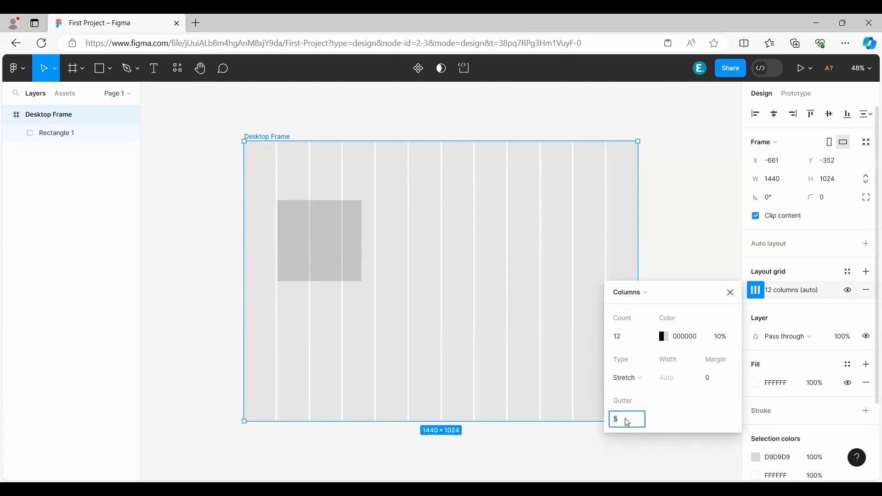
pyautogui.write('50')
pyautogui.press('Return')
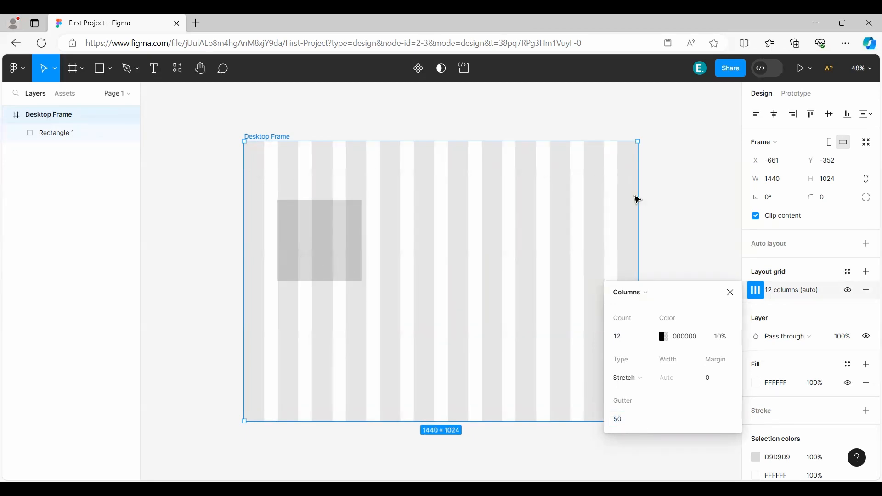
# Try a margin of 50 on the column grid, reset it to 0 and deselect Desktop Frame.
pyautogui.click(716, 382)
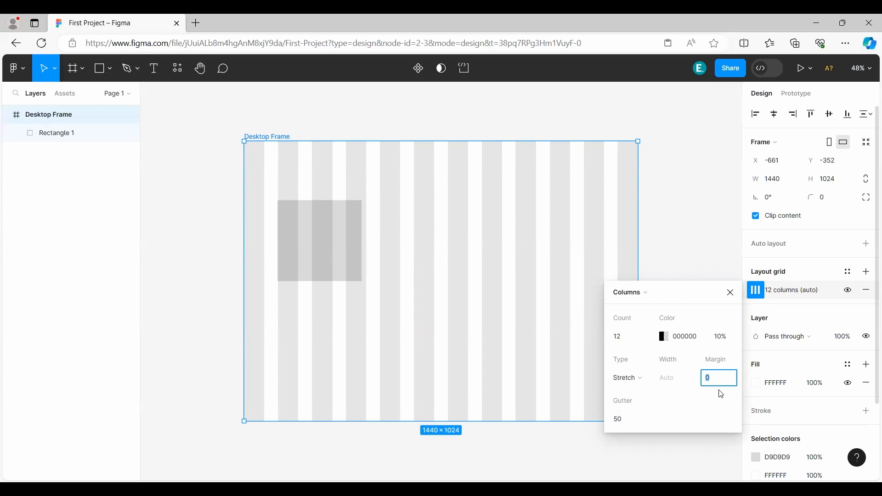
pyautogui.press('Return')
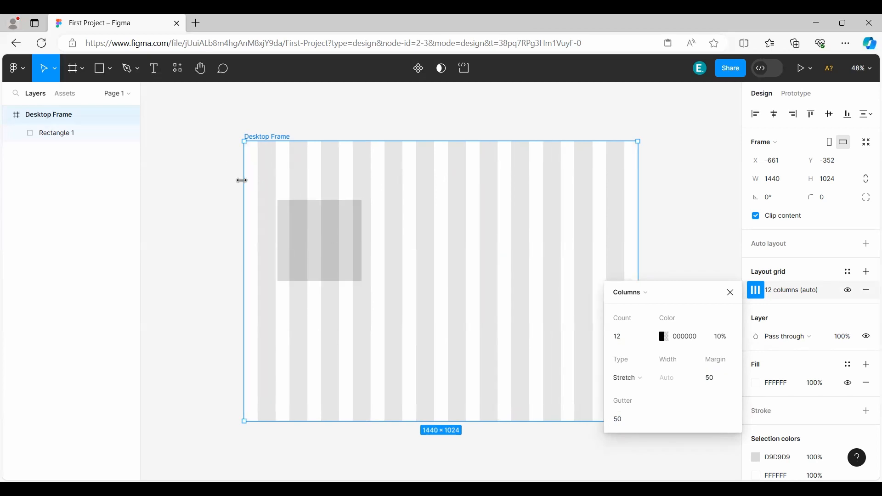
pyautogui.click(718, 379)
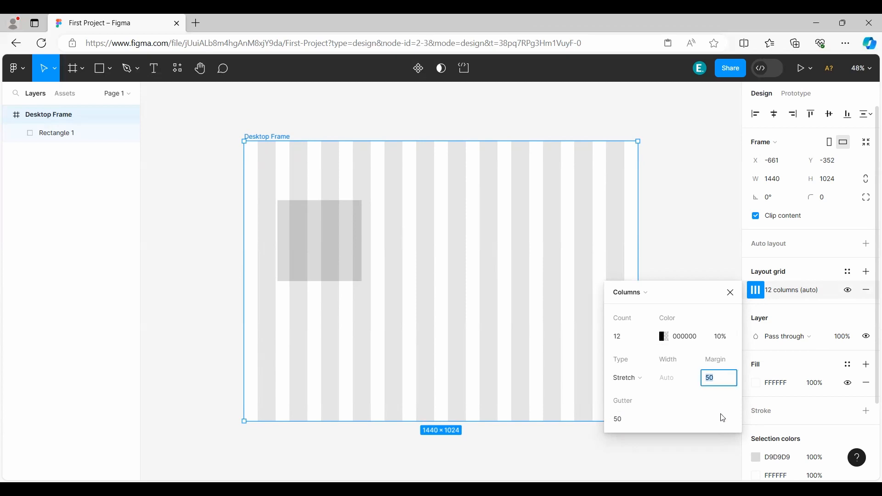
pyautogui.write('0')
pyautogui.press('Return')
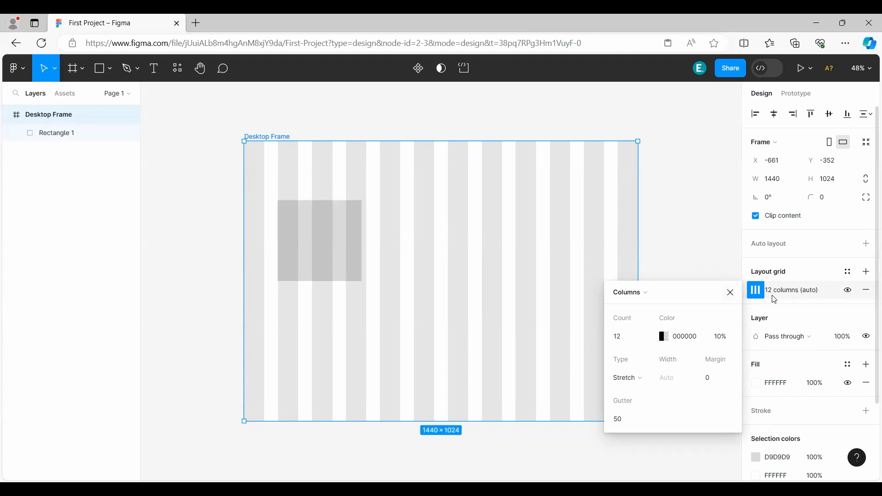
pyautogui.click(675, 199)
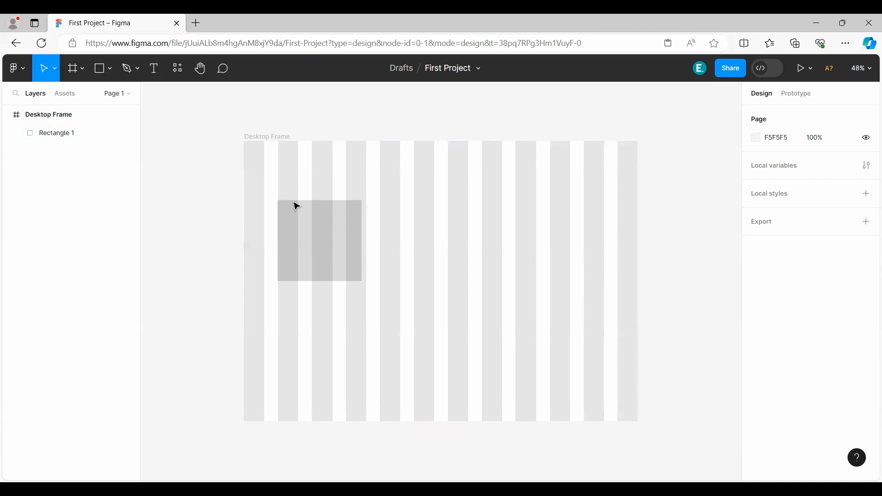
# Switch Desktop Frame's layout from Columns to Grid and set the grid size to 50.
pyautogui.click(49, 114)
pyautogui.click(756, 290)
pyautogui.click(641, 294)
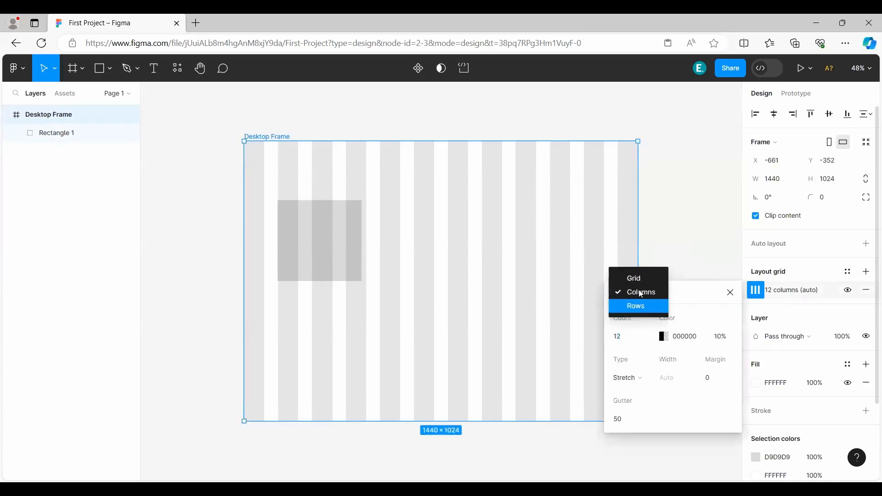
pyautogui.click(637, 276)
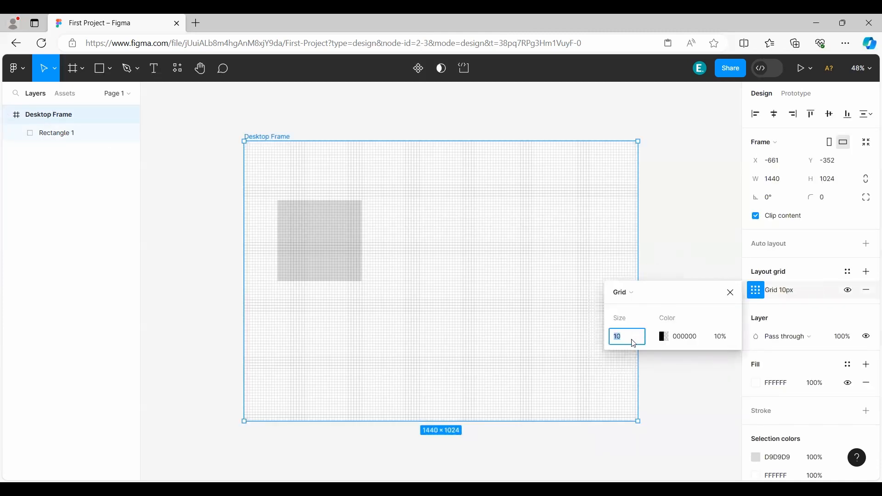
pyautogui.write('50')
pyautogui.press('Return')
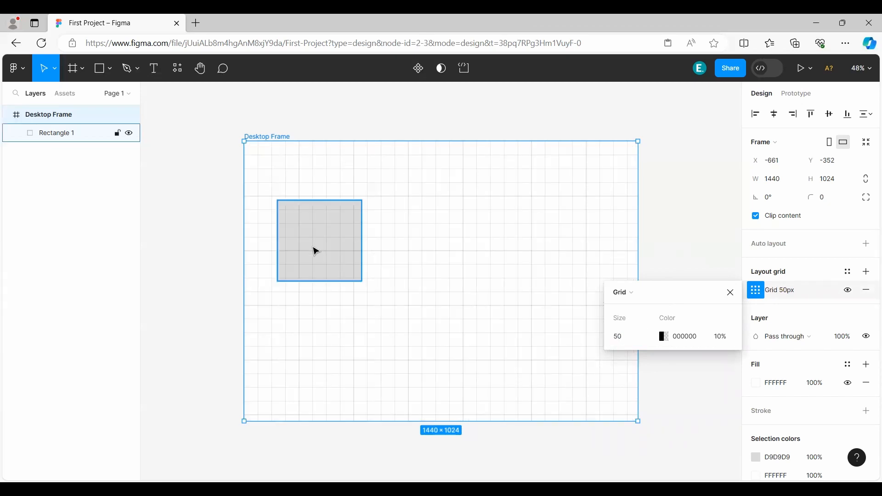
# Move the rectangle onto the grid lines at X 150, Y 150 in Desktop Frame.
pyautogui.moveTo(315, 250)
pyautogui.mouseDown()
pyautogui.moveTo(349, 247)
pyautogui.moveTo(294, 266)
pyautogui.moveTo(293, 258)
pyautogui.moveTo(320, 251)
pyautogui.moveTo(308, 247)
pyautogui.mouseUp()
pyautogui.click(294, 258)
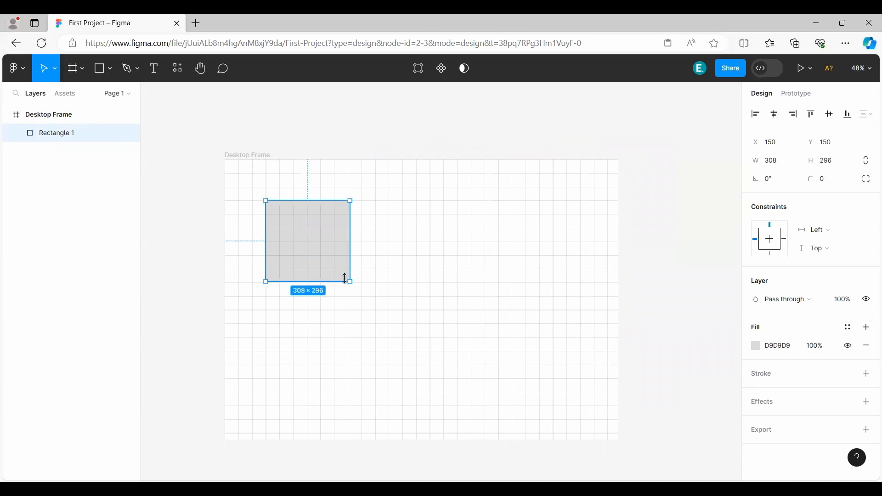
# Resize the rectangle to 200 × 200 and paste a copy of it aligned to the grid at X 550, Y 150.
pyautogui.moveTo(345, 276); pyautogui.dragTo(320, 255)
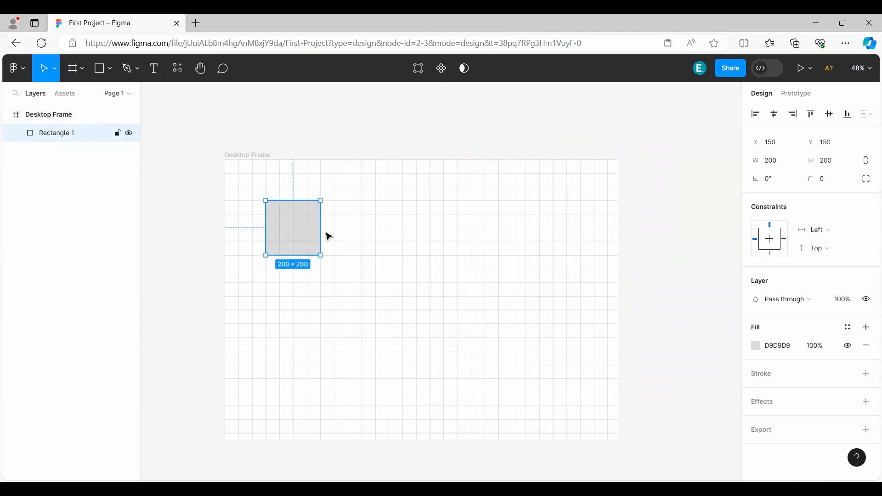
pyautogui.rightClick(297, 232)
pyautogui.click(310, 156)
pyautogui.rightClick(369, 216)
pyautogui.click(399, 139)
pyautogui.moveTo(412, 253)
pyautogui.mouseDown()
pyautogui.moveTo(400, 240)
pyautogui.moveTo(418, 239)
pyautogui.mouseUp()
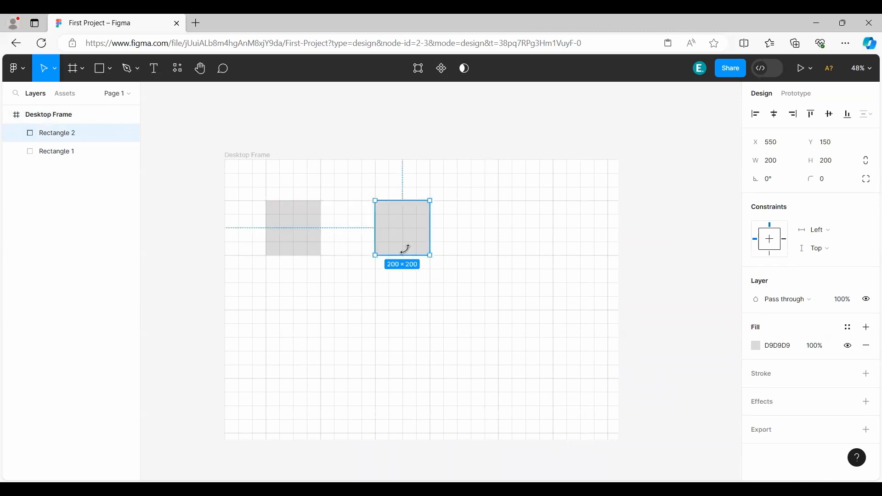
pyautogui.click(493, 259)
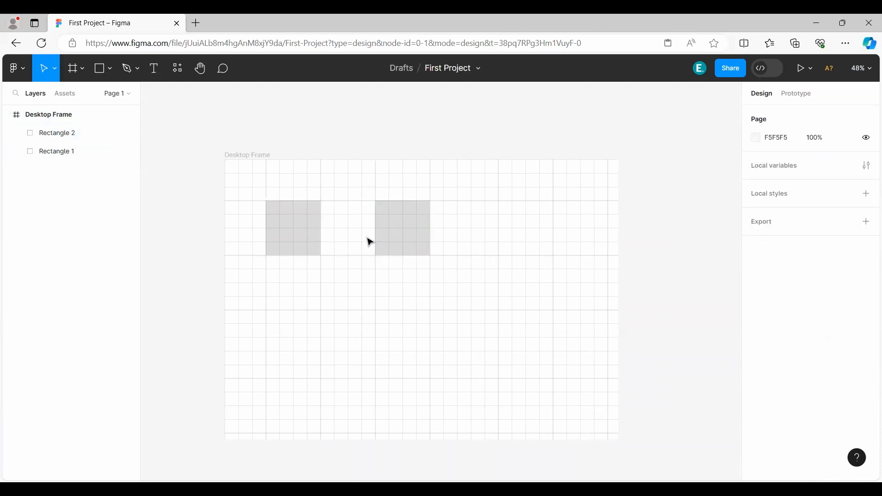
# Paste a third 200 × 200 rectangle and move it onto the grid lines at X 1000, Y 150.
pyautogui.rightClick(494, 247)
pyautogui.click(510, 138)
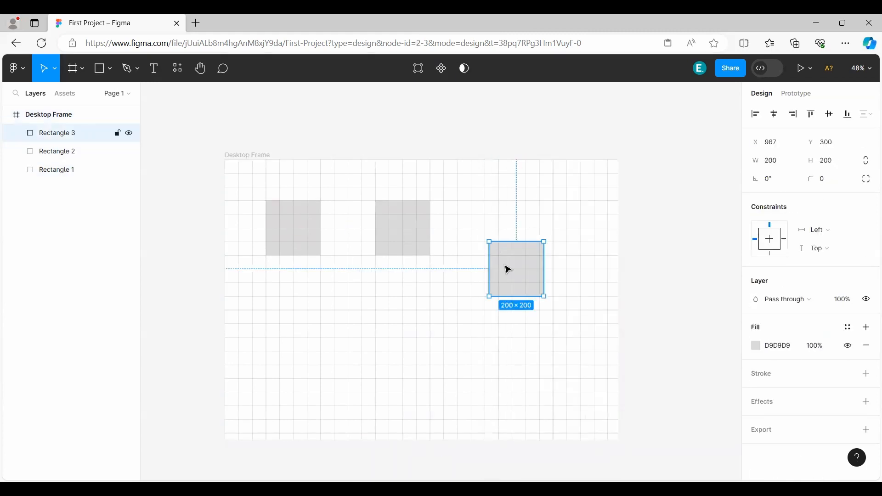
pyautogui.moveTo(508, 268); pyautogui.dragTo(516, 231)
pyautogui.click(516, 270)
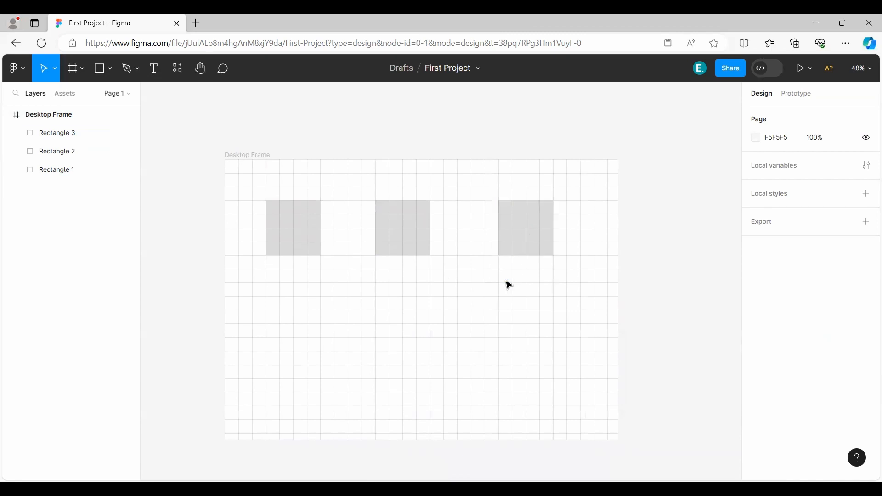
pyautogui.click(295, 249)
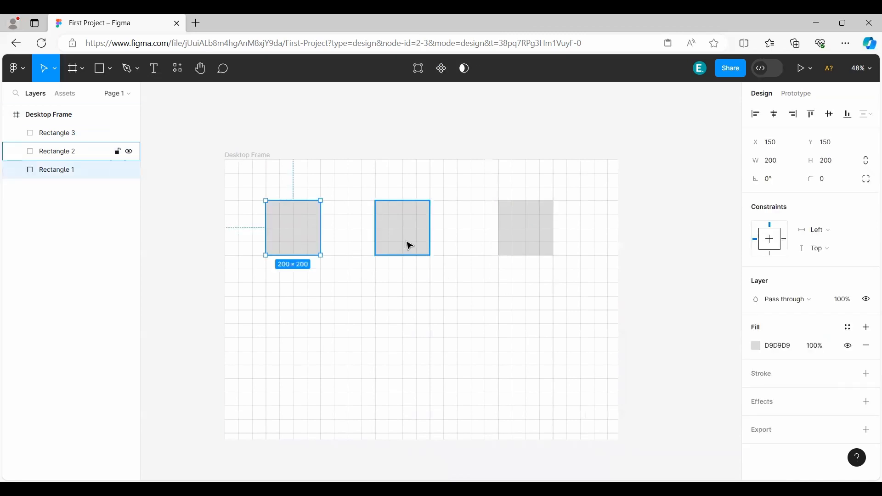
pyautogui.click(411, 246)
pyautogui.click(549, 250)
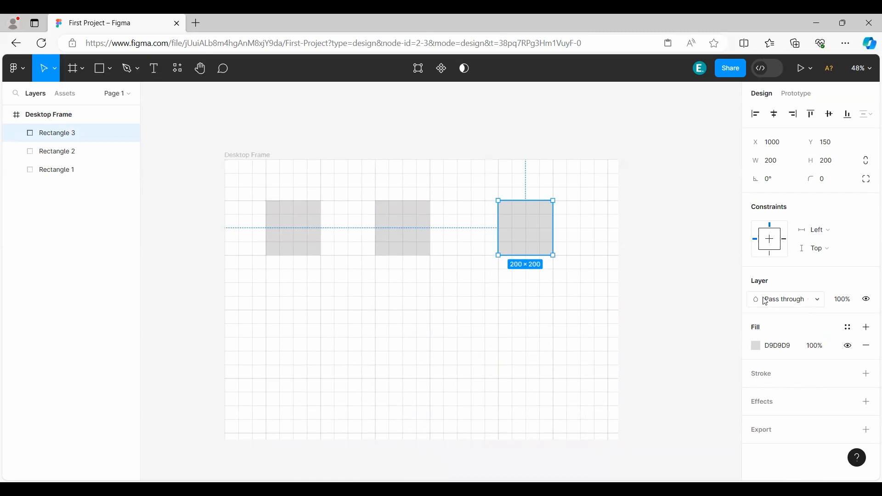
# Toggle the visibility of Desktop Frame's 50 px layout grid and leave it hidden.
pyautogui.click(88, 121)
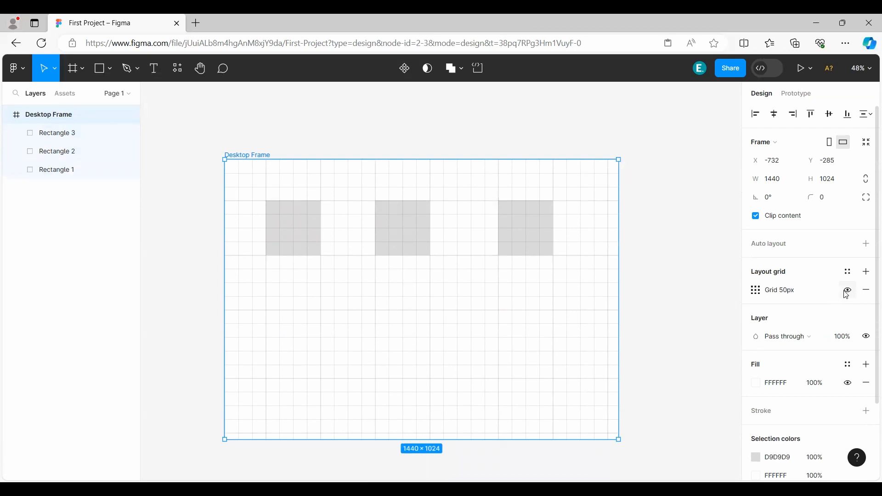
pyautogui.click(851, 293)
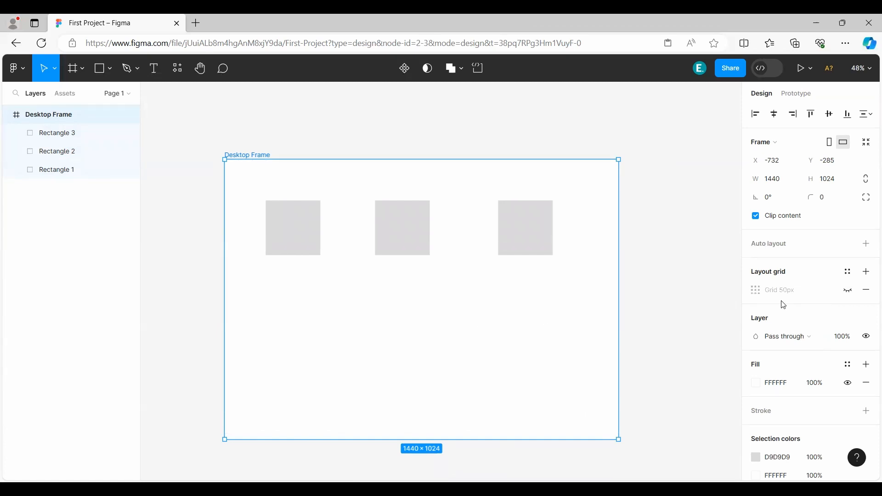
pyautogui.click(849, 292)
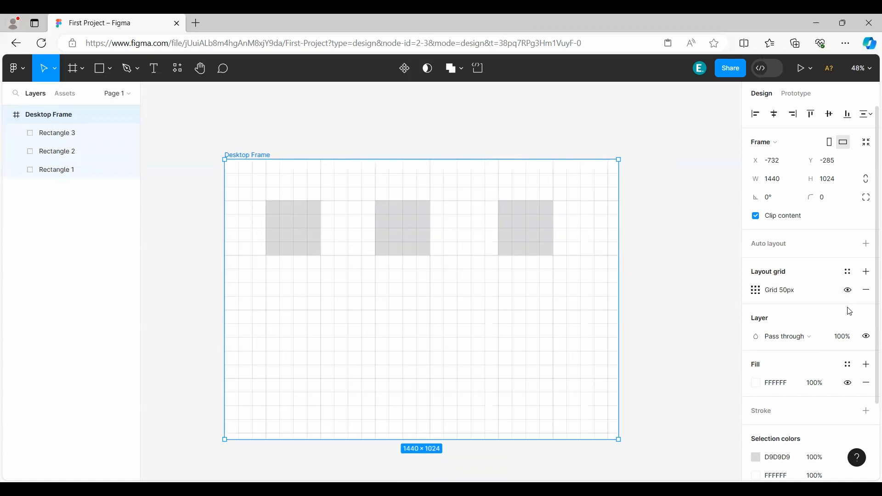
pyautogui.click(850, 294)
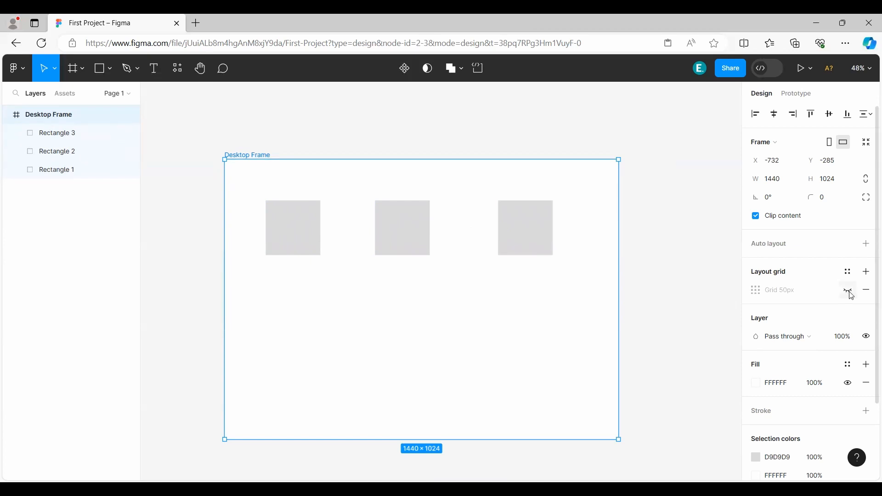
# Add a second layout grid to Desktop Frame and change the 50 px grid to Columns with a count of 2.
pyautogui.click(867, 272)
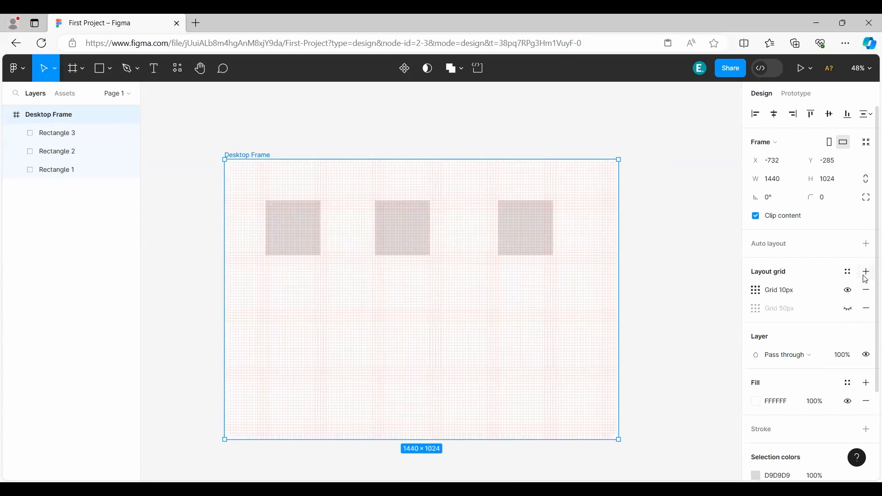
pyautogui.click(754, 308)
pyautogui.click(621, 310)
pyautogui.click(631, 324)
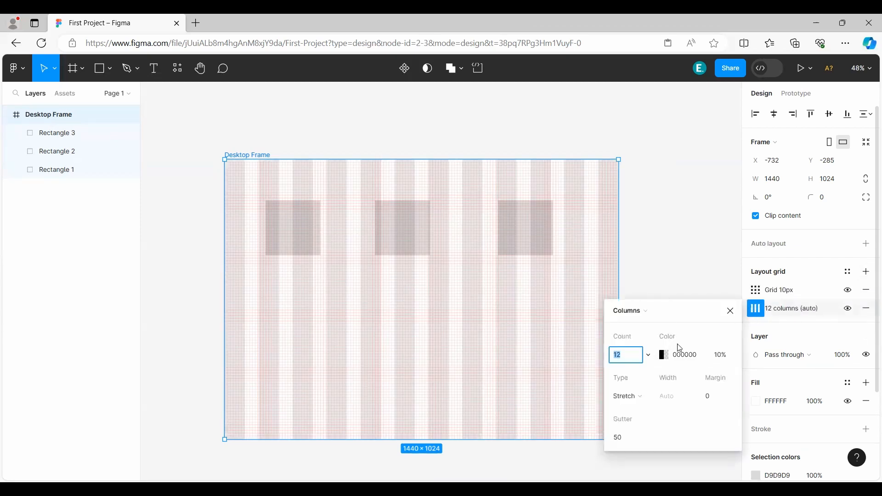
pyautogui.click(648, 356)
pyautogui.click(636, 221)
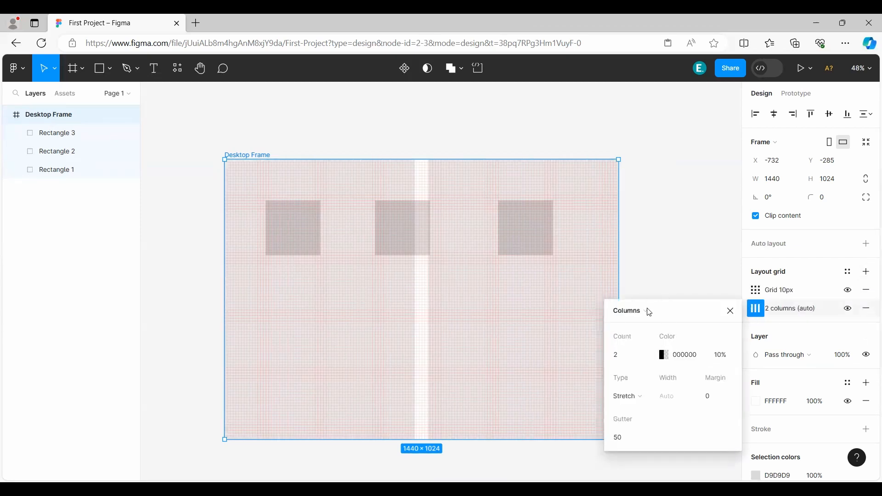
pyautogui.click(730, 311)
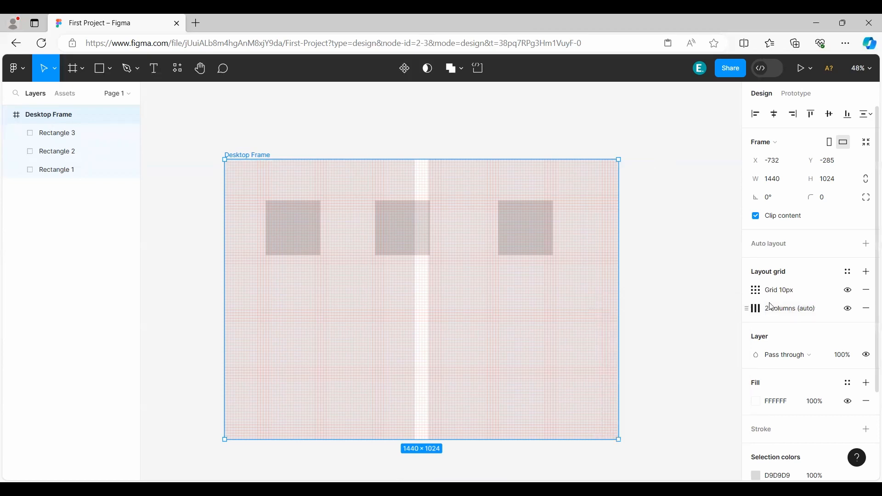
# Hide the 10 px grid, centre the middle rectangle on the column gutter and shift the third rectangle slightly to the right.
pyautogui.click(847, 292)
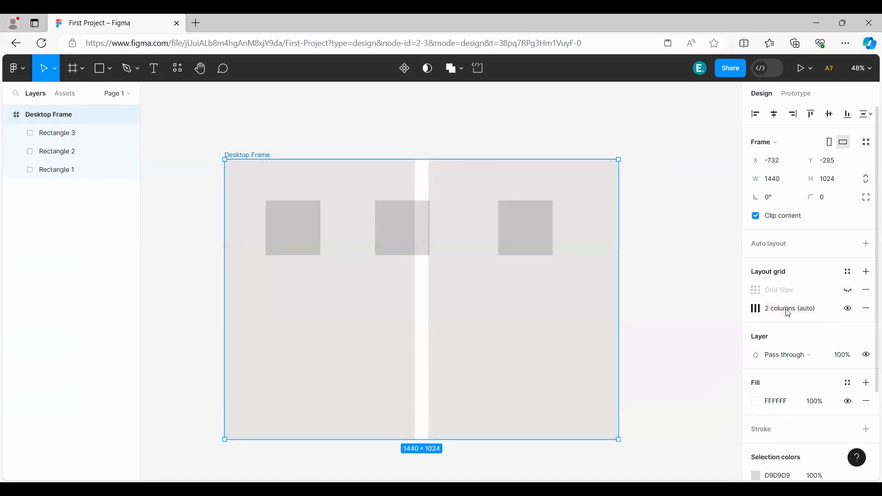
pyautogui.moveTo(400, 240); pyautogui.dragTo(415, 240)
pyautogui.moveTo(410, 237); pyautogui.dragTo(429, 236)
pyautogui.moveTo(536, 236); pyautogui.dragTo(545, 237)
pyautogui.click(667, 322)
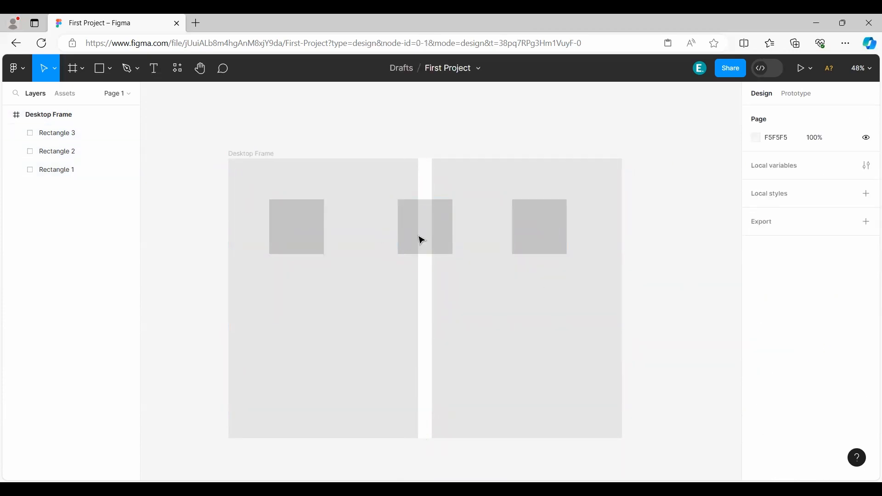
# Hide Desktop Frame's two-column layout grid.
pyautogui.click(73, 115)
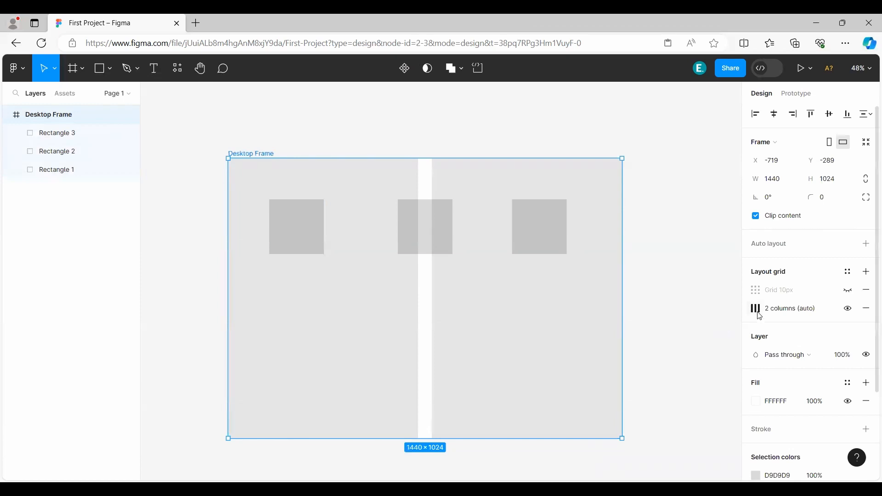
pyautogui.click(848, 310)
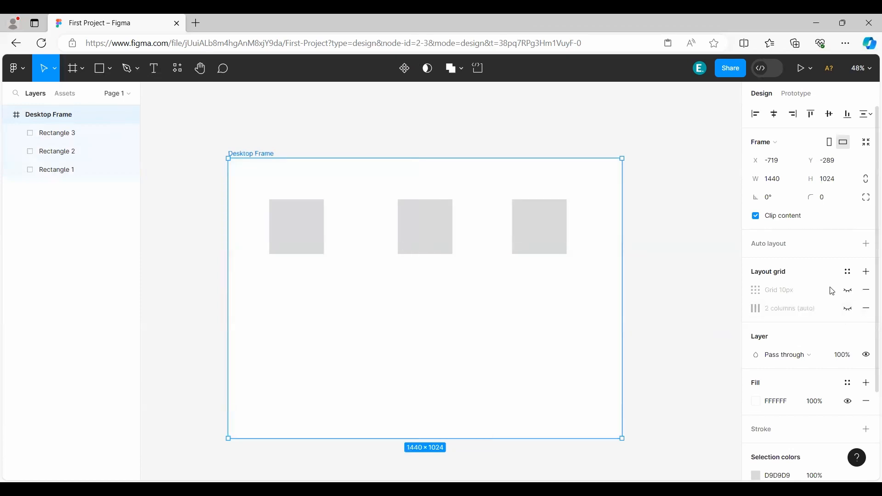
pyautogui.click(850, 274)
pyautogui.click(848, 273)
pyautogui.scroll(-3, 799, 296)
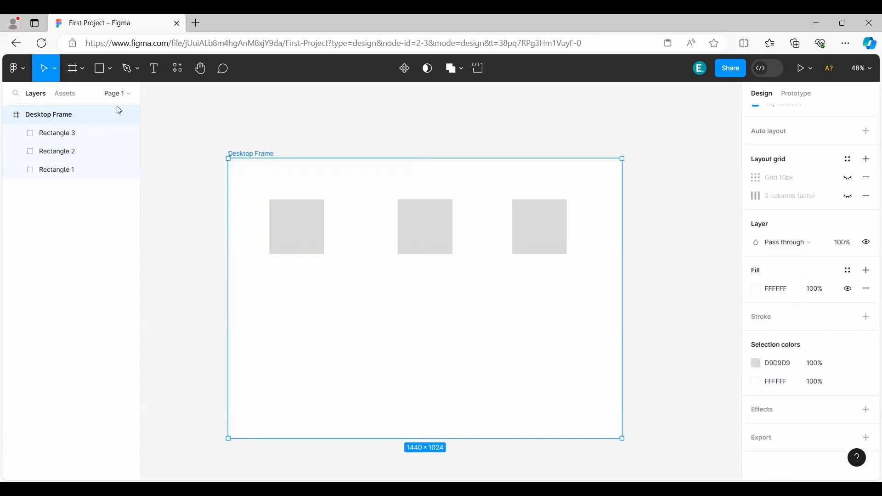
# Draw a nearly horizontal line about 955 long below the three rectangles with the Line tool.
pyautogui.click(321, 251)
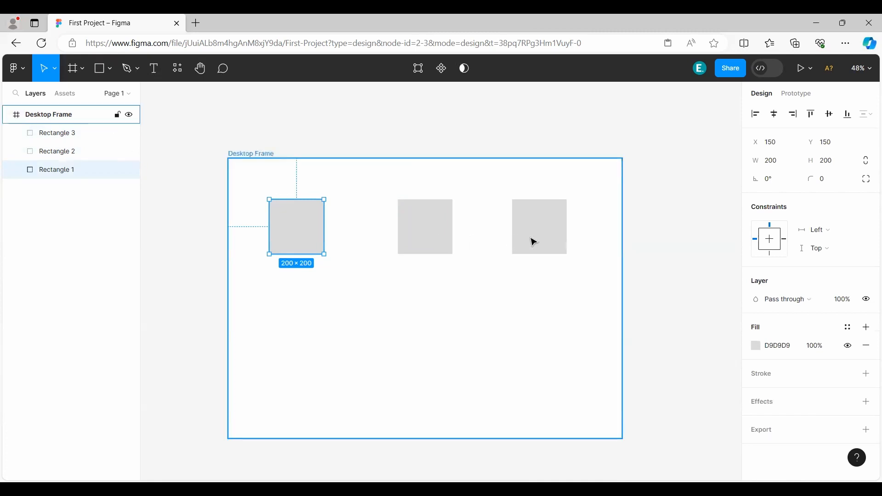
pyautogui.click(82, 69)
pyautogui.click(105, 74)
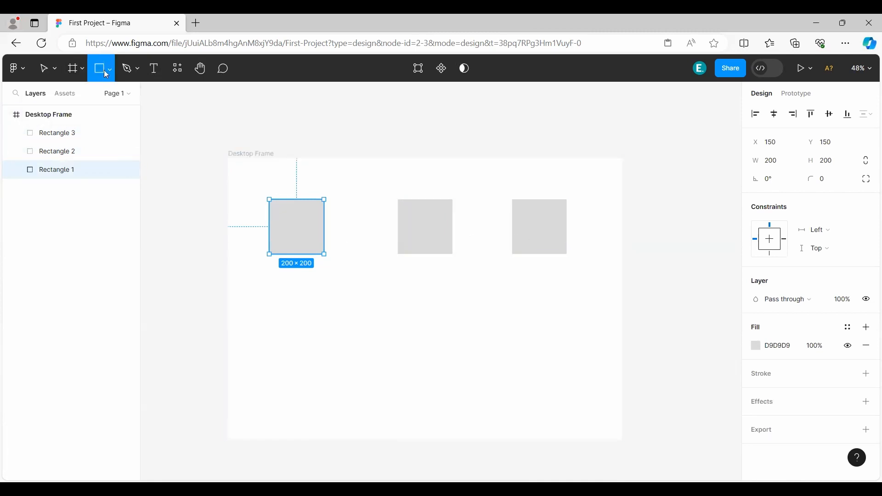
pyautogui.click(111, 70)
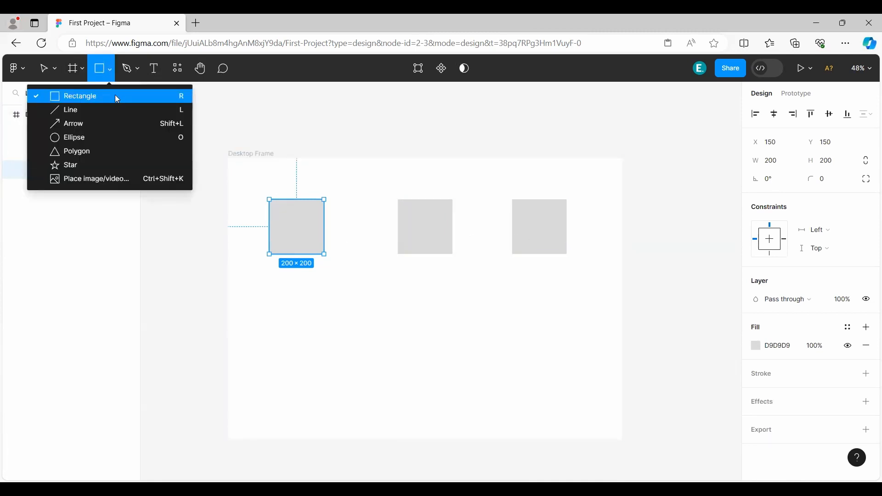
pyautogui.click(85, 112)
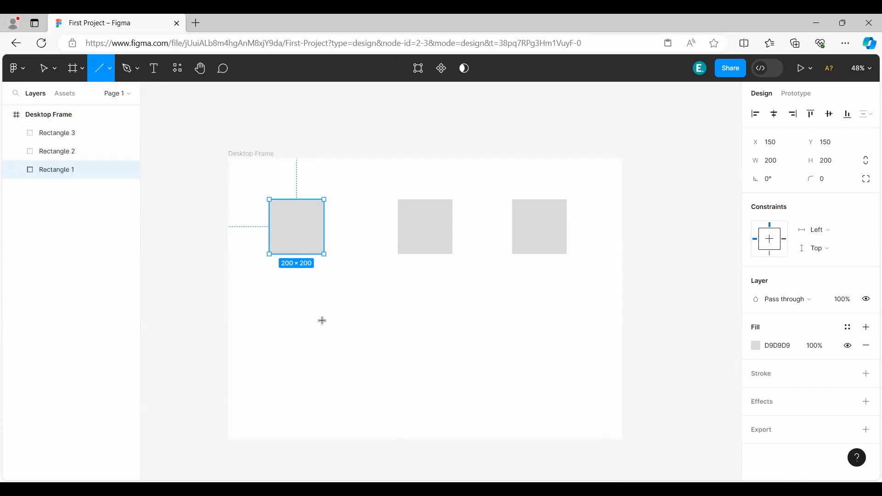
pyautogui.moveTo(275, 304); pyautogui.dragTo(536, 304)
# Draw an arrow about 696 long pointing up to the right at about 32° across the line.
pyautogui.click(110, 69)
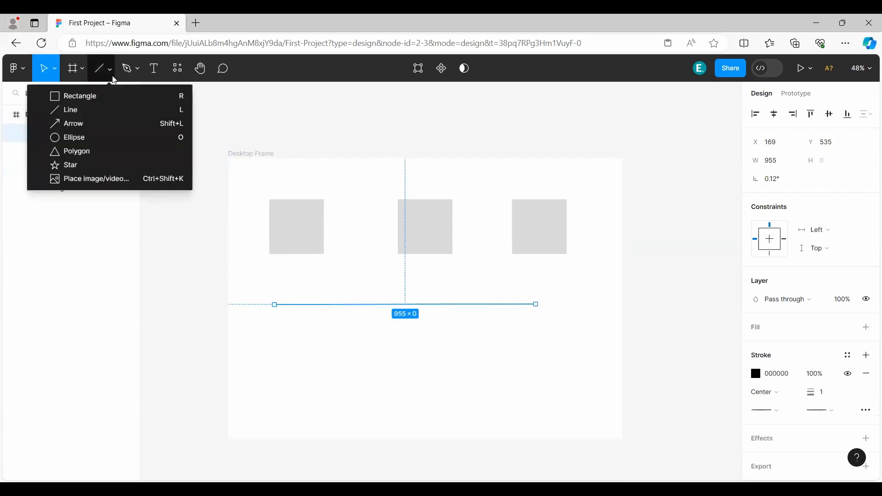
pyautogui.click(80, 122)
pyautogui.moveTo(393, 384); pyautogui.dragTo(555, 284)
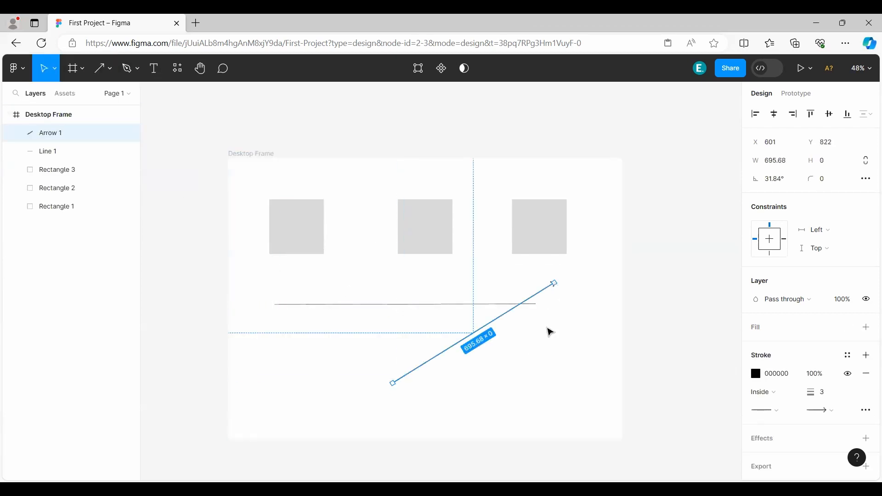
# Draw a circle of about 592 × 592 with the Ellipse tool and move it to about X 39, Y 432.
pyautogui.click(110, 69)
pyautogui.click(94, 137)
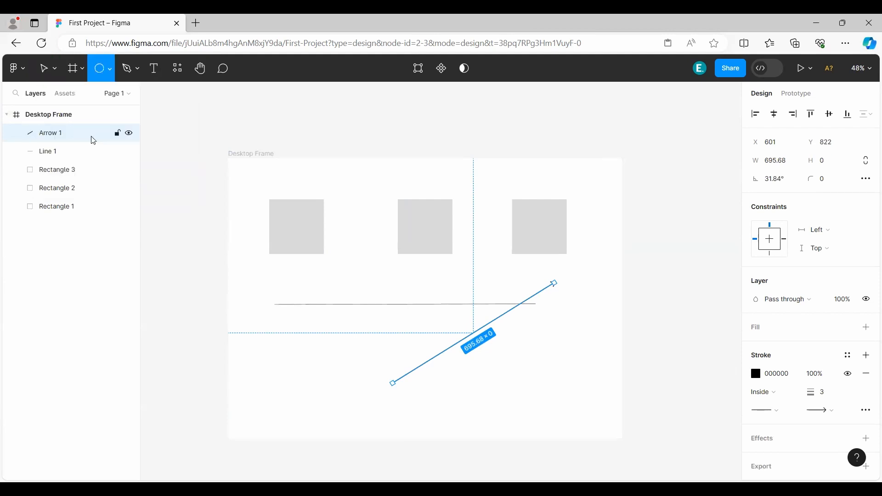
pyautogui.moveTo(378, 338)
pyautogui.mouseDown()
pyautogui.moveTo(524, 231)
pyautogui.moveTo(419, 280)
pyautogui.moveTo(449, 253)
pyautogui.moveTo(477, 267)
pyautogui.moveTo(401, 285)
pyautogui.moveTo(465, 258)
pyautogui.moveTo(411, 302)
pyautogui.moveTo(499, 248)
pyautogui.moveTo(506, 228)
pyautogui.moveTo(418, 299)
pyautogui.moveTo(486, 255)
pyautogui.moveTo(443, 285)
pyautogui.moveTo(346, 252)
pyautogui.moveTo(449, 270)
pyautogui.moveTo(302, 237)
pyautogui.moveTo(321, 203)
pyautogui.moveTo(350, 189)
pyautogui.moveTo(253, 262)
pyautogui.moveTo(244, 189)
pyautogui.moveTo(331, 197)
pyautogui.moveTo(325, 215)
pyautogui.moveTo(285, 217)
pyautogui.moveTo(267, 234)
pyautogui.moveTo(409, 209)
pyautogui.moveTo(468, 240)
pyautogui.mouseUp()
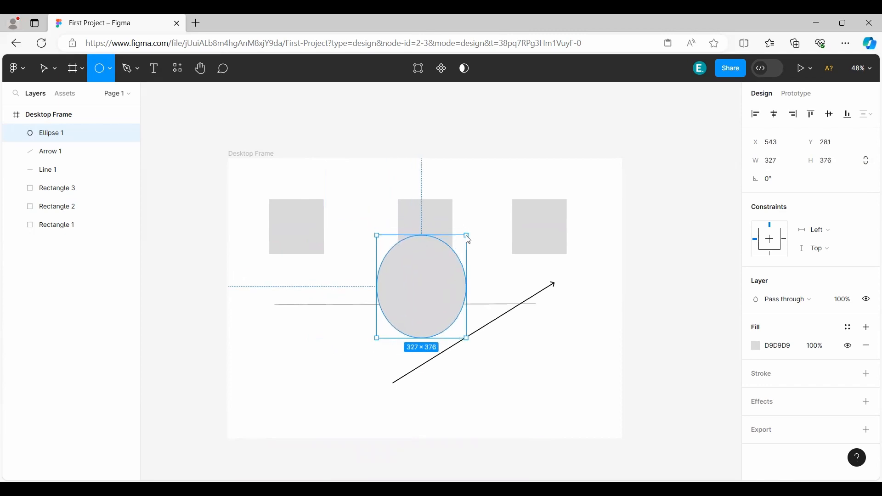
pyautogui.moveTo(468, 239)
pyautogui.mouseDown()
pyautogui.moveTo(415, 294)
pyautogui.moveTo(488, 262)
pyautogui.moveTo(458, 278)
pyautogui.mouseUp()
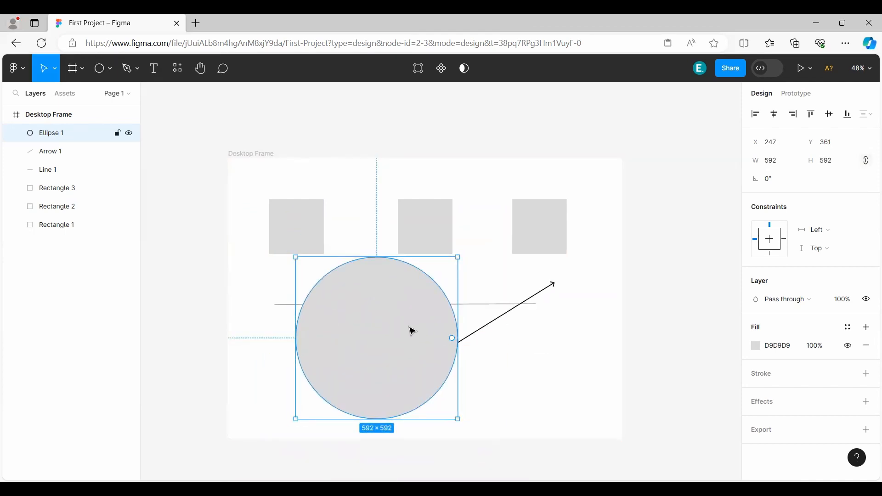
pyautogui.moveTo(413, 331); pyautogui.dragTo(324, 354)
# Place a triangle with the Polygon tool, enlarge it and move it over the arrow, right of the circle.
pyautogui.click(111, 68)
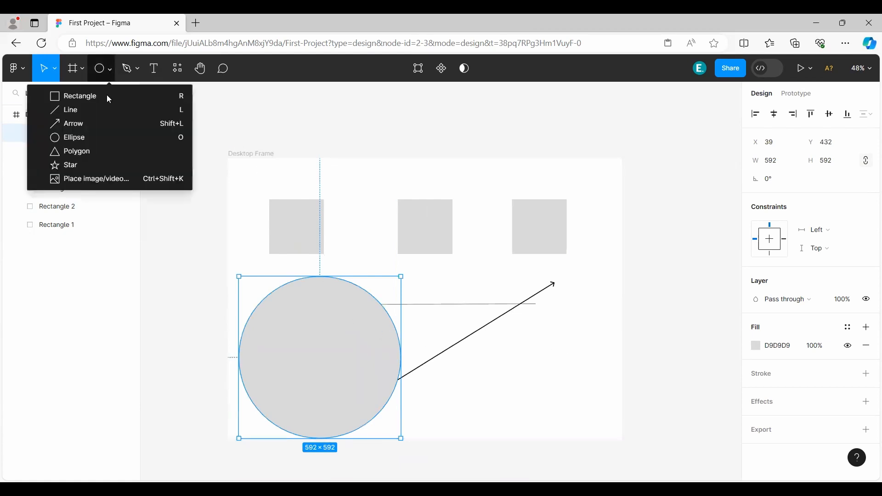
pyautogui.click(105, 150)
pyautogui.click(426, 296)
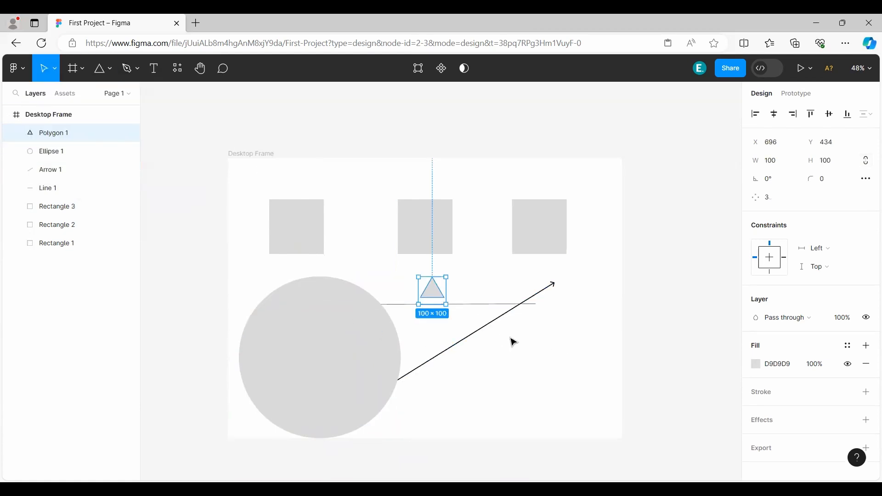
pyautogui.moveTo(447, 306); pyautogui.dragTo(490, 309)
pyautogui.moveTo(437, 290); pyautogui.dragTo(502, 350)
# Try adjusting the first rectangle from its lower-right corner and undo the changes.
pyautogui.click(299, 226)
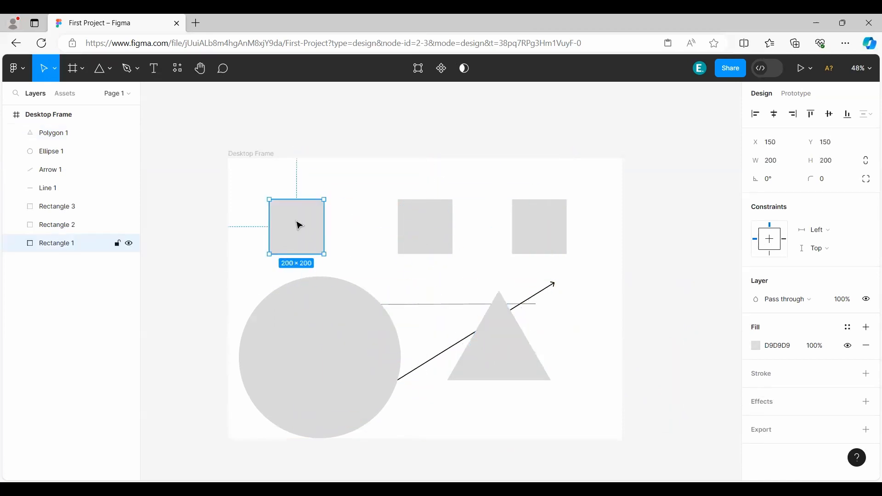
pyautogui.moveTo(325, 257); pyautogui.dragTo(336, 228)
pyautogui.moveTo(333, 261); pyautogui.dragTo(357, 236)
pyautogui.hotkey('ctrl', 'z')
pyautogui.hotkey('ctrl', 'z')
# Add a five-pointed star, enlarge it to about 378 × 277 and move it to the frame's lower-right corner at about X 1093, Y 747.
pyautogui.click(110, 68)
pyautogui.click(97, 164)
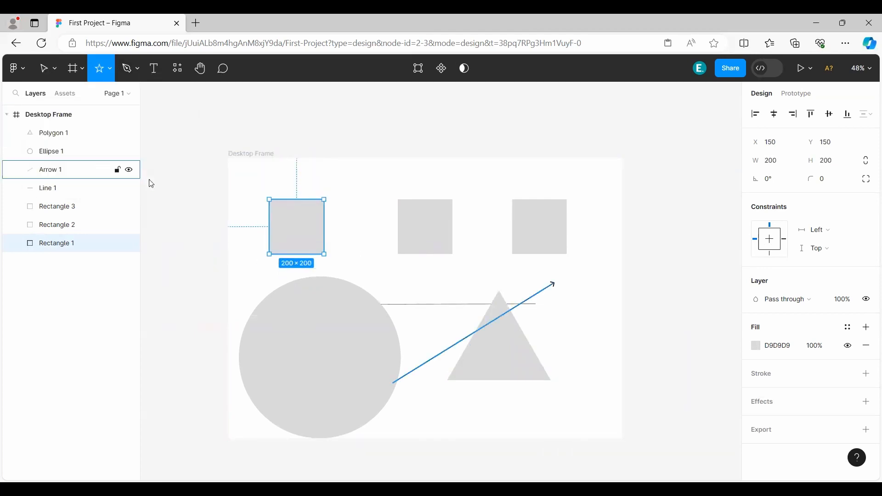
pyautogui.click(368, 242)
pyautogui.moveTo(382, 258); pyautogui.dragTo(458, 305)
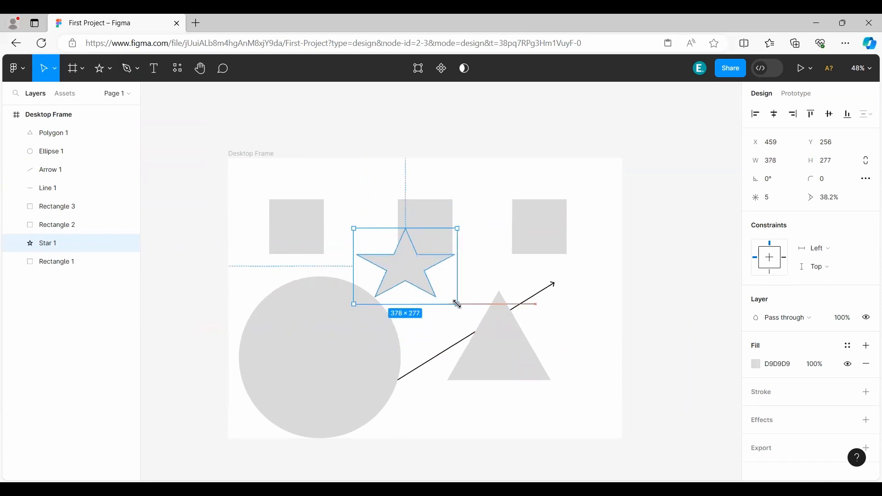
pyautogui.moveTo(424, 274)
pyautogui.mouseDown()
pyautogui.moveTo(374, 227)
pyautogui.moveTo(455, 319)
pyautogui.moveTo(583, 427)
pyautogui.moveTo(593, 406)
pyautogui.mouseUp()
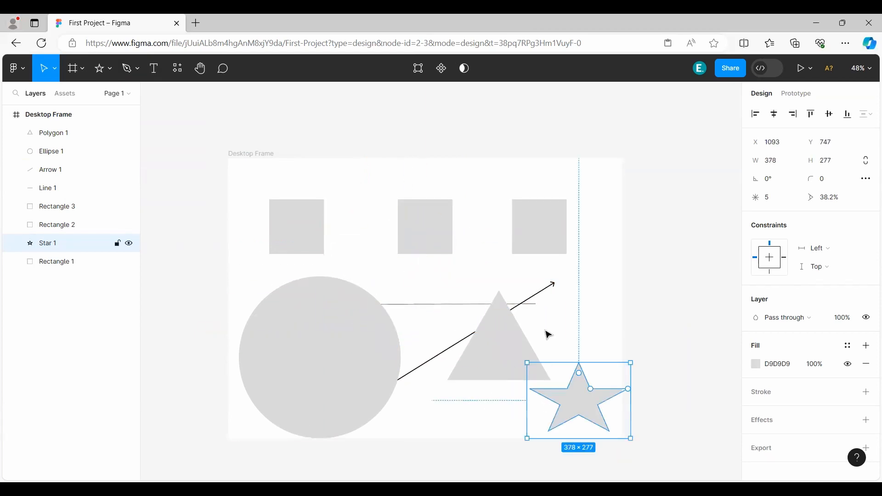
# Lay the arrow horizontally across the first two squares at about X 70, Y 263, with a centered stroke of weight 40.
pyautogui.click(543, 295)
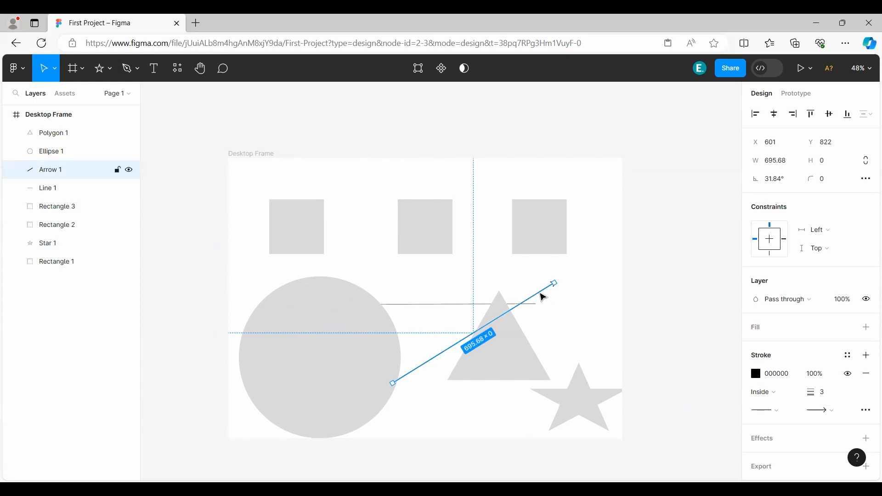
pyautogui.moveTo(543, 298); pyautogui.dragTo(421, 223)
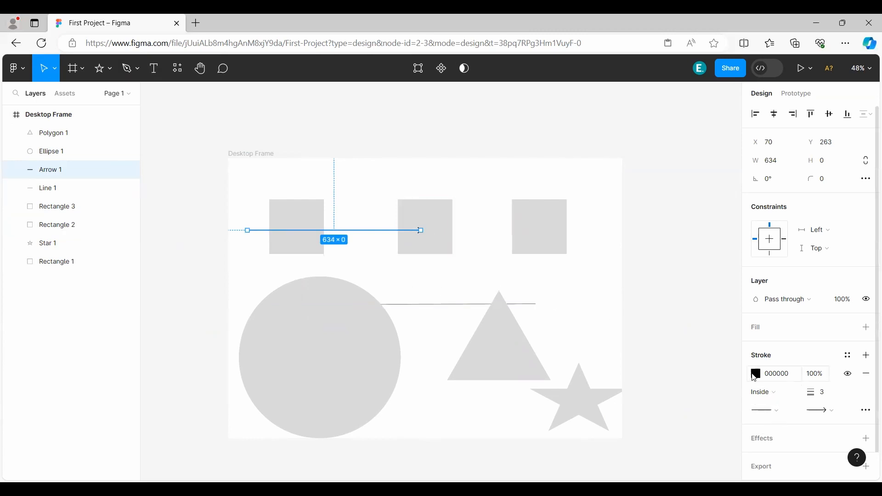
pyautogui.click(776, 393)
pyautogui.click(772, 395)
pyautogui.click(759, 376)
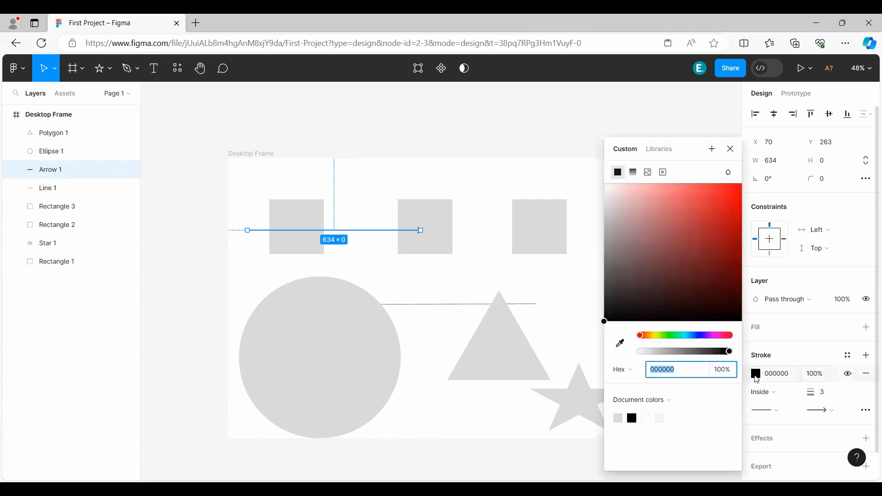
pyautogui.click(758, 377)
pyautogui.click(774, 398)
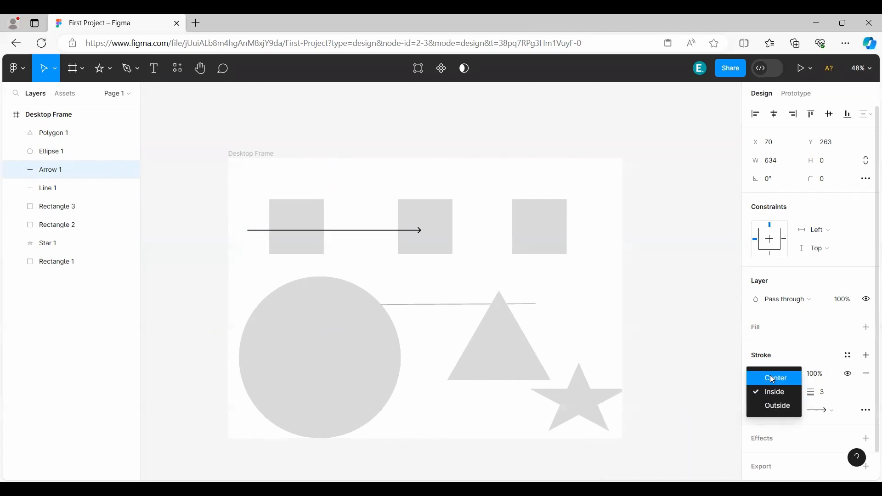
pyautogui.click(770, 375)
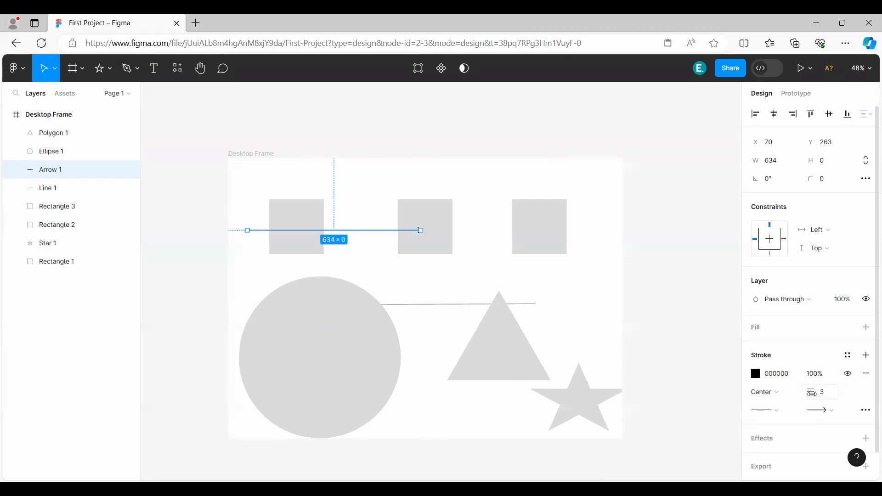
pyautogui.moveTo(811, 392); pyautogui.dragTo(856, 395)
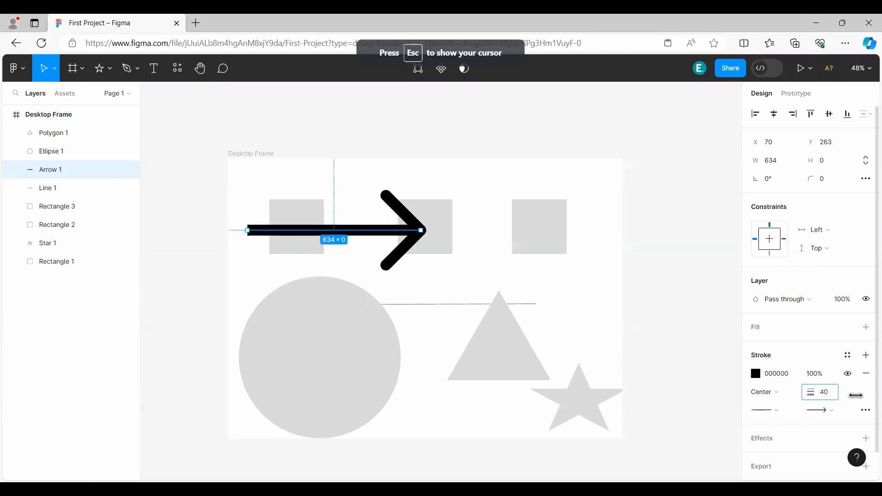
# Try the arrow's end point styles, keeping its start at None and setting its other end to Round.
pyautogui.click(776, 412)
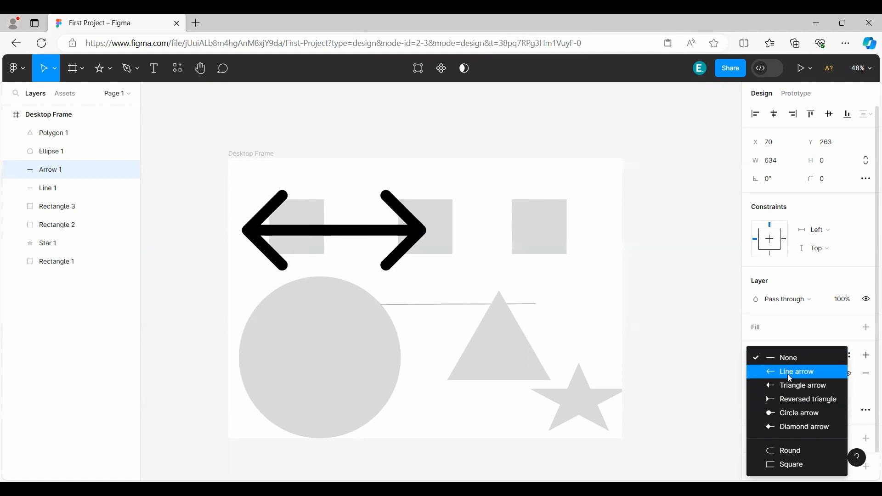
pyautogui.click(786, 357)
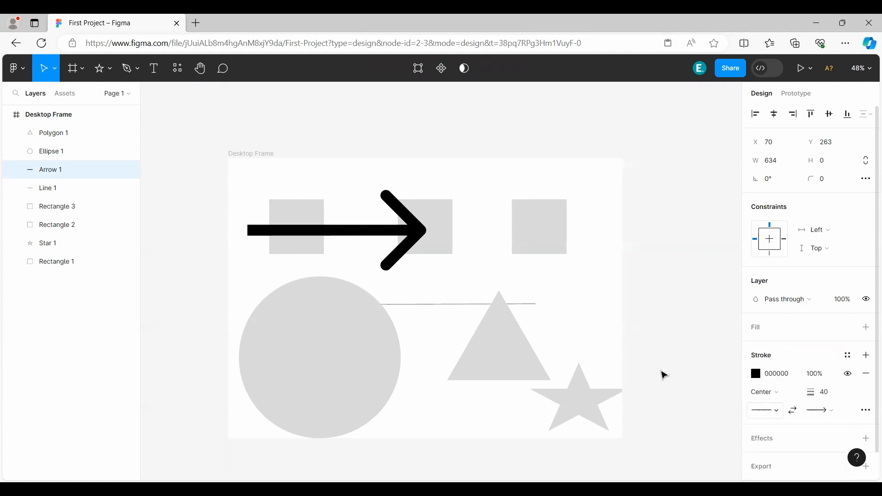
pyautogui.click(774, 411)
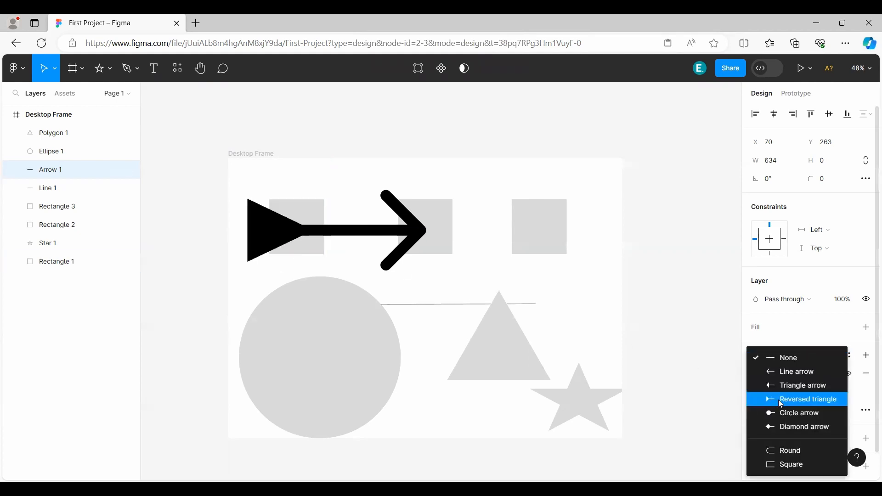
pyautogui.click(796, 340)
pyautogui.click(836, 411)
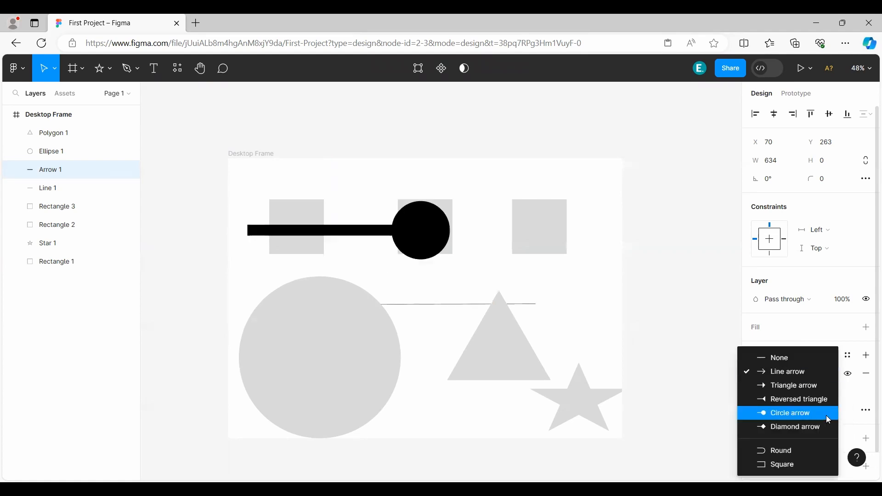
pyautogui.click(797, 453)
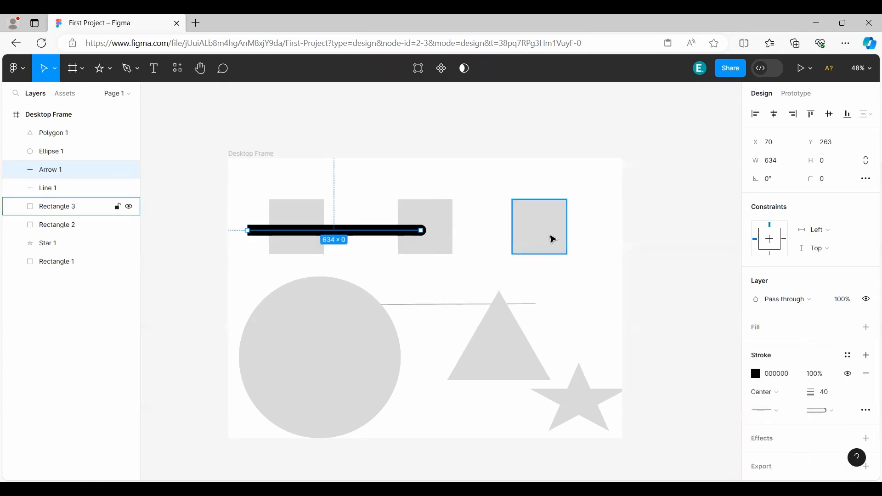
# Move the thick arrow below the squares and delete it.
pyautogui.moveTo(330, 226); pyautogui.dragTo(445, 277)
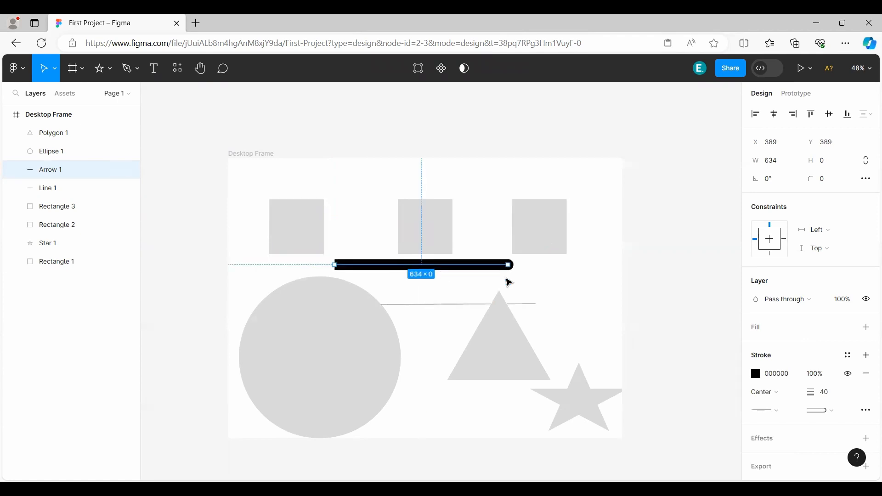
pyautogui.press('Delete')
# Try black, gradient, image and video fills on the first square, and give it a solid red fill, CC3333.
pyautogui.click(298, 230)
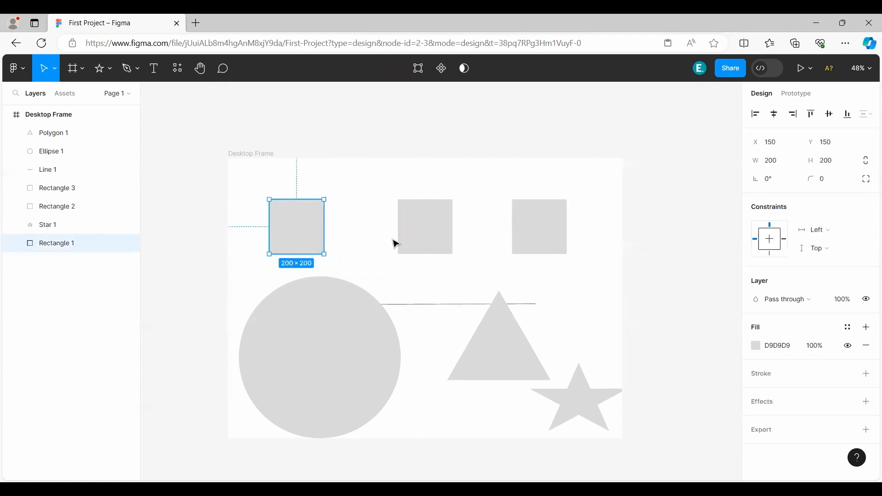
pyautogui.click(758, 348)
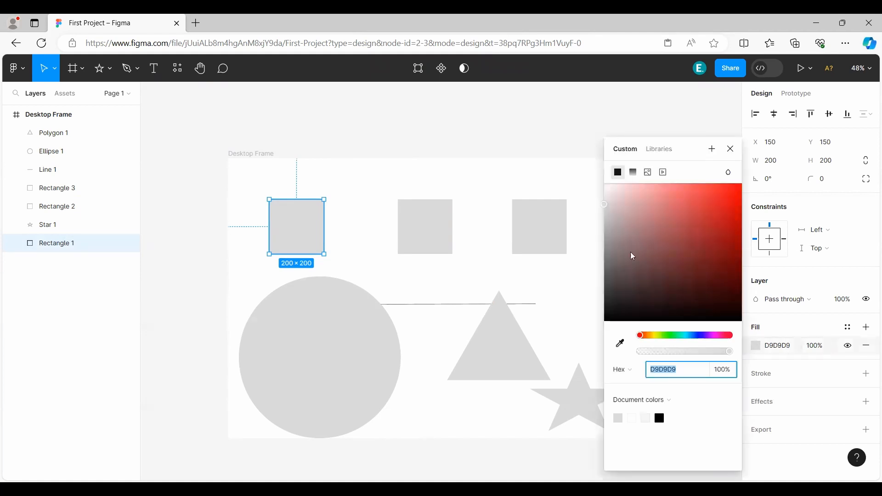
pyautogui.moveTo(627, 248); pyautogui.dragTo(577, 331)
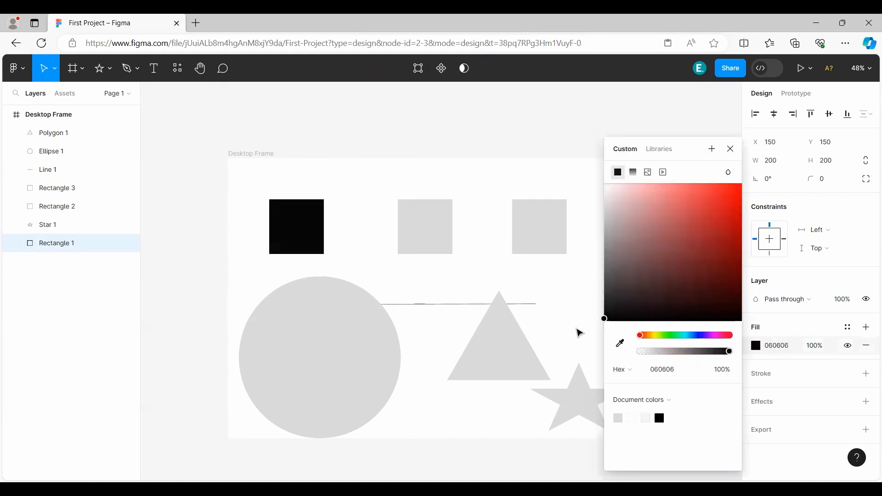
pyautogui.click(634, 173)
pyautogui.click(647, 117)
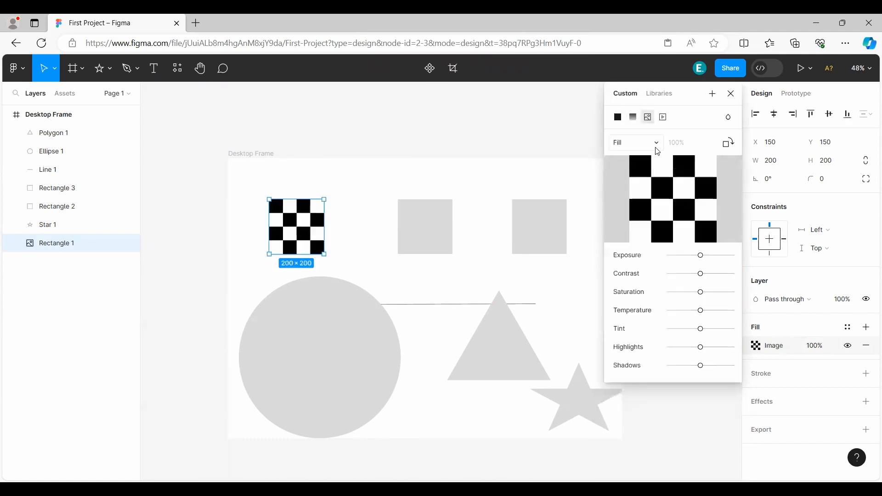
pyautogui.click(663, 118)
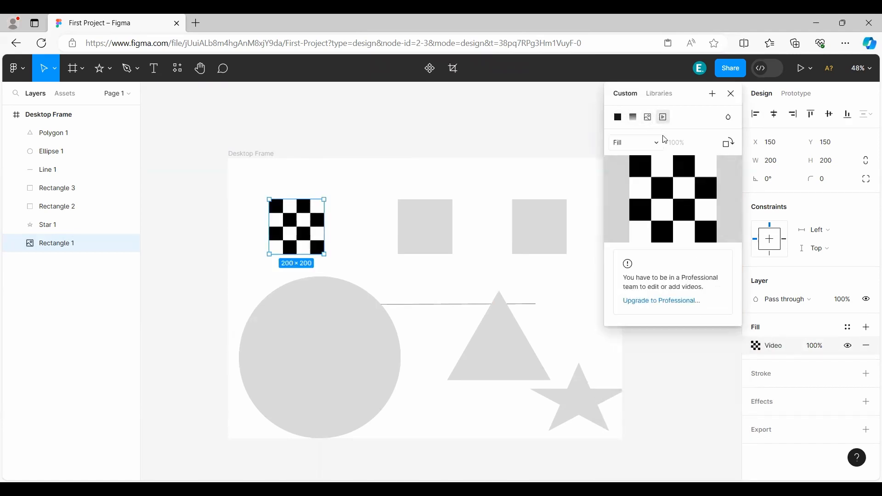
pyautogui.click(621, 117)
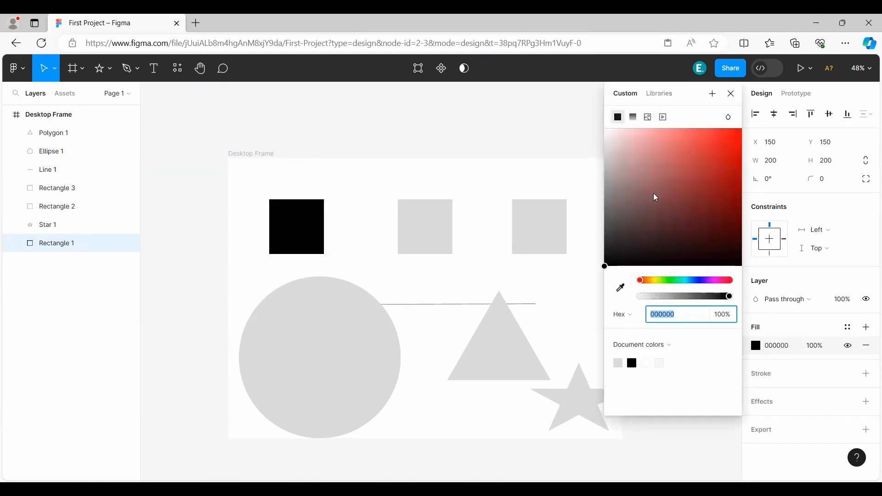
pyautogui.moveTo(657, 198); pyautogui.dragTo(707, 153)
pyautogui.click(733, 94)
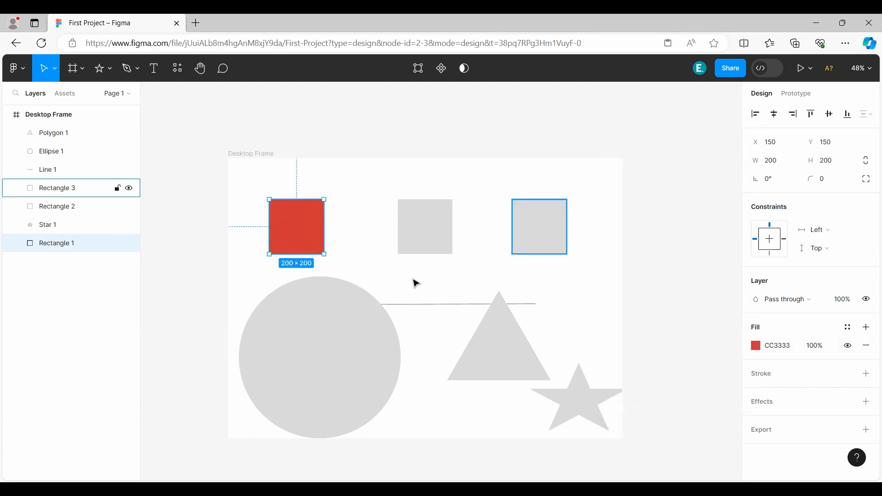
# Turn the large circle into an open ring with a 75% sweep and a ratio of about 80.4%.
pyautogui.click(328, 342)
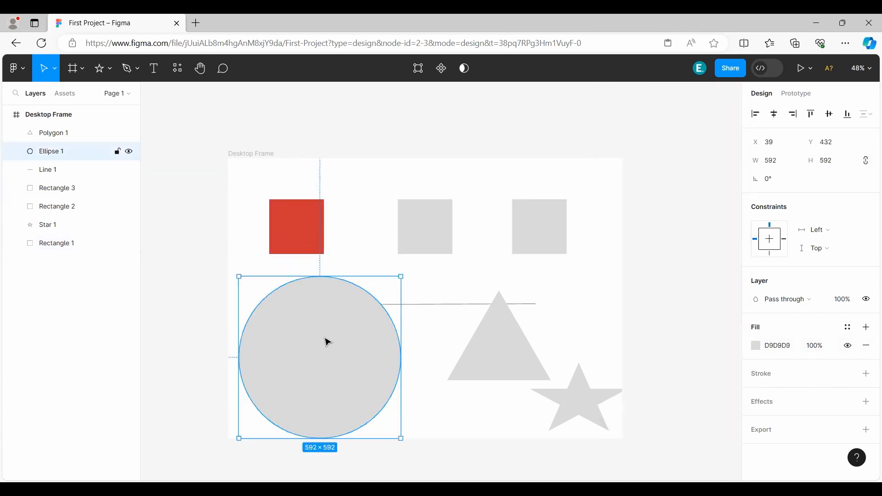
pyautogui.click(502, 341)
pyautogui.click(585, 397)
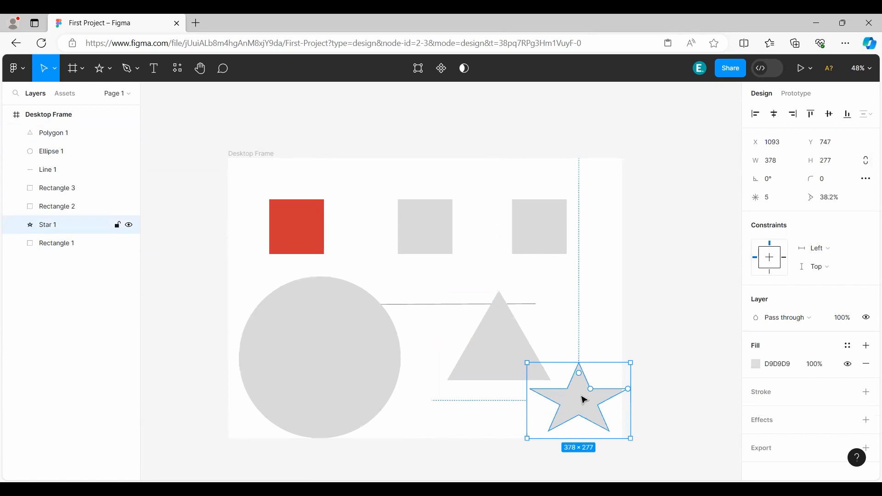
pyautogui.click(365, 398)
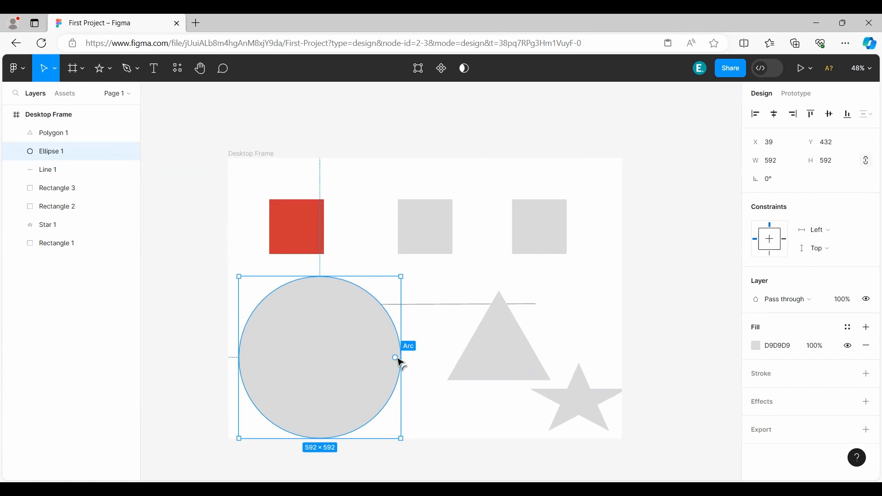
pyautogui.moveTo(396, 358); pyautogui.dragTo(326, 341)
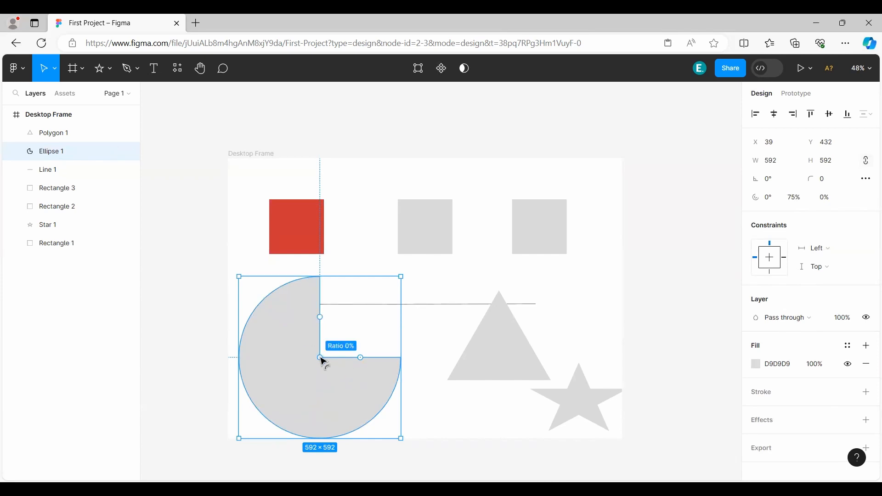
pyautogui.moveTo(320, 358); pyautogui.dragTo(262, 387)
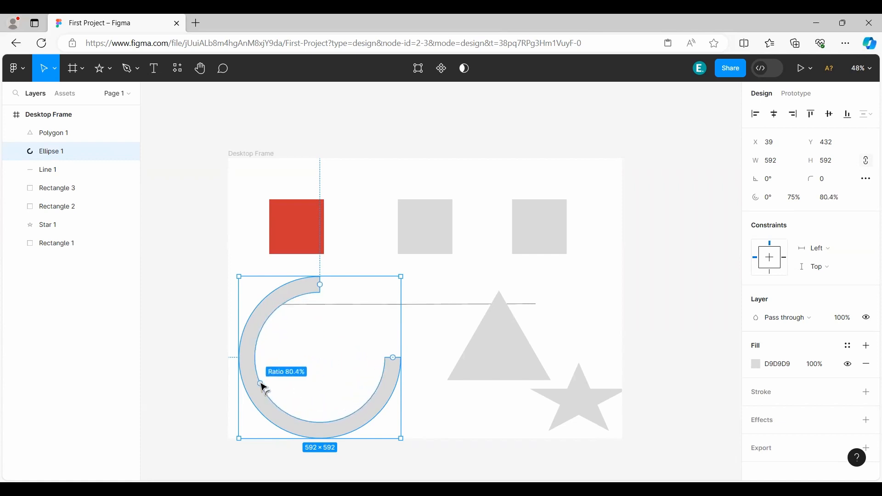
pyautogui.click(479, 410)
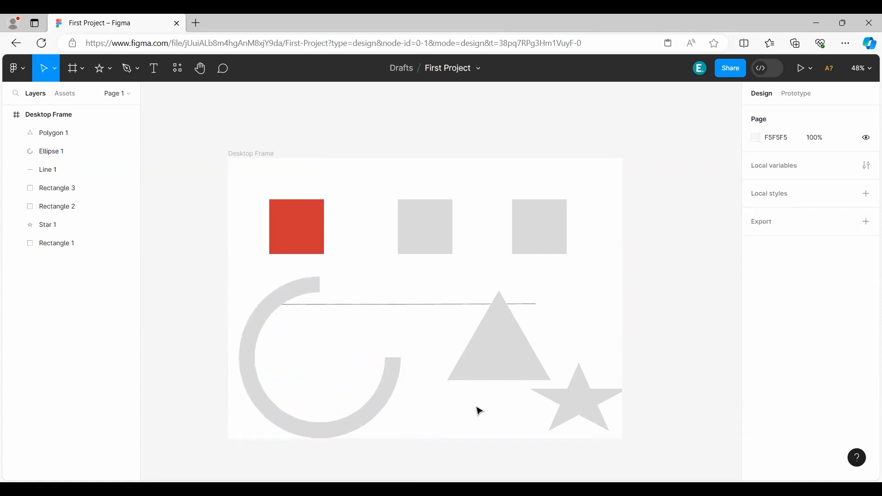
pyautogui.click(258, 354)
# Try the triangle's corner radius handle and move the triangle closer to the ring at about X 646, Y 432.
pyautogui.click(504, 342)
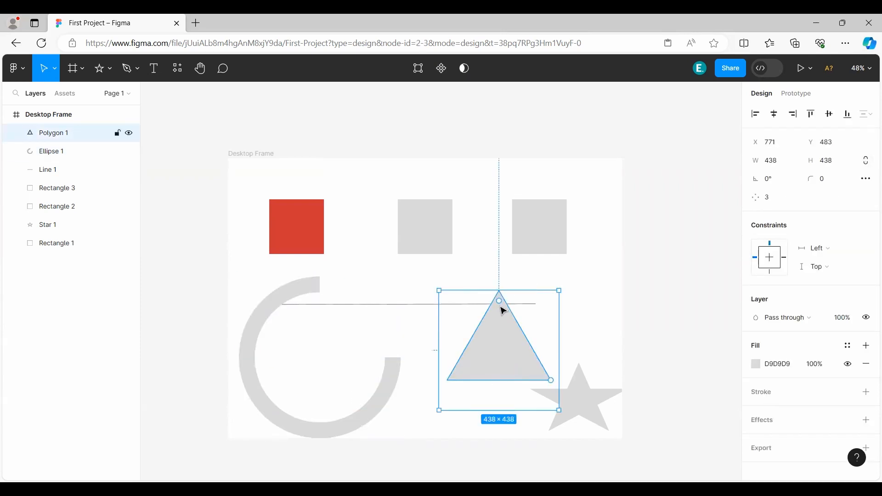
pyautogui.moveTo(500, 302); pyautogui.dragTo(501, 269)
pyautogui.moveTo(531, 376); pyautogui.dragTo(501, 350)
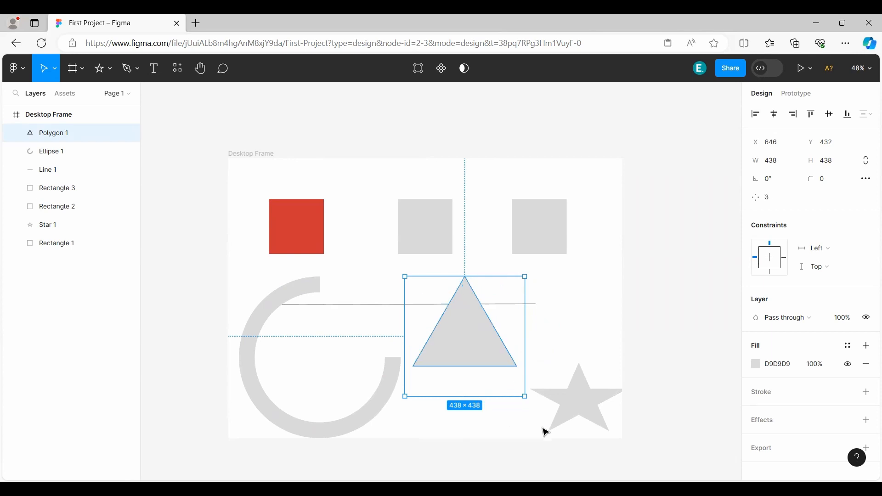
# Move the star beside the triangle to about X 965, Y 547 and reshape it into a many-pointed burst by adjusting its ratio and point count.
pyautogui.click(584, 414)
pyautogui.moveTo(583, 413); pyautogui.dragTo(549, 350)
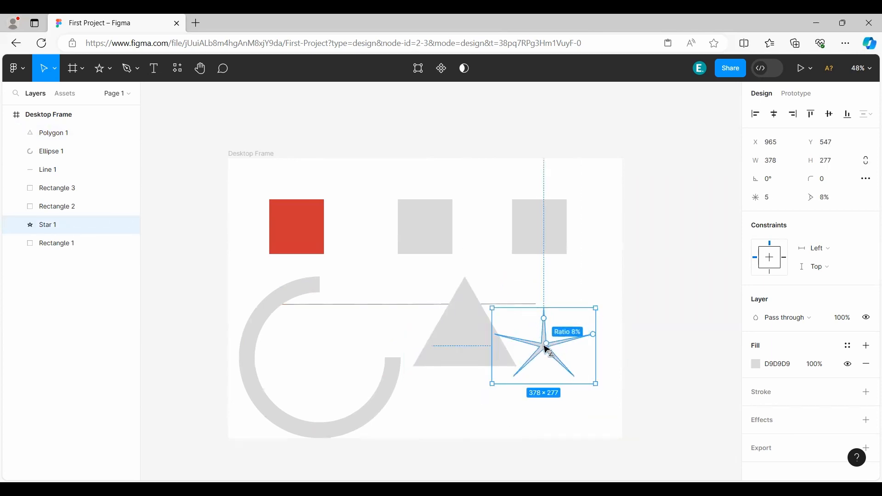
pyautogui.moveTo(544, 319); pyautogui.dragTo(581, 288)
pyautogui.moveTo(571, 320); pyautogui.dragTo(566, 325)
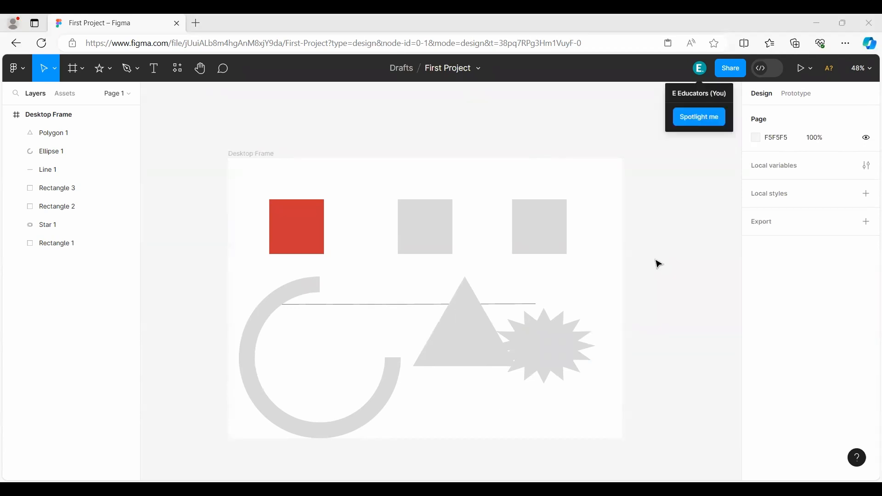
pyautogui.click(658, 264)
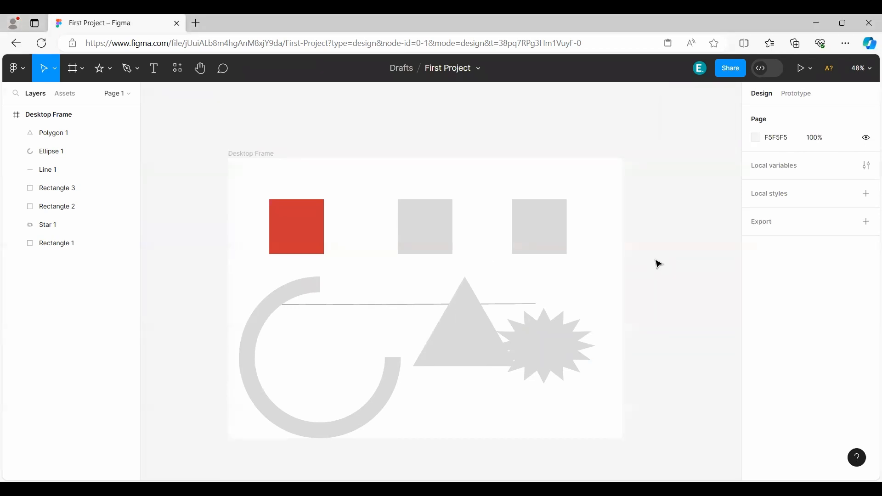
# Place the triangle over the starburst at about X 935, Y 489 and fill it with dark grey 7A7A7A.
pyautogui.click(53, 134)
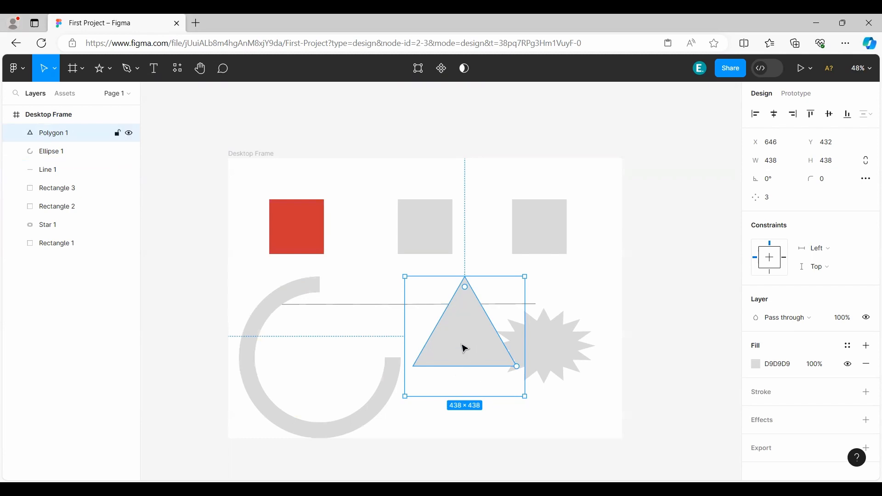
pyautogui.moveTo(465, 349); pyautogui.dragTo(546, 359)
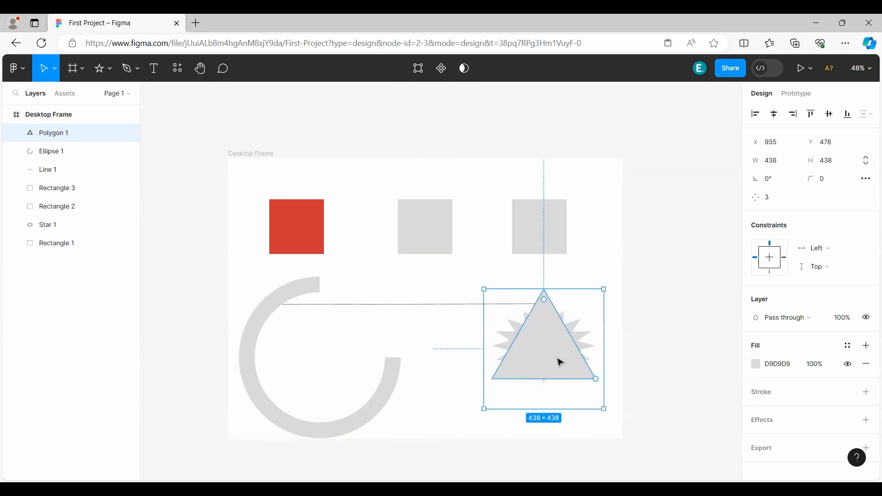
pyautogui.click(756, 364)
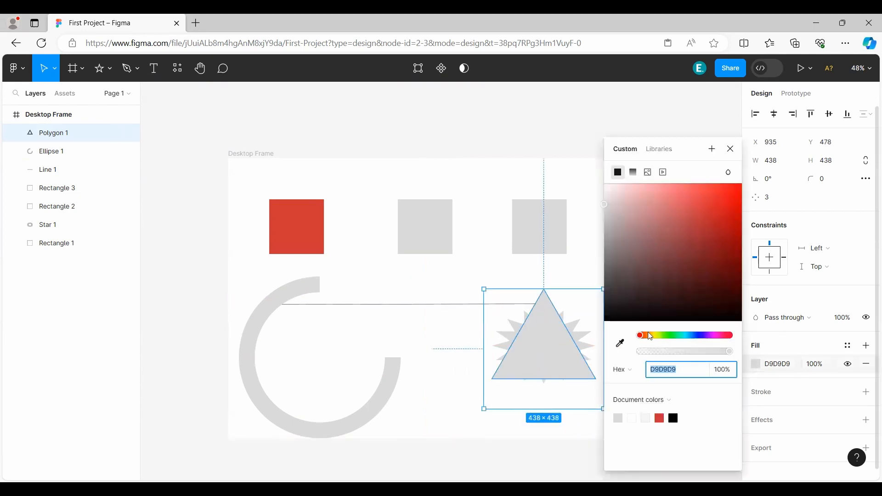
pyautogui.moveTo(607, 237); pyautogui.dragTo(606, 256)
pyautogui.click(731, 148)
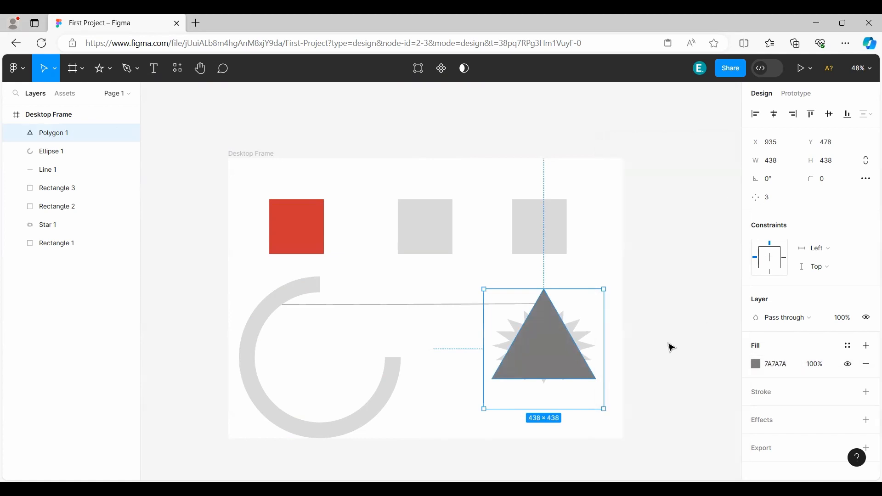
pyautogui.moveTo(545, 354)
pyautogui.mouseDown()
pyautogui.moveTo(520, 354)
pyautogui.moveTo(548, 358)
pyautogui.mouseUp()
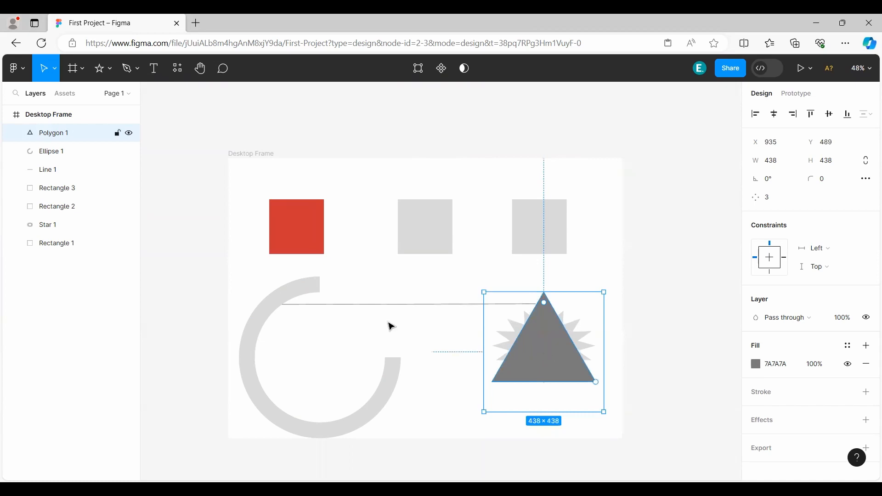
# Reorder the layers so the dark grey triangle sits directly below Star 1, and nudge the starburst slightly down over it.
pyautogui.moveTo(63, 137)
pyautogui.mouseDown()
pyautogui.moveTo(73, 187)
pyautogui.moveTo(65, 235)
pyautogui.mouseUp()
pyautogui.click(556, 365)
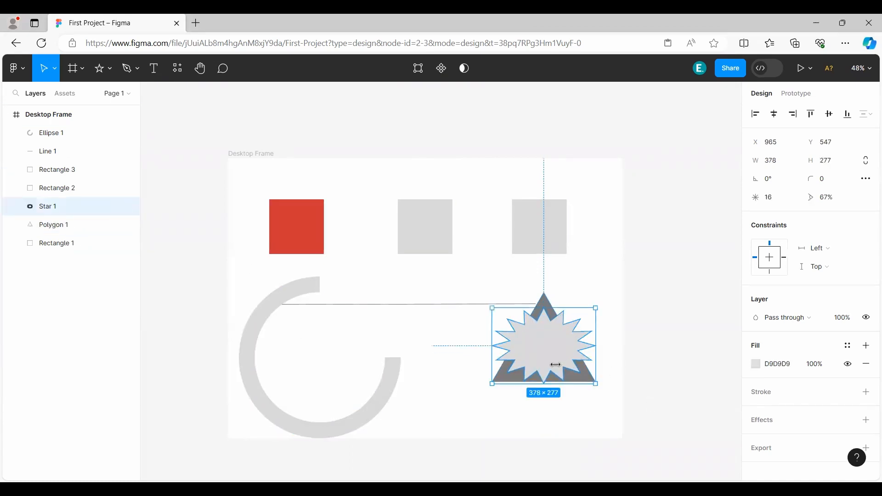
pyautogui.moveTo(543, 350); pyautogui.dragTo(544, 353)
pyautogui.click(675, 356)
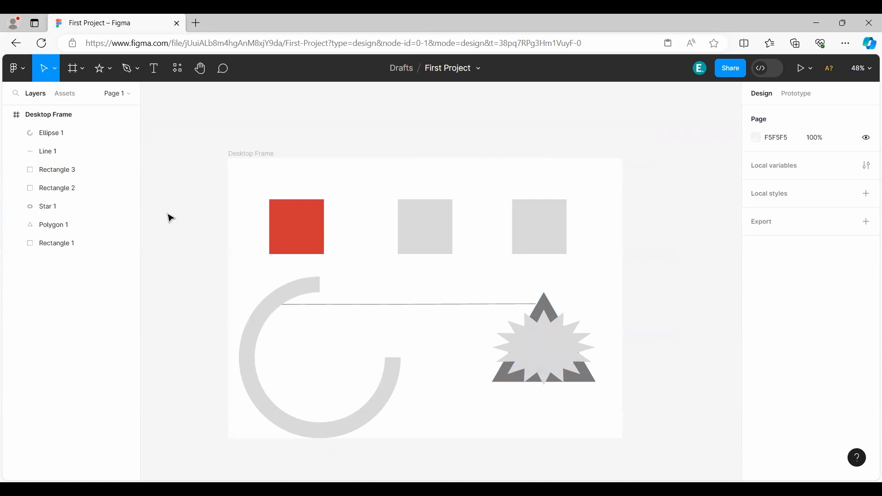
# Delete all the shapes inside Desktop Frame, keeping the frame itself.
pyautogui.moveTo(166, 214); pyautogui.dragTo(658, 421)
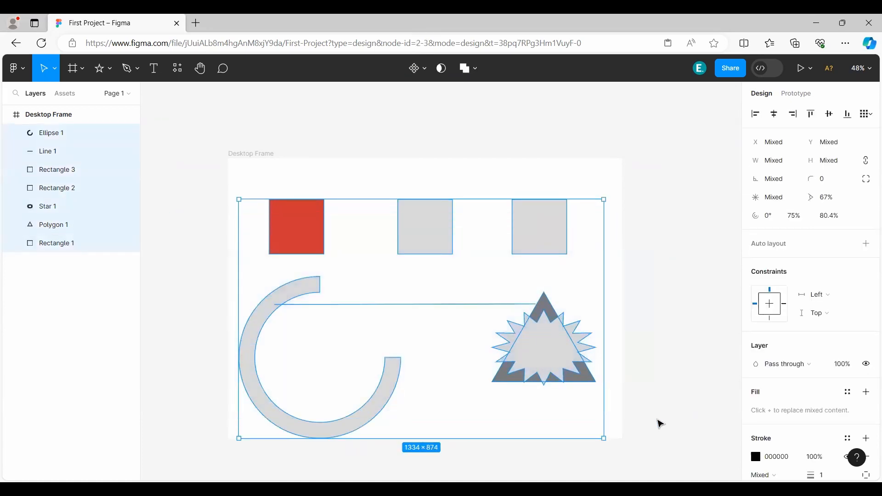
pyautogui.press('Delete')
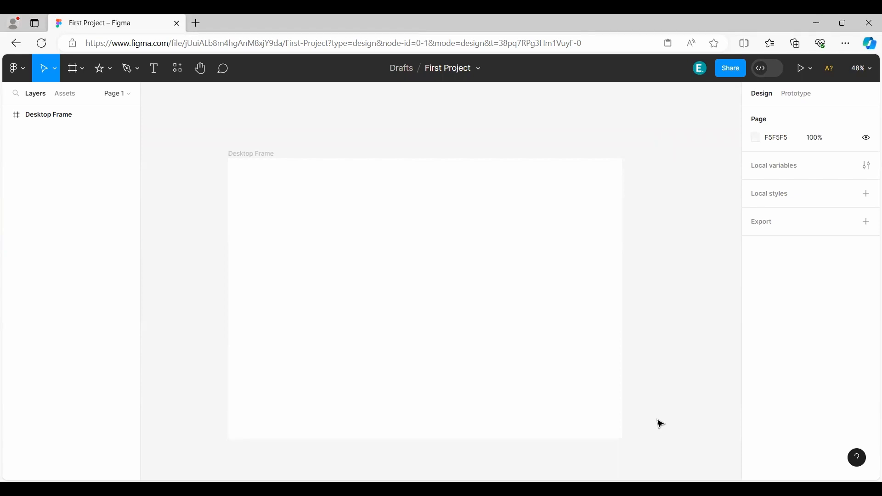
pyautogui.hotkey('ctrl', 'z')
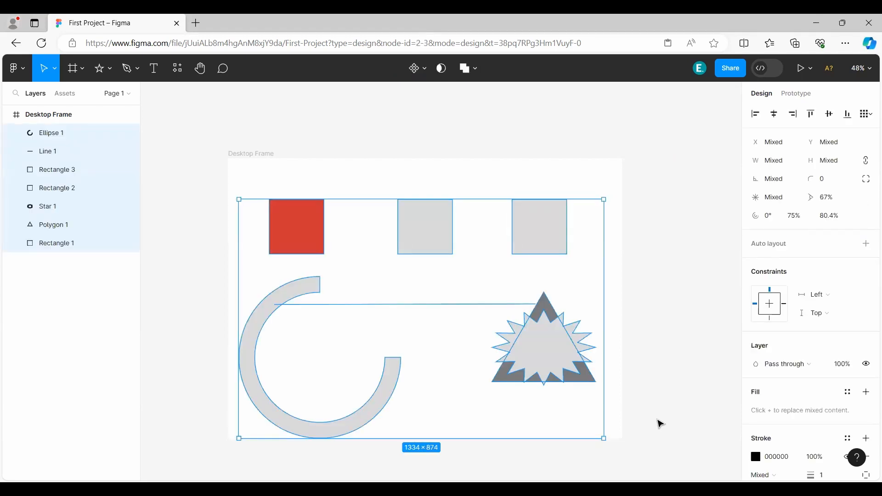
pyautogui.press('Delete')
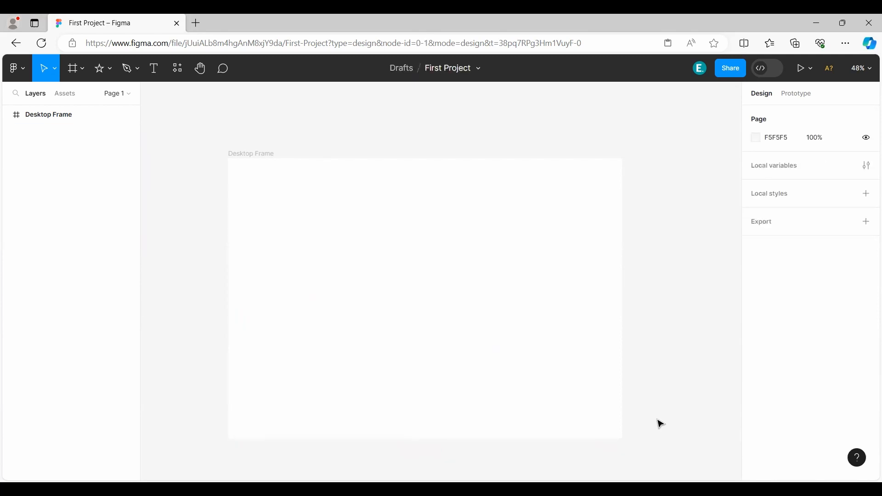
pyautogui.click(109, 70)
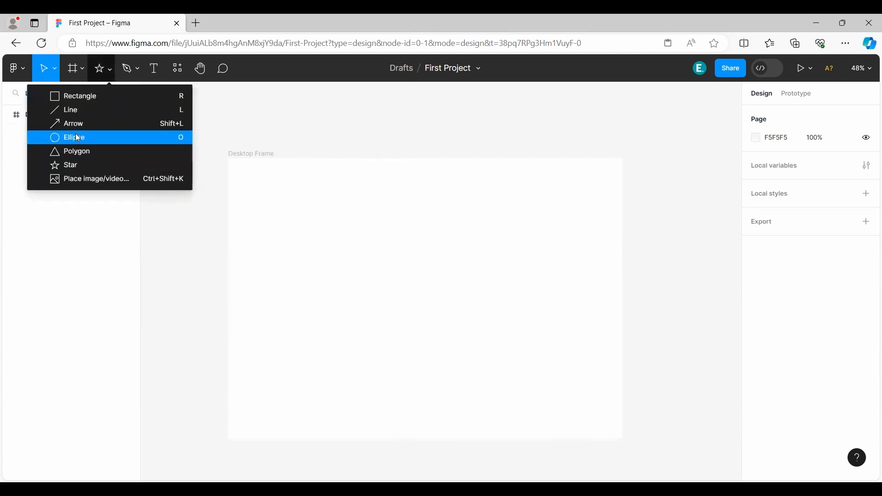
pyautogui.click(101, 188)
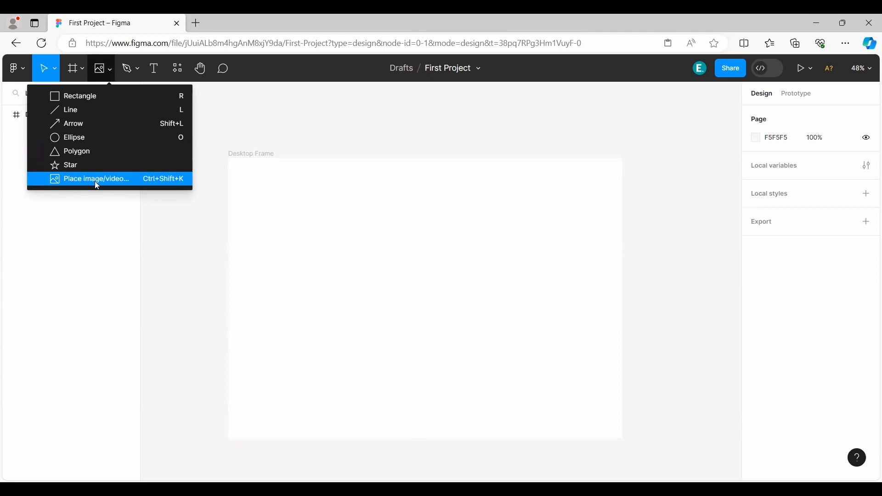
pyautogui.click(110, 69)
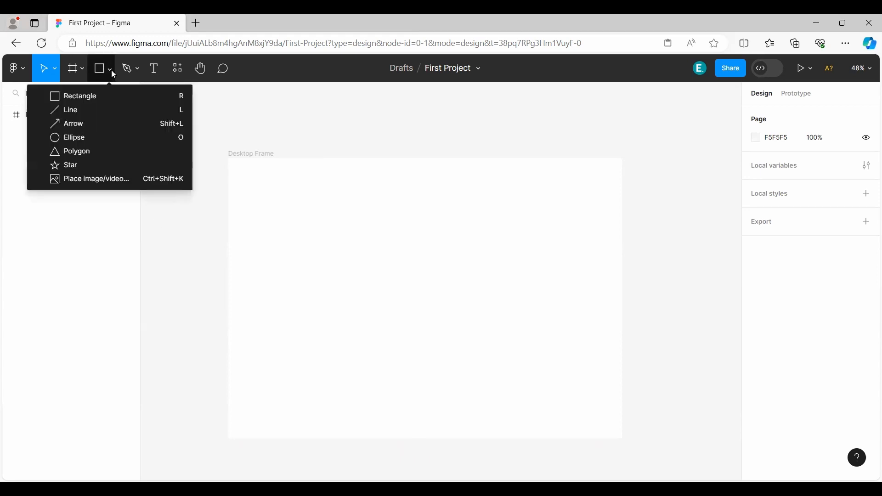
pyautogui.click(75, 179)
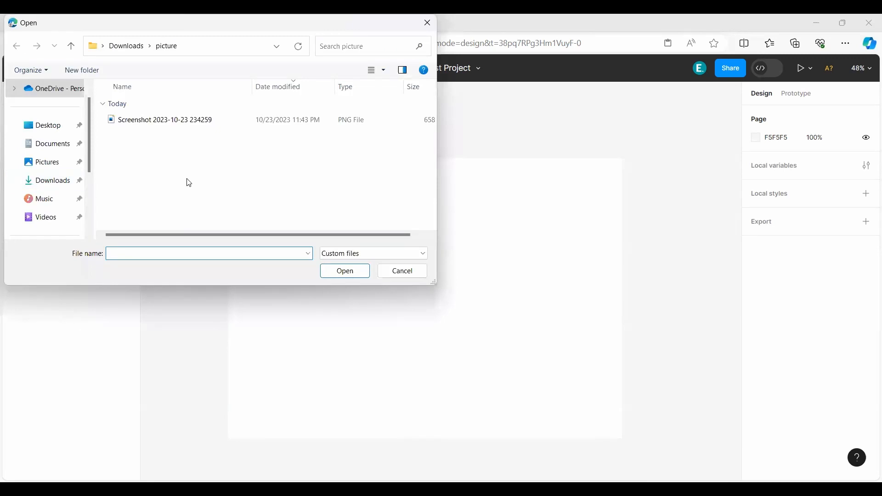
pyautogui.doubleClick(156, 127)
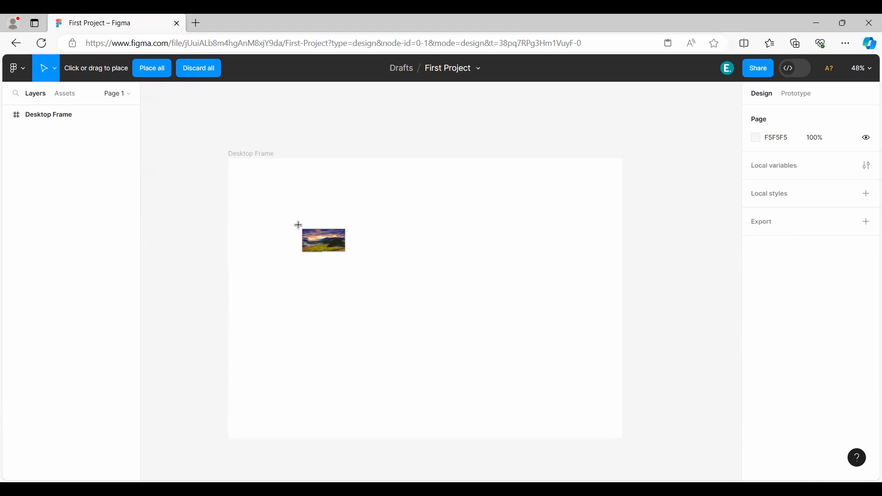
# Place the landscape image in Desktop Frame as a tall portrait rectangle near the frame's left edge.
pyautogui.moveTo(250, 199); pyautogui.dragTo(346, 424)
pyautogui.click(505, 275)
pyautogui.moveTo(301, 323); pyautogui.dragTo(305, 309)
pyautogui.click(441, 279)
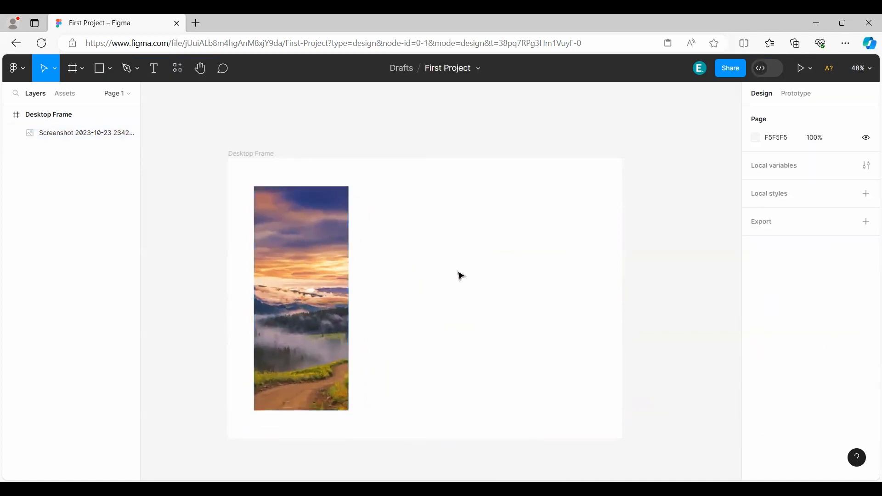
pyautogui.click(110, 68)
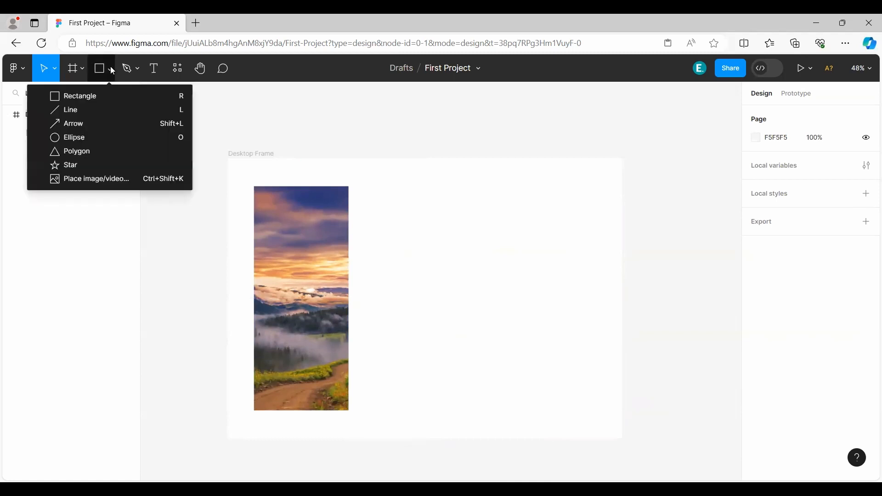
pyautogui.click(113, 219)
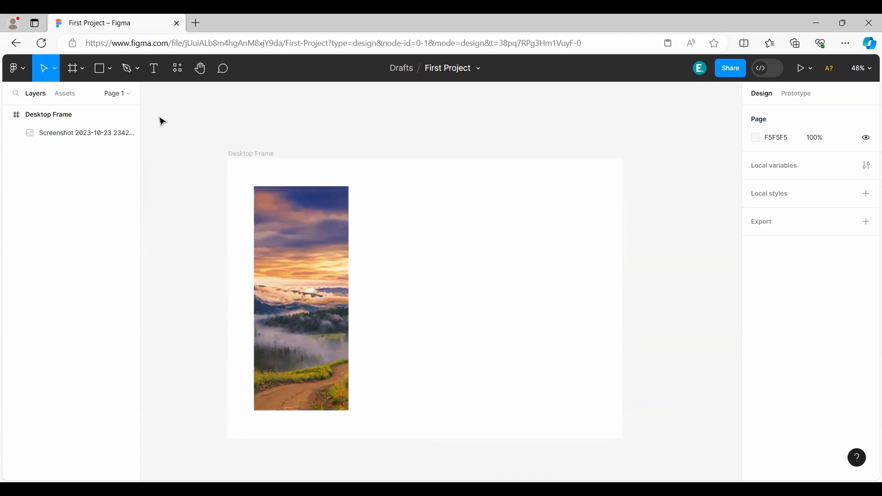
# Draw a closed five-sided shape with the Pen tool in the upper area of Desktop Frame, beside the image.
pyautogui.click(138, 72)
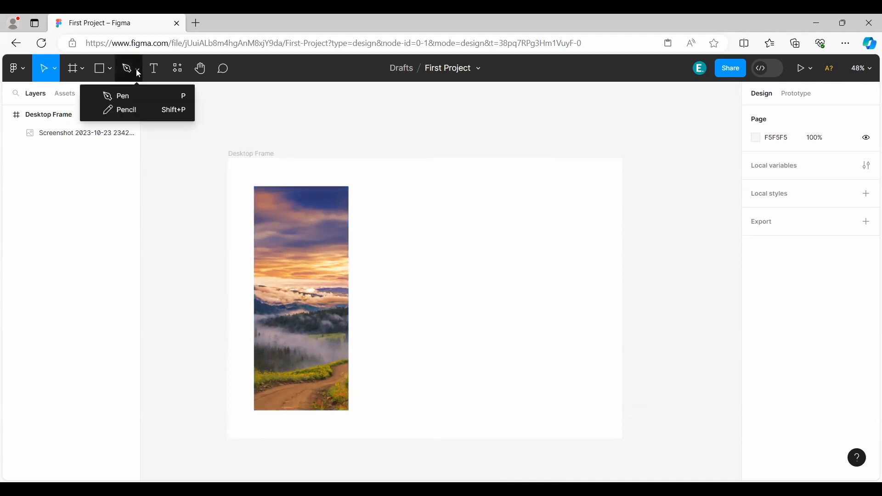
pyautogui.click(121, 95)
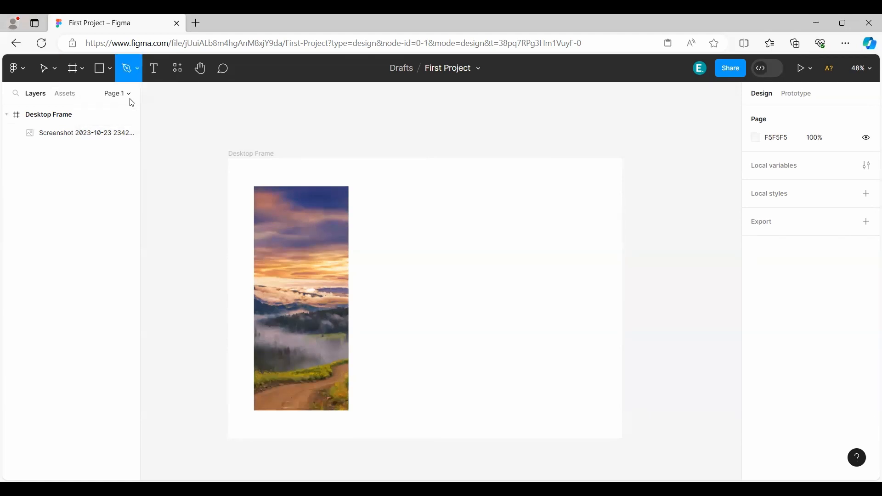
pyautogui.click(409, 209)
pyautogui.click(533, 203)
pyautogui.click(555, 258)
pyautogui.click(478, 299)
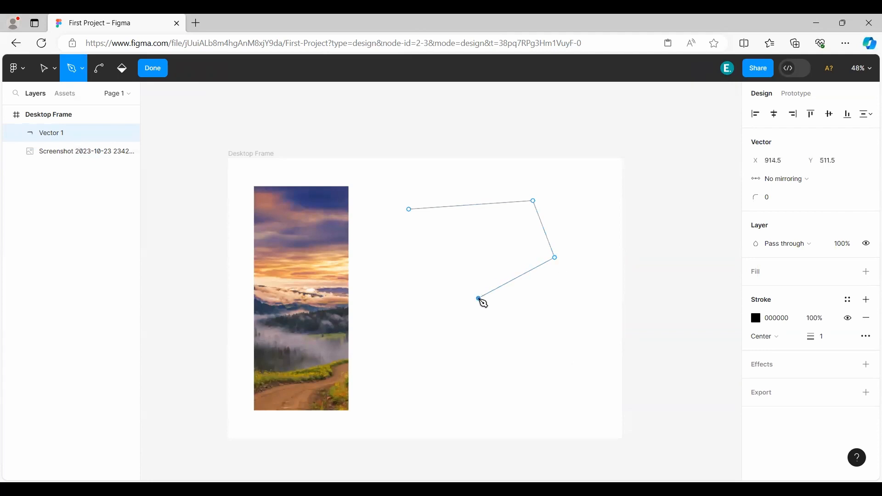
pyautogui.click(381, 268)
pyautogui.click(409, 210)
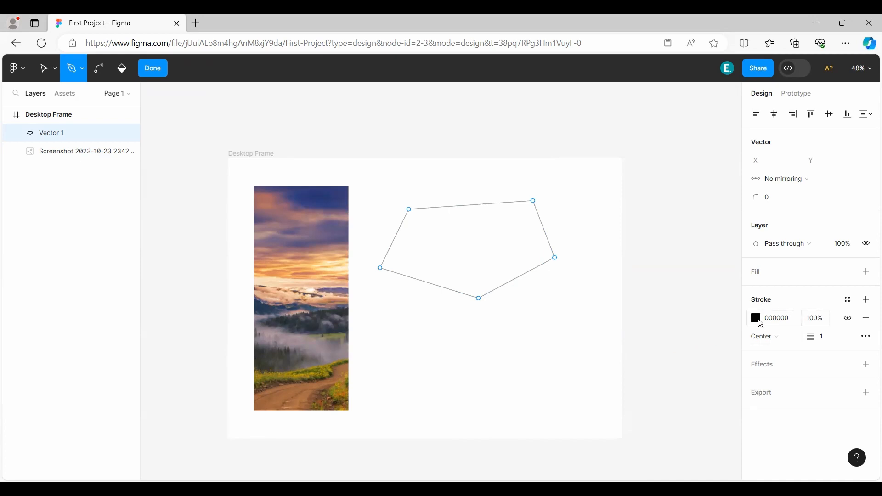
# Set the five-sided shape's stroke to dark red 822424 with a thickness of 27.
pyautogui.click(762, 324)
pyautogui.moveTo(661, 267)
pyautogui.mouseDown()
pyautogui.moveTo(599, 201)
pyautogui.moveTo(671, 249)
pyautogui.mouseUp()
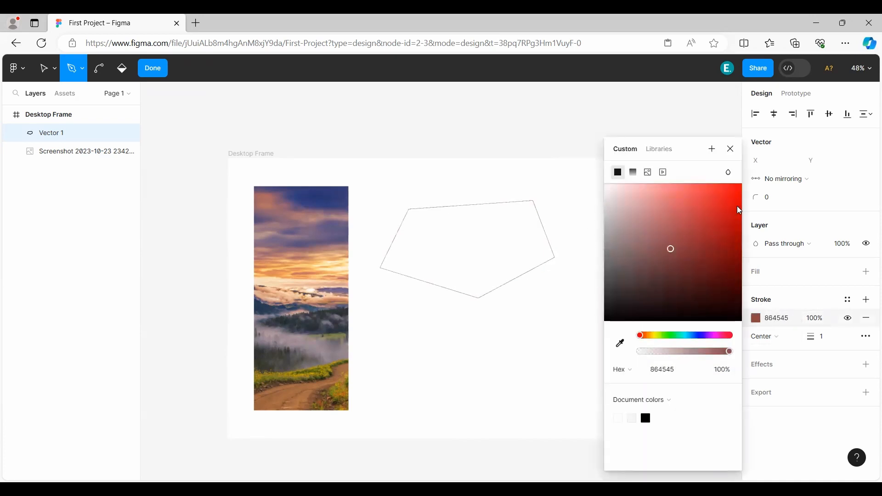
pyautogui.moveTo(741, 248); pyautogui.dragTo(705, 254)
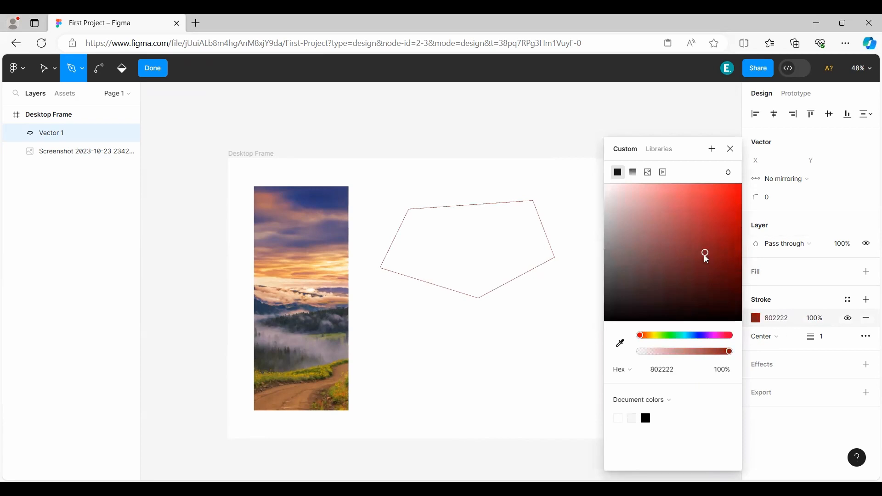
pyautogui.click(734, 150)
pyautogui.click(810, 338)
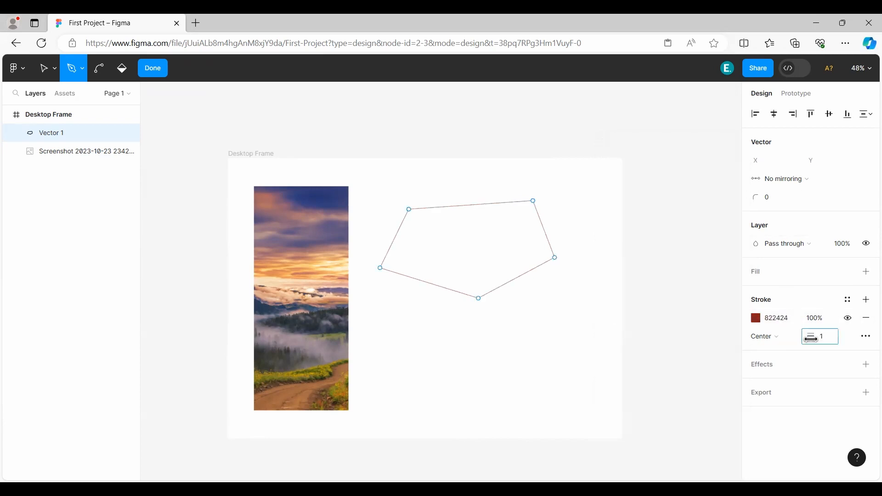
pyautogui.moveTo(812, 338); pyautogui.dragTo(842, 339)
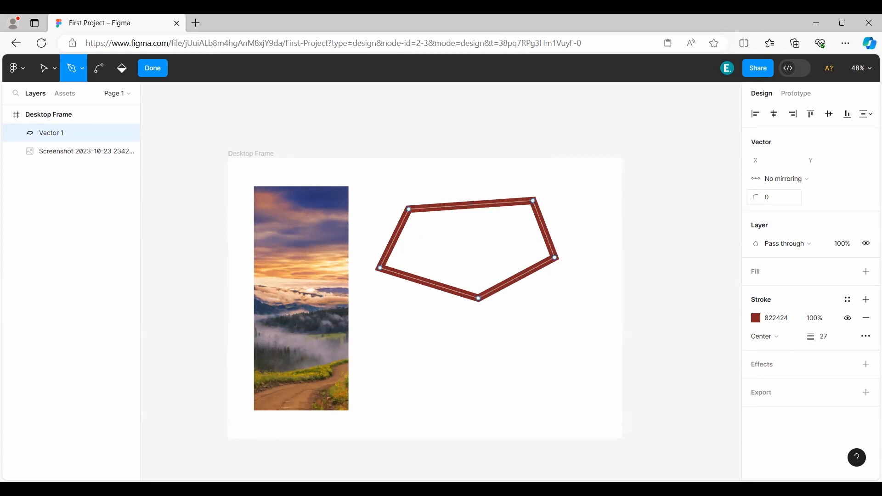
# Round the five-sided shape's corners to 92 and fill it with blue 3790B7.
pyautogui.moveTo(755, 197); pyautogui.dragTo(863, 200)
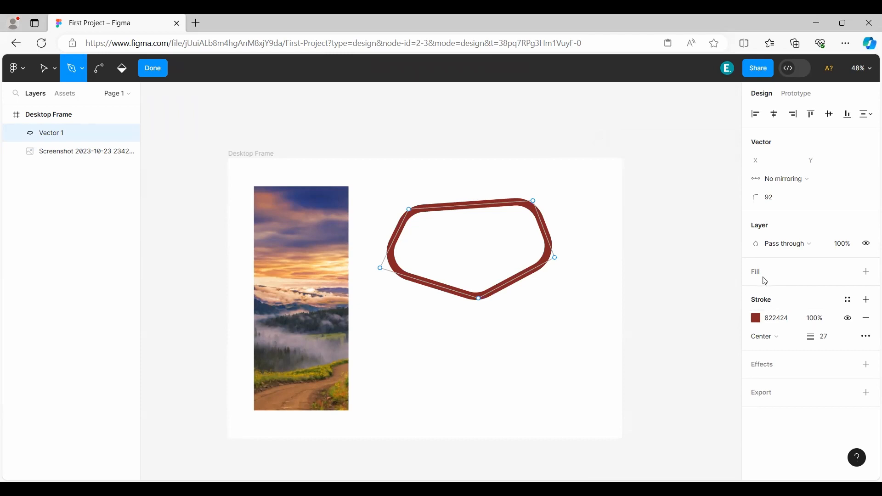
pyautogui.click(766, 281)
pyautogui.click(757, 290)
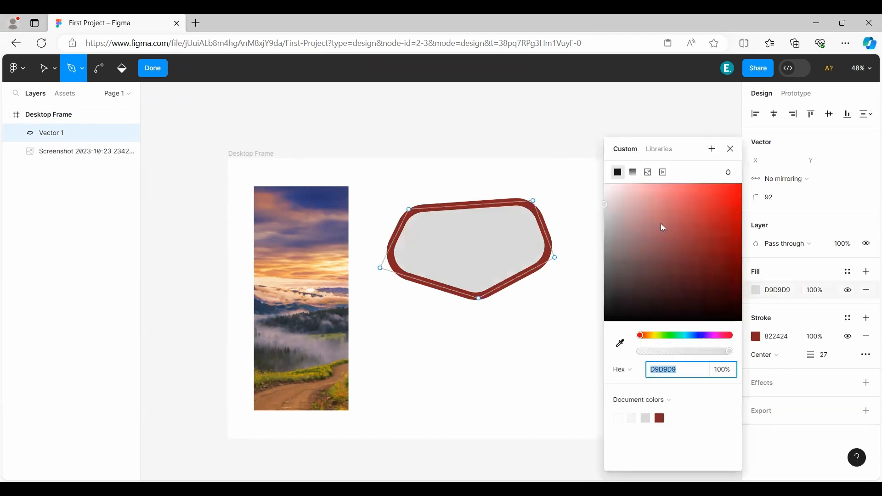
pyautogui.moveTo(661, 224); pyautogui.dragTo(586, 232)
pyautogui.moveTo(676, 336); pyautogui.dragTo(691, 336)
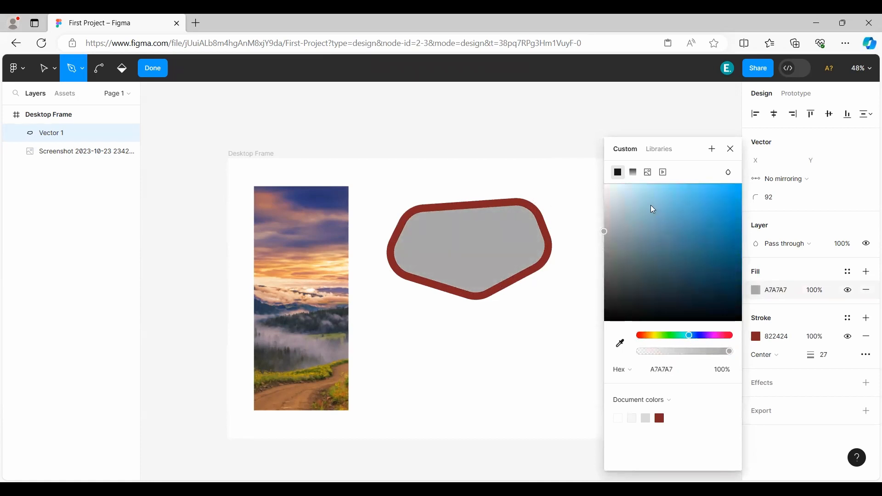
pyautogui.moveTo(651, 205); pyautogui.dragTo(701, 223)
pyautogui.click(732, 152)
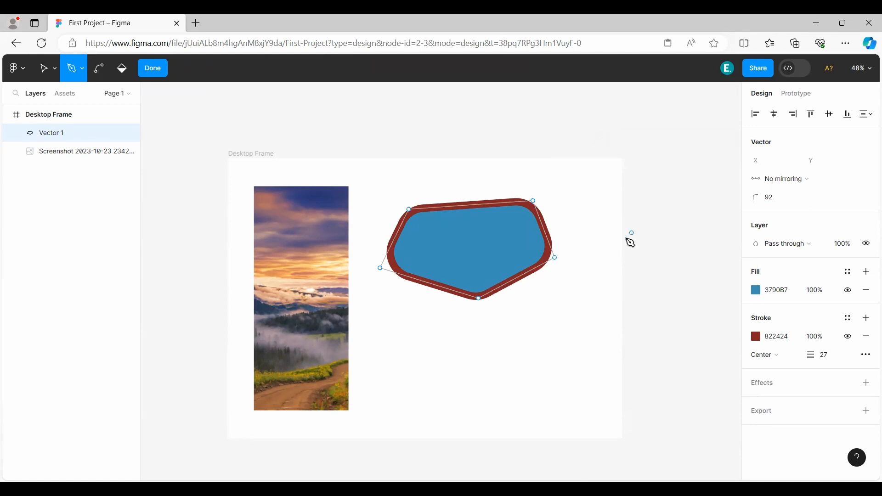
# Draw a second closed, six-point slanted shape in the same vector, finish editing, and move the vector to X 511, Y 135.
pyautogui.click(574, 224)
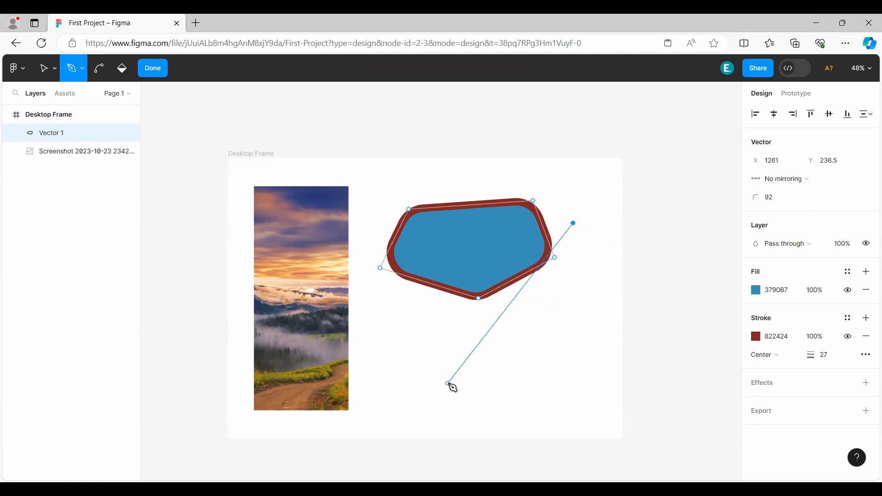
pyautogui.moveTo(449, 383); pyautogui.dragTo(548, 388)
pyautogui.click(463, 407)
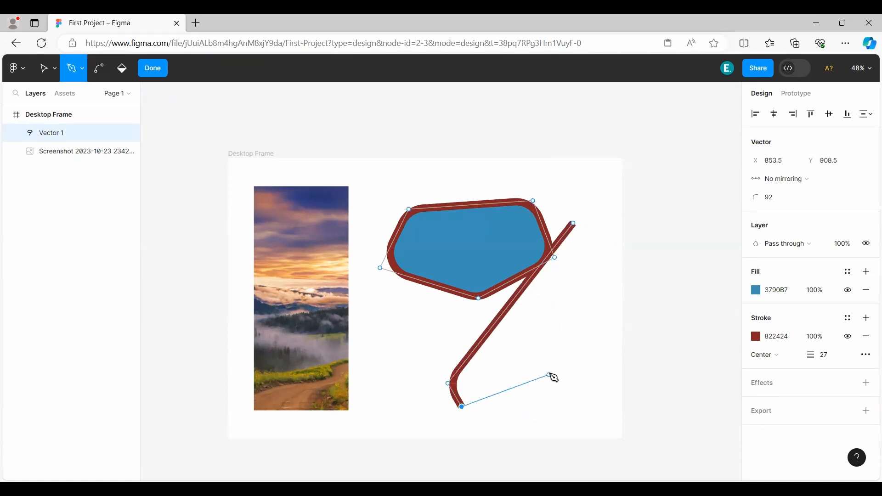
pyautogui.click(550, 373)
pyautogui.moveTo(550, 324); pyautogui.dragTo(573, 331)
pyautogui.click(582, 263)
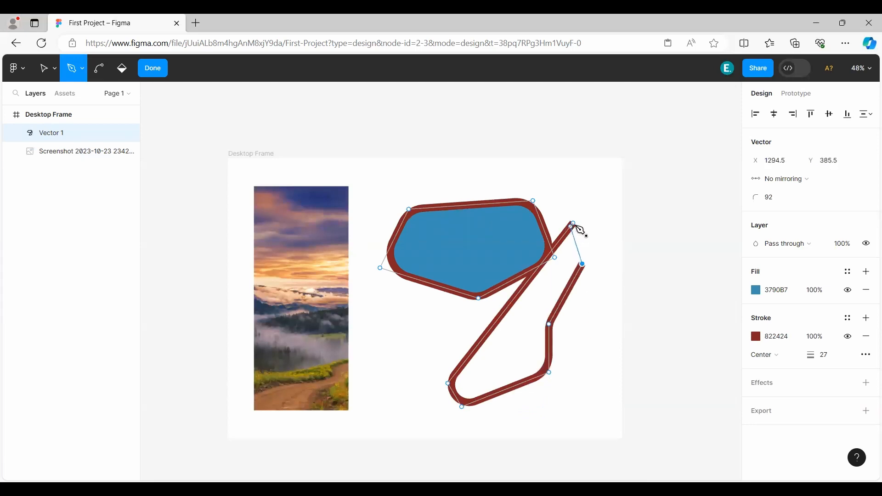
pyautogui.click(573, 224)
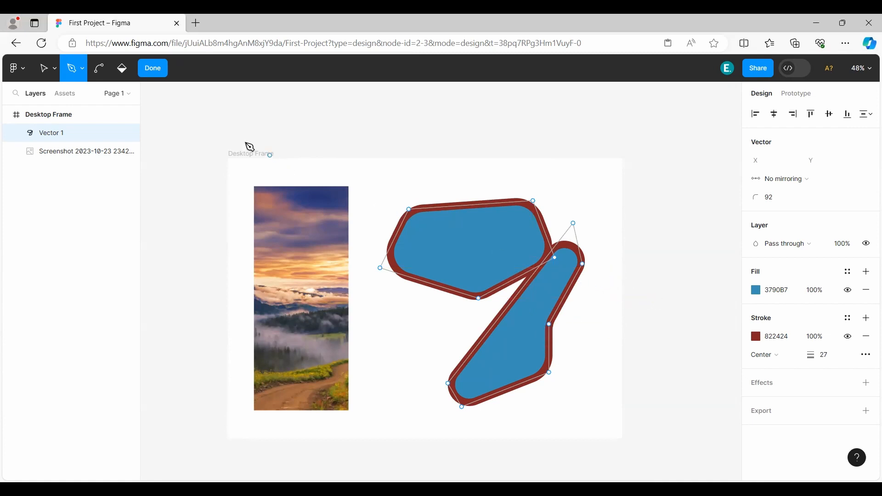
pyautogui.click(154, 71)
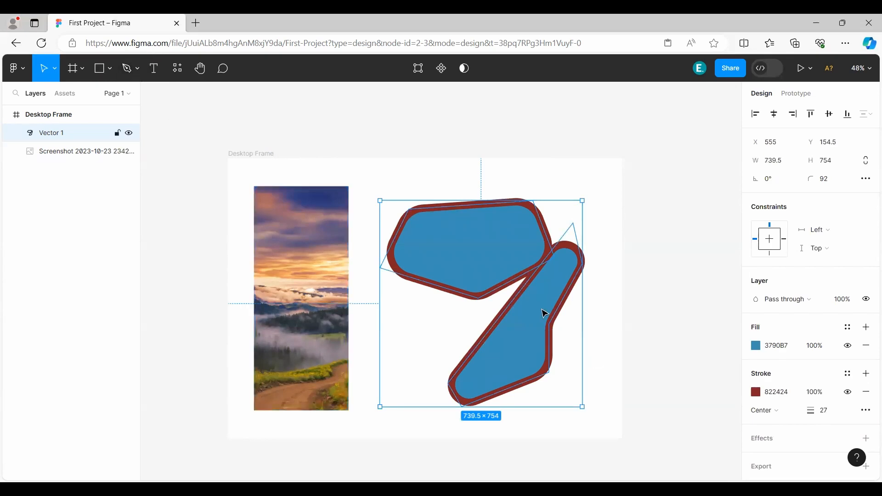
pyautogui.moveTo(474, 255)
pyautogui.mouseDown()
pyautogui.moveTo(418, 266)
pyautogui.moveTo(471, 256)
pyautogui.moveTo(463, 250)
pyautogui.mouseUp()
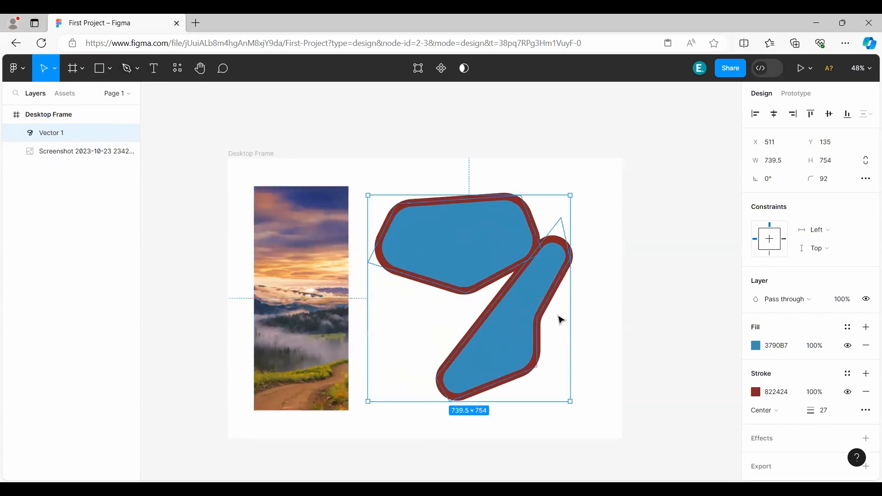
pyautogui.click(128, 73)
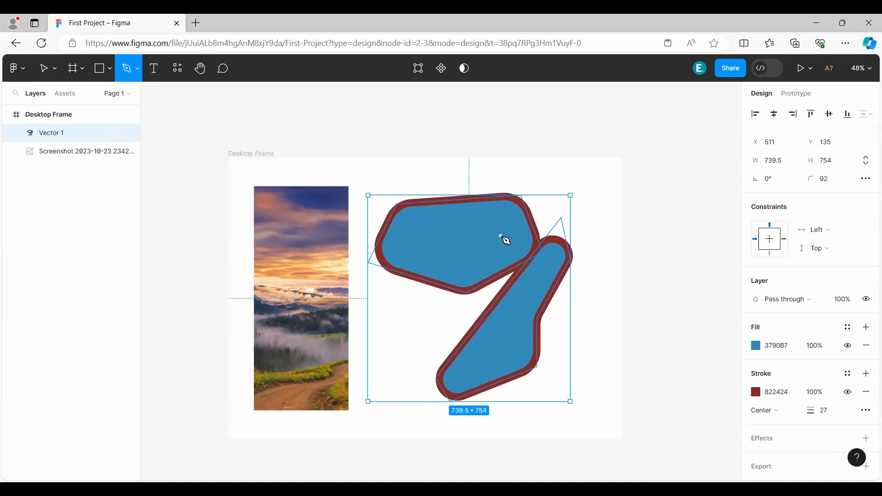
pyautogui.click(45, 68)
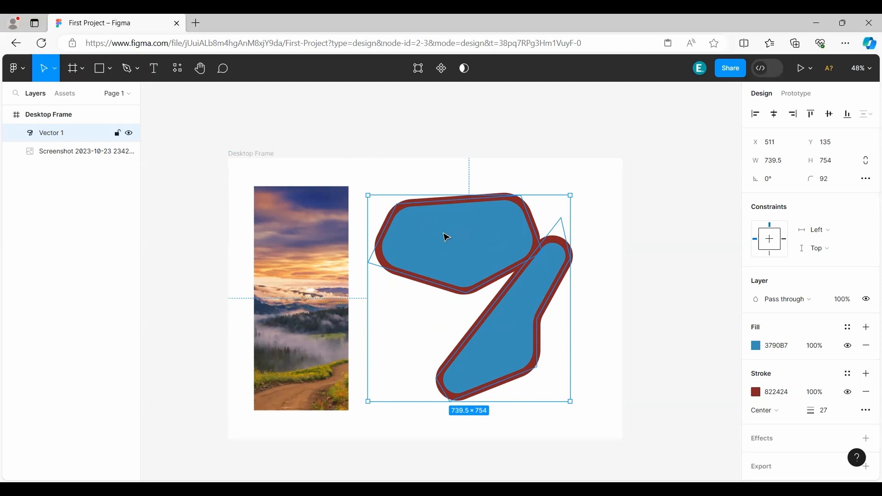
pyautogui.doubleClick(449, 244)
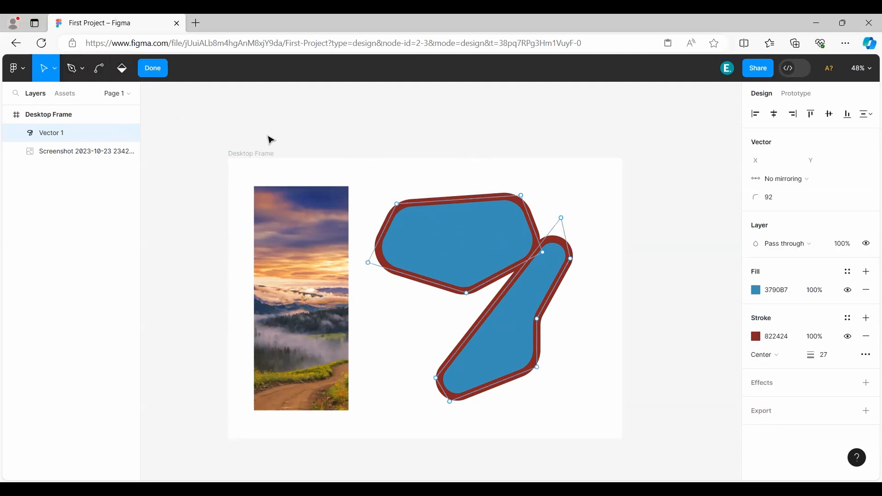
# Draw freehand black scribbles with the Pencil tool above and below the upper blue shape, using a 3-thick stroke.
pyautogui.click(84, 70)
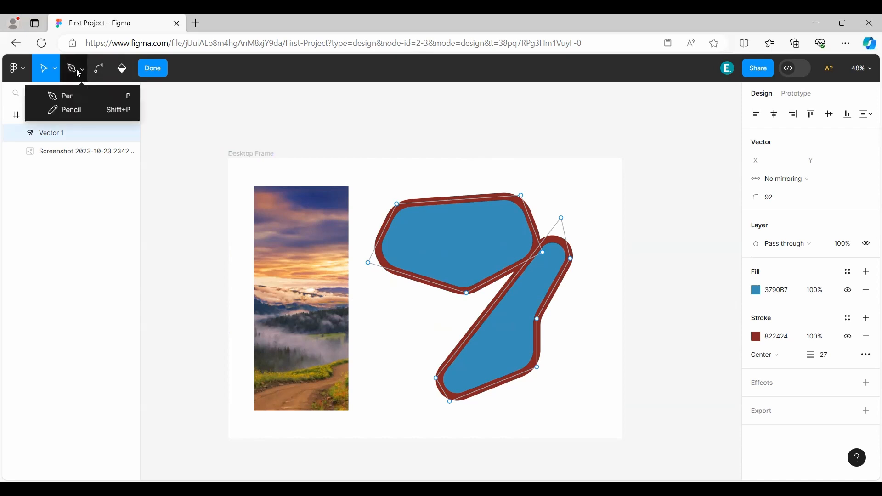
pyautogui.click(79, 108)
pyautogui.click(372, 174)
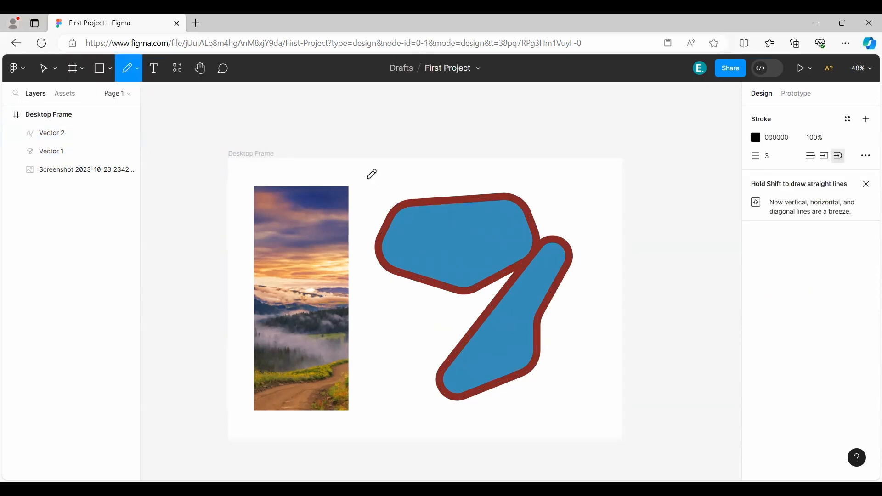
pyautogui.moveTo(373, 174)
pyautogui.mouseDown()
pyautogui.moveTo(386, 186)
pyautogui.moveTo(424, 174)
pyautogui.mouseUp()
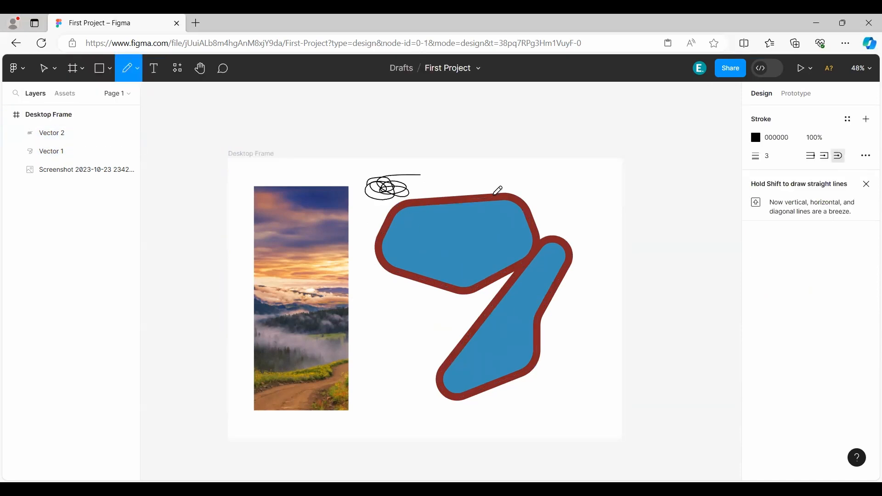
pyautogui.moveTo(390, 318)
pyautogui.mouseDown()
pyautogui.moveTo(380, 361)
pyautogui.moveTo(430, 362)
pyautogui.mouseUp()
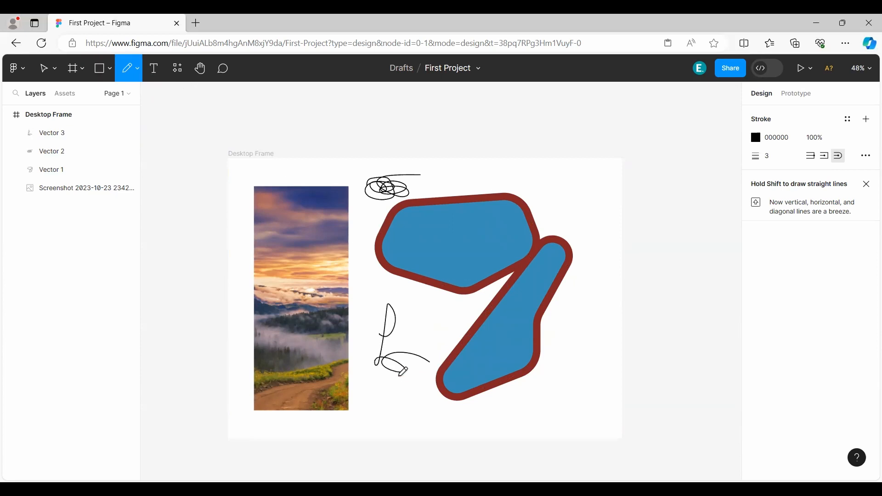
pyautogui.moveTo(415, 321)
pyautogui.mouseDown()
pyautogui.moveTo(460, 331)
pyautogui.moveTo(434, 315)
pyautogui.mouseUp()
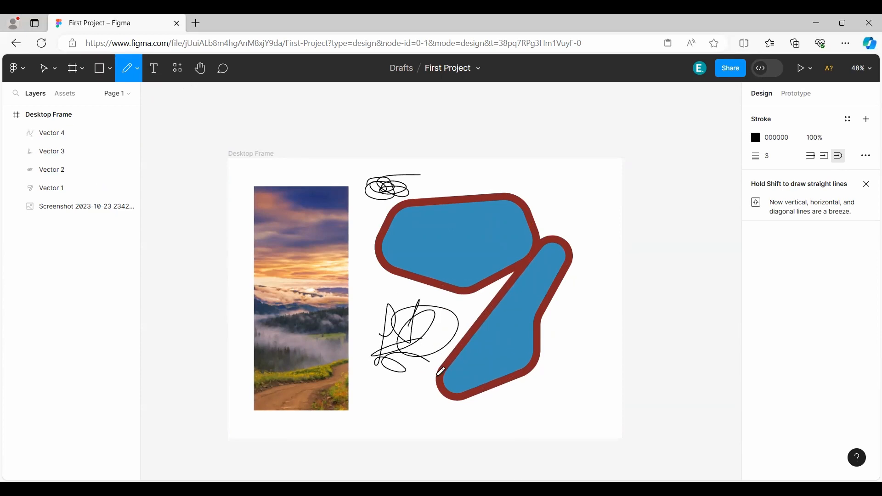
# Curve the upper blue shape's bottom and leftmost corner points of Vector 1 with the Bend tool.
pyautogui.click(137, 71)
pyautogui.click(133, 95)
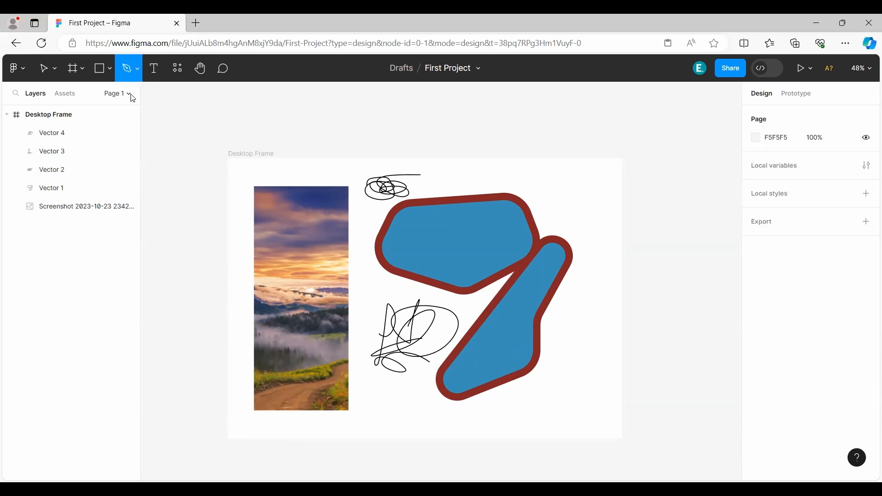
pyautogui.press('v')
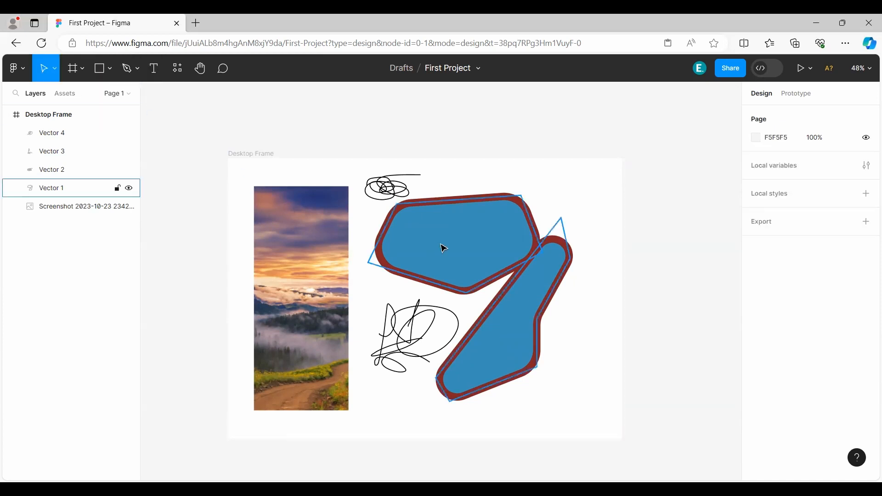
pyautogui.doubleClick(442, 246)
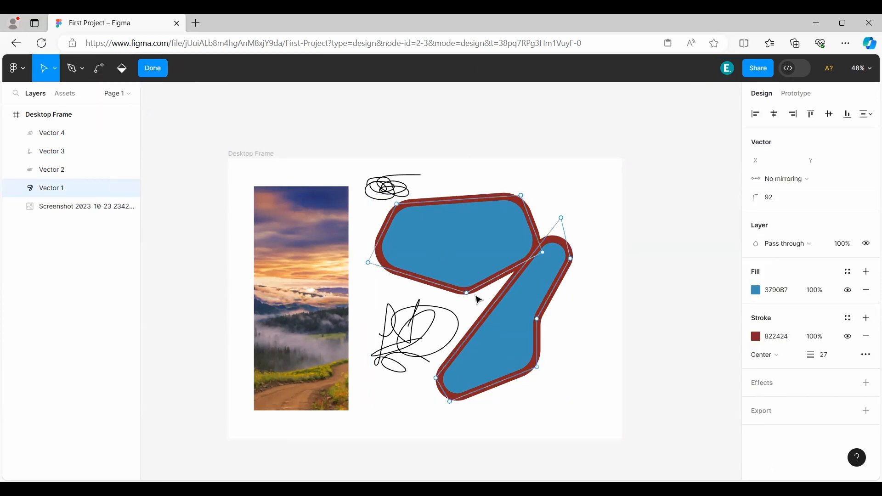
pyautogui.click(98, 75)
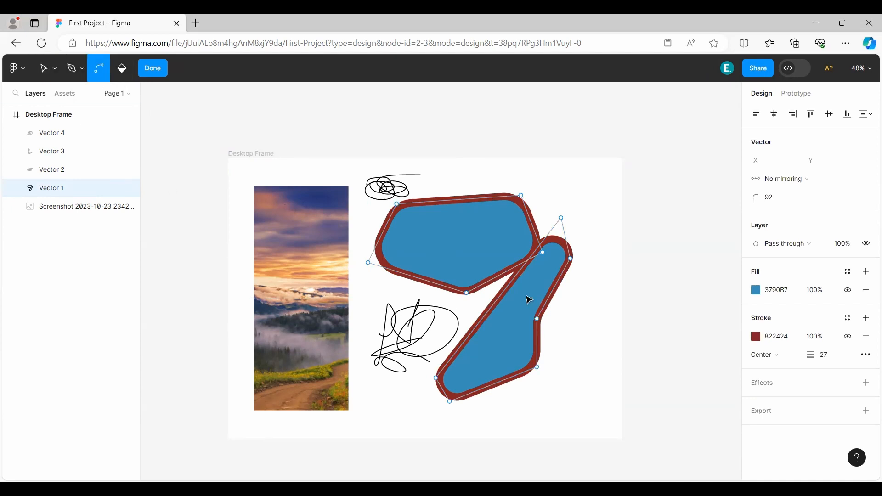
pyautogui.moveTo(467, 292); pyautogui.dragTo(473, 299)
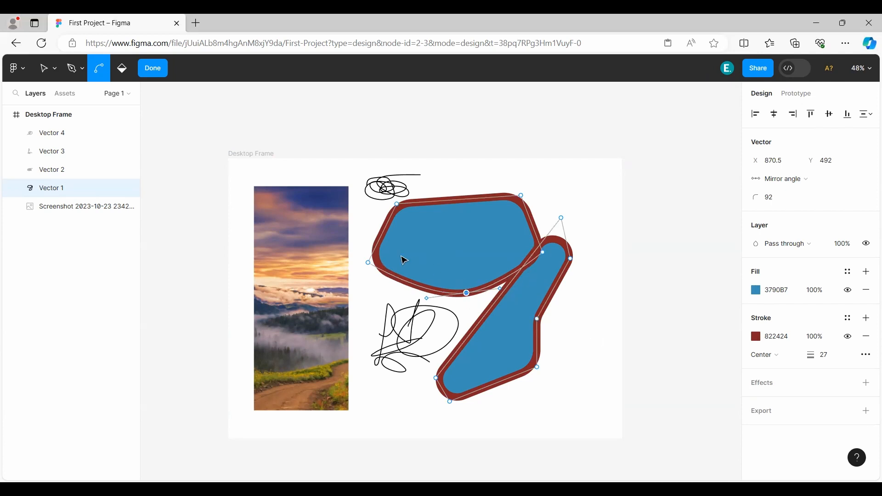
pyautogui.moveTo(369, 263); pyautogui.dragTo(400, 332)
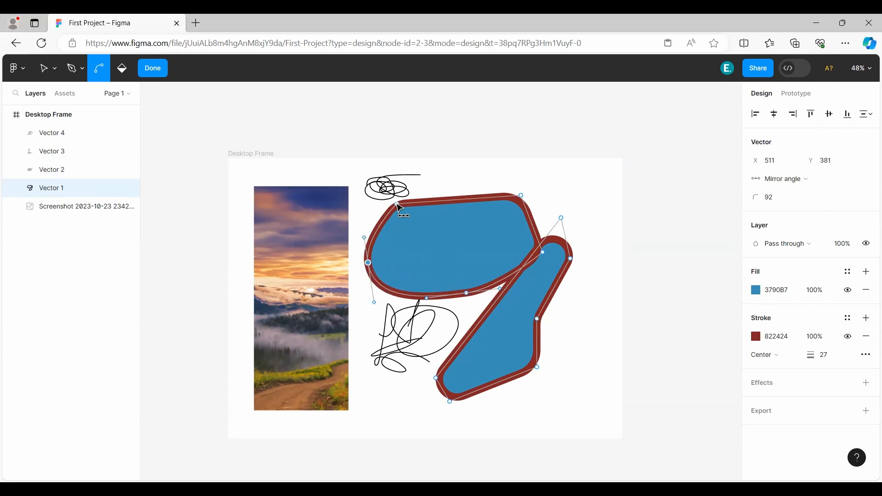
# Curve the upper blue shape's remaining three corner points with the Bend tool, finish editing, and move the vector to X 536, Y 102.
pyautogui.moveTo(398, 203); pyautogui.dragTo(432, 170)
pyautogui.click(522, 196)
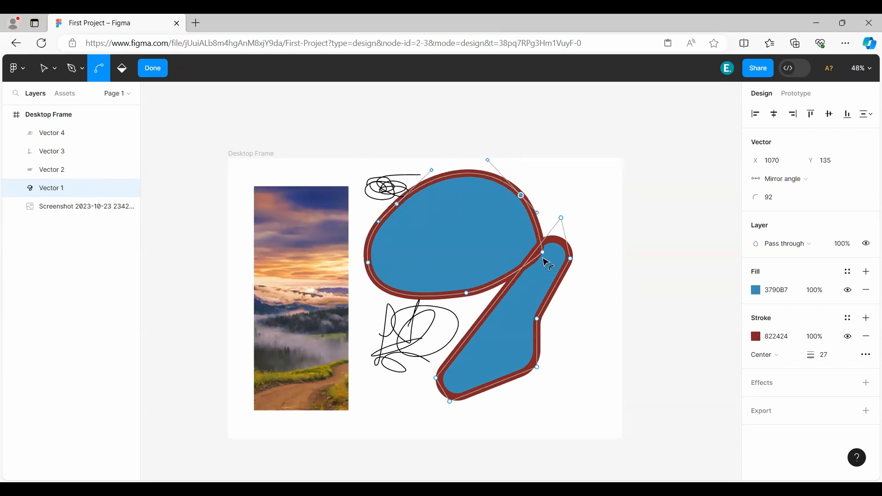
pyautogui.click(543, 253)
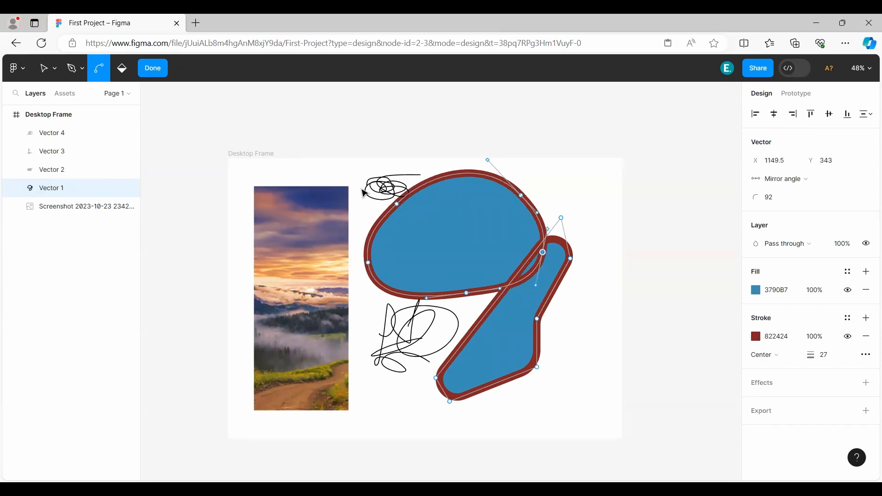
pyautogui.click(441, 272)
pyautogui.click(442, 296)
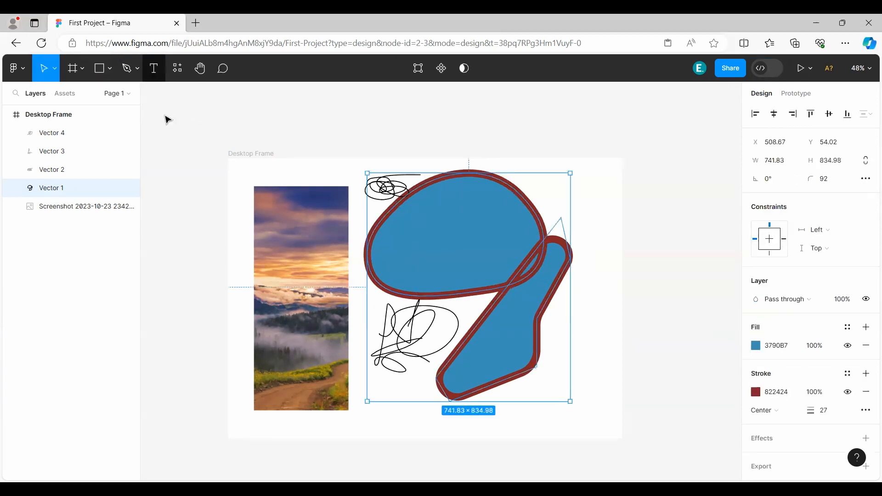
pyautogui.click(148, 69)
pyautogui.moveTo(485, 230)
pyautogui.mouseDown()
pyautogui.moveTo(470, 244)
pyautogui.moveTo(480, 231)
pyautogui.mouseUp()
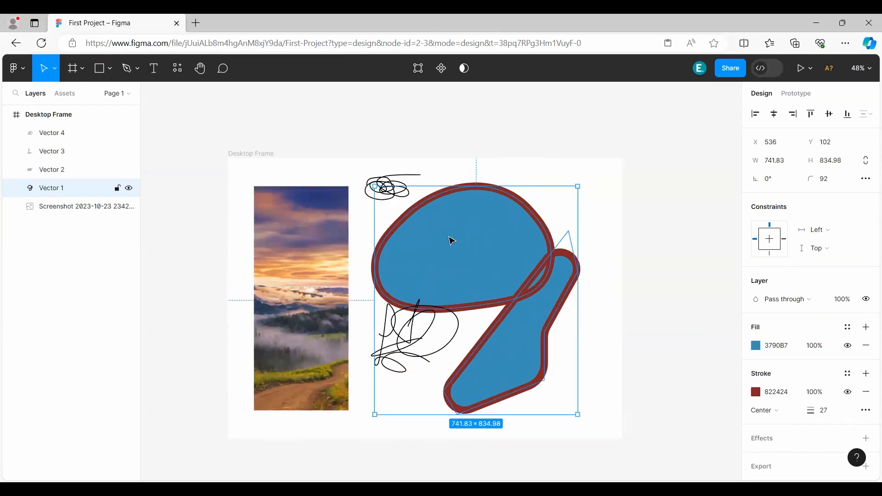
# Reshape the upper blue shape's top edge by moving its two upper points' curve handles to X 706.5, Y 165 and X 1004.5, Y 84.09.
pyautogui.doubleClick(453, 241)
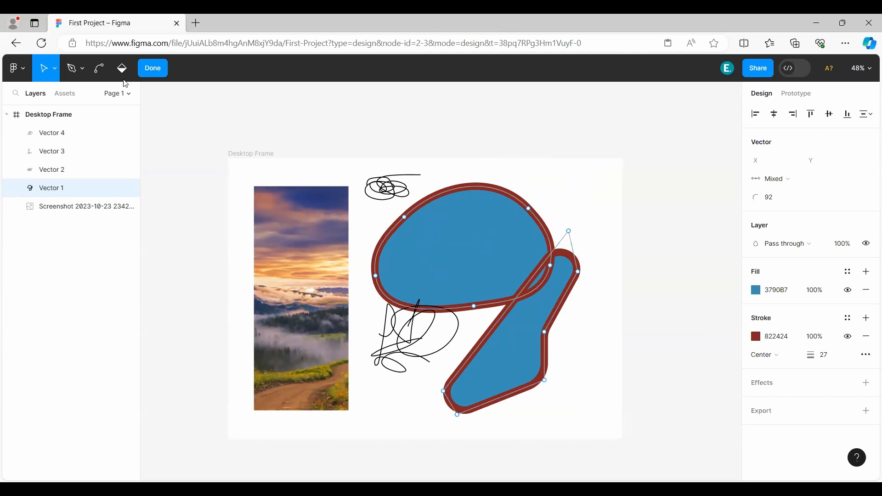
pyautogui.click(99, 68)
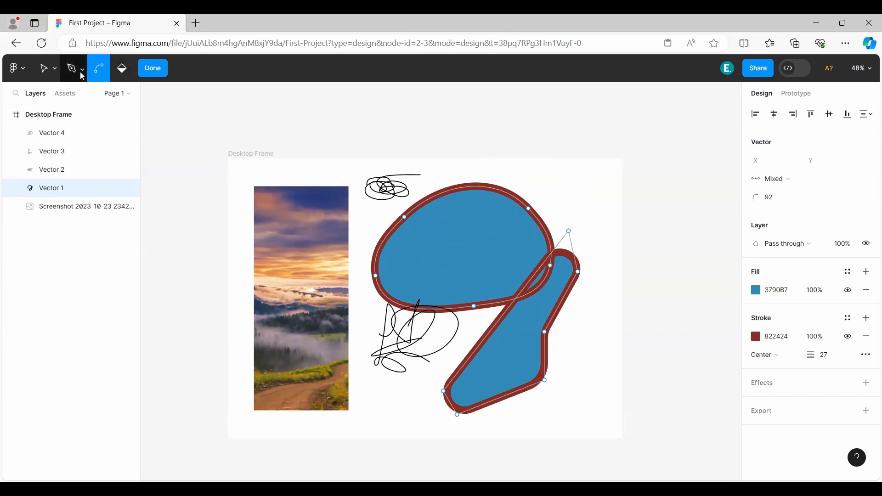
pyautogui.click(50, 73)
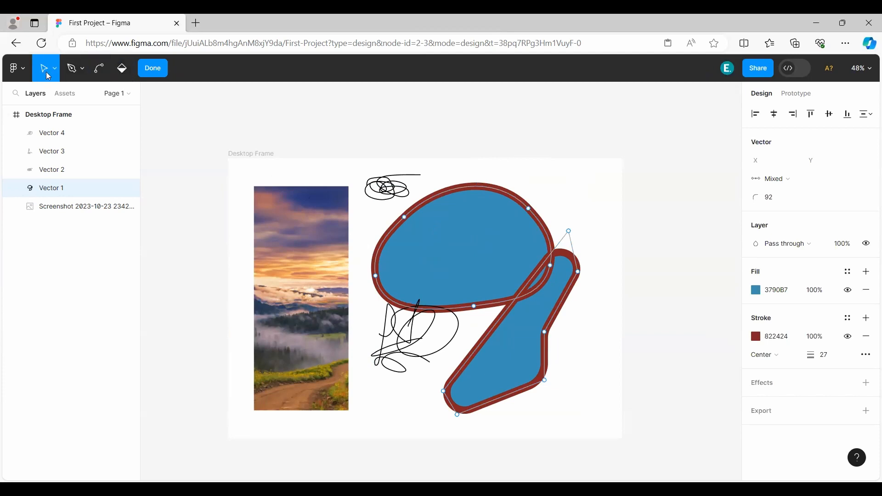
pyautogui.click(405, 218)
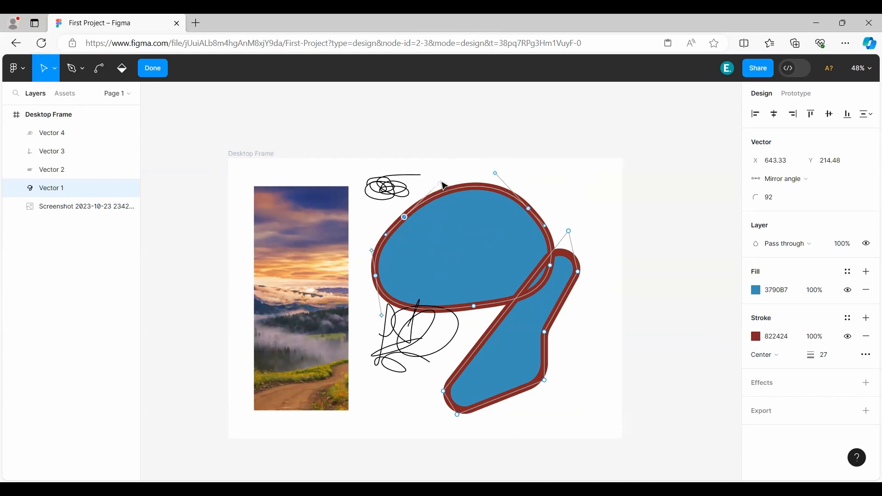
pyautogui.moveTo(439, 183); pyautogui.dragTo(423, 206)
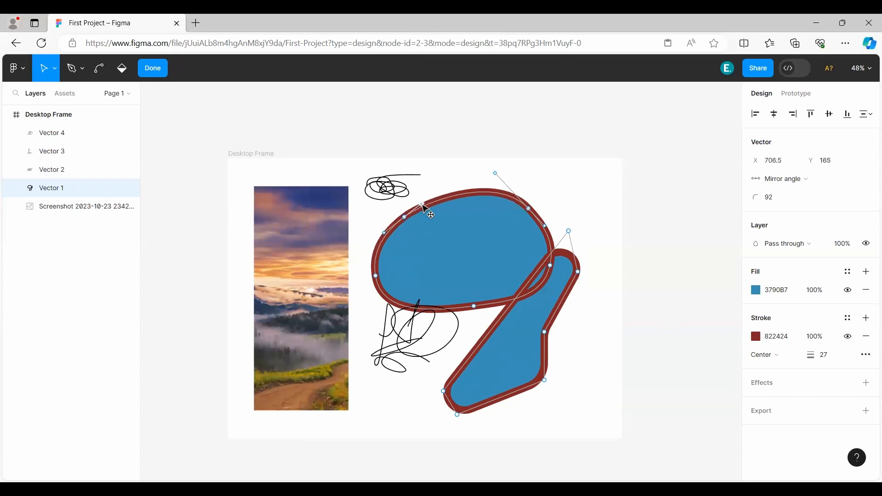
pyautogui.moveTo(496, 175); pyautogui.dragTo(504, 182)
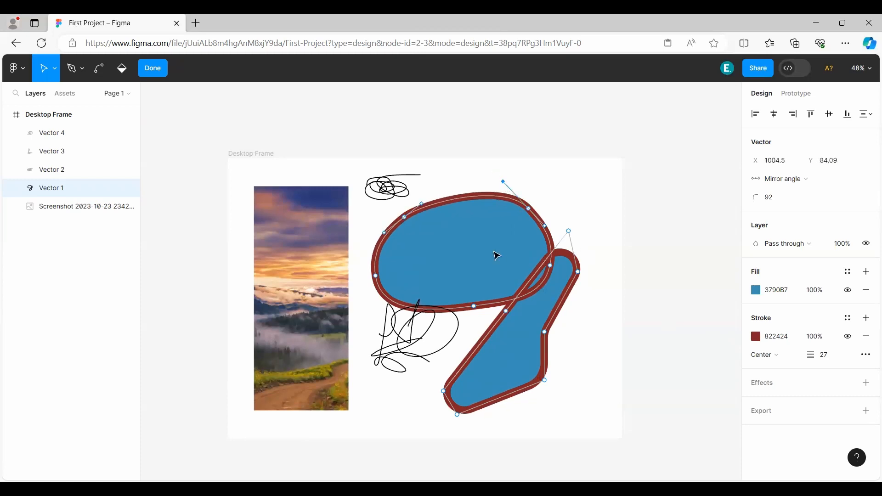
# Remove and restore the blue fill of both closed shapes with the Paint bucket, and finish editing the vector.
pyautogui.click(122, 72)
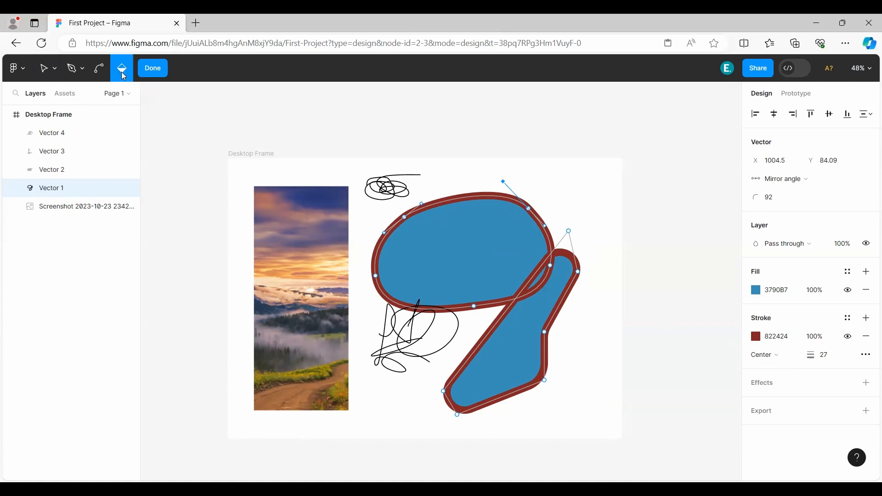
pyautogui.click(466, 258)
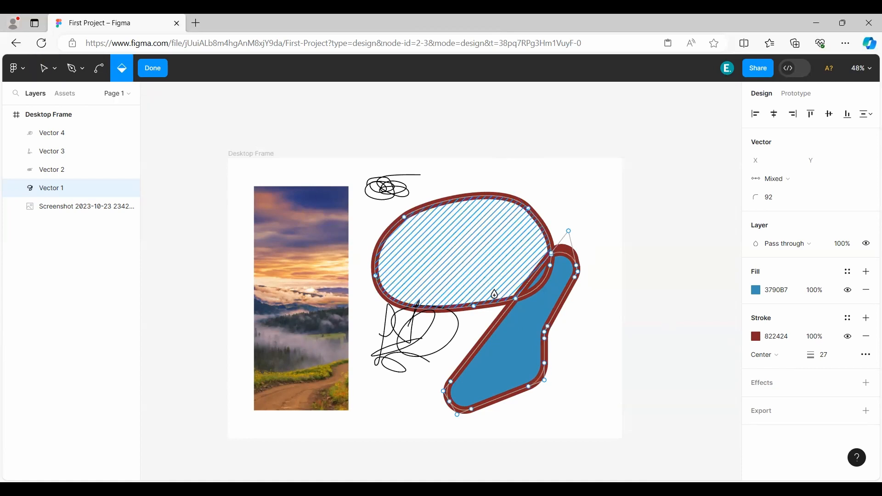
pyautogui.click(525, 346)
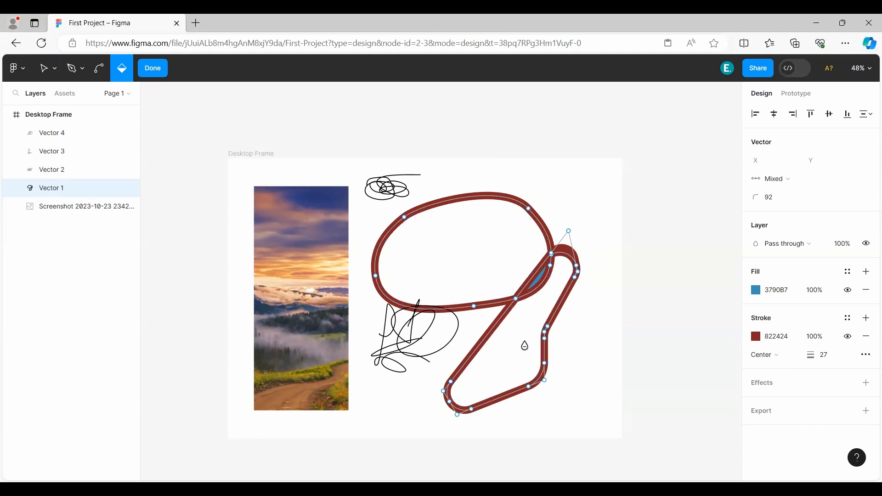
pyautogui.click(467, 255)
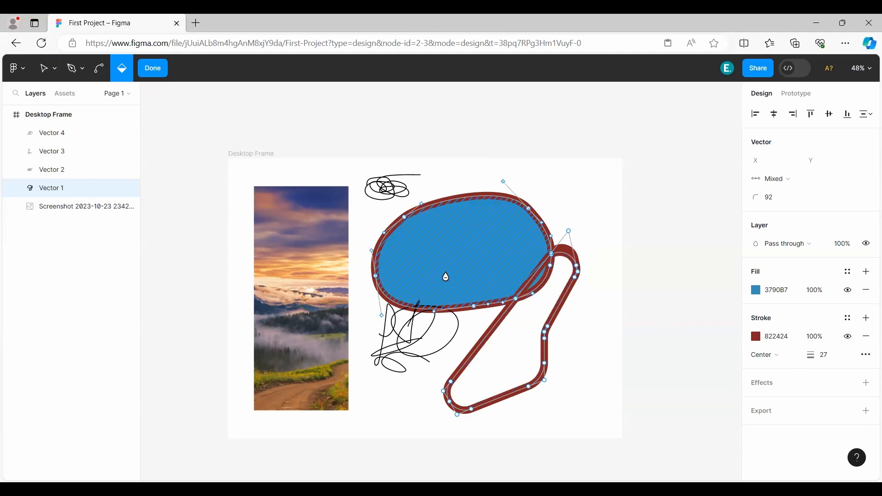
pyautogui.click(521, 357)
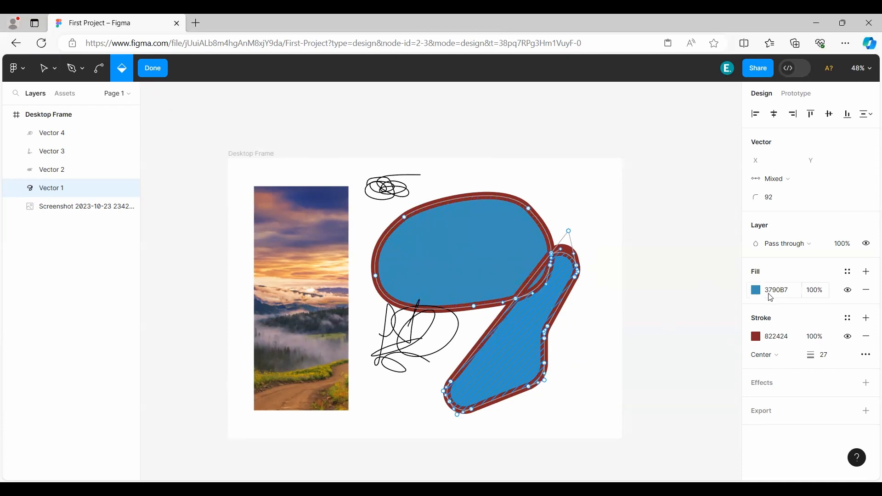
pyautogui.click(476, 254)
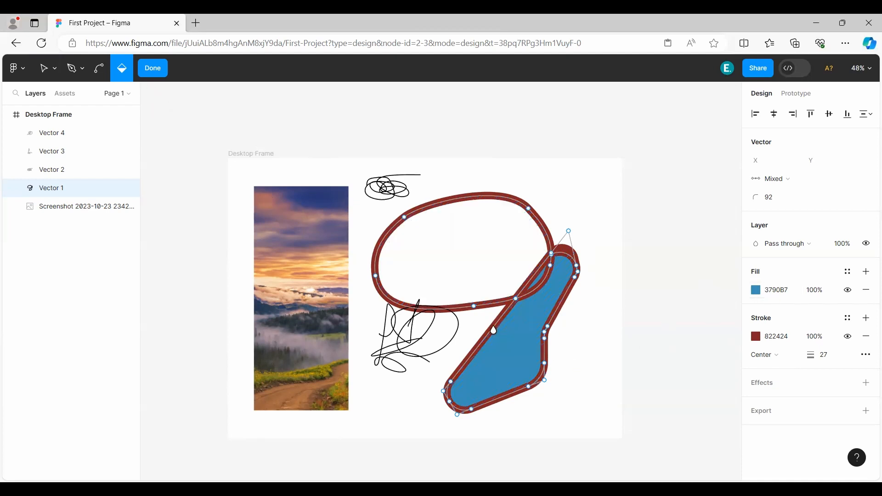
pyautogui.click(520, 362)
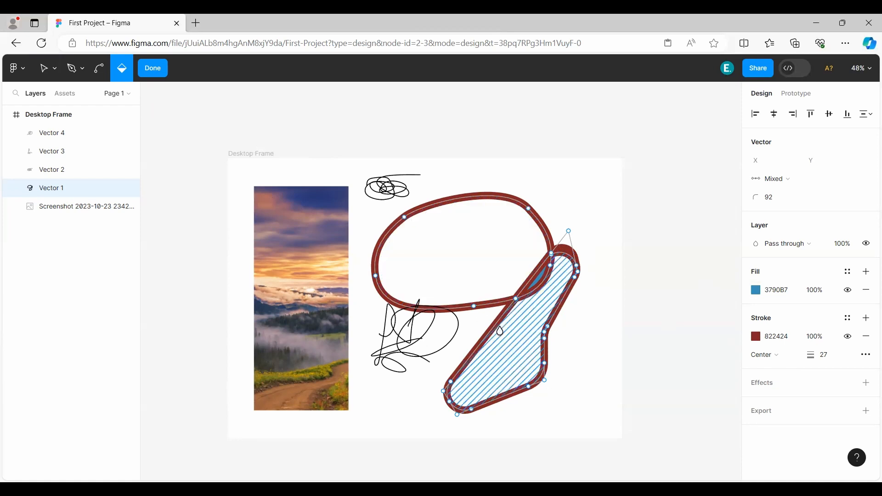
pyautogui.click(471, 256)
pyautogui.click(510, 372)
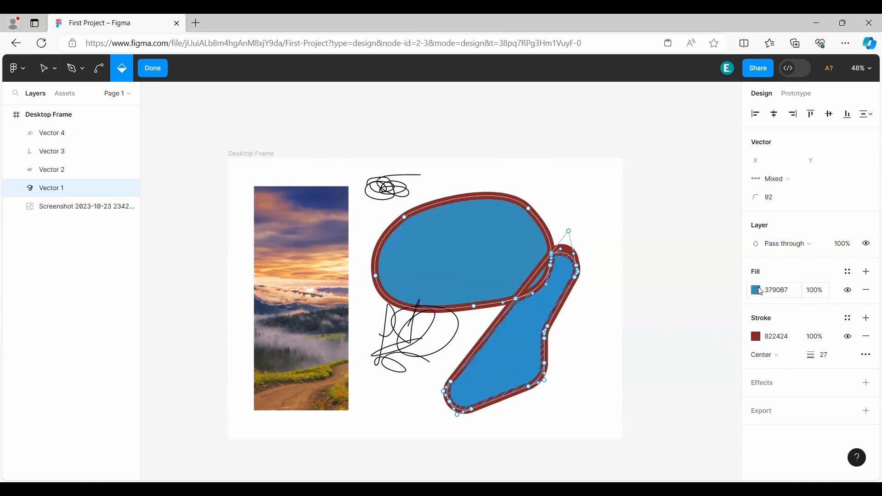
pyautogui.click(152, 69)
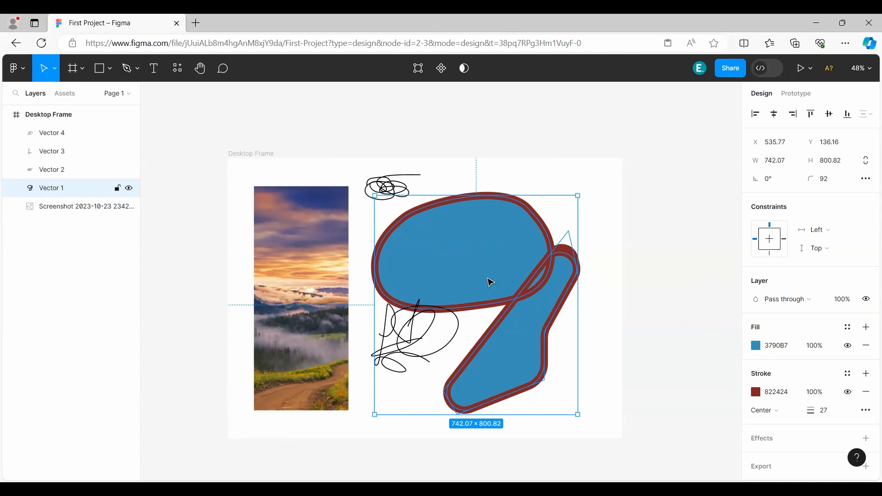
# Shift the blue vector up and to the right, and clear the Desktop Frame by deleting the image and all four vectors.
pyautogui.moveTo(476, 276); pyautogui.dragTo(494, 250)
pyautogui.click(223, 146)
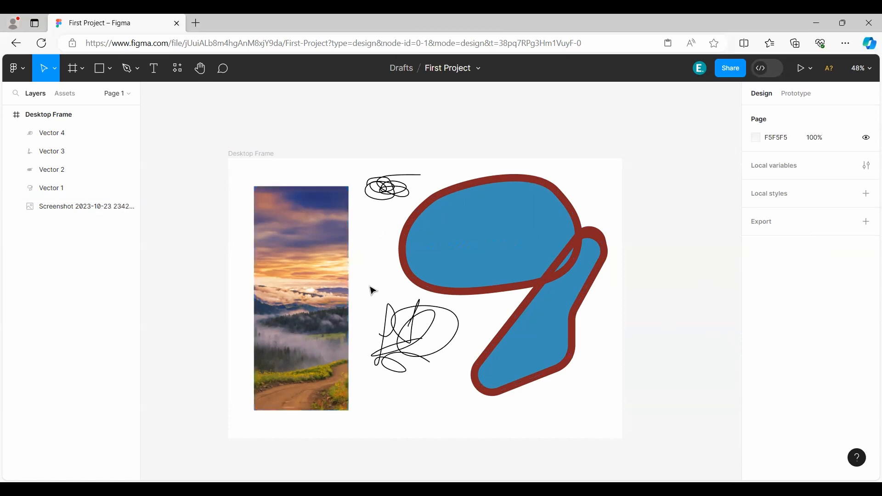
pyautogui.moveTo(676, 416); pyautogui.dragTo(256, 203)
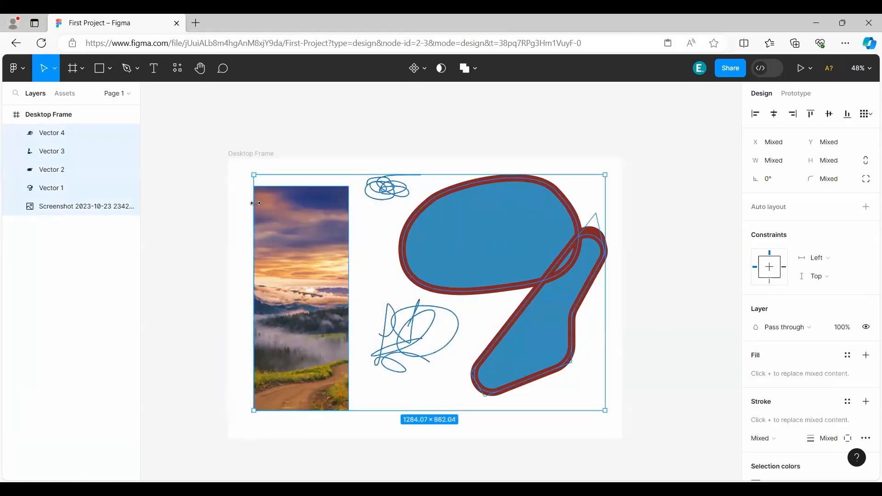
pyautogui.press('Delete')
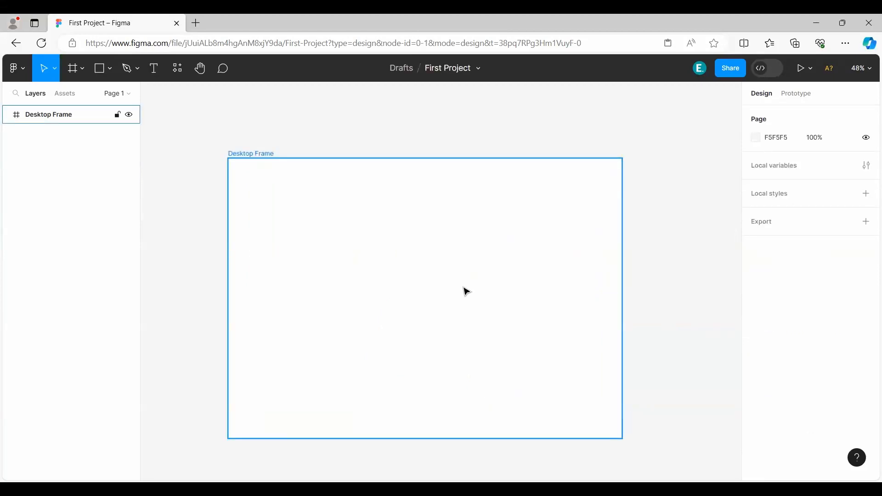
# Add a text layer reading "TEXT" at X 351, Y 304 in the Desktop Frame.
pyautogui.click(153, 70)
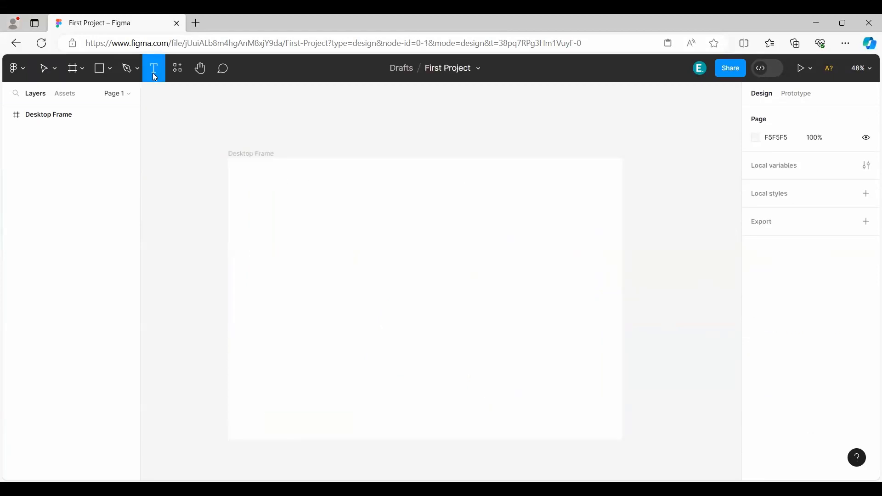
pyautogui.click(350, 265)
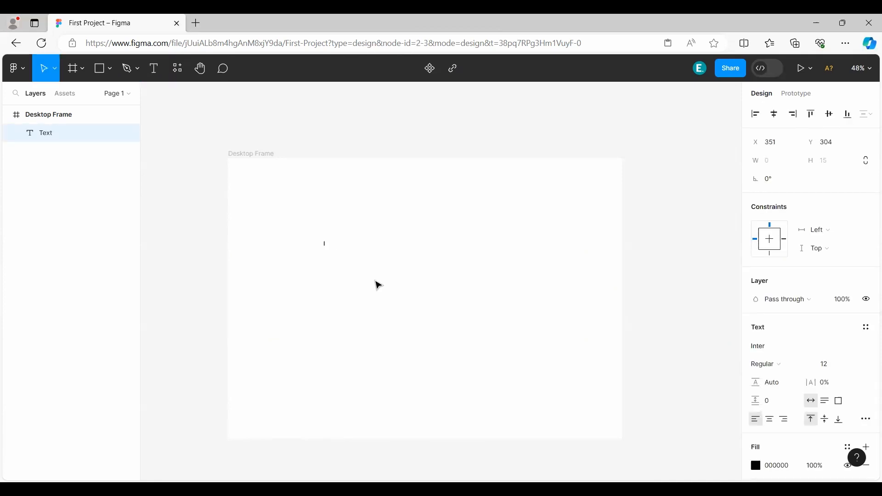
pyautogui.write('TEXT')
pyautogui.press('Escape')
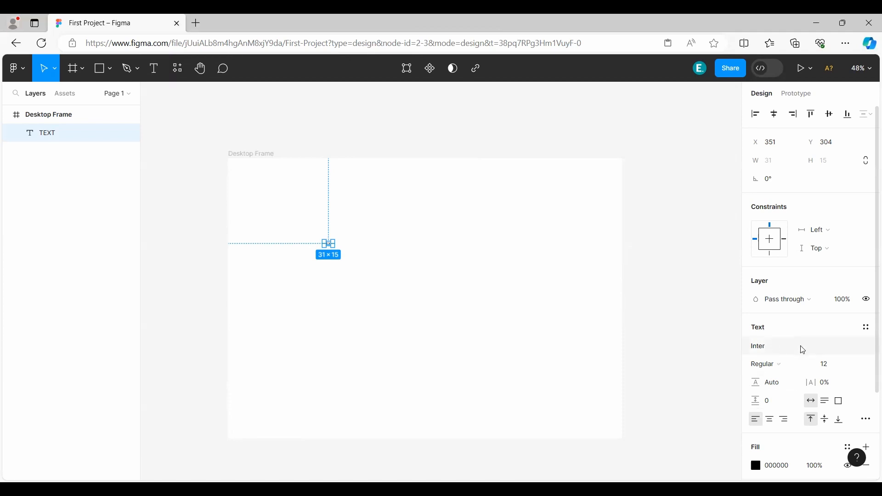
# Set the font size of TEXT to the preset 128, and enlarge it to a custom size of 500.
pyautogui.click(854, 365)
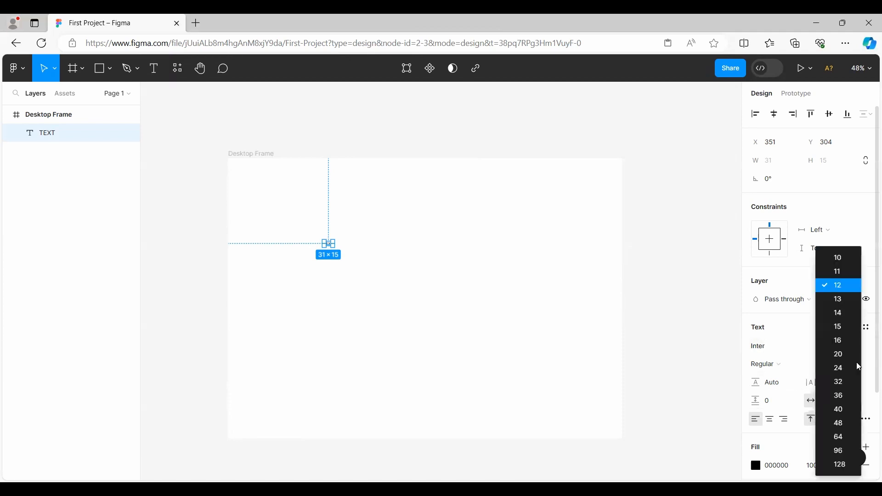
pyautogui.click(847, 465)
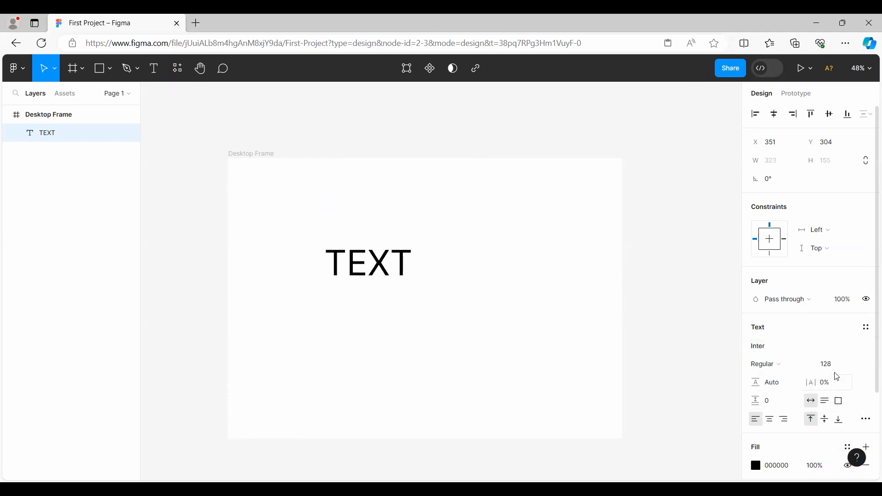
pyautogui.click(858, 367)
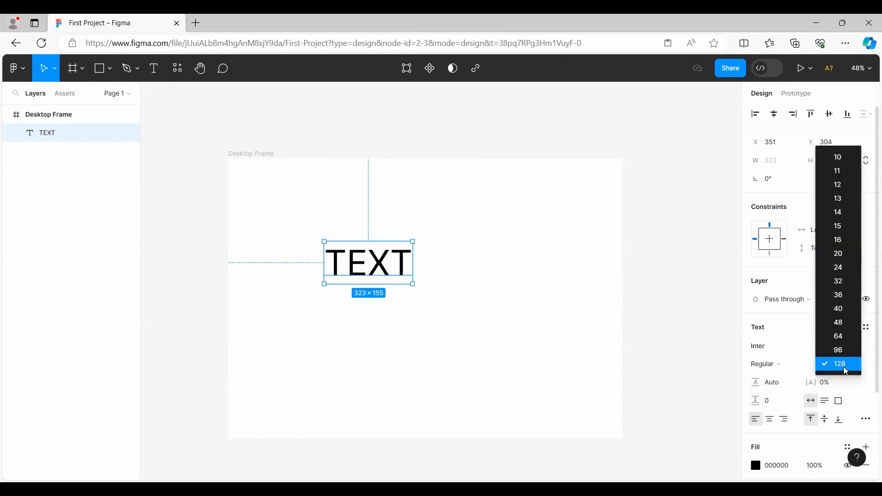
pyautogui.click(837, 364)
pyautogui.click(837, 369)
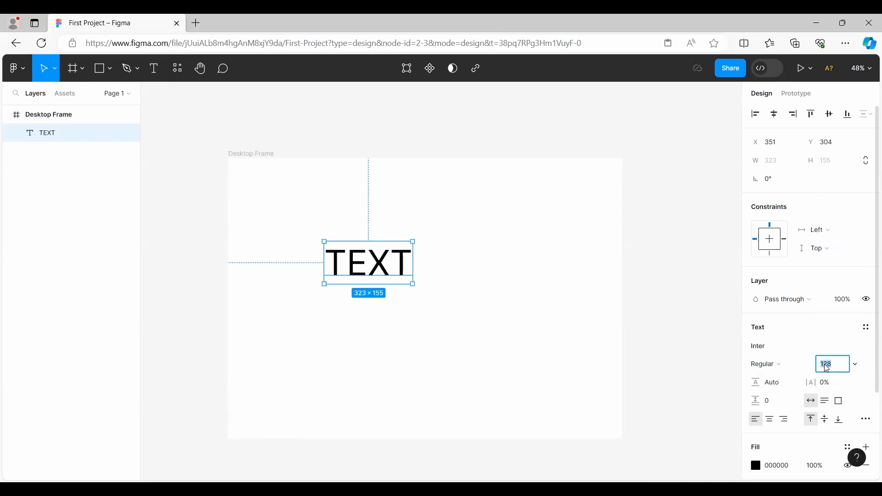
pyautogui.write('500')
pyautogui.press('Return')
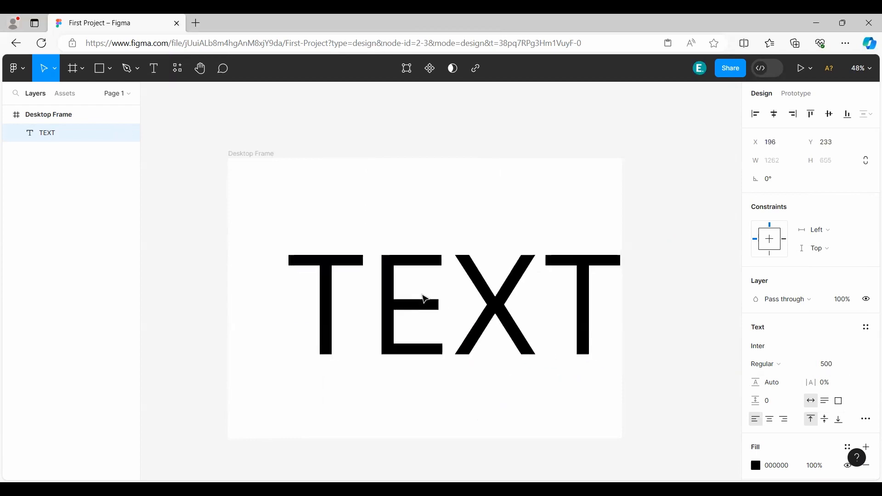
# Reposition TEXT and center it horizontally and vertically within the Desktop Frame.
pyautogui.moveTo(426, 299); pyautogui.dragTo(404, 296)
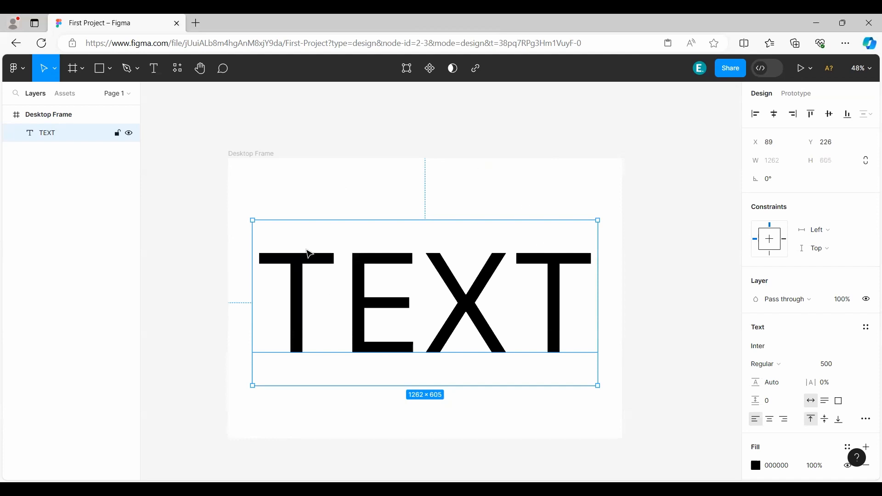
pyautogui.click(780, 117)
pyautogui.click(832, 117)
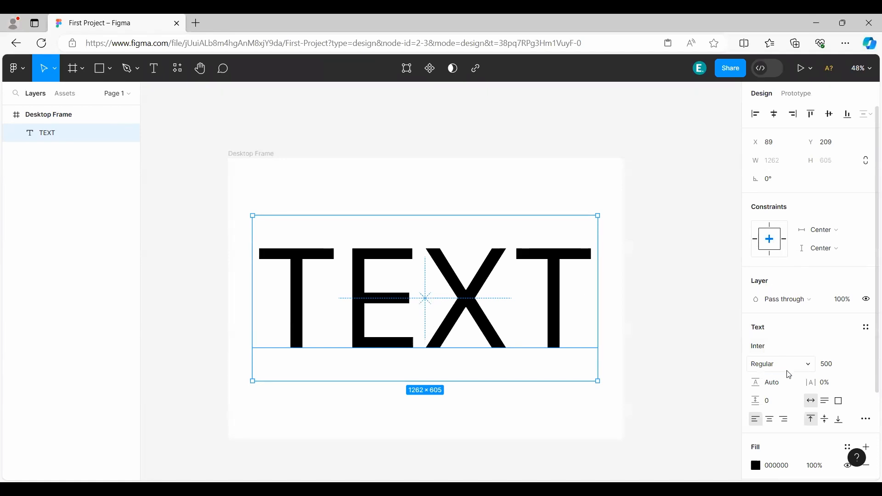
# Change the font of TEXT to Inika.
pyautogui.click(764, 348)
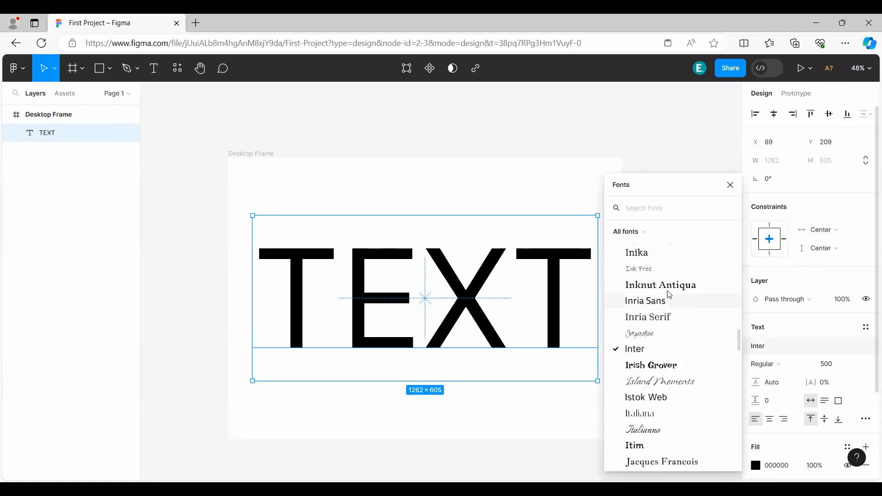
pyautogui.click(656, 253)
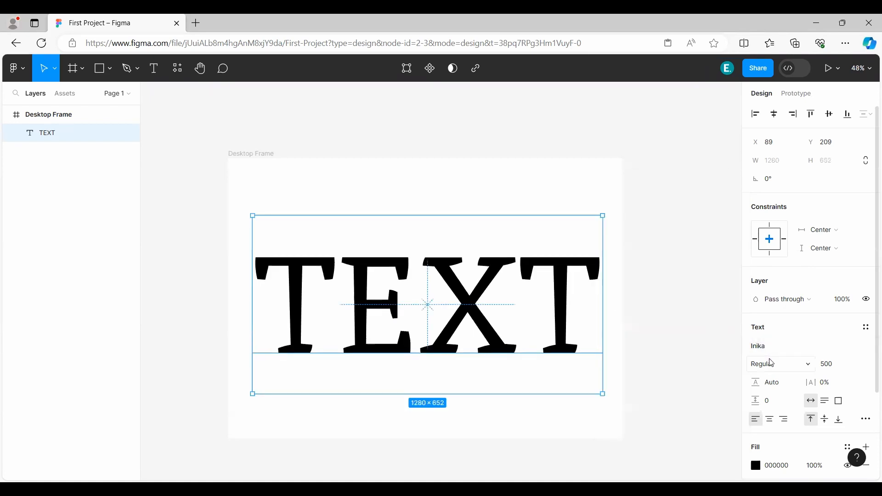
# Browse the available fonts, filtering the list by Installed by you, Google fonts, Popular fonts and In this file.
pyautogui.click(765, 347)
pyautogui.scroll(-5, 689, 340)
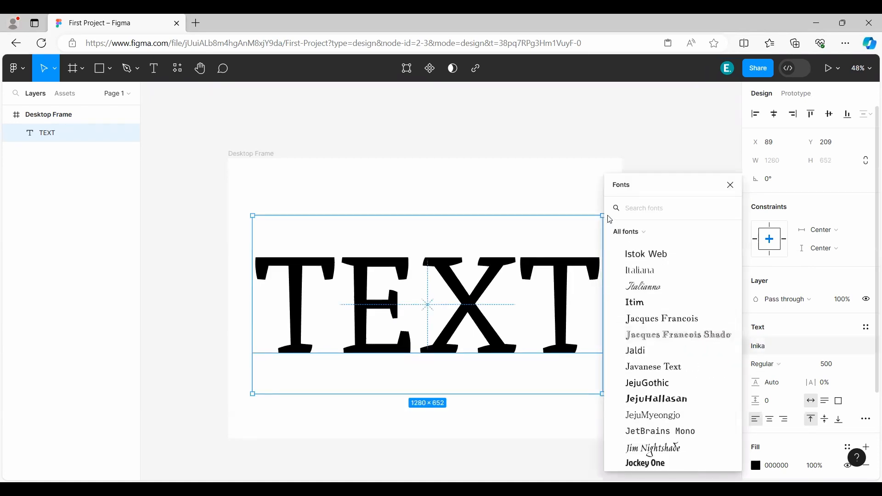
pyautogui.click(632, 233)
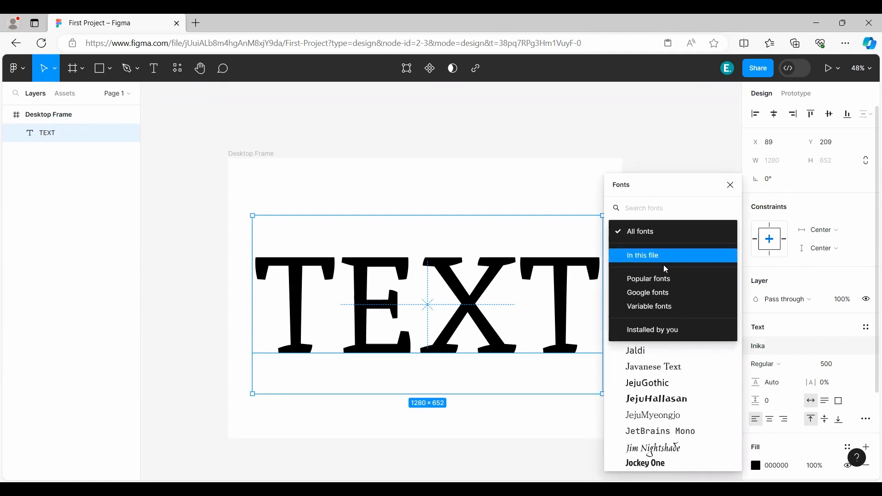
pyautogui.click(669, 331)
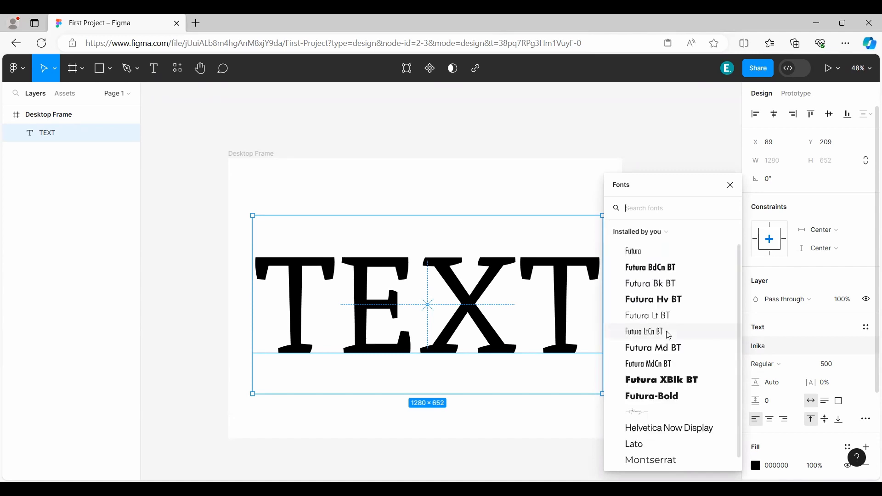
pyautogui.scroll(-1, 691, 327)
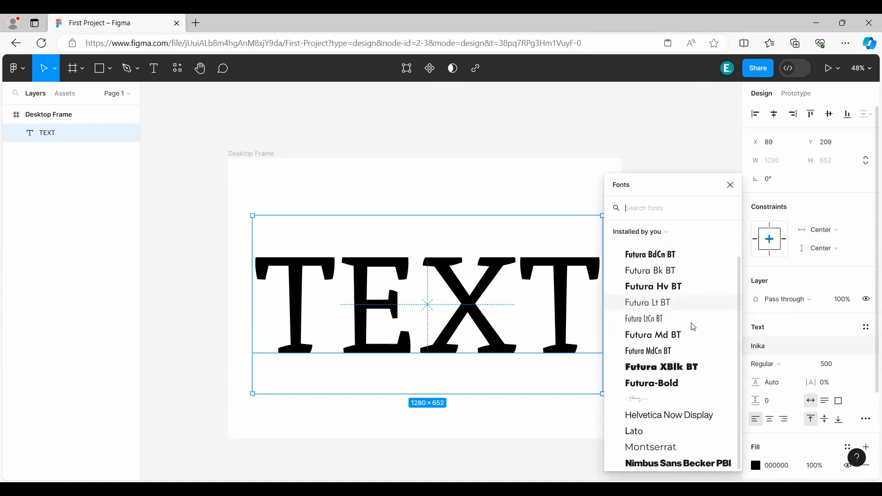
pyautogui.scroll(1, 693, 330)
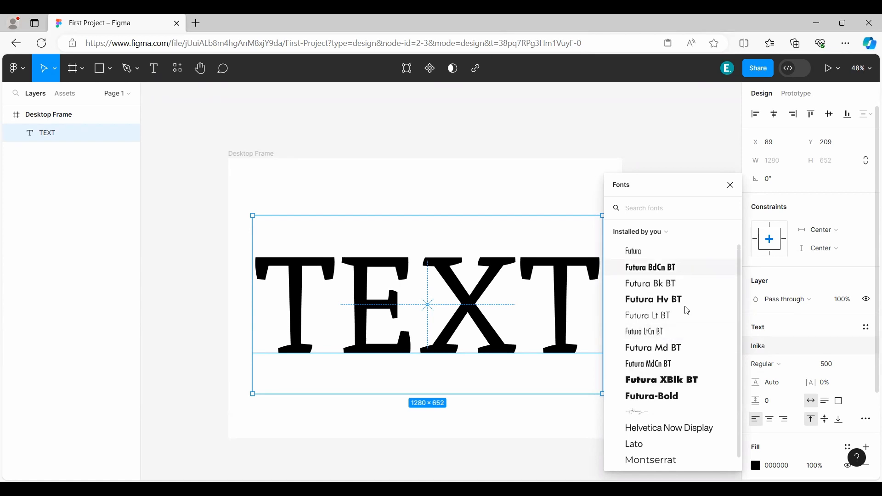
pyautogui.click(650, 233)
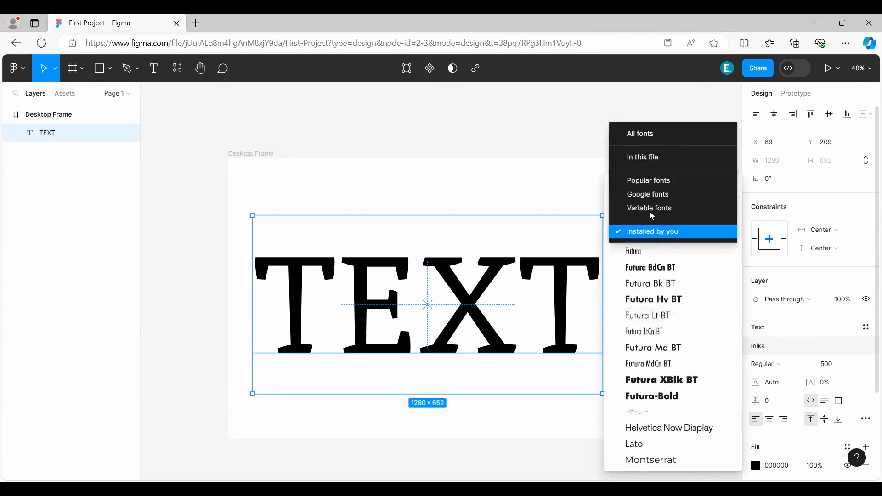
pyautogui.click(654, 194)
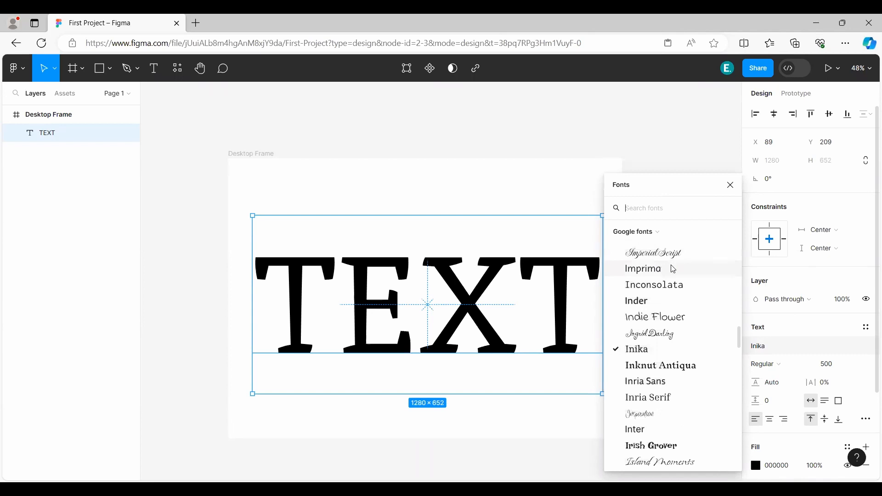
pyautogui.scroll(-5, 679, 303)
pyautogui.scroll(4, 680, 306)
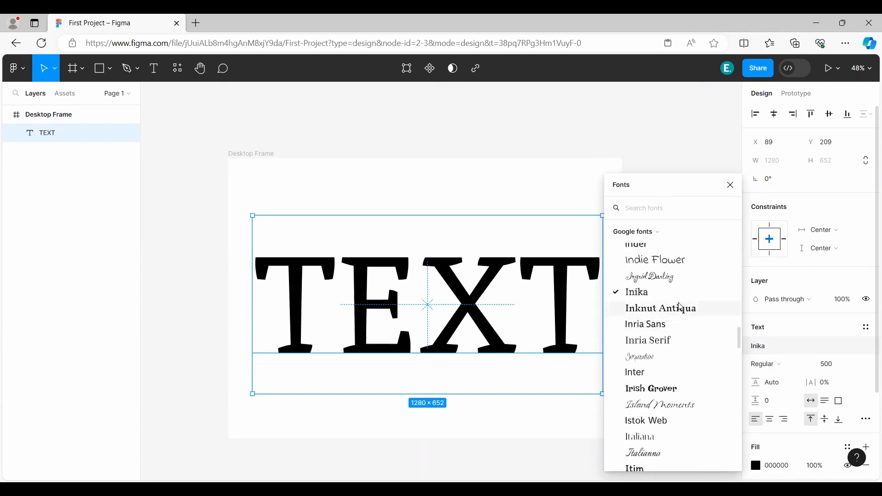
pyautogui.scroll(3, 681, 307)
pyautogui.click(637, 233)
pyautogui.click(653, 216)
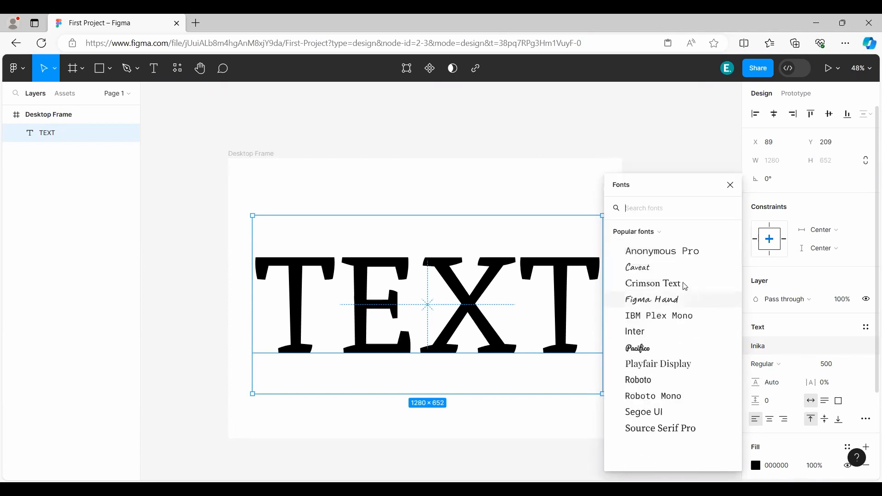
pyautogui.click(656, 233)
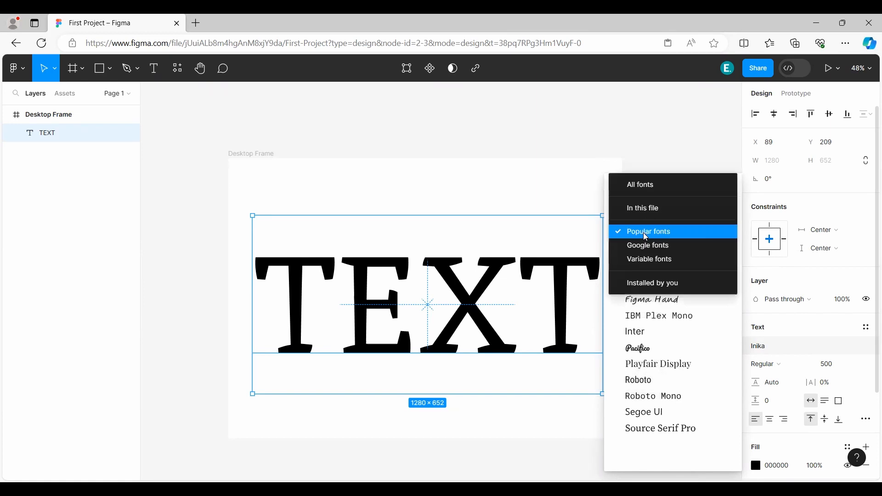
pyautogui.click(652, 209)
# Show all fonts again and change the font of TEXT to Istok Web.
pyautogui.click(648, 232)
pyautogui.click(643, 207)
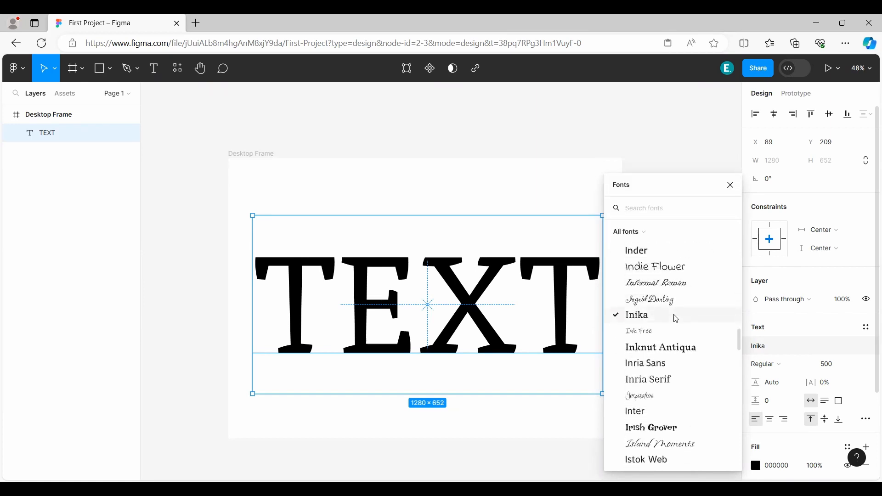
pyautogui.scroll(-5, 669, 333)
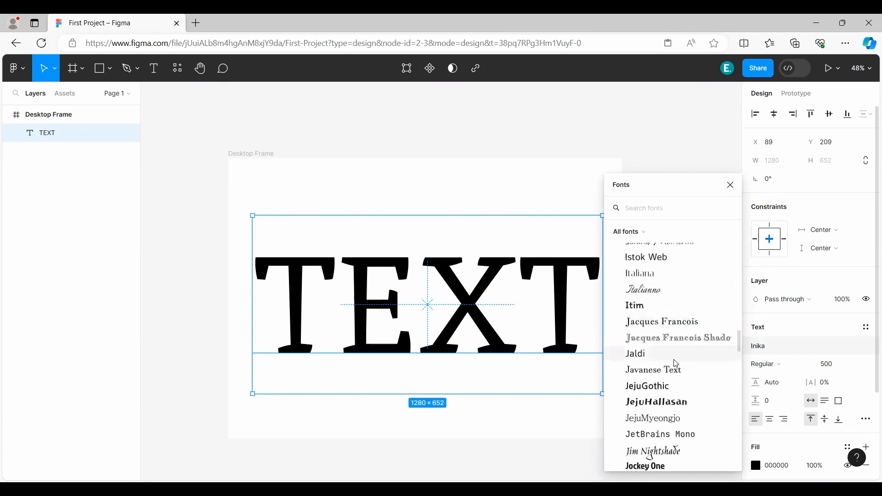
pyautogui.scroll(-4, 662, 308)
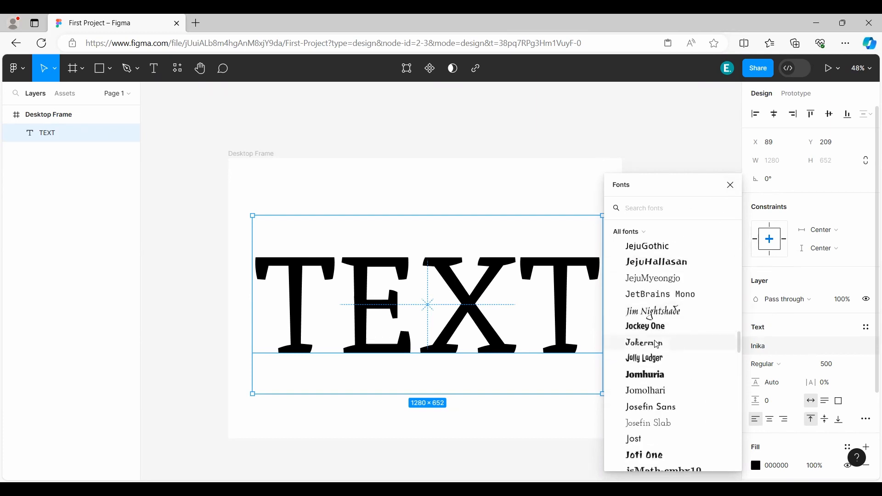
pyautogui.scroll(4, 644, 276)
pyautogui.click(646, 255)
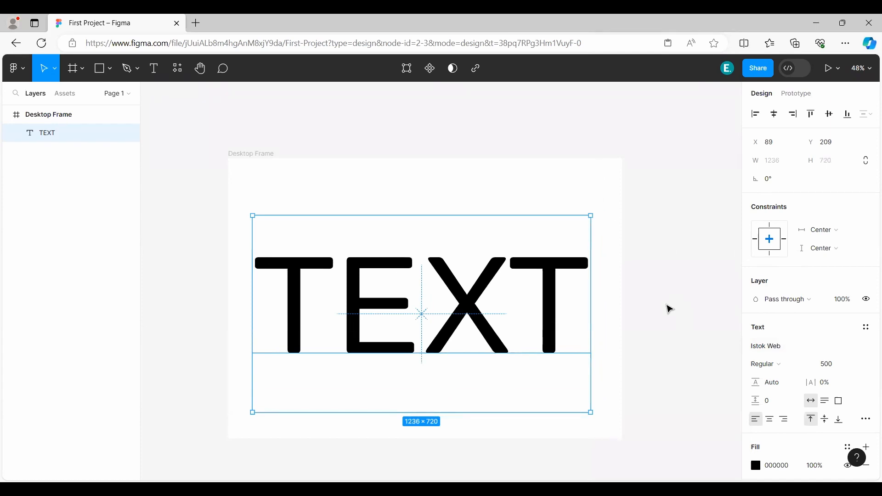
# Try the Bold and Italic styles on TEXT, and set its font style to BoldItalic.
pyautogui.click(772, 365)
pyautogui.click(789, 345)
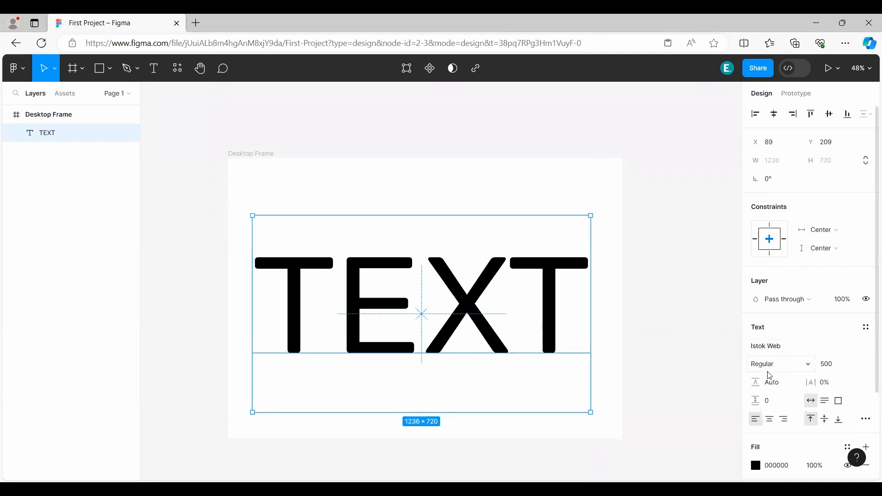
pyautogui.click(784, 373)
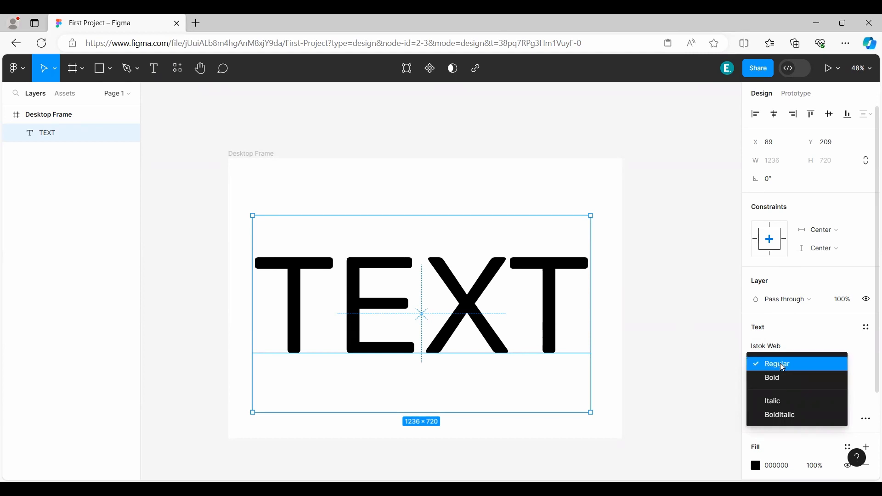
pyautogui.click(775, 363)
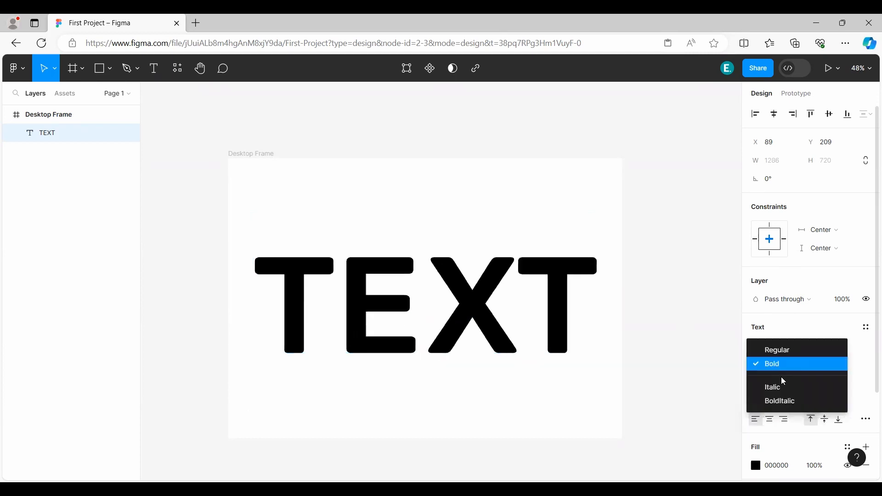
pyautogui.click(782, 388)
pyautogui.click(775, 364)
pyautogui.click(777, 381)
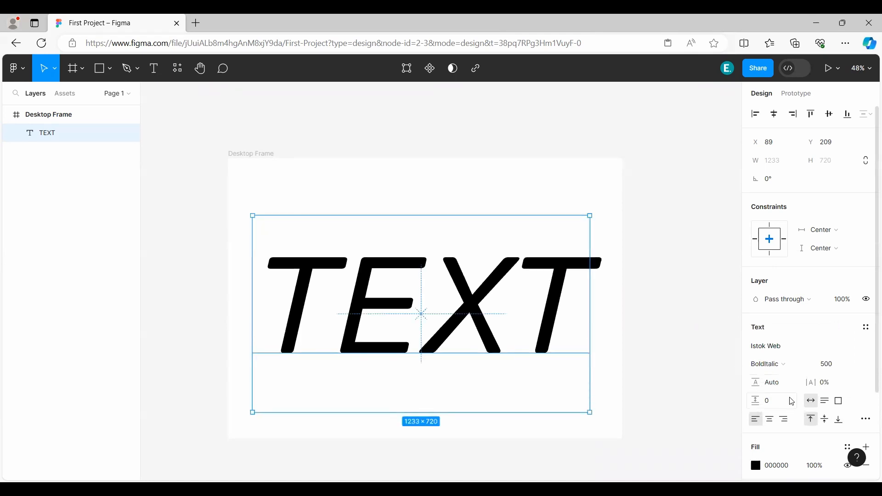
# Change the fill color of TEXT to the muted red C38686.
pyautogui.scroll(-3, 800, 361)
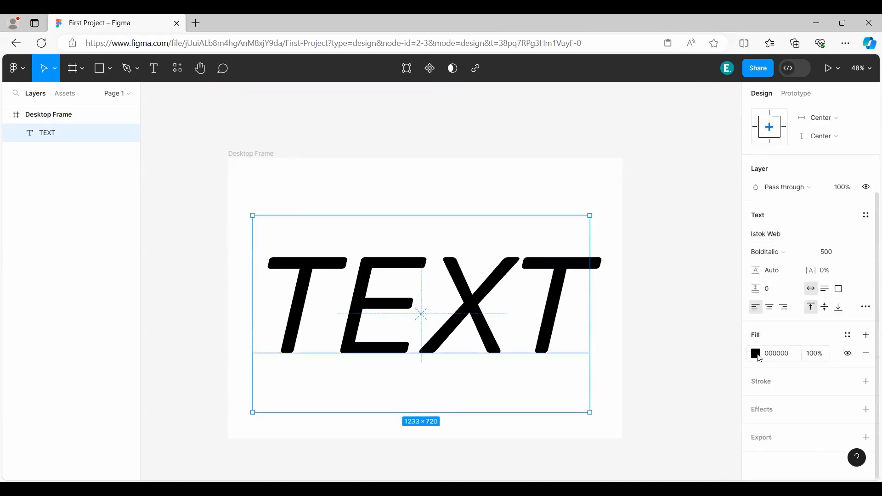
pyautogui.click(760, 358)
pyautogui.moveTo(641, 267); pyautogui.dragTo(648, 216)
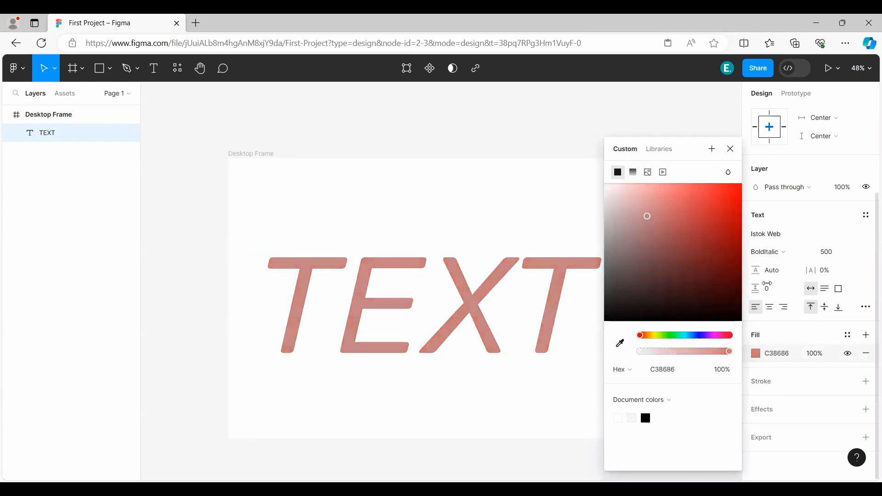
pyautogui.click(732, 150)
pyautogui.click(756, 353)
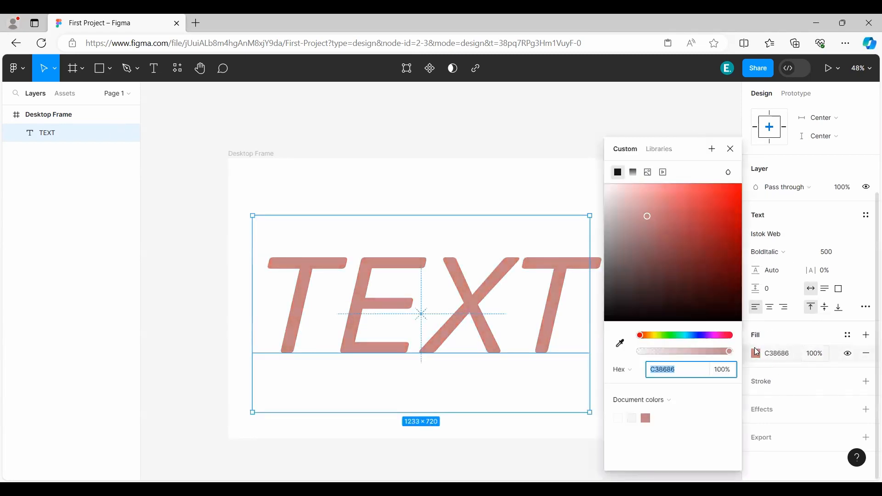
pyautogui.click(731, 150)
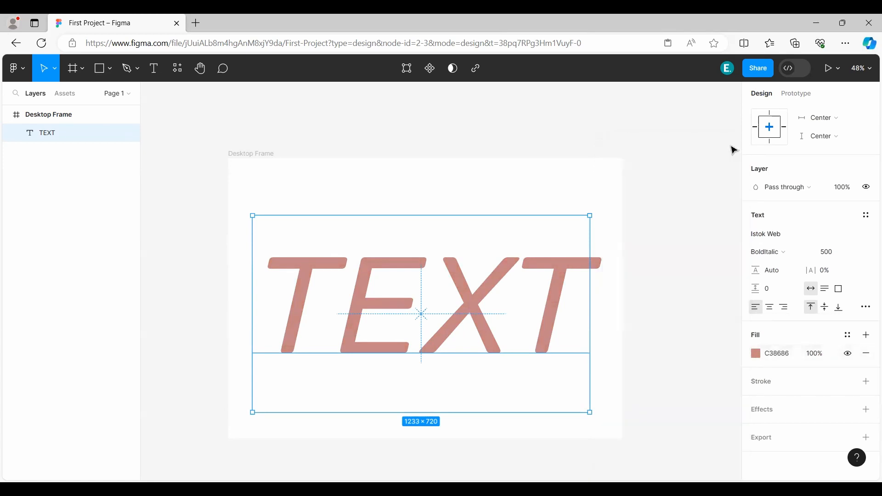
# Add an outside stroke to TEXT with a weight of 21 and the dark teal color 3B635E.
pyautogui.click(783, 382)
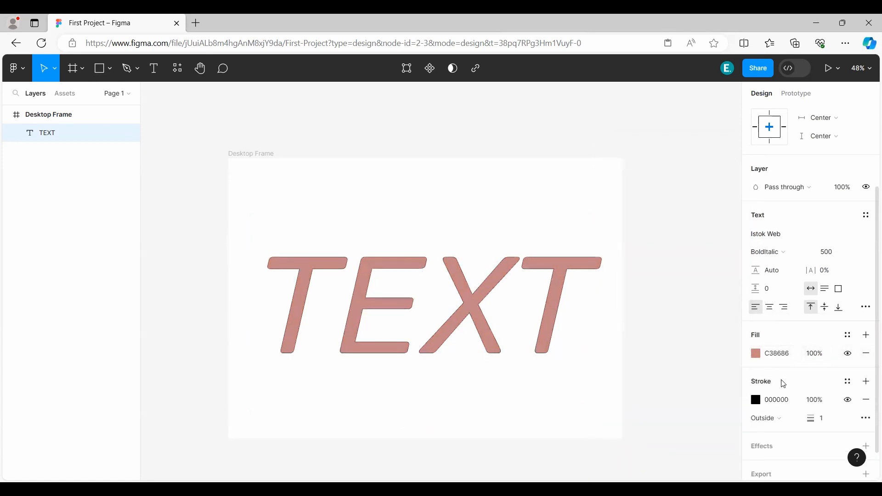
pyautogui.scroll(-1, 785, 391)
pyautogui.moveTo(811, 382); pyautogui.dragTo(835, 385)
pyautogui.click(757, 364)
pyautogui.moveTo(653, 251)
pyautogui.mouseDown()
pyautogui.moveTo(703, 219)
pyautogui.moveTo(617, 207)
pyautogui.moveTo(588, 277)
pyautogui.moveTo(643, 254)
pyautogui.mouseUp()
pyautogui.moveTo(674, 334); pyautogui.dragTo(683, 335)
pyautogui.moveTo(691, 247)
pyautogui.mouseDown()
pyautogui.moveTo(704, 228)
pyautogui.moveTo(661, 268)
pyautogui.mouseUp()
pyautogui.click(731, 150)
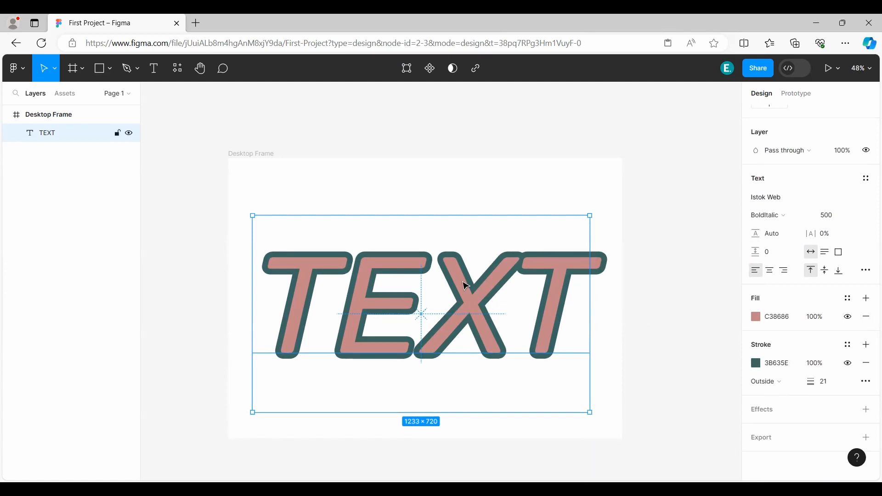
# Delete TEXT and add a text layer reading "This is a line" at X 190, Y 207 in the Desktop Frame.
pyautogui.press('Delete')
pyautogui.click(152, 68)
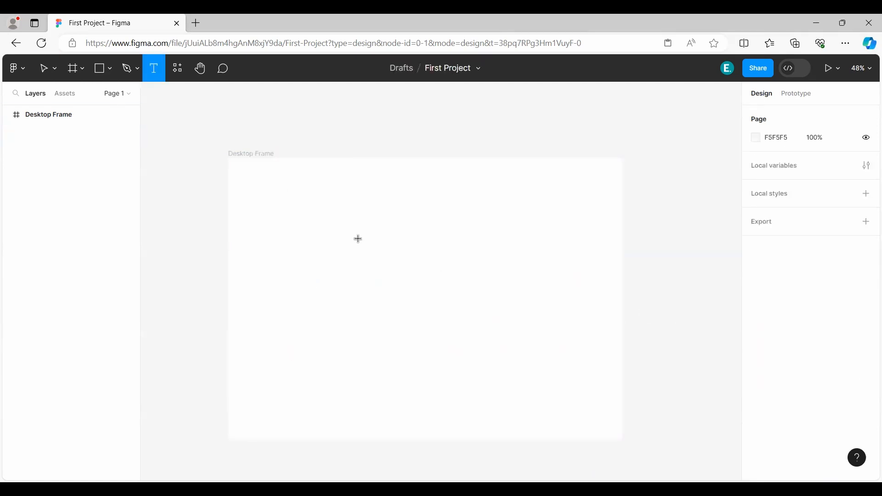
pyautogui.click(281, 217)
pyautogui.write('This')
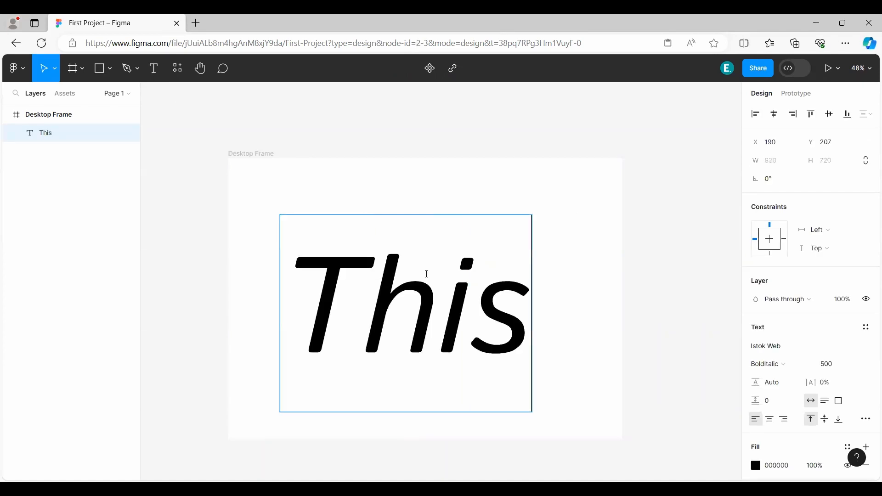
pyautogui.write(' is a line')
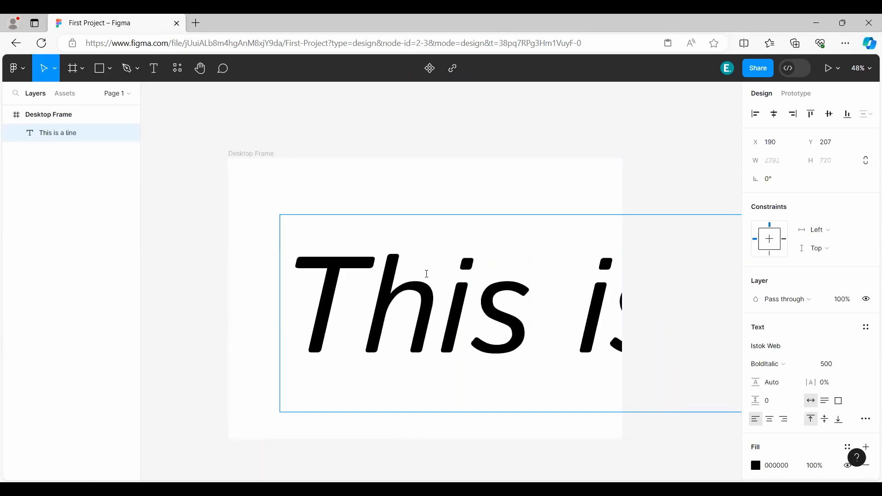
pyautogui.press('Escape')
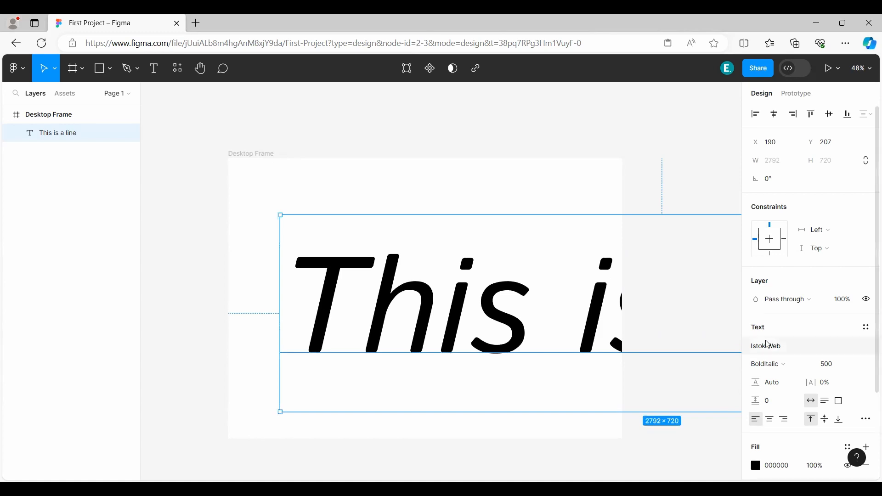
# Set the font size of the "This is a line" text to 300, and reduce it further to 200.
pyautogui.click(847, 368)
pyautogui.write('300')
pyautogui.press('Return')
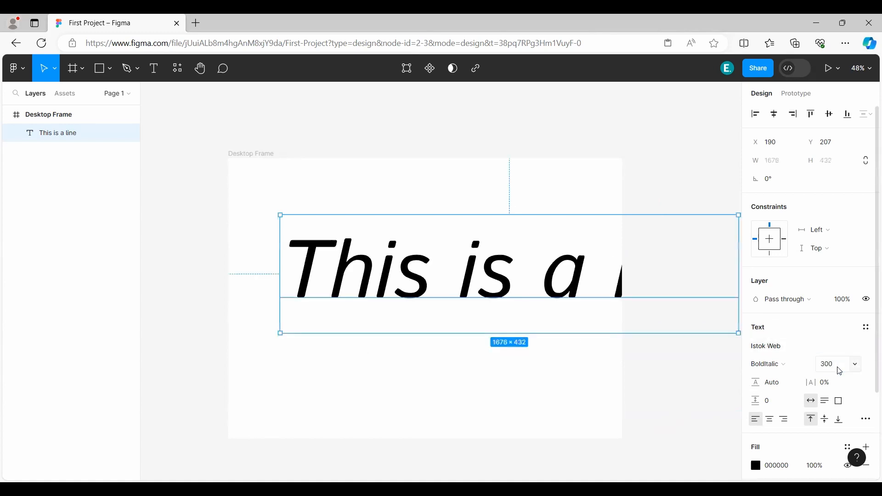
pyautogui.click(842, 371)
pyautogui.write('200')
pyautogui.press('Return')
# Move the "This is a line" text to X 162, Y 368 and set its letter spacing to -4%.
pyautogui.moveTo(512, 274); pyautogui.dragTo(507, 310)
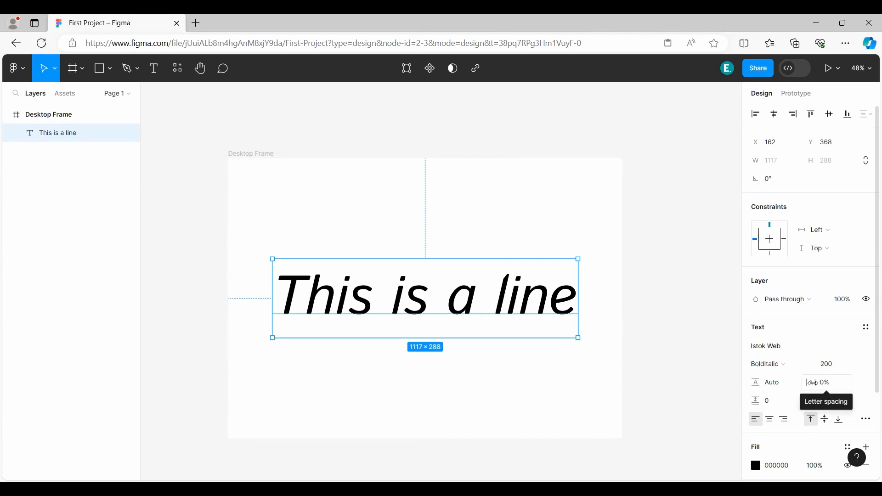
pyautogui.moveTo(811, 383)
pyautogui.mouseDown()
pyautogui.moveTo(753, 383)
pyautogui.moveTo(840, 385)
pyautogui.moveTo(811, 392)
pyautogui.mouseUp()
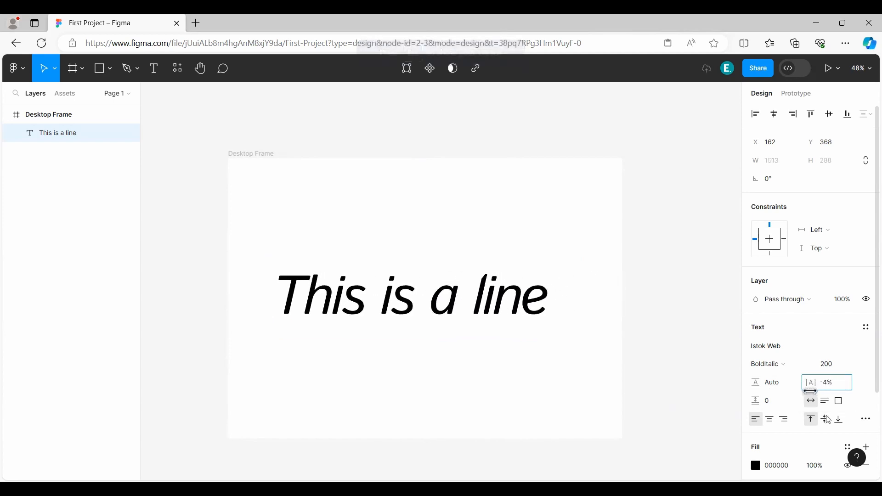
# Break the "This is a line" text onto two lines after "This is".
pyautogui.doubleClick(467, 306)
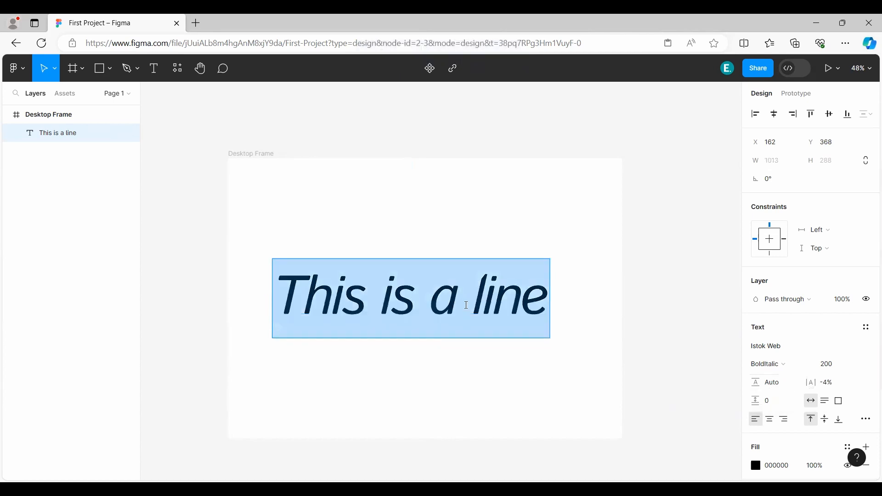
pyautogui.click(467, 306)
pyautogui.click(430, 315)
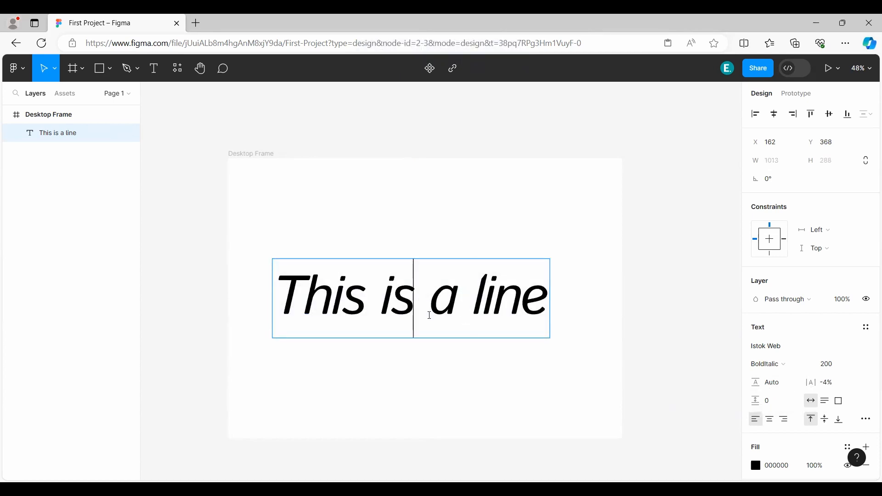
pyautogui.press('Return')
pyautogui.press('Escape')
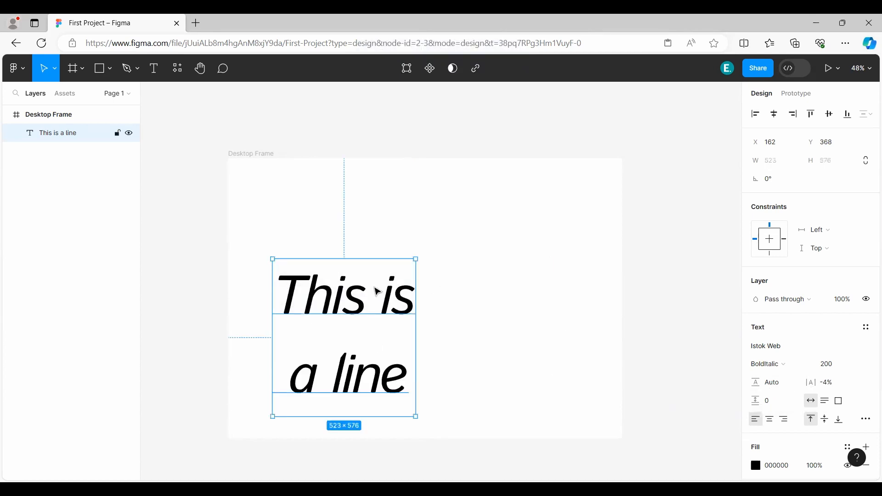
# Move the two-line text to X 422, Y 271 and set its line height to 96.4%.
pyautogui.moveTo(378, 292); pyautogui.dragTo(449, 266)
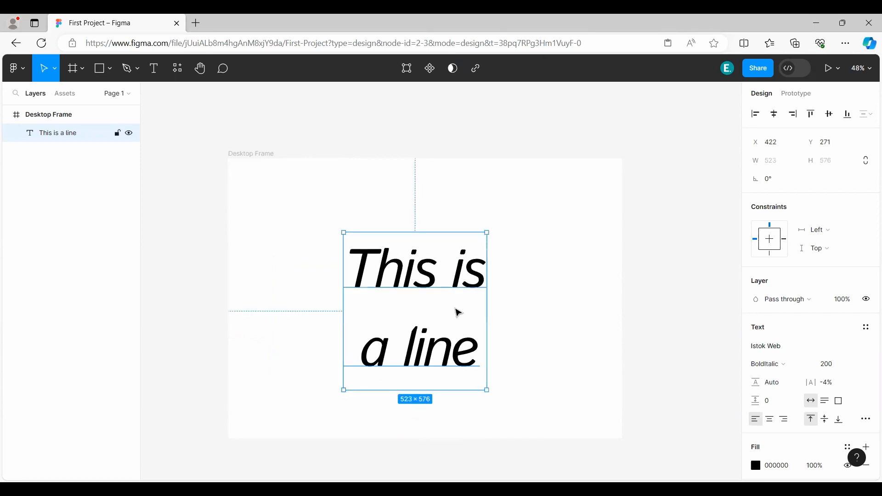
pyautogui.moveTo(756, 383); pyautogui.dragTo(705, 380)
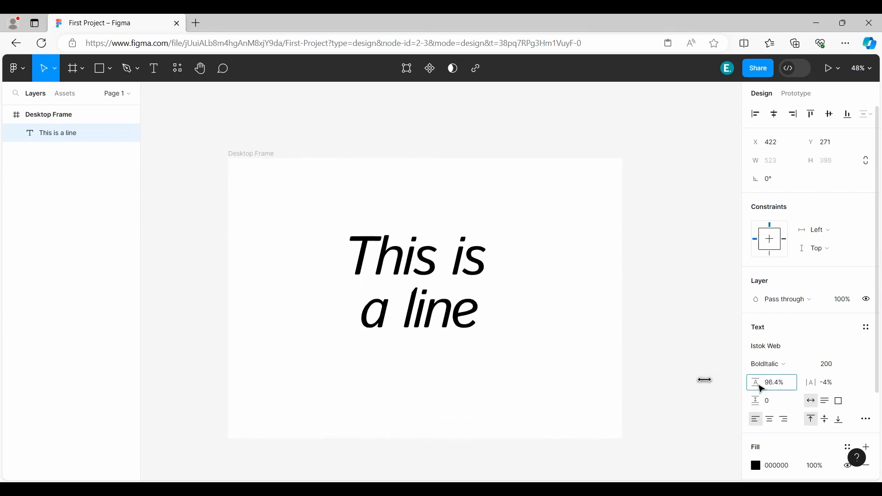
# Try center and right horizontal alignment and middle and bottom vertical alignment on the text, returning to left and top.
pyautogui.click(772, 425)
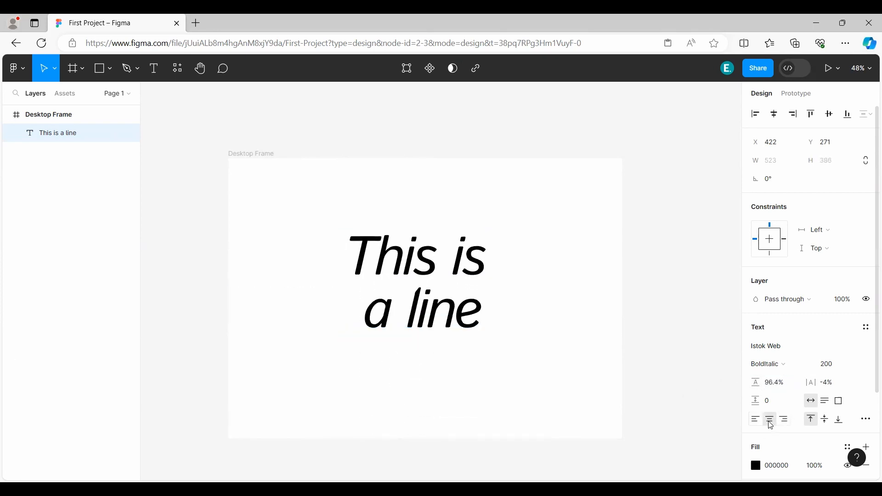
pyautogui.click(786, 422)
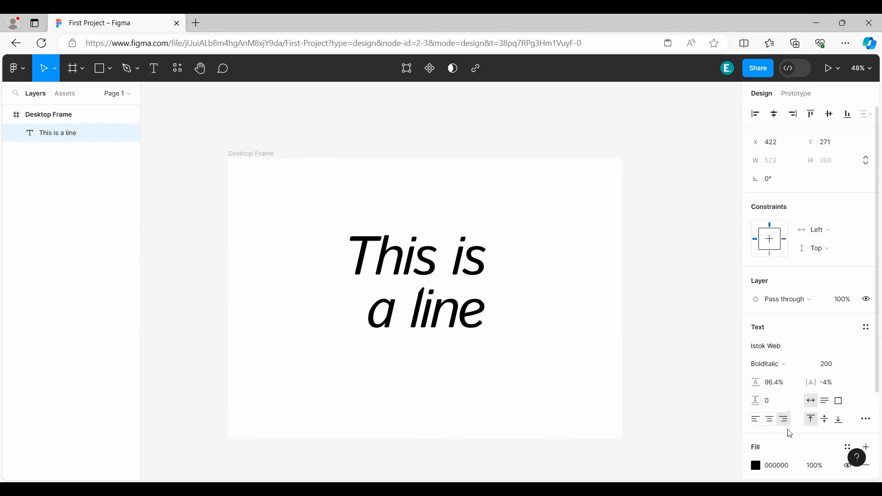
pyautogui.click(758, 423)
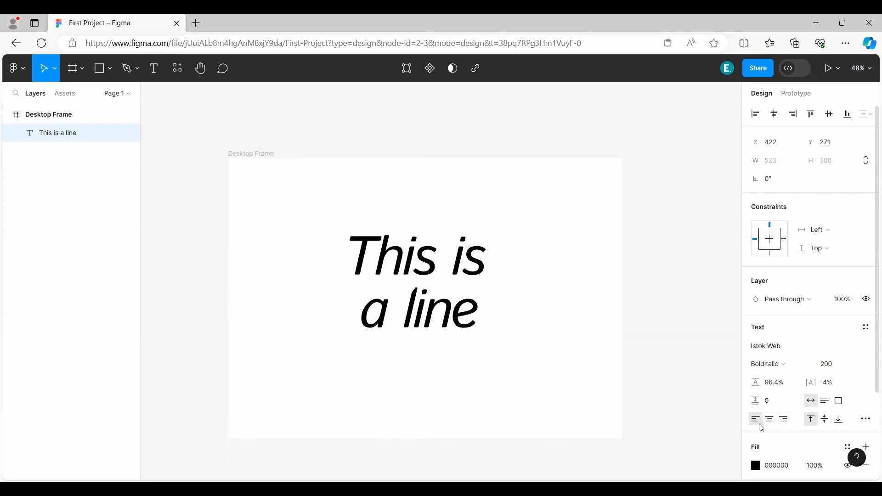
pyautogui.click(827, 422)
pyautogui.click(841, 422)
pyautogui.click(815, 423)
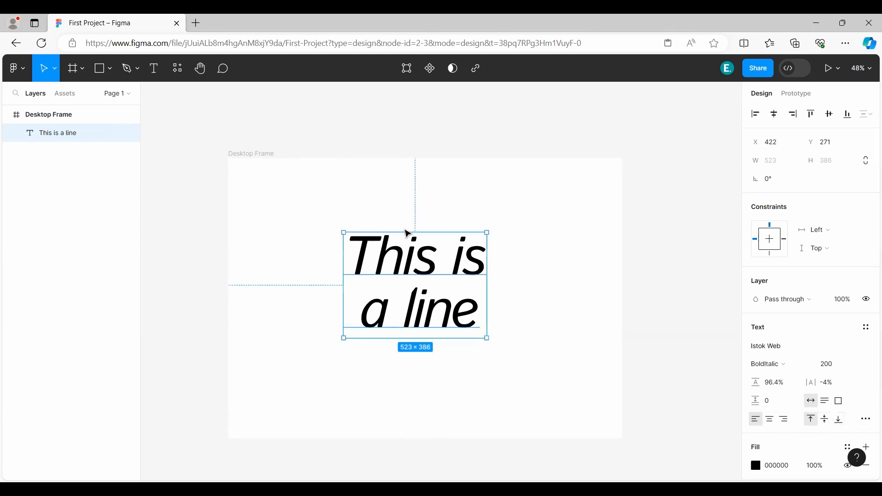
# Enlarge the text box to 873 × 680 with its X at 72, and align its text to the horizontal center and vertical middle.
pyautogui.moveTo(346, 337); pyautogui.dragTo(247, 418)
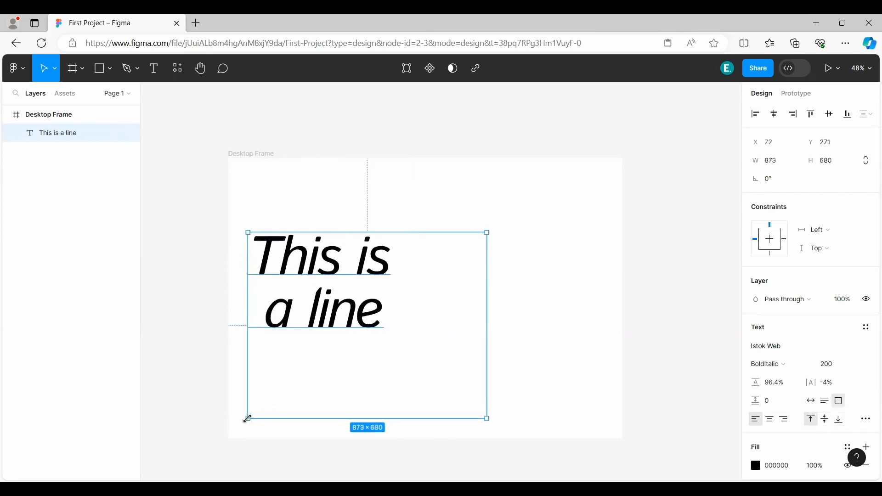
pyautogui.click(829, 422)
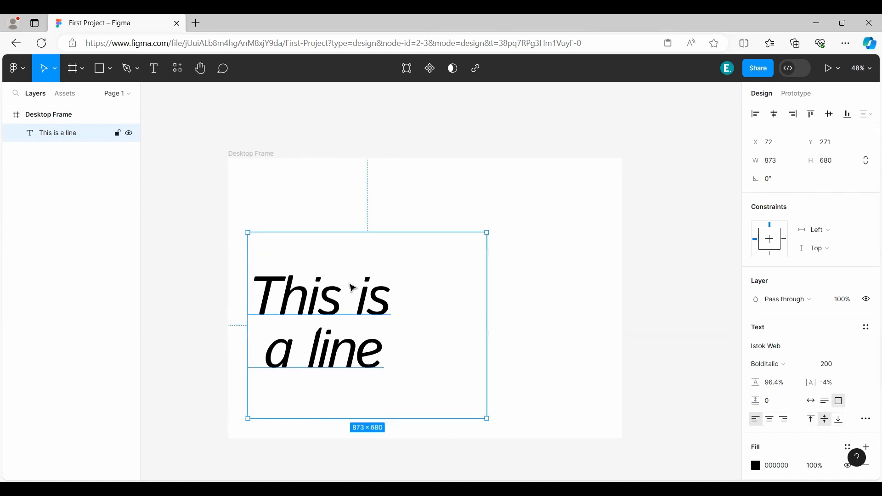
pyautogui.click(841, 420)
pyautogui.click(827, 421)
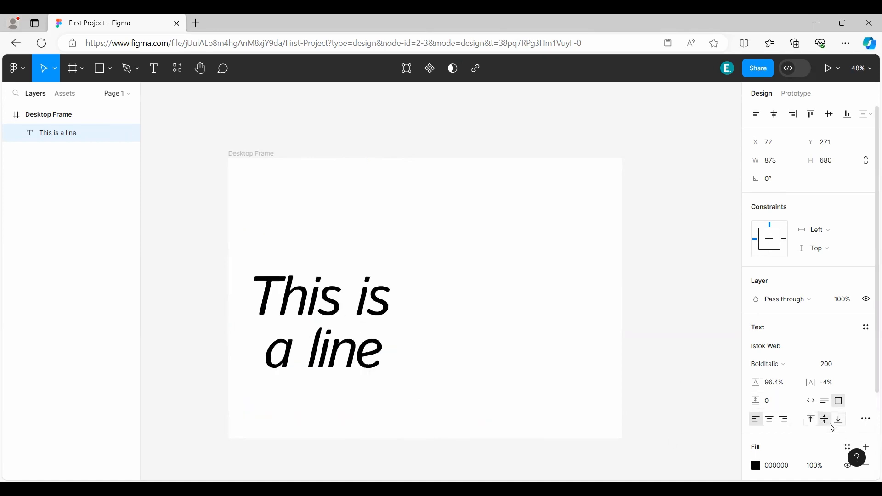
pyautogui.click(771, 420)
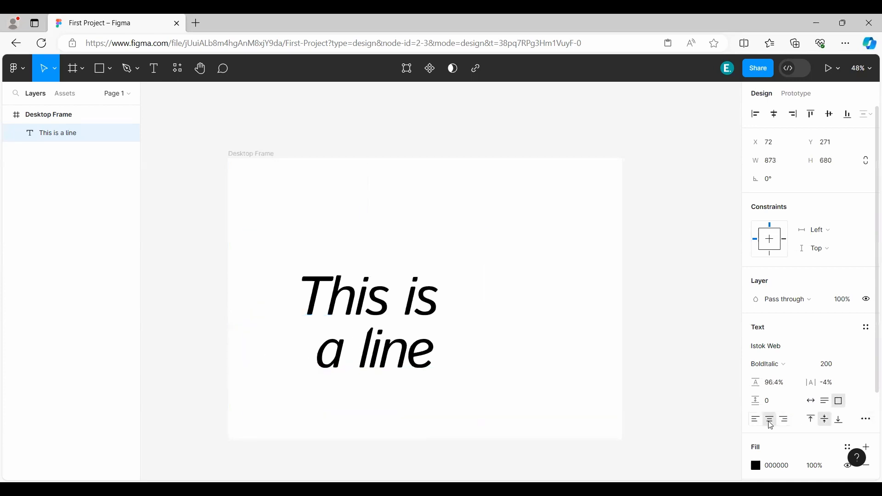
# Shrink the text box to its content with auto width and set its resizing to fixed size.
pyautogui.click(816, 406)
pyautogui.click(839, 402)
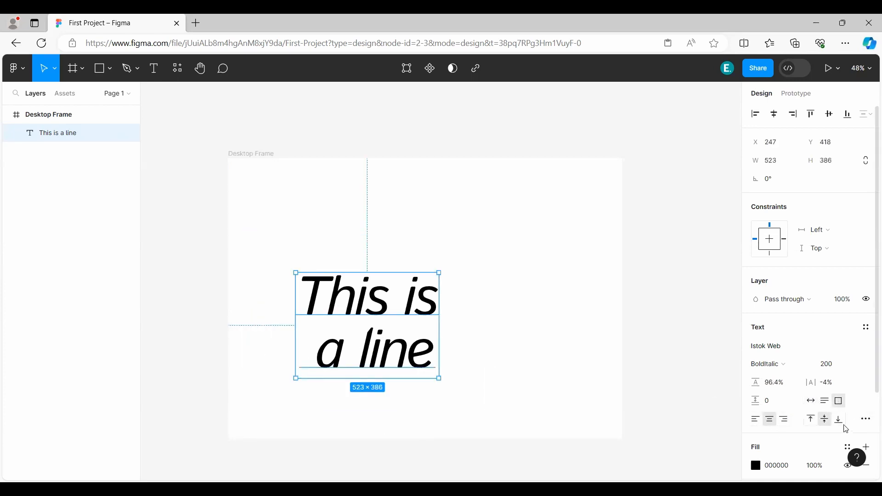
# Open the type settings, try the underline and strikethrough decorations on the text, and set the decoration back to none.
pyautogui.click(868, 422)
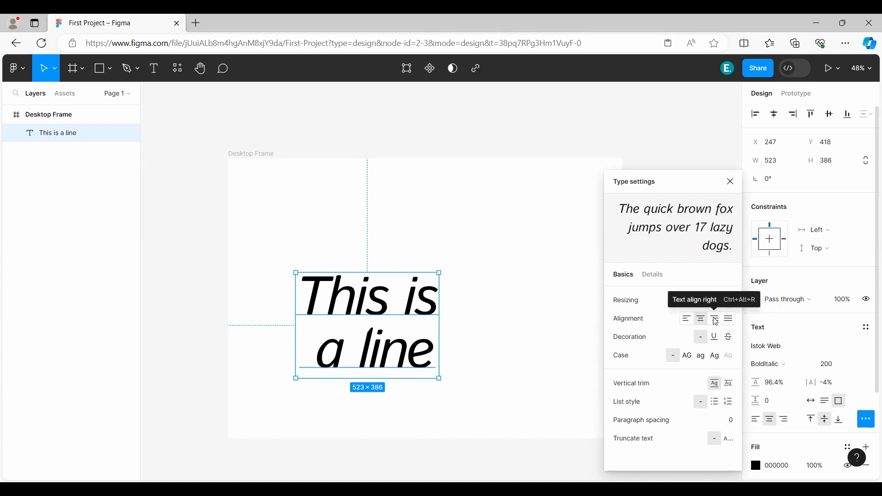
pyautogui.click(715, 336)
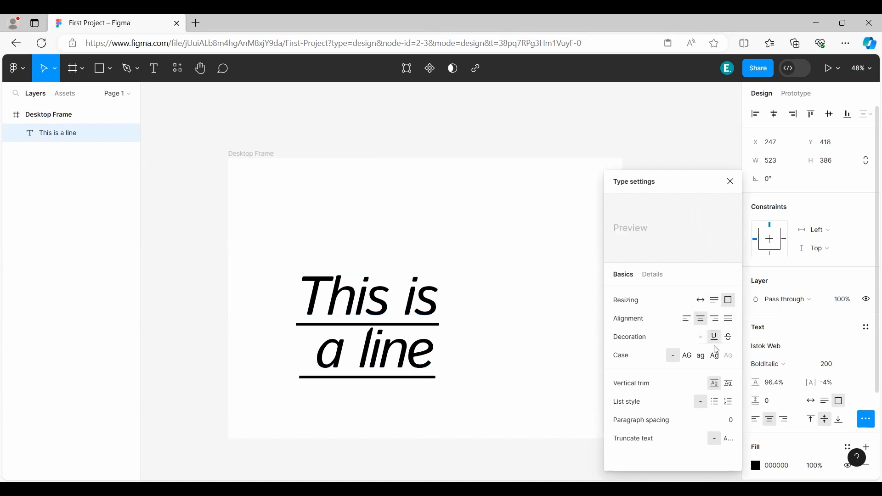
pyautogui.click(731, 337)
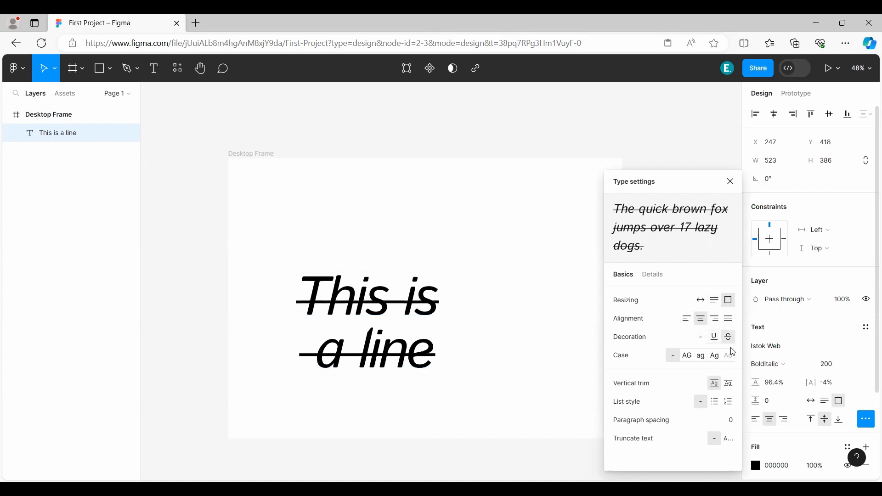
pyautogui.click(701, 339)
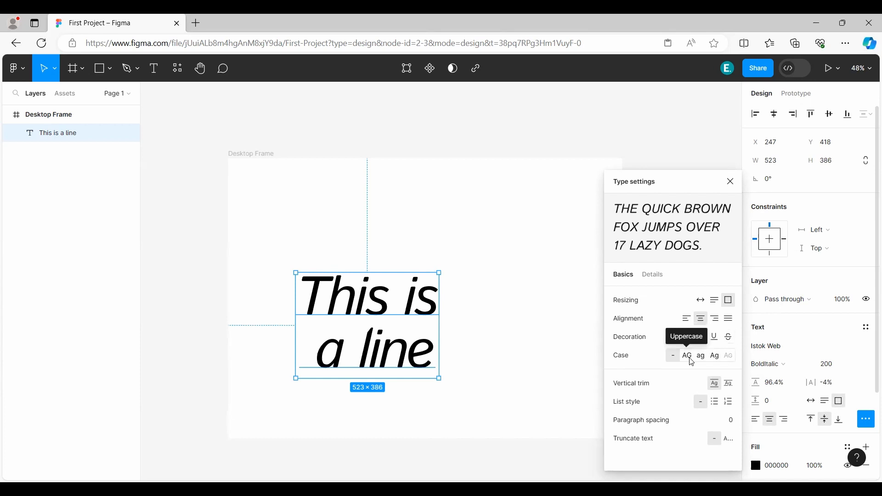
# Try uppercase, lowercase and title case on the text and restore its original case.
pyautogui.click(694, 361)
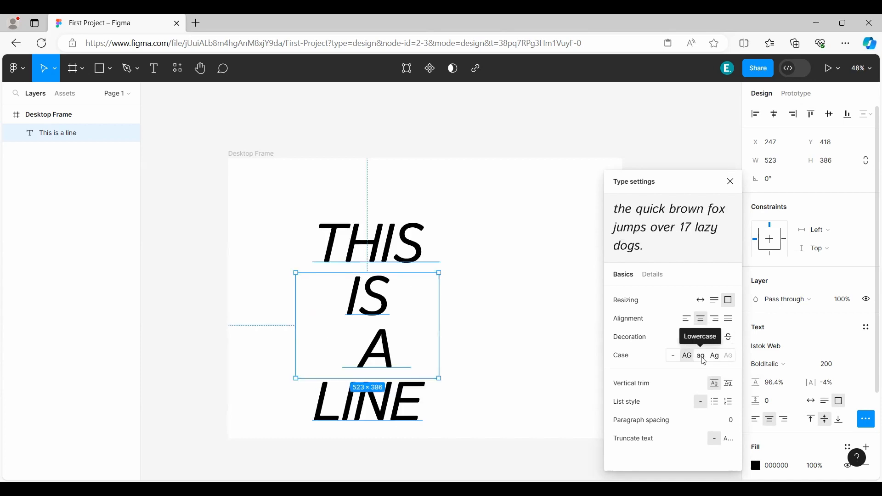
pyautogui.click(702, 362)
pyautogui.click(719, 362)
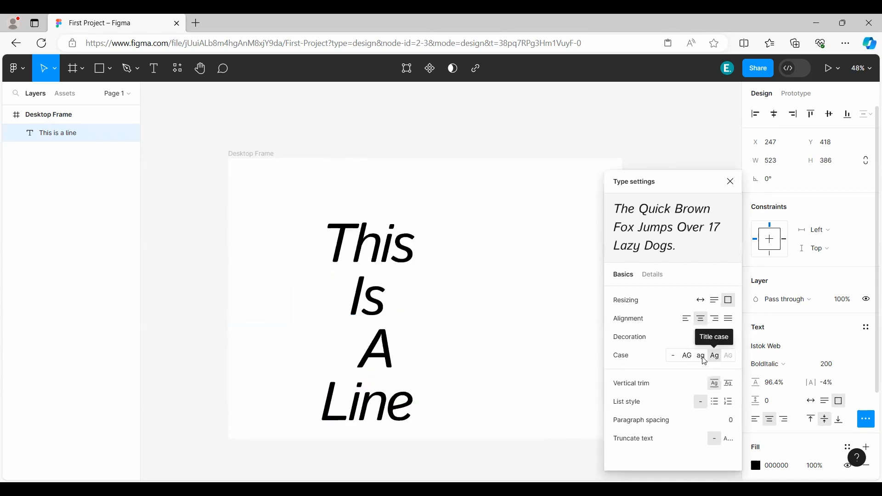
pyautogui.click(674, 356)
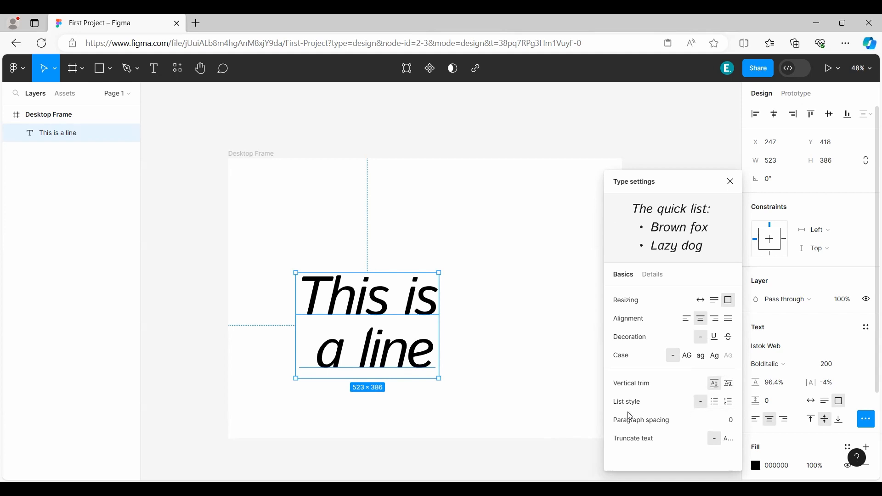
# Try the bulleted and numbered list styles on the text and return to no list.
pyautogui.click(722, 405)
pyautogui.click(728, 405)
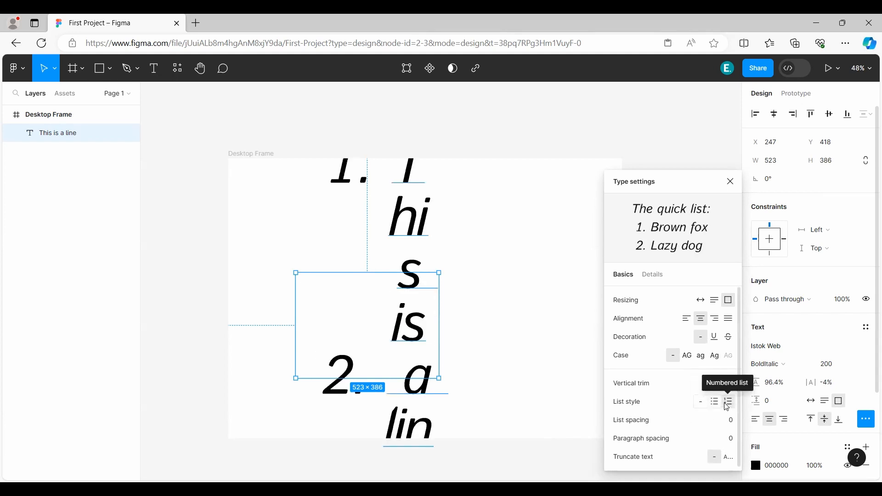
pyautogui.click(700, 402)
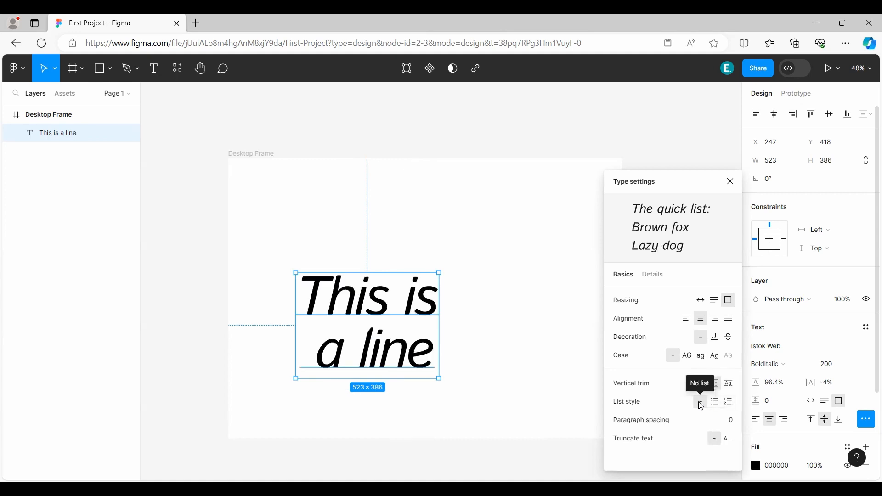
pyautogui.click(733, 406)
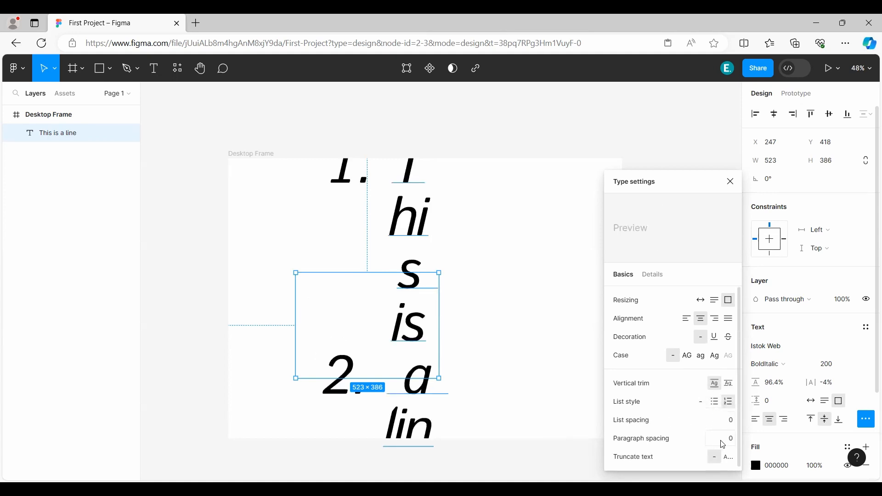
pyautogui.click(715, 403)
pyautogui.click(701, 402)
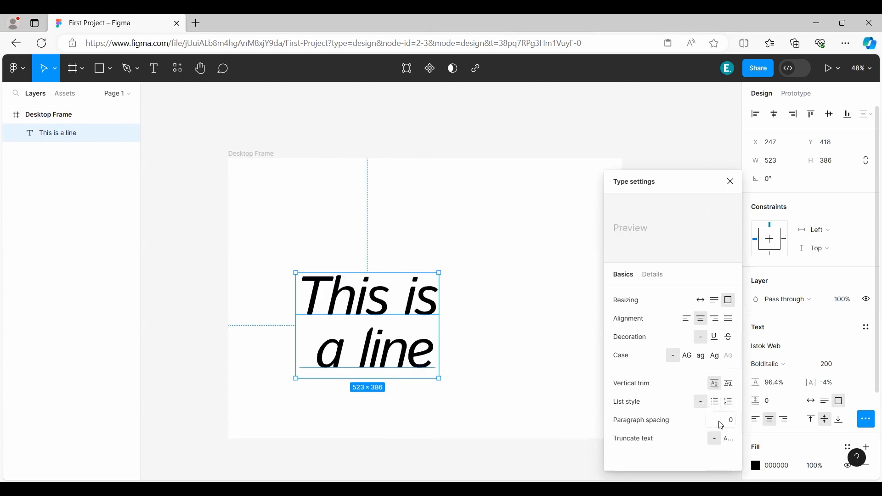
# Set the text's paragraph spacing to 50 and close the type settings.
pyautogui.click(733, 427)
pyautogui.write('50')
pyautogui.press('Return')
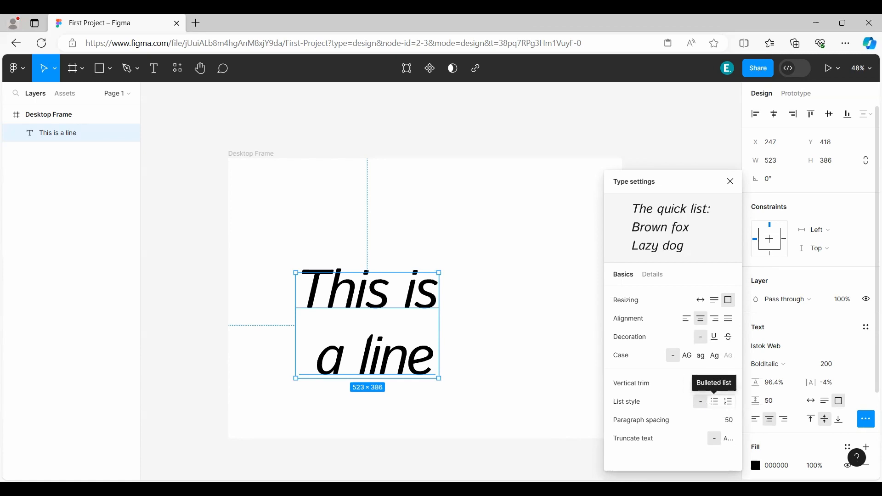
pyautogui.click(732, 182)
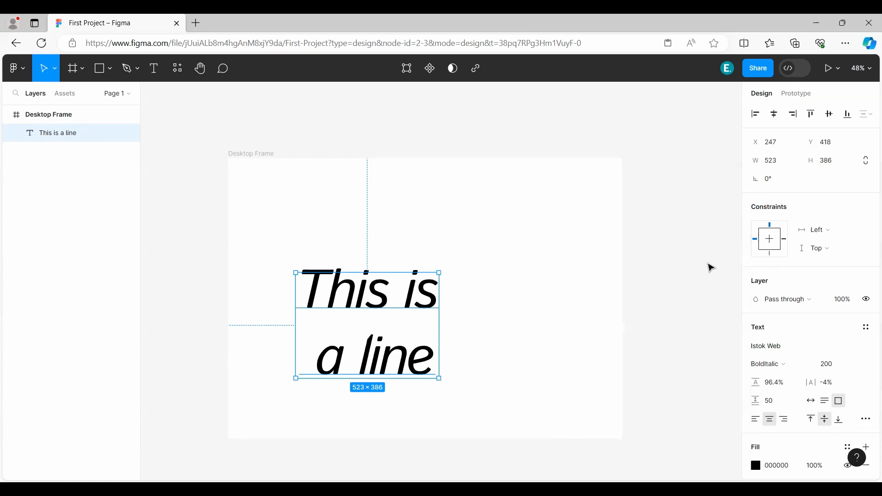
# Move the two-line text up and left in the Desktop Frame to X 96, Y 153.
pyautogui.scroll(-3, 802, 333)
pyautogui.scroll(3, 802, 333)
pyautogui.moveTo(348, 305); pyautogui.dragTo(306, 232)
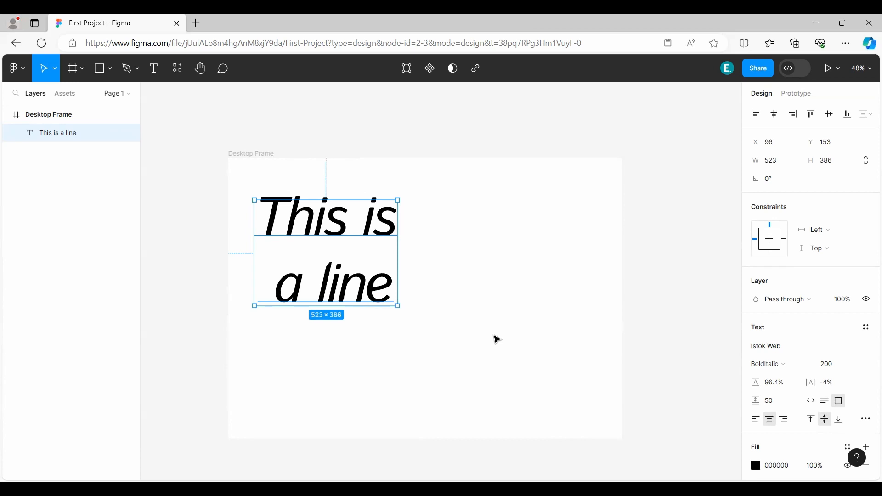
# Add a text layer reading "hrt" beside the "This is a line" text in the Desktop Frame.
pyautogui.click(154, 78)
pyautogui.click(480, 257)
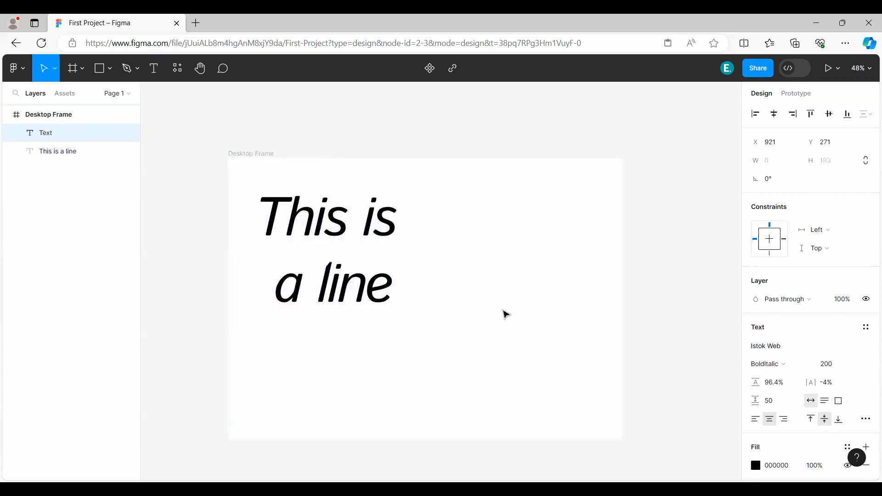
pyautogui.write('hrt')
pyautogui.press('Escape')
pyautogui.rightClick(332, 225)
pyautogui.moveTo(332, 227)
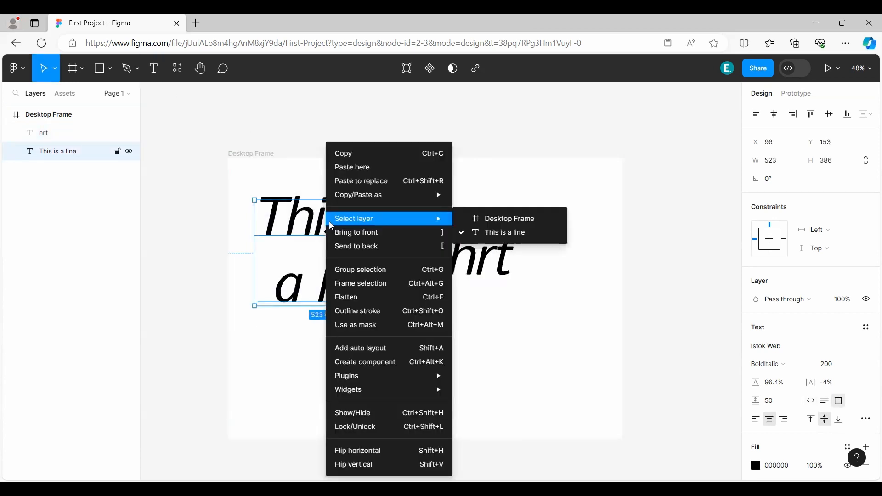
pyautogui.press('Escape')
# Delete both the "hrt" and "This is a line" text layers from the Desktop Frame.
pyautogui.click(451, 342)
pyautogui.moveTo(518, 373); pyautogui.dragTo(314, 224)
pyautogui.press('Delete')
# Draw a rectangle about 254 × 282 at about X 72, Y 129 in the Desktop Frame.
pyautogui.click(101, 69)
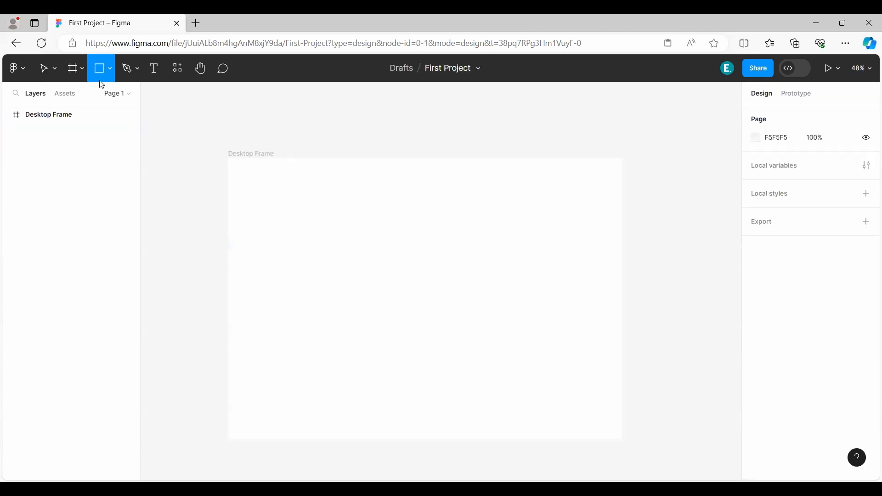
pyautogui.moveTo(248, 194); pyautogui.dragTo(317, 271)
# Add a text layer reading "text" and position it beside the rectangle at X 433, Y 163.
pyautogui.press('t')
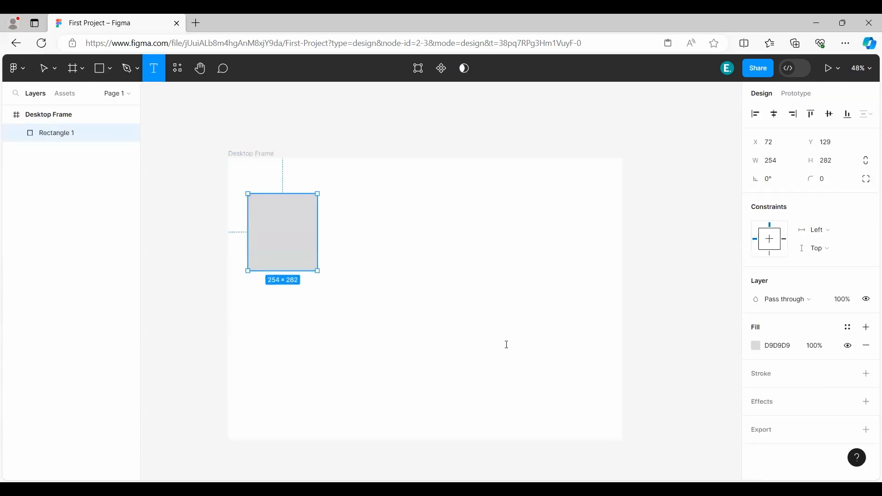
pyautogui.click(510, 347)
pyautogui.write('text')
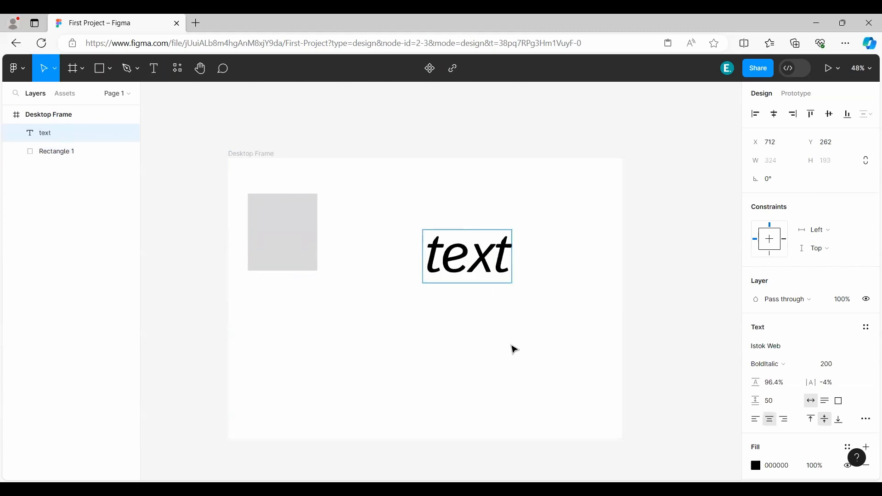
pyautogui.press('Escape')
pyautogui.moveTo(467, 269); pyautogui.dragTo(390, 242)
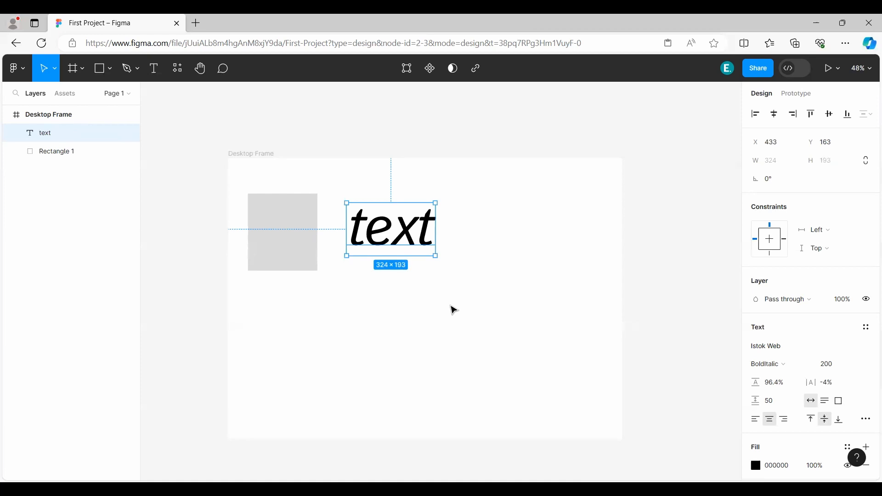
# Duplicate the rectangle to about X 306, Y 585 and the "text" layer to about X 855, Y 431 in the Desktop Frame.
pyautogui.click(465, 323)
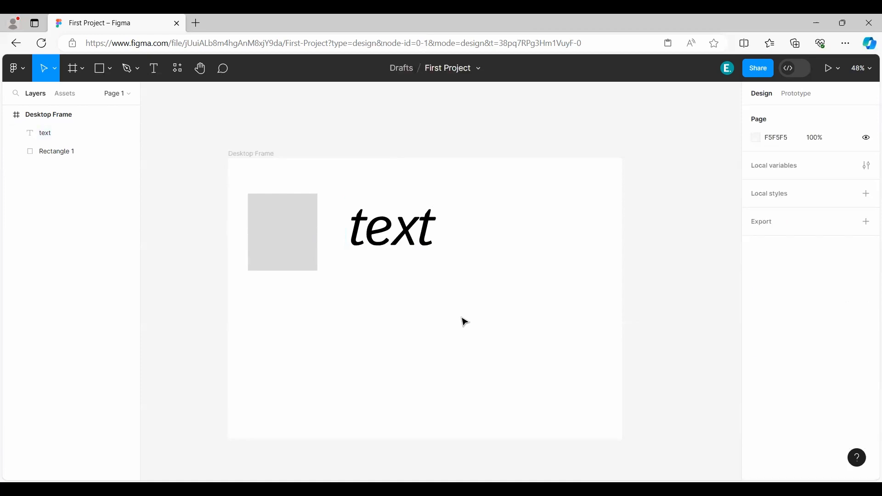
pyautogui.click(290, 250)
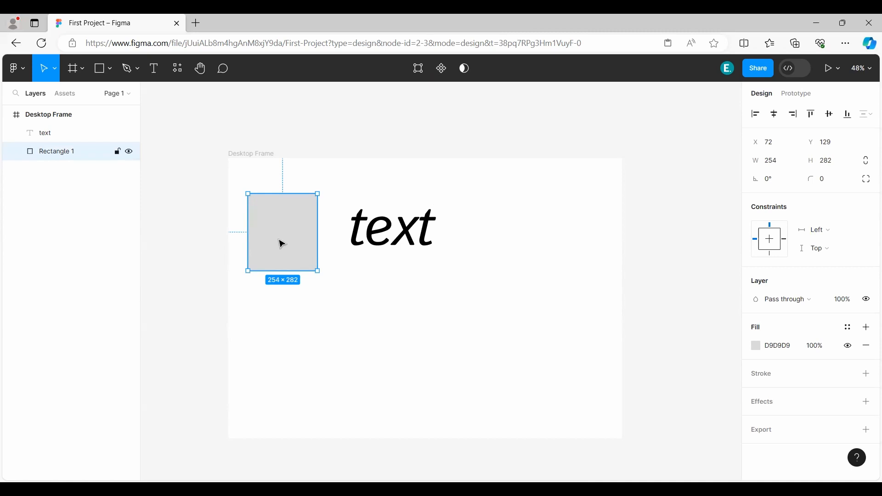
pyautogui.hotkey('ctrl', 'd')
pyautogui.moveTo(281, 244); pyautogui.dragTo(346, 369)
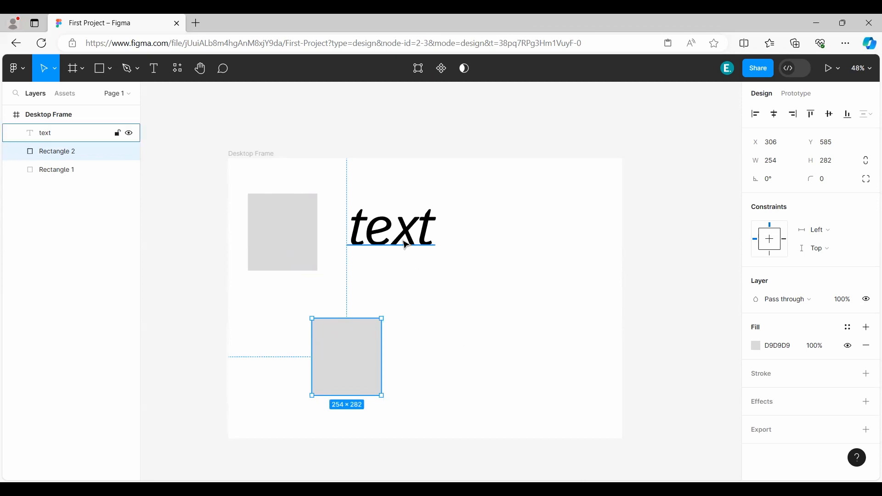
pyautogui.moveTo(405, 235); pyautogui.dragTo(529, 312)
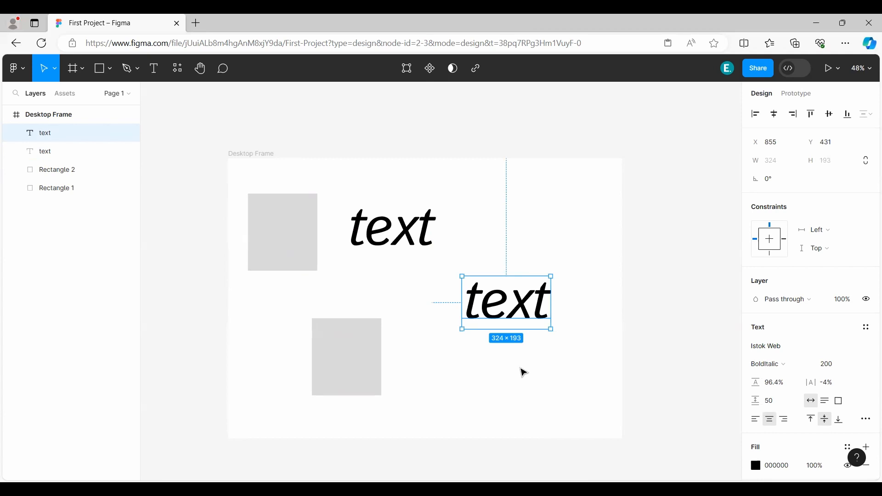
# Delete both rectangles and both "text" layers from the Desktop Frame.
pyautogui.rightClick(386, 236)
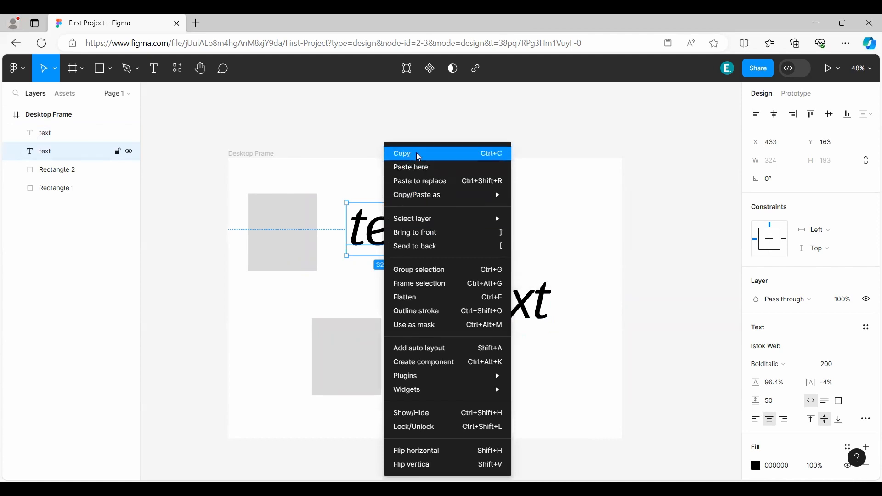
pyautogui.click(315, 311)
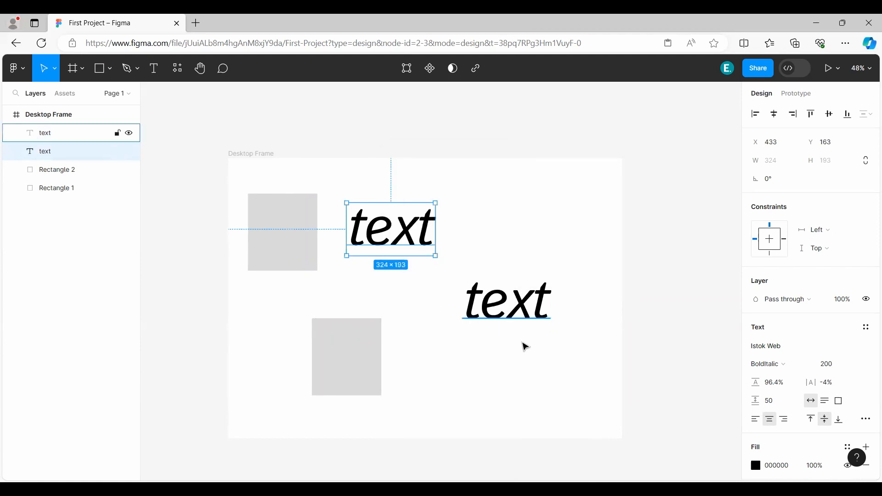
pyautogui.moveTo(536, 390); pyautogui.dragTo(281, 208)
pyautogui.press('Delete')
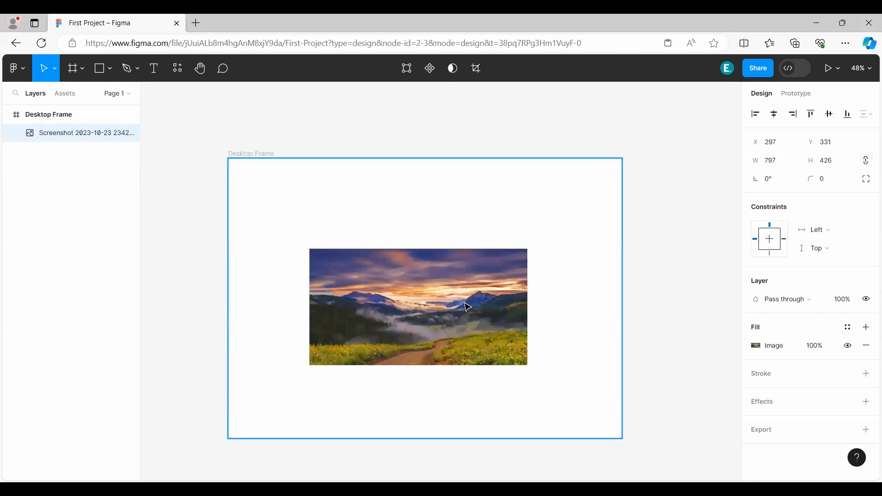
# Place the mountain landscape screenshot in the Desktop Frame, sized about 1119 × 754 at about X 161, Y 135.
pyautogui.moveTo(465, 314)
pyautogui.mouseDown()
pyautogui.moveTo(482, 314)
pyautogui.moveTo(472, 313)
pyautogui.mouseUp()
pyautogui.moveTo(316, 249); pyautogui.dragTo(227, 158)
pyautogui.moveTo(373, 272); pyautogui.dragTo(420, 309)
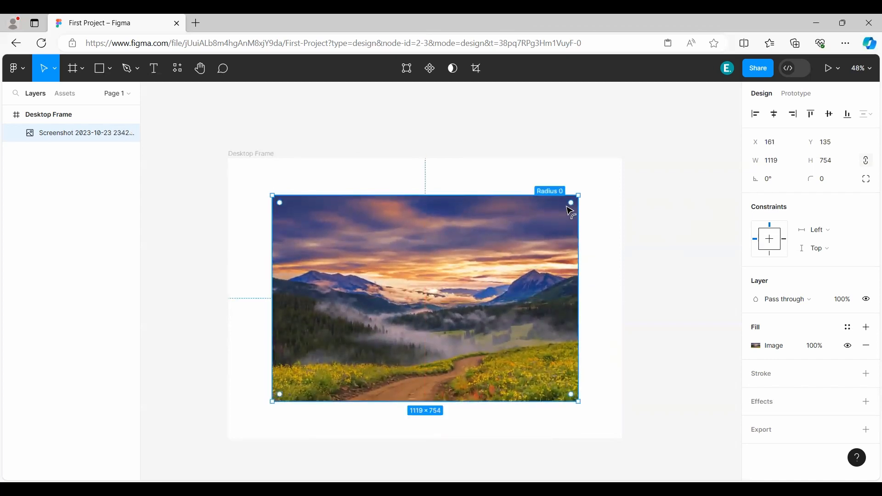
# Round the landscape image's corners to a radius of about 160 and resize it to about 928 × 539 at X 77, Y 105.
pyautogui.moveTo(571, 213); pyautogui.dragTo(519, 226)
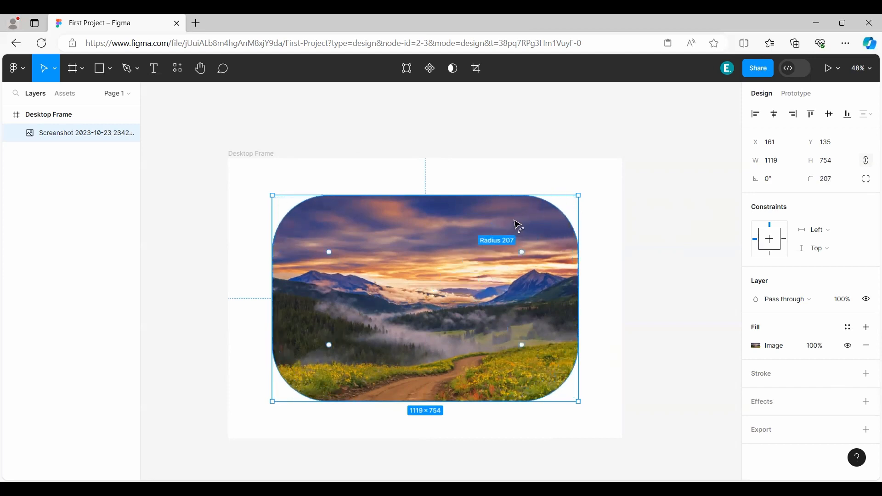
pyautogui.click(626, 282)
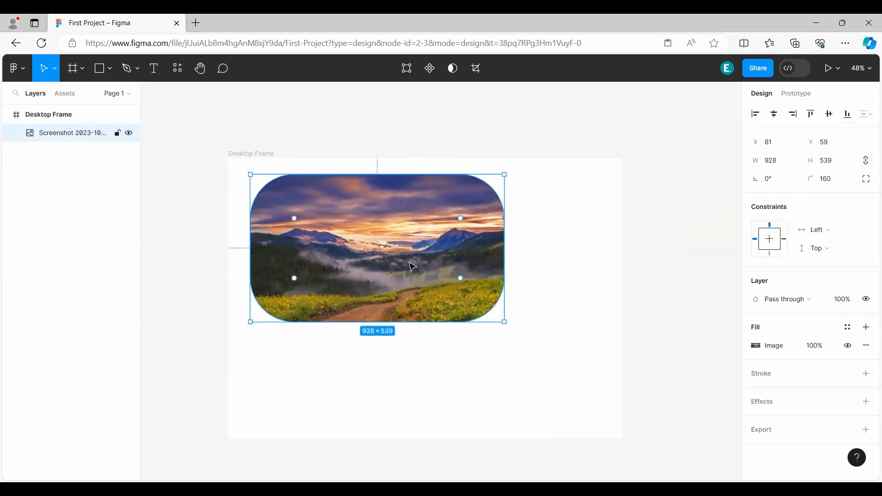
pyautogui.moveTo(407, 262)
pyautogui.mouseDown()
pyautogui.moveTo(415, 285)
pyautogui.moveTo(407, 276)
pyautogui.mouseUp()
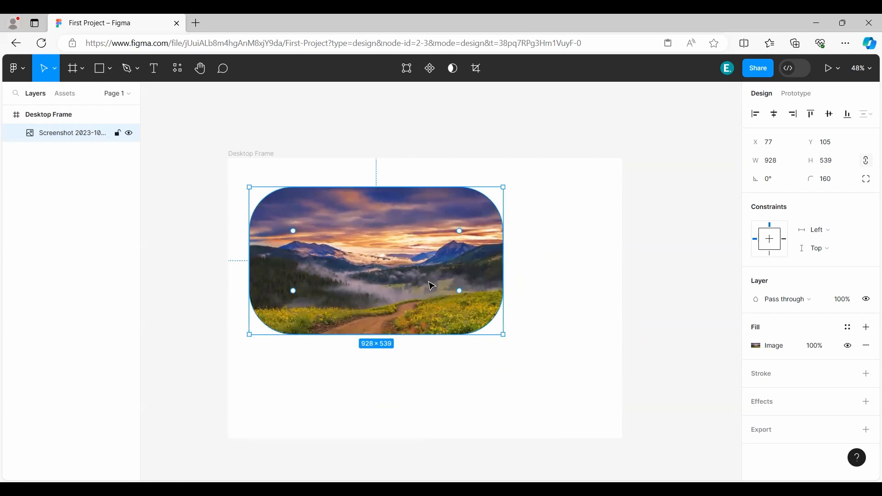
# Replace a trial stroke on the landscape image with a Drop shadow effect.
pyautogui.click(780, 376)
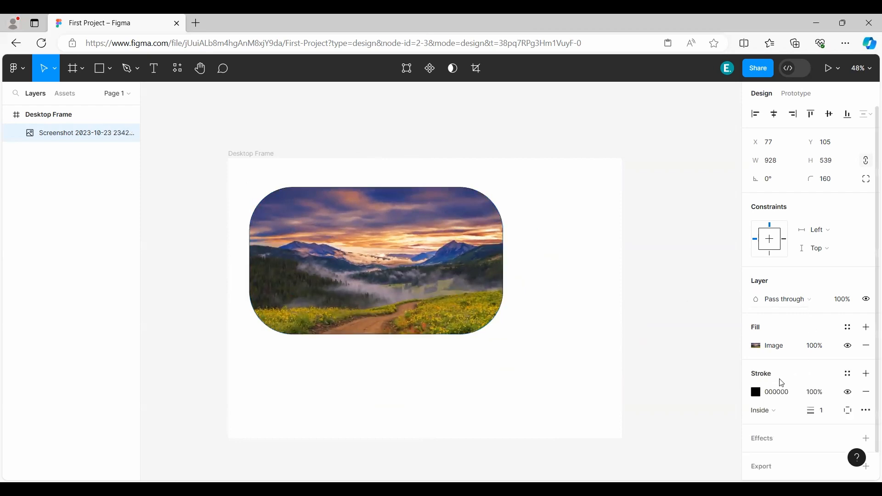
pyautogui.click(867, 392)
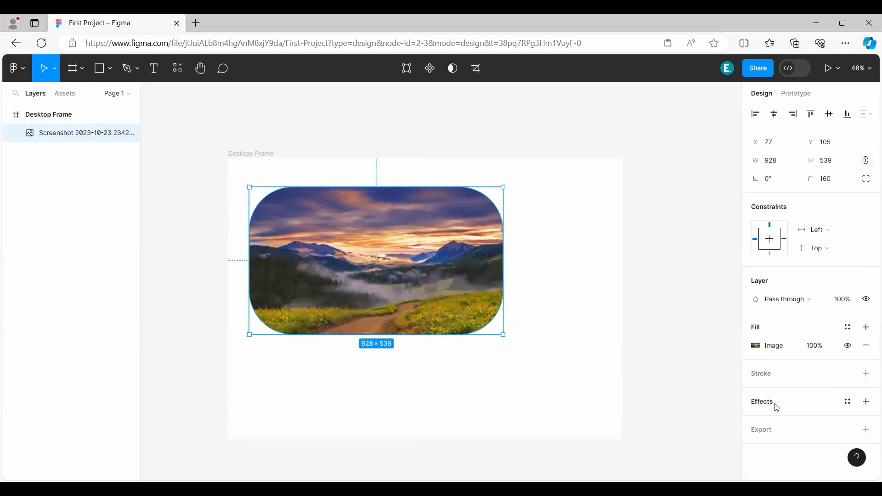
pyautogui.click(778, 408)
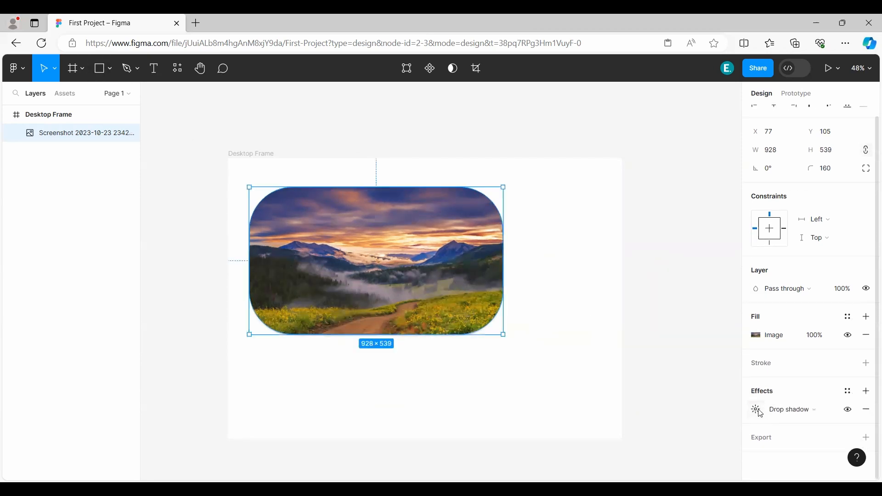
pyautogui.click(800, 410)
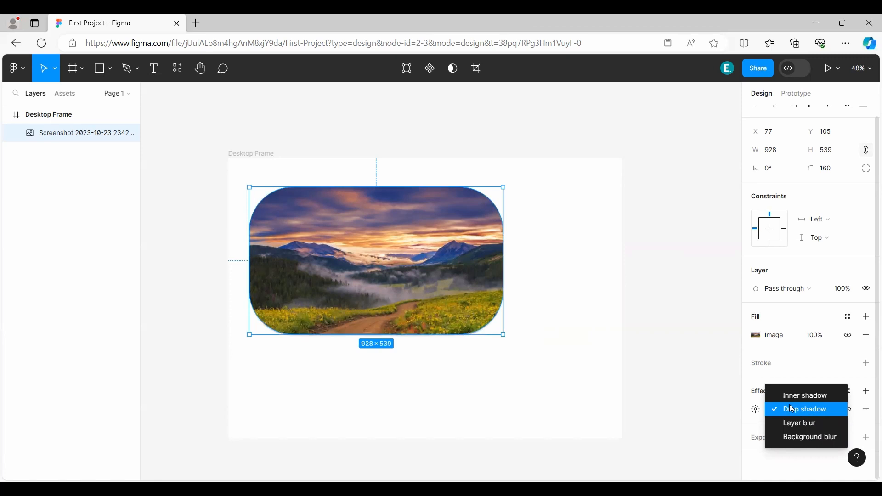
pyautogui.click(803, 410)
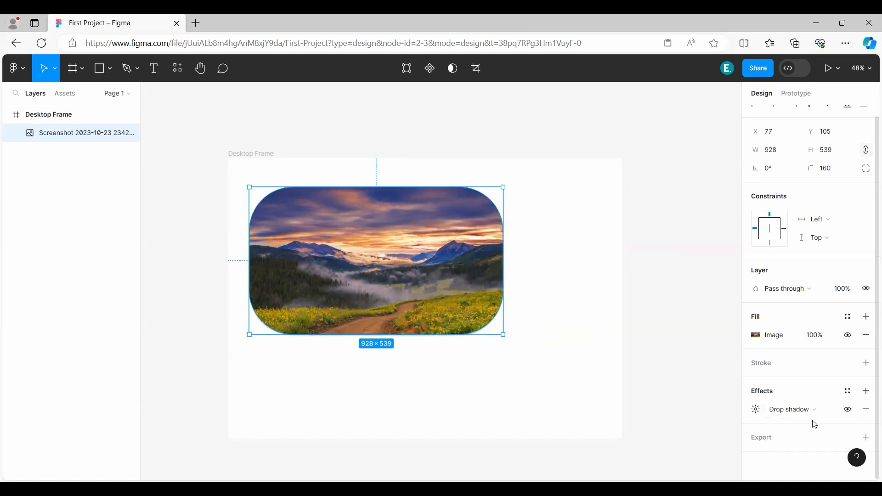
# Set the image's drop shadow to about X 13, Y 15 and Blur 34, and adjust its Spread.
pyautogui.click(757, 412)
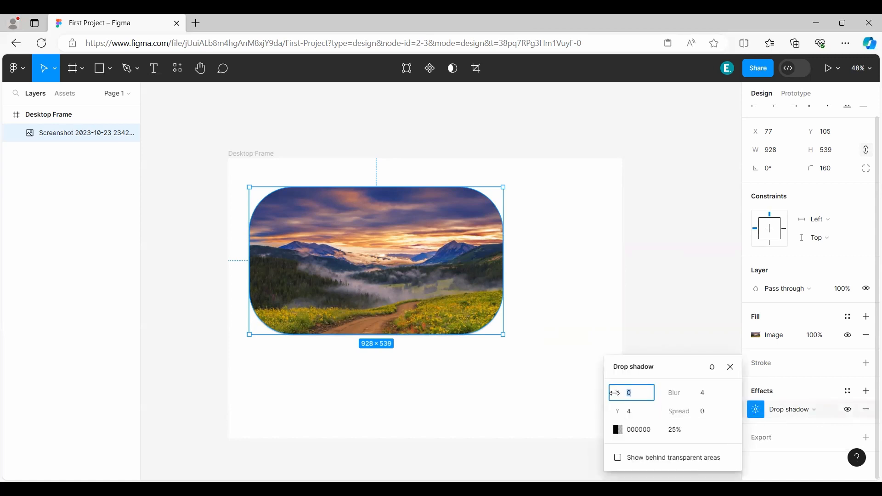
pyautogui.moveTo(616, 393); pyautogui.dragTo(630, 413)
pyautogui.moveTo(674, 393); pyautogui.dragTo(779, 395)
pyautogui.moveTo(688, 414); pyautogui.dragTo(782, 396)
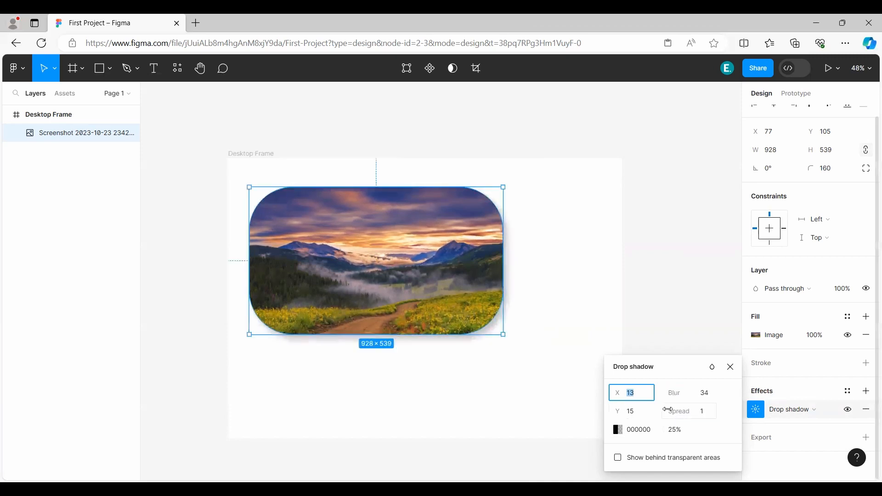
pyautogui.moveTo(680, 410)
pyautogui.mouseDown()
pyautogui.moveTo(718, 411)
pyautogui.moveTo(678, 410)
pyautogui.mouseUp()
pyautogui.click(730, 368)
# Try Layer blur and Background blur as the image's effect type, and switch it back to Drop shadow.
pyautogui.click(802, 409)
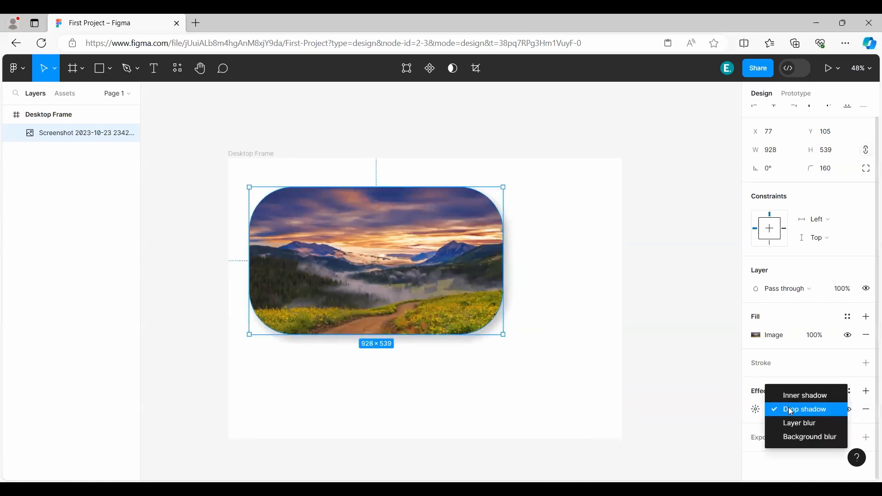
pyautogui.click(803, 429)
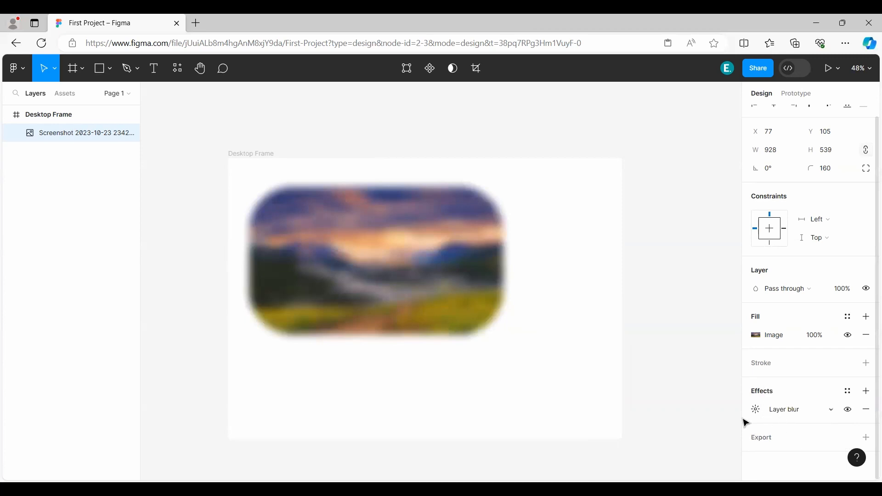
pyautogui.click(789, 420)
pyautogui.click(801, 423)
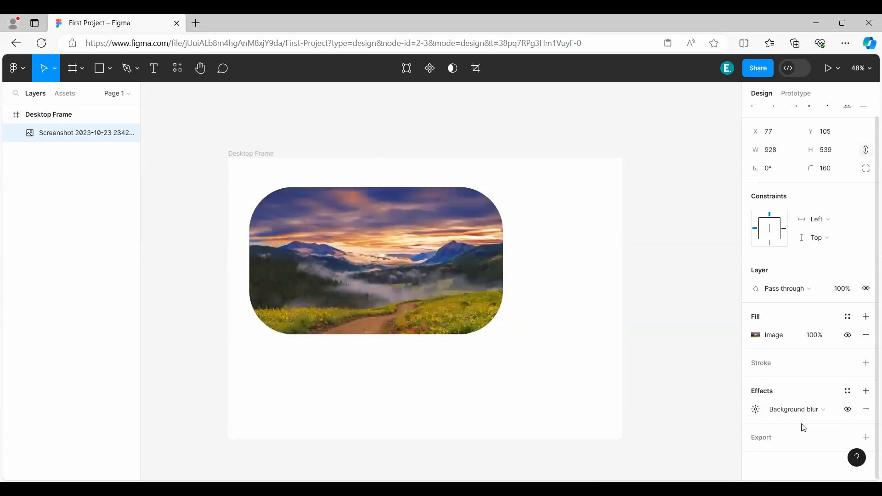
pyautogui.click(797, 410)
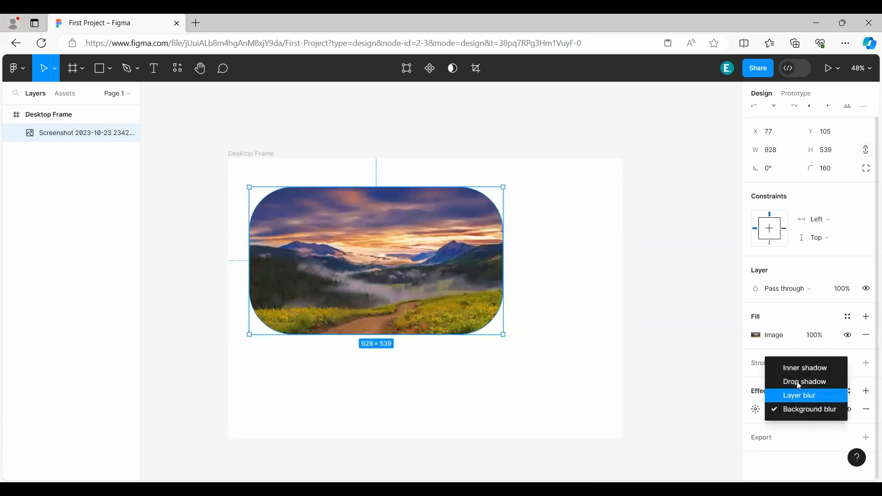
pyautogui.click(802, 384)
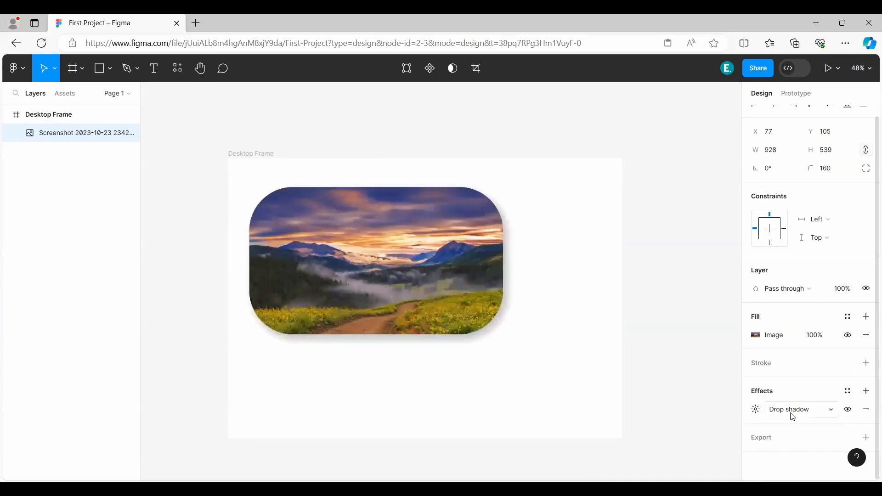
# Toggle the drop shadow's visibility, remove the effect, and restore a Drop shadow on the image.
pyautogui.click(849, 412)
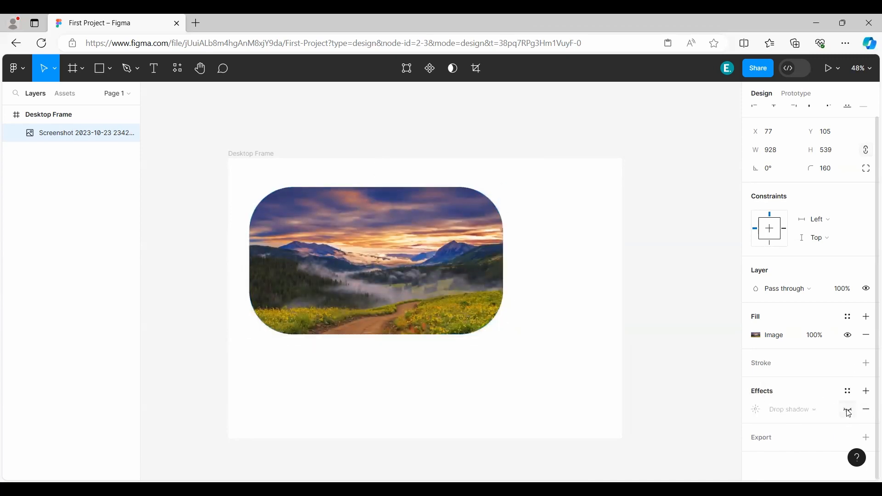
pyautogui.click(849, 412)
pyautogui.click(868, 410)
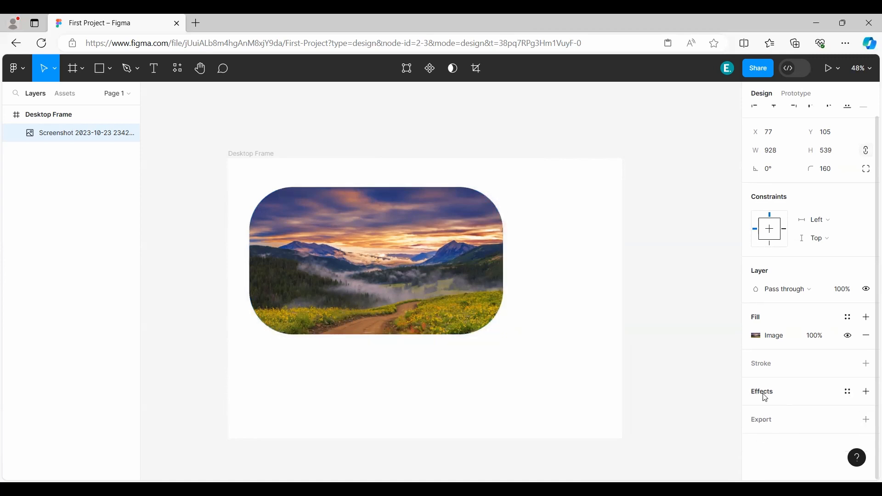
pyautogui.hotkey('ctrl', 'z')
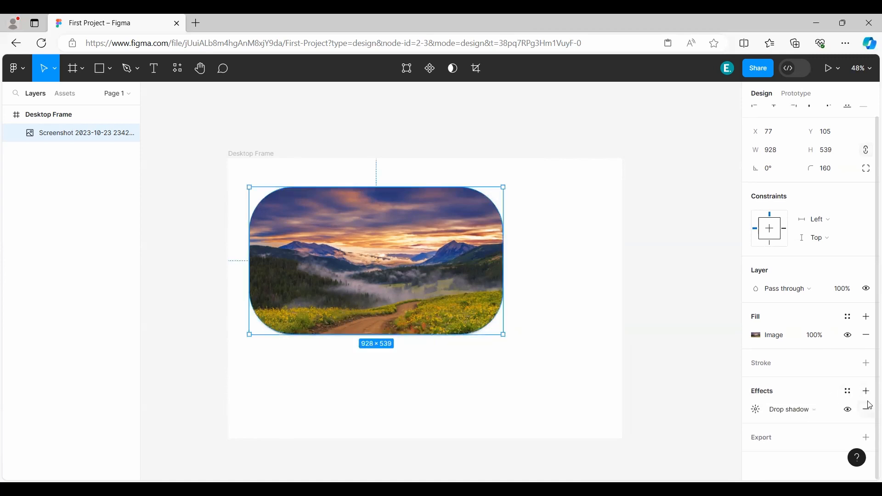
# Add a second effect to the image and set its type to Layer blur.
pyautogui.click(866, 392)
pyautogui.click(787, 429)
pyautogui.click(798, 415)
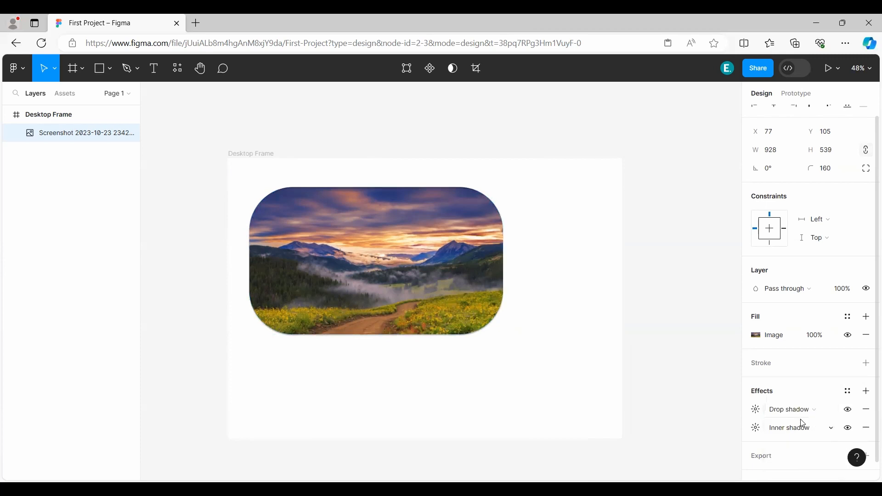
pyautogui.click(793, 421)
pyautogui.click(800, 447)
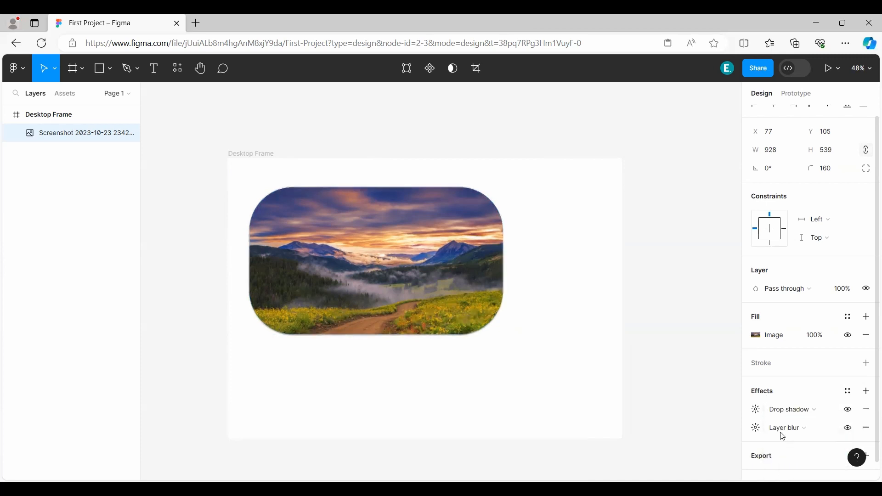
# Remove the Drop shadow and Layer blur effects from the image and move it to about X 232, Y 221.
pyautogui.click(868, 412)
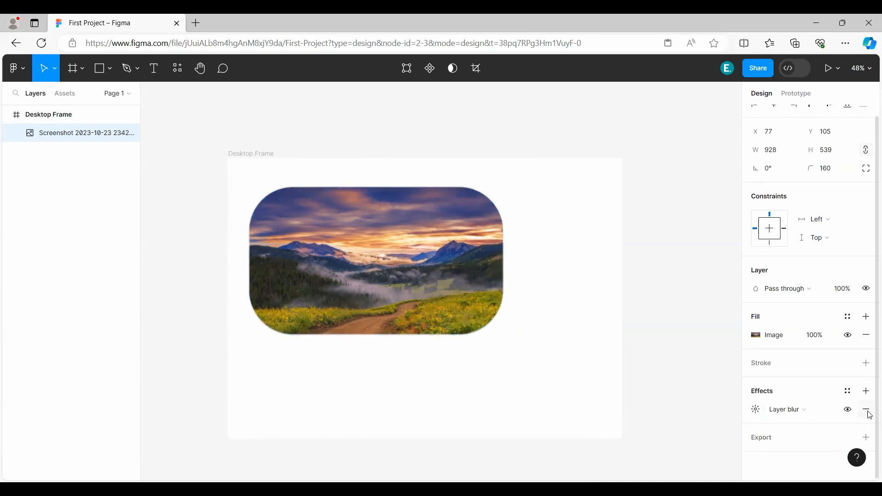
pyautogui.click(868, 410)
pyautogui.moveTo(363, 251); pyautogui.dragTo(406, 282)
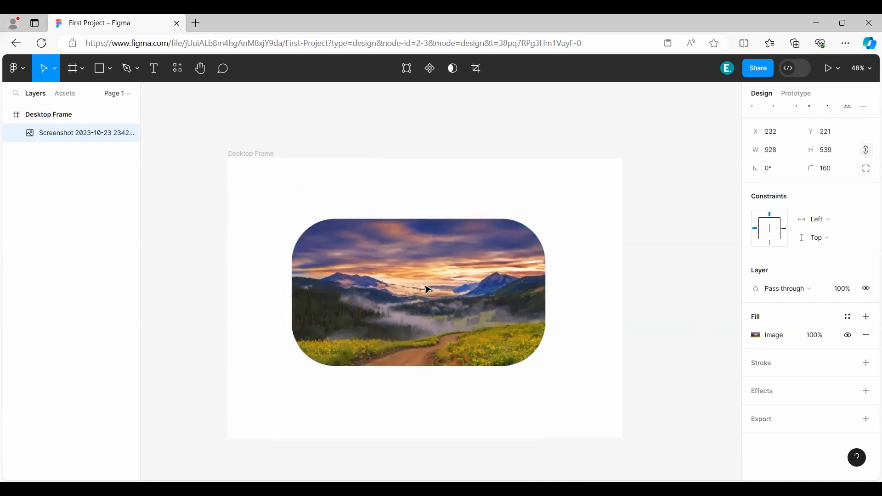
# Search the plugins for "filter" and read the usage notes and effects list of the Filter / effects plugin.
pyautogui.click(177, 70)
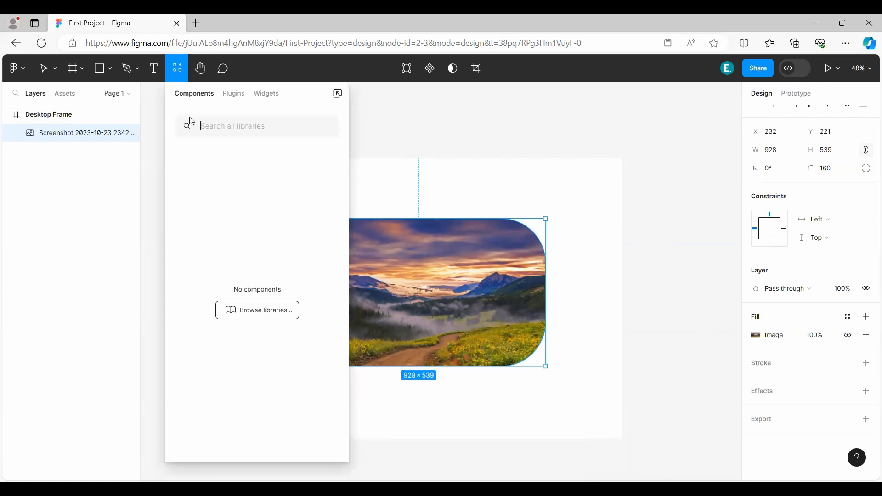
pyautogui.click(235, 97)
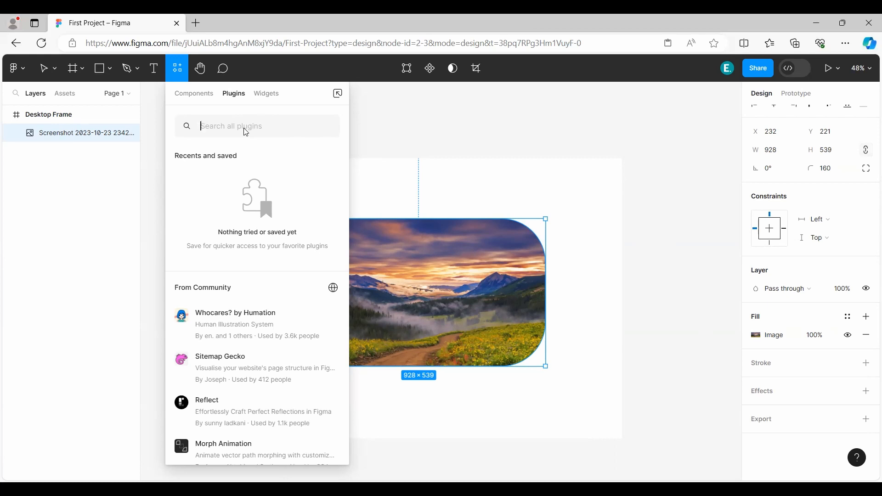
pyautogui.write('filter')
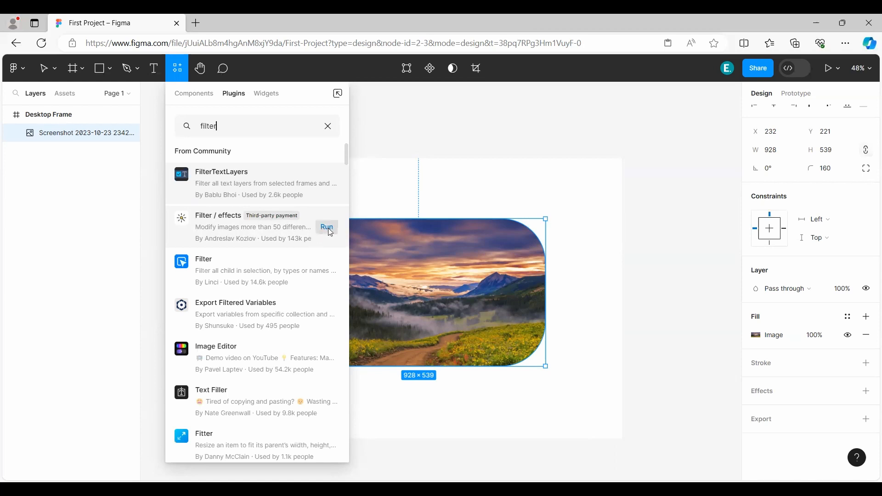
pyautogui.click(218, 224)
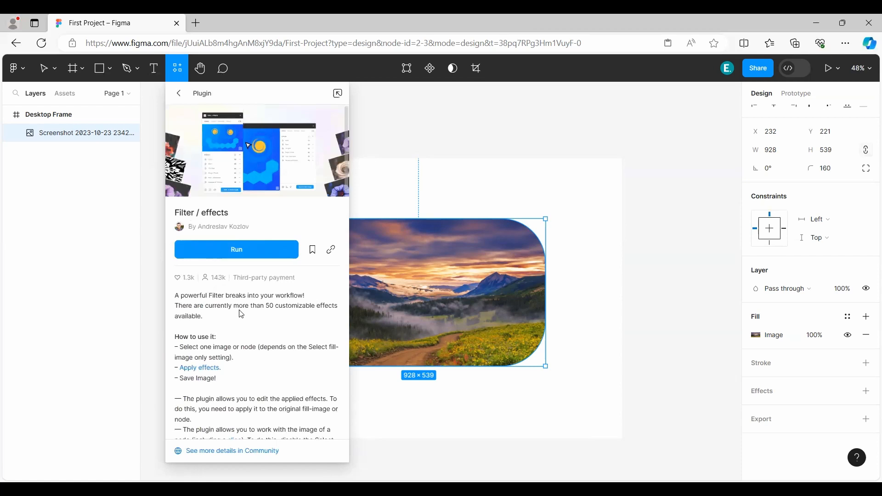
pyautogui.scroll(-3, 242, 314)
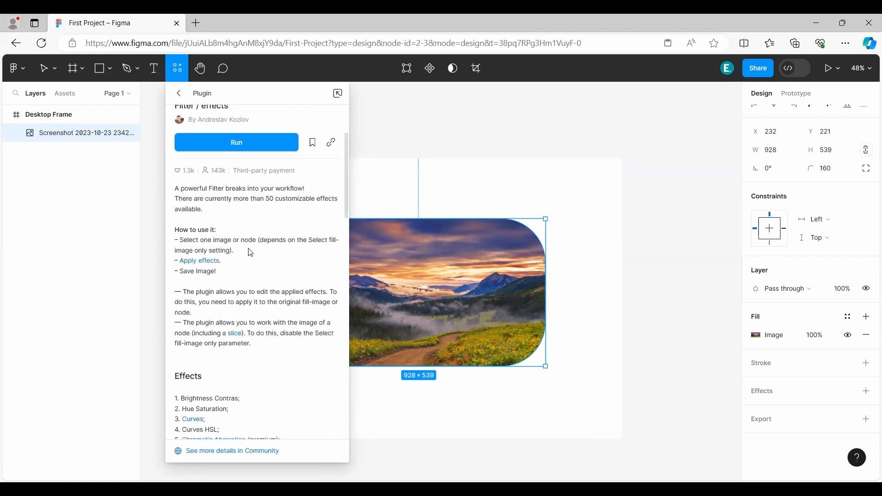
pyautogui.scroll(-3, 271, 310)
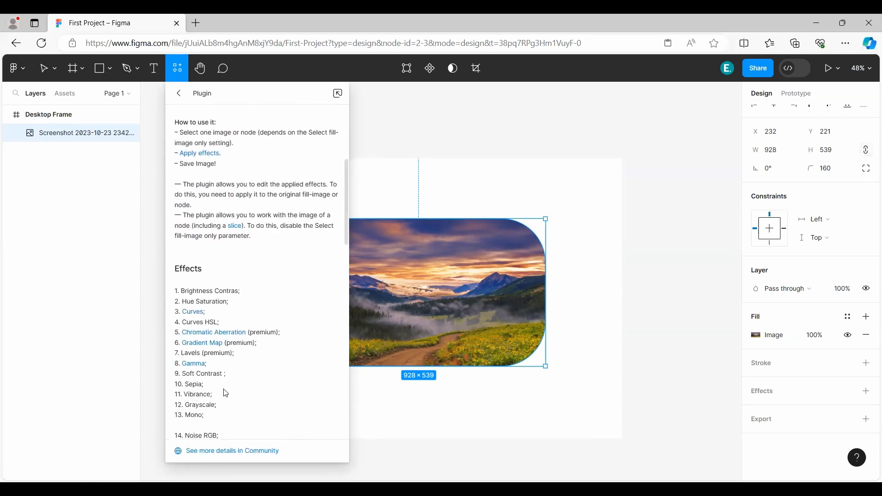
# Read the rest of the effects list and the premium features in the Filter / effects plugin description.
pyautogui.scroll(-2, 286, 343)
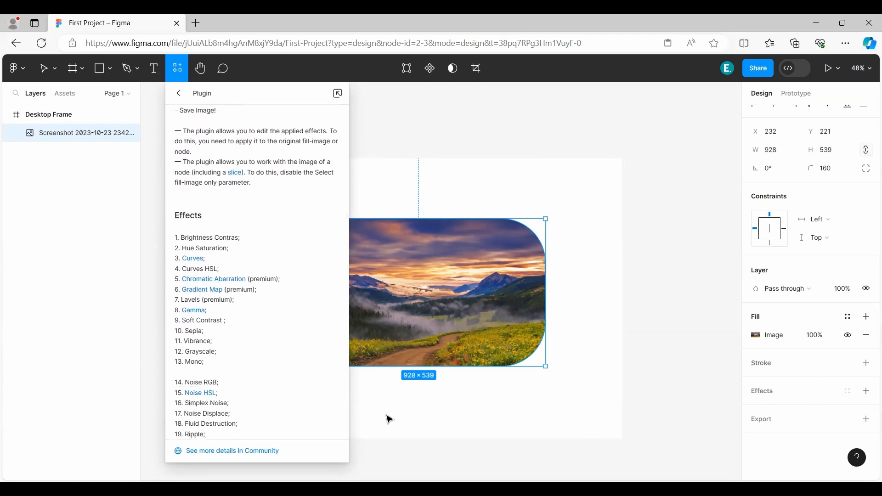
pyautogui.scroll(-2, 257, 363)
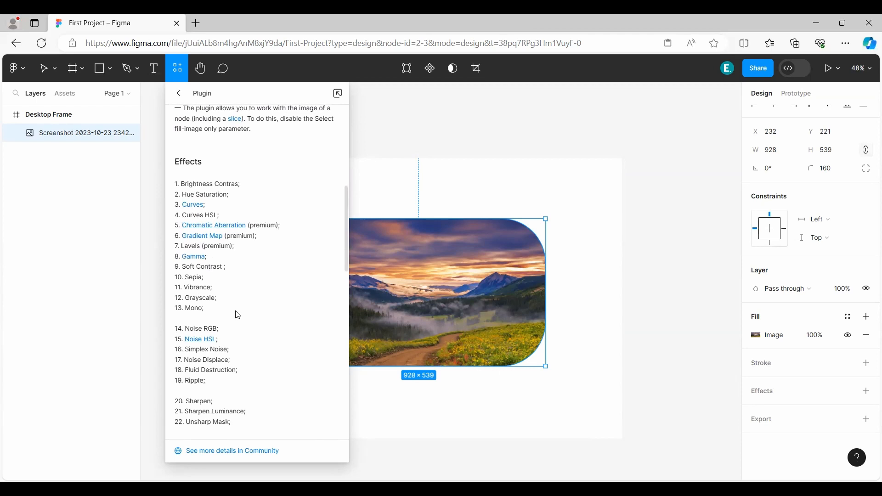
pyautogui.scroll(-10, 250, 313)
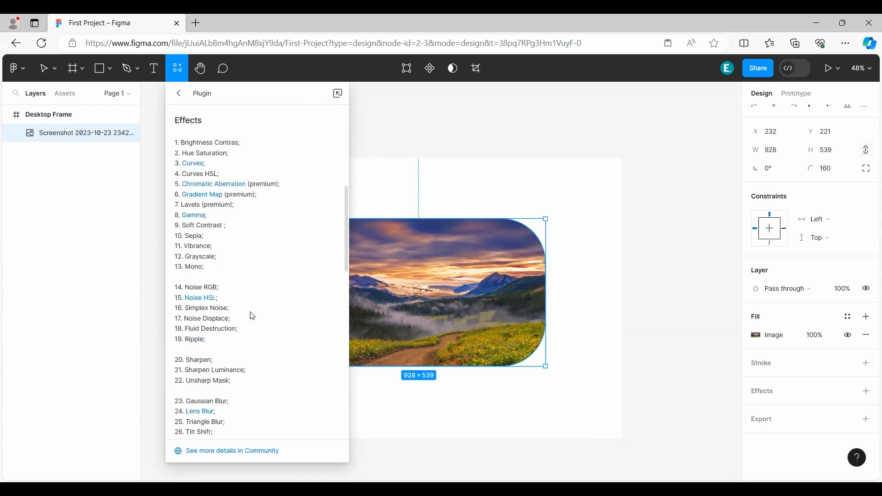
pyautogui.scroll(-5, 275, 330)
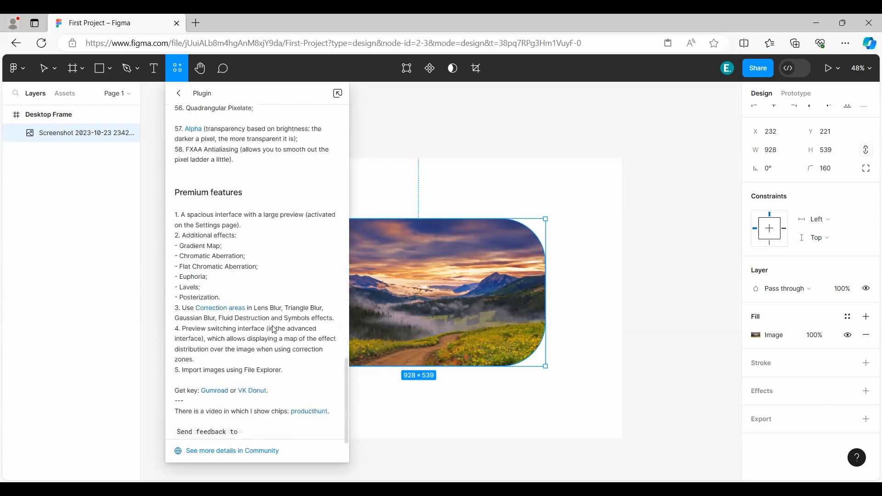
pyautogui.scroll(15, 275, 330)
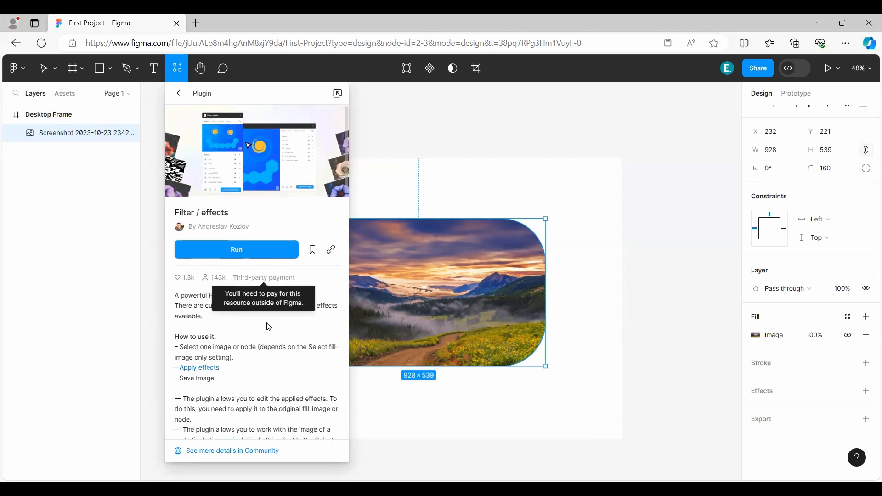
# Run the Filter / effects plugin on the selected image and check its enlarged preview.
pyautogui.click(238, 250)
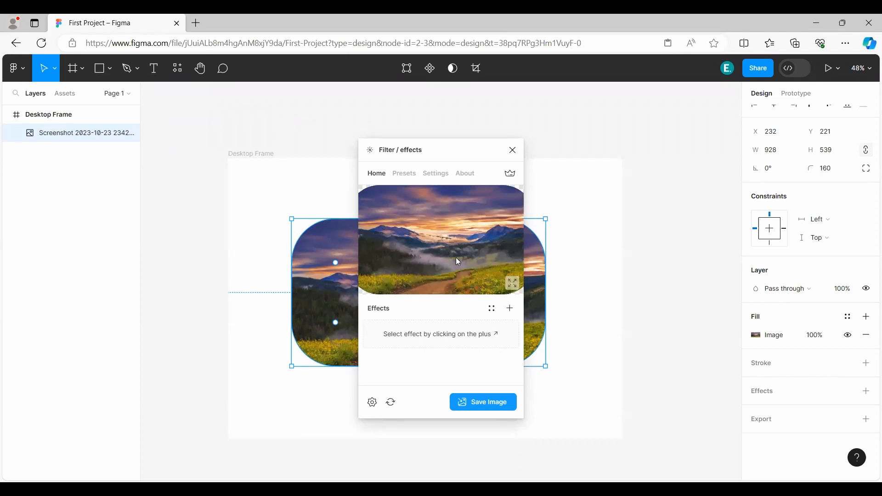
pyautogui.click(513, 284)
pyautogui.click(513, 284)
# Add a Noise RGB effect to the image in the plugin and increase its Amount.
pyautogui.click(510, 308)
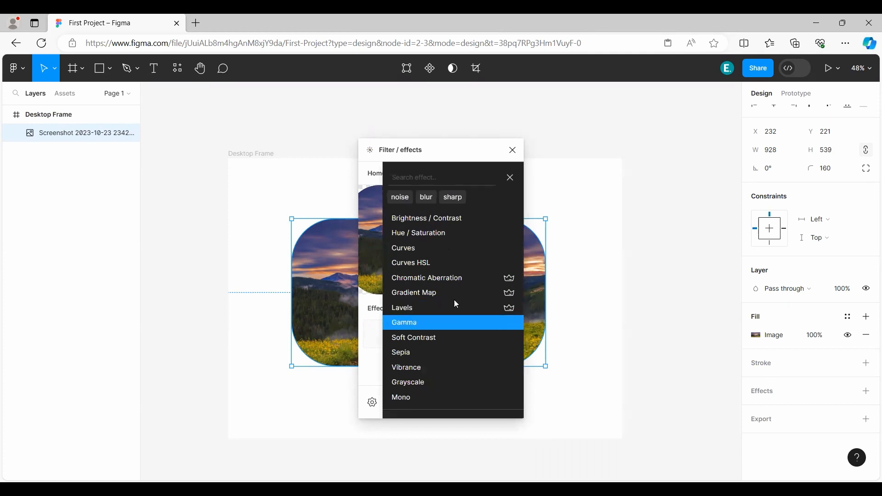
pyautogui.scroll(-2, 454, 307)
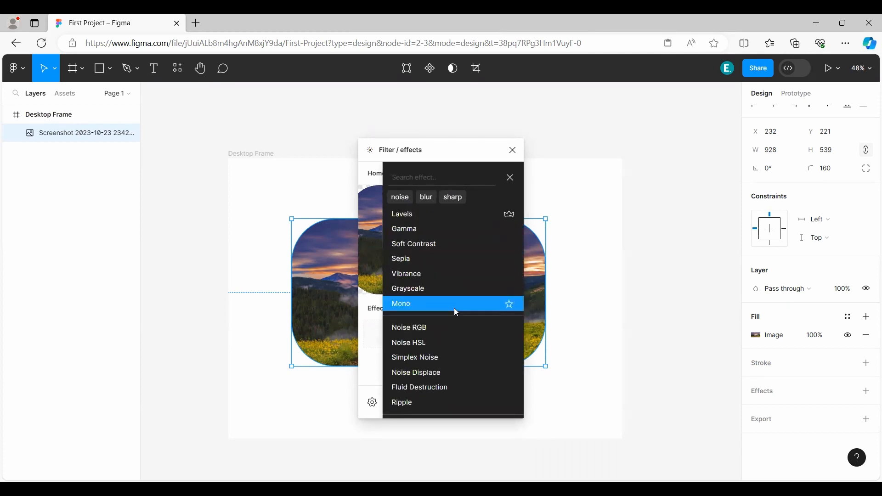
pyautogui.scroll(1, 472, 339)
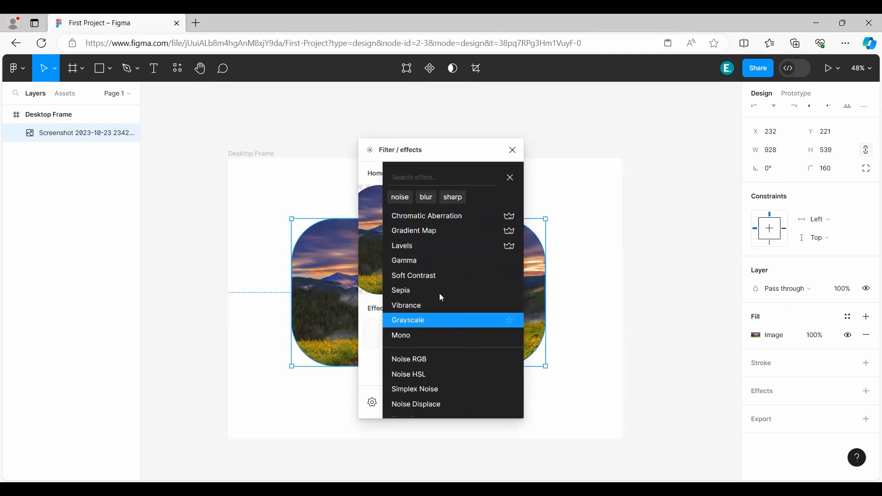
pyautogui.scroll(-2, 464, 319)
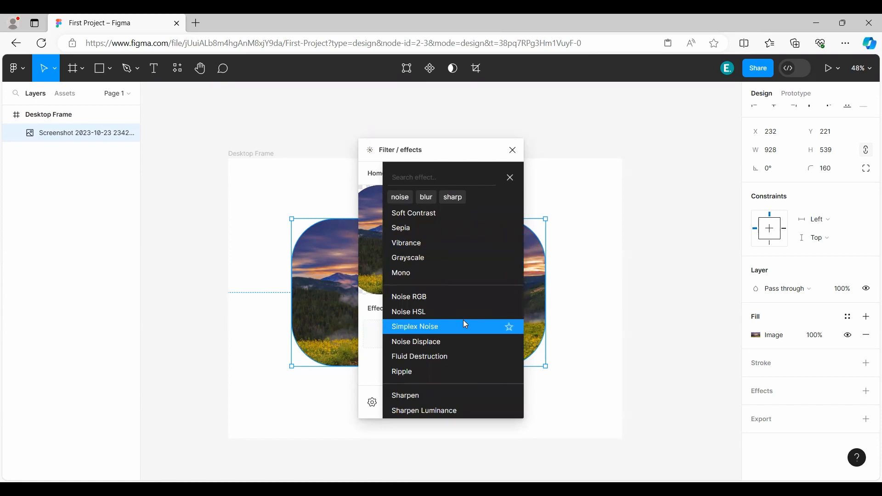
pyautogui.scroll(-2, 463, 320)
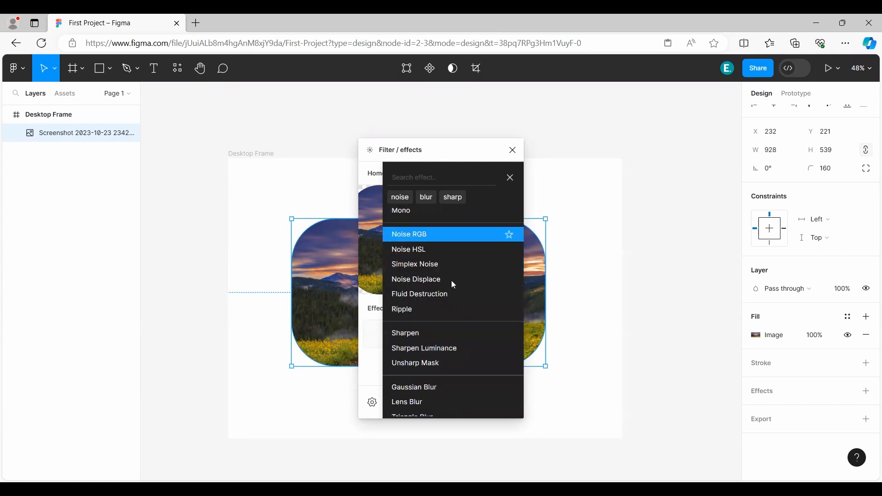
pyautogui.click(452, 236)
pyautogui.moveTo(445, 353); pyautogui.dragTo(479, 354)
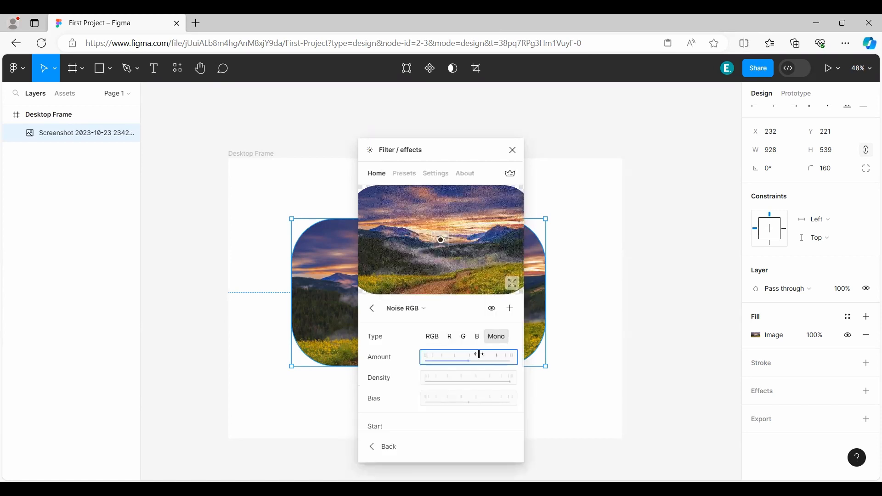
# Lower the Density of the Noise RGB effect while checking the enlarged preview, and return to the effects list.
pyautogui.click(512, 284)
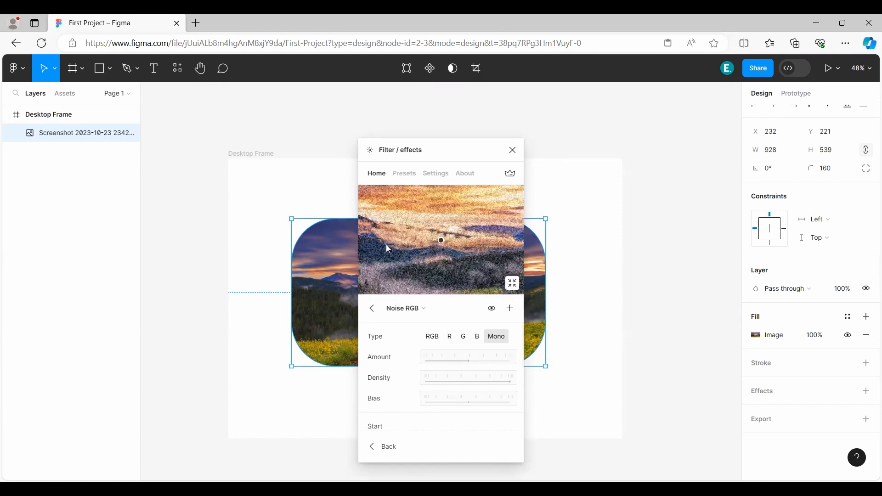
pyautogui.moveTo(486, 380); pyautogui.dragTo(391, 381)
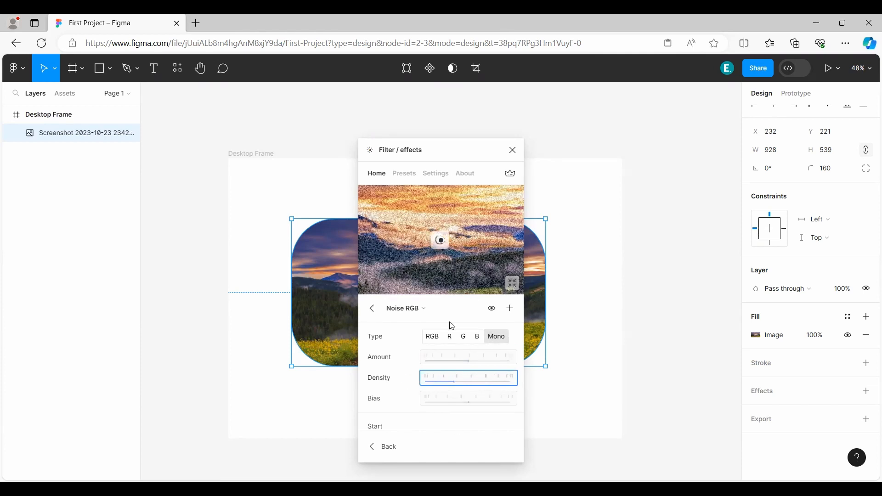
pyautogui.click(513, 283)
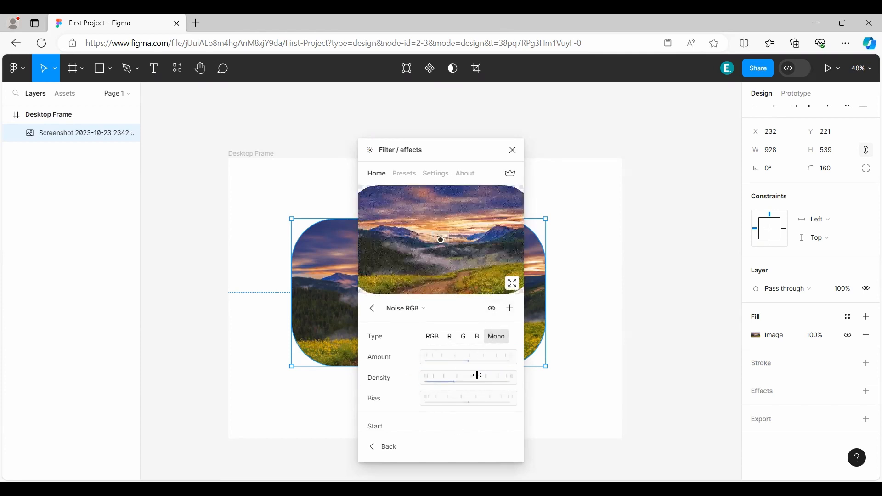
pyautogui.click(373, 309)
# Add a Lens Blur effect above Noise RGB and reduce its Radius to nearly the minimum.
pyautogui.click(509, 309)
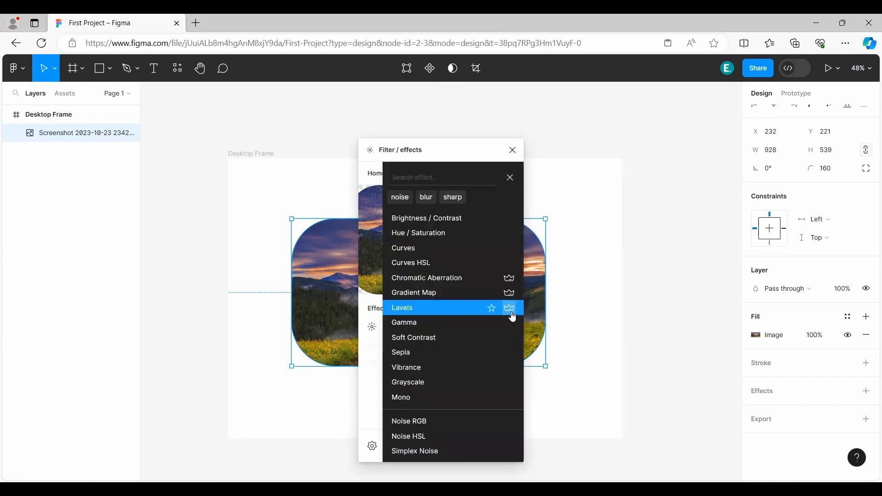
pyautogui.scroll(-5, 451, 339)
pyautogui.click(425, 364)
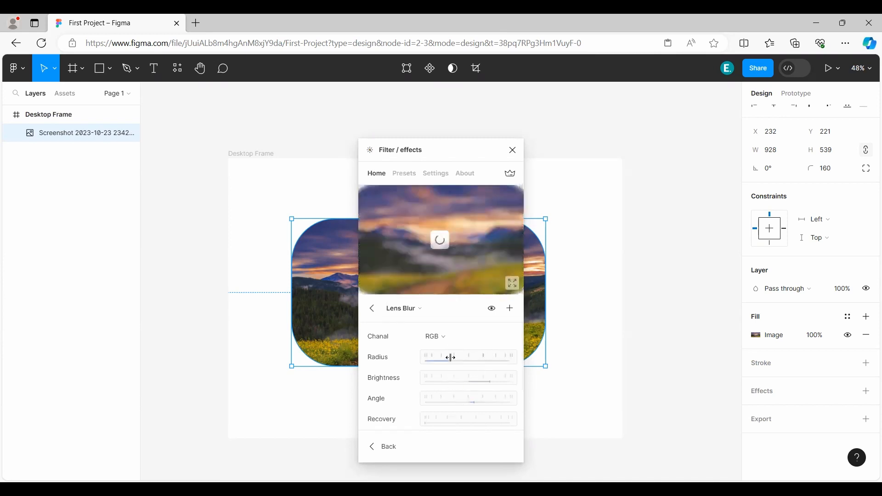
pyautogui.moveTo(449, 360); pyautogui.dragTo(404, 361)
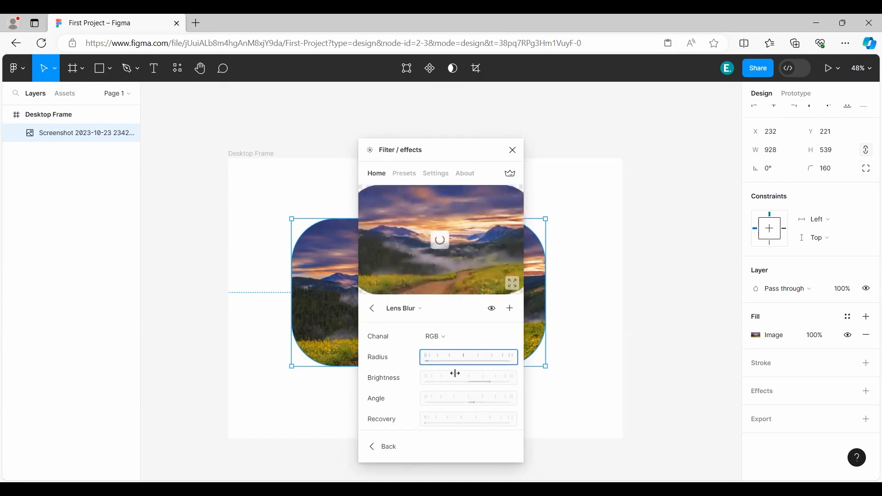
pyautogui.click(367, 313)
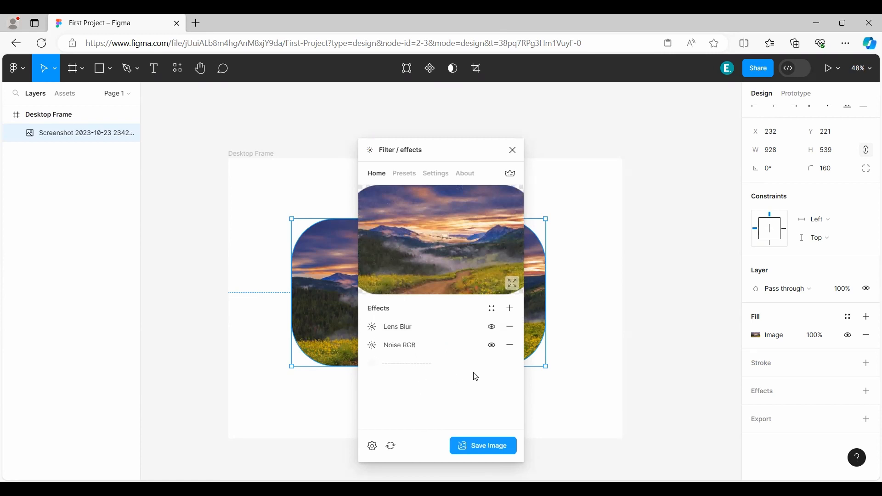
# Browse the plugin's further available effects without adding another one.
pyautogui.click(511, 310)
pyautogui.scroll(-10, 455, 338)
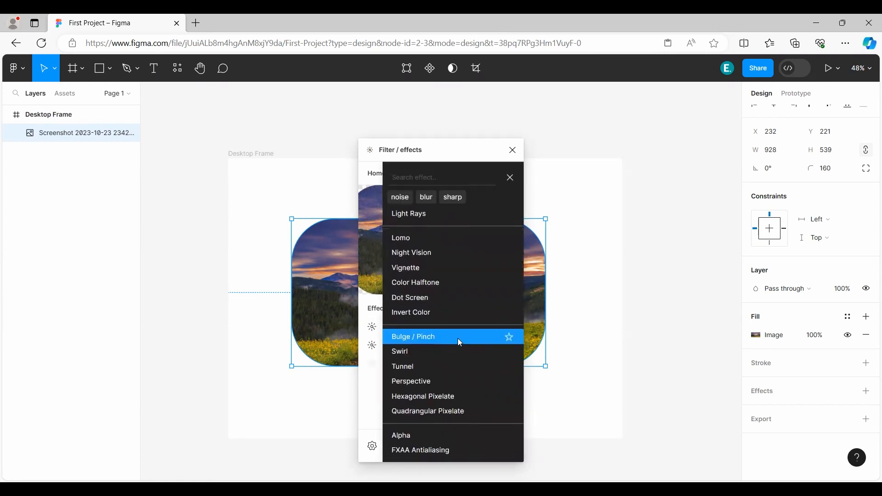
pyautogui.scroll(5, 460, 343)
pyautogui.scroll(3, 449, 334)
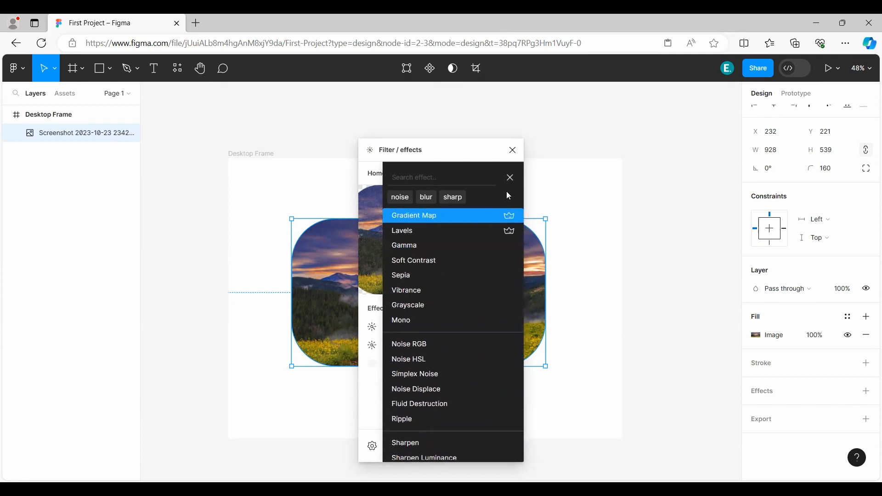
pyautogui.click(511, 178)
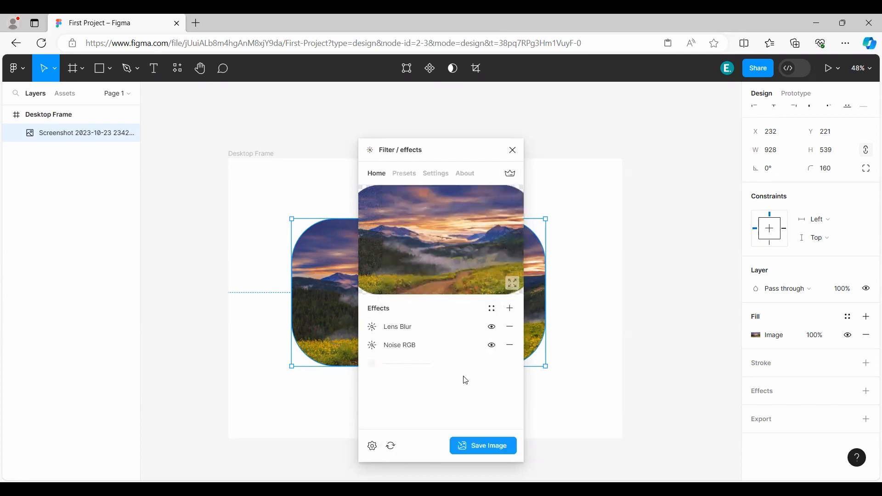
# Save the filtered image as a new layer, move it to about X -29, Y 293 to reveal the original, and close the plugin.
pyautogui.click(483, 452)
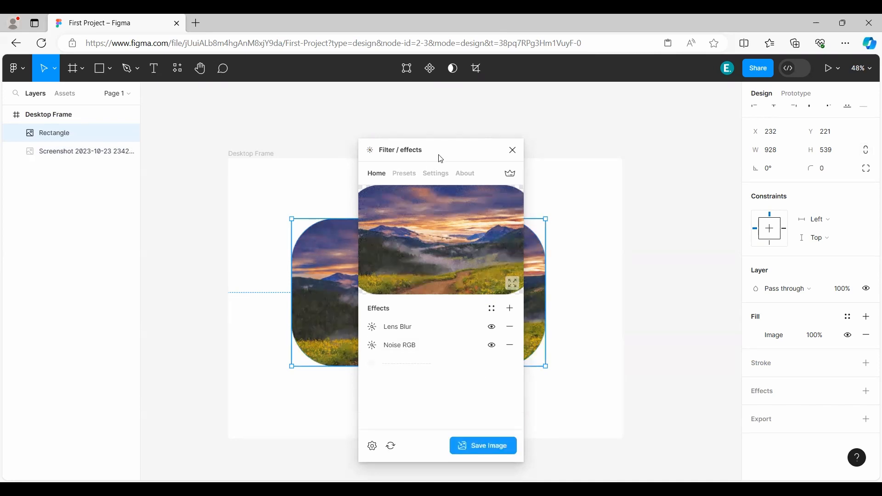
pyautogui.moveTo(439, 155); pyautogui.dragTo(631, 138)
pyautogui.moveTo(401, 281); pyautogui.dragTo(308, 316)
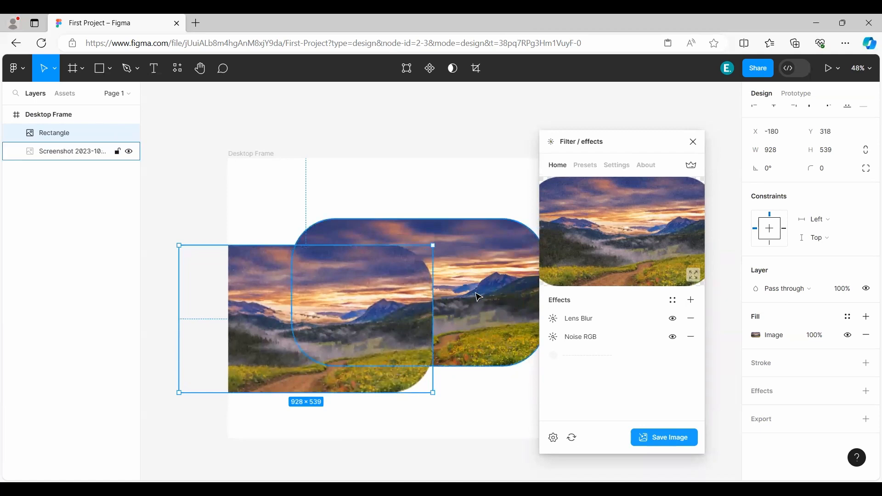
pyautogui.moveTo(282, 306); pyautogui.dragTo(306, 298)
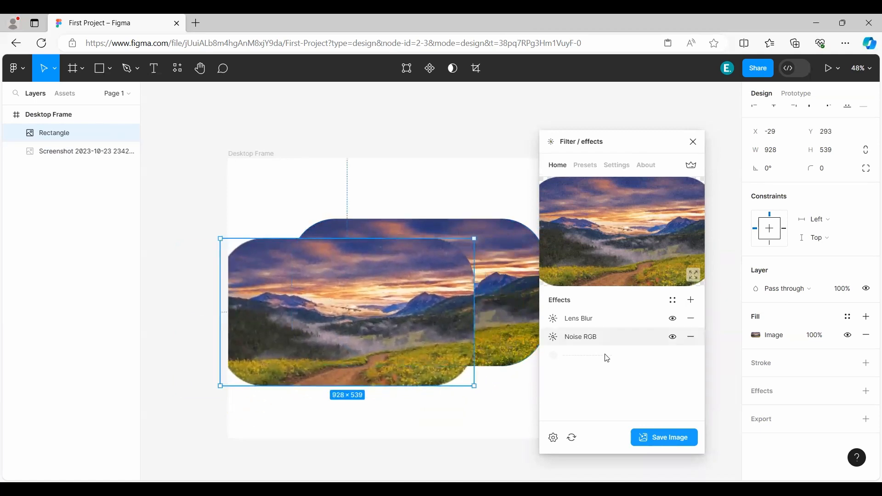
pyautogui.click(693, 142)
# Move the filtered copy to X 232, Y 421 so it can be compared with the original image behind it.
pyautogui.moveTo(299, 298); pyautogui.dragTo(395, 314)
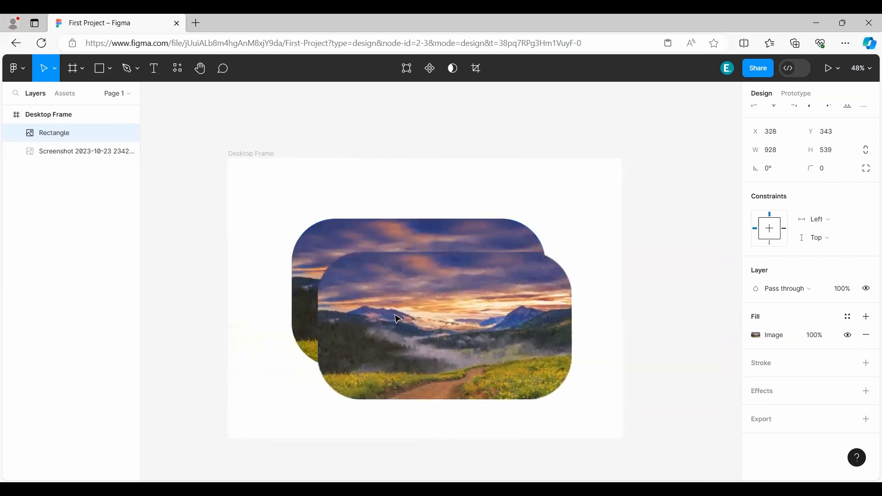
pyautogui.moveTo(458, 332); pyautogui.dragTo(486, 374)
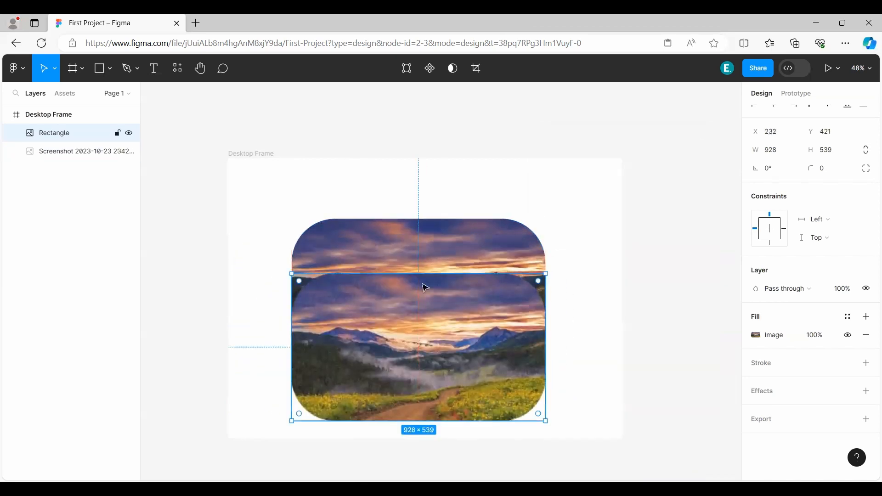
pyautogui.click(423, 261)
pyautogui.click(414, 353)
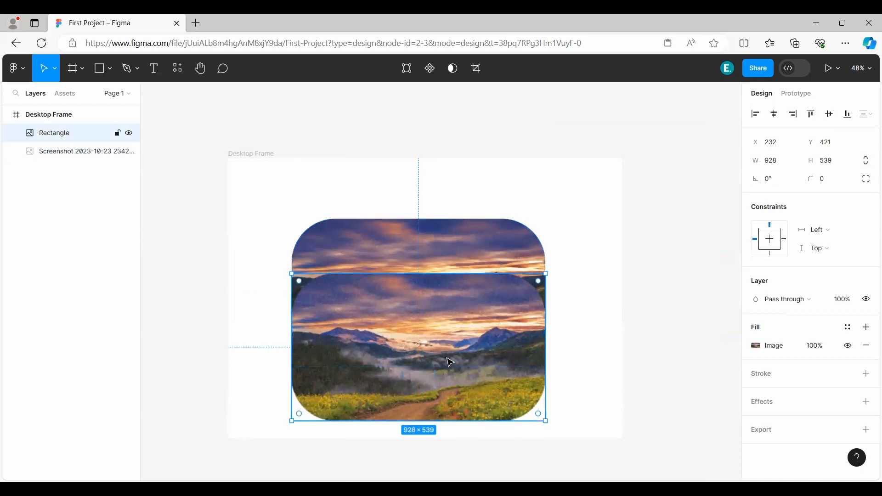
# Place the filtered copy exactly over the original image at X 232, Y 221 and delete the copy.
pyautogui.moveTo(451, 363); pyautogui.dragTo(451, 308)
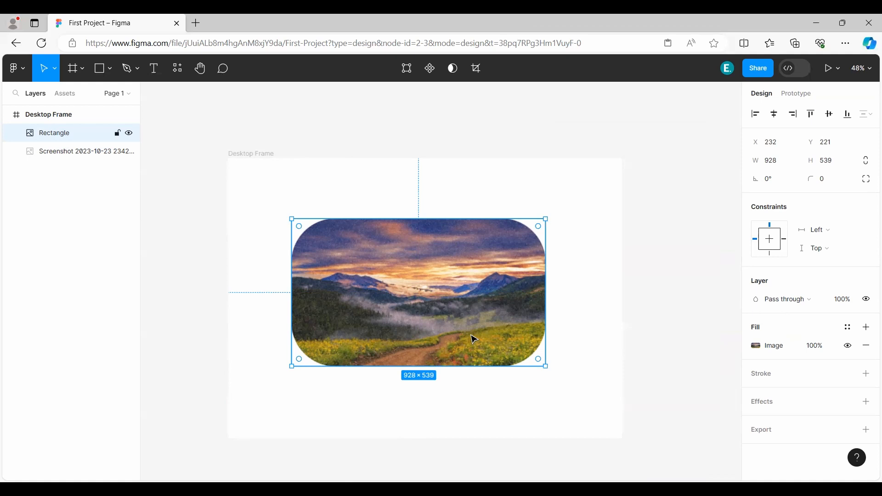
pyautogui.press('Delete')
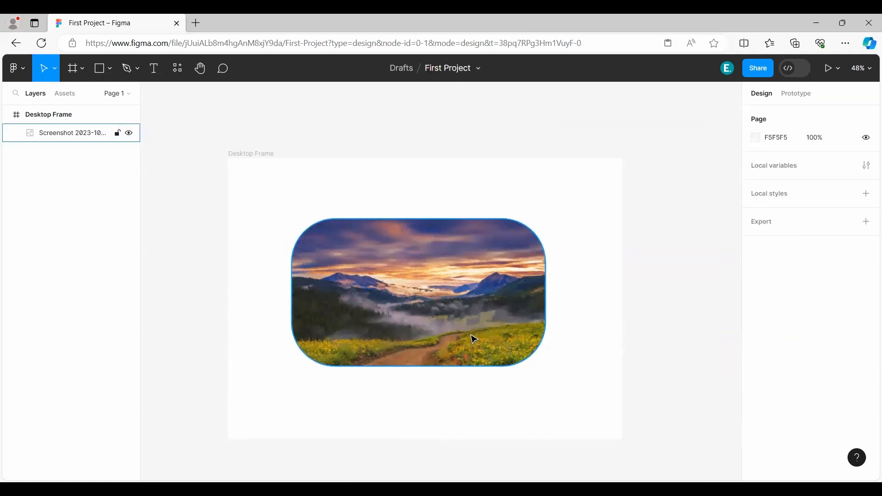
pyautogui.click(224, 166)
# Clear the "filter" plugin search and look through the suggested Community plugins.
pyautogui.click(177, 68)
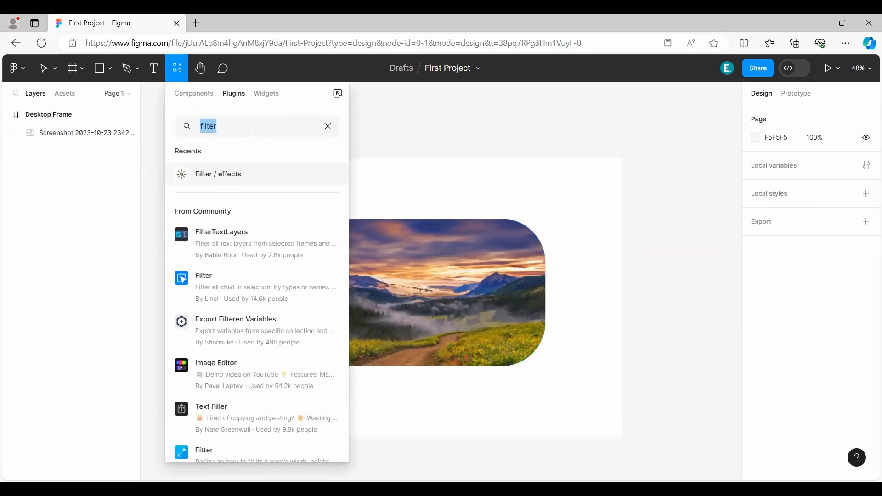
pyautogui.press('BackSpace')
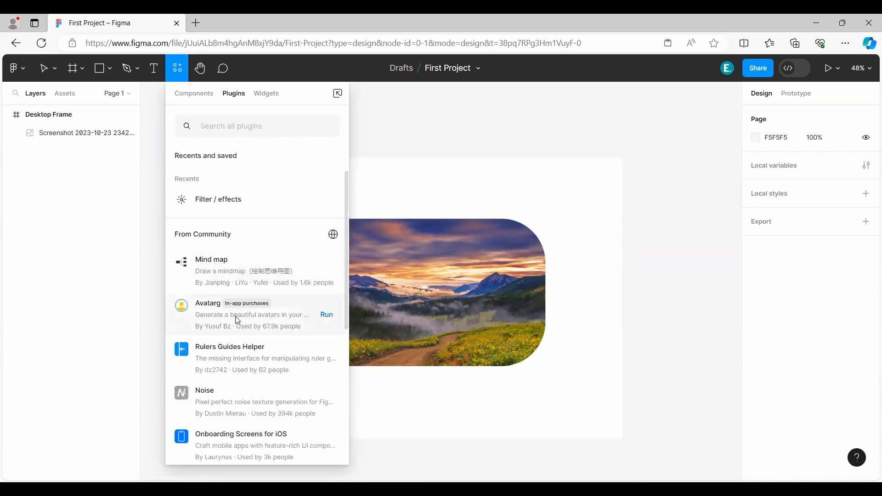
pyautogui.scroll(-1, 244, 340)
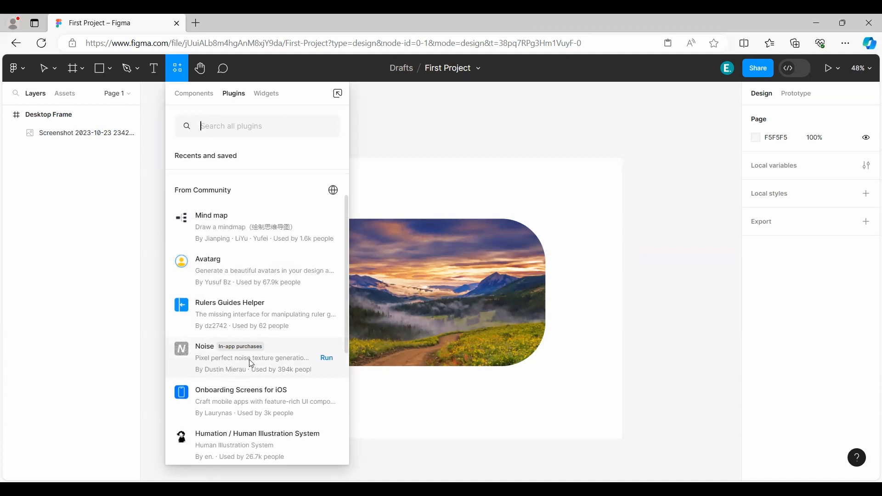
pyautogui.scroll(-2, 252, 364)
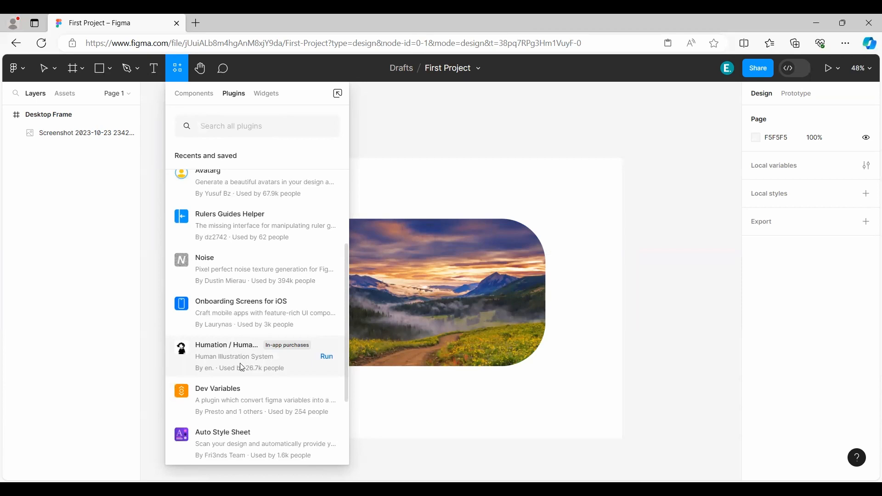
pyautogui.scroll(-5, 242, 367)
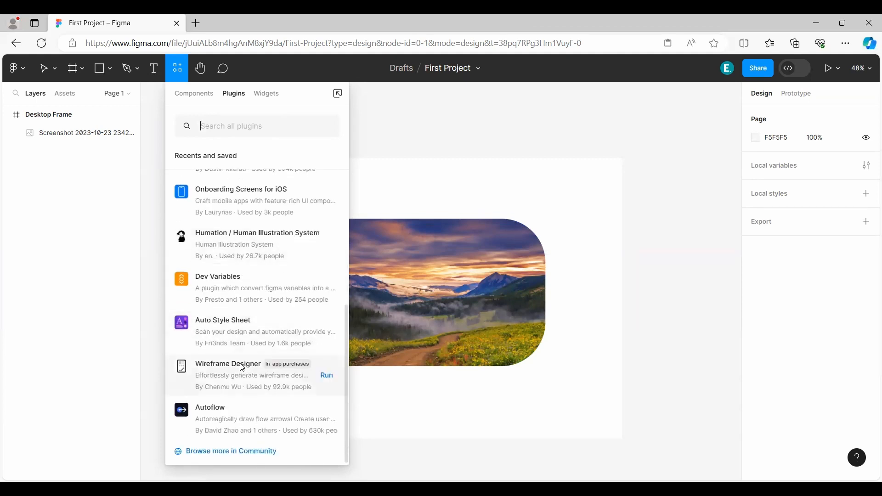
# Open the plugin collection in Figma Community and filter the listing to the Figma product and the Files resource type.
pyautogui.click(206, 455)
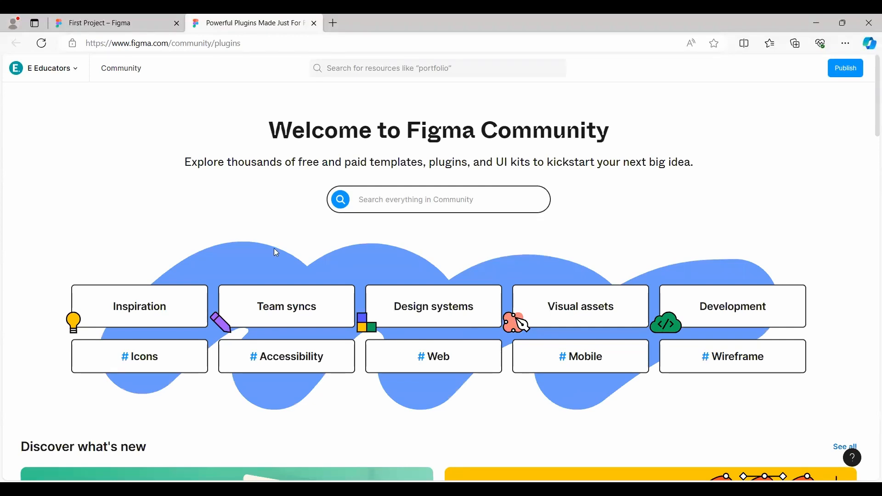
pyautogui.scroll(-10, 206, 190)
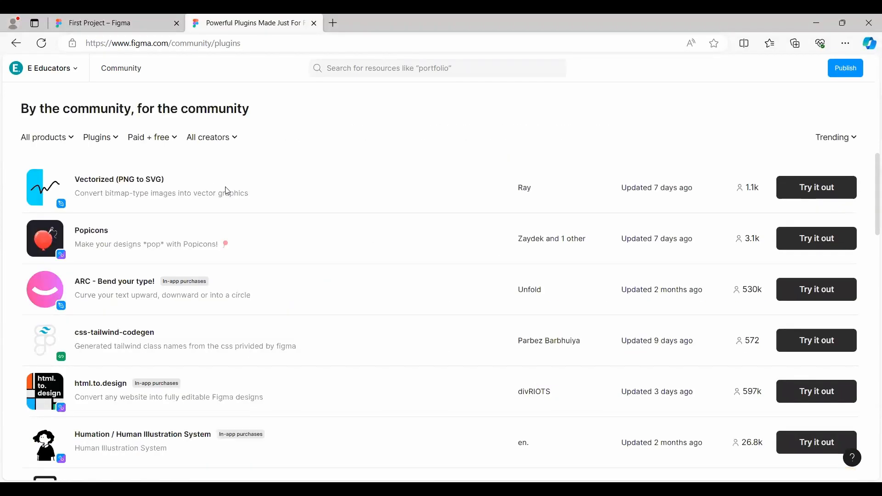
pyautogui.click(31, 138)
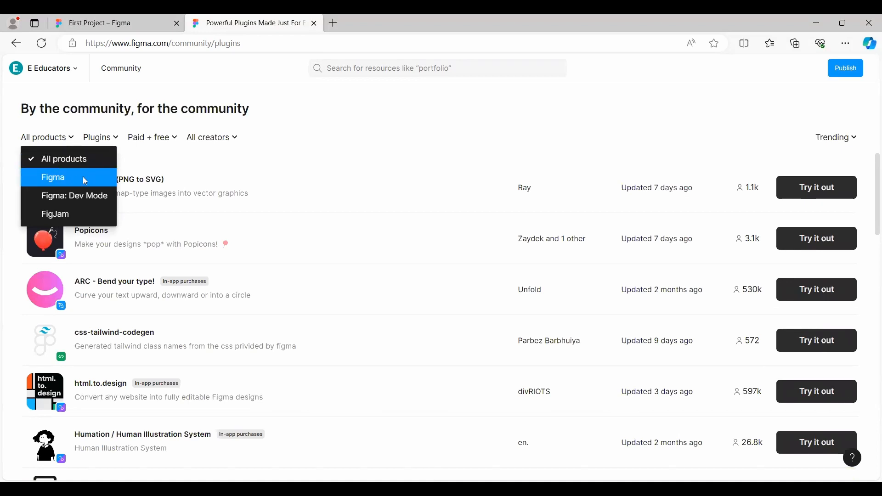
pyautogui.click(69, 177)
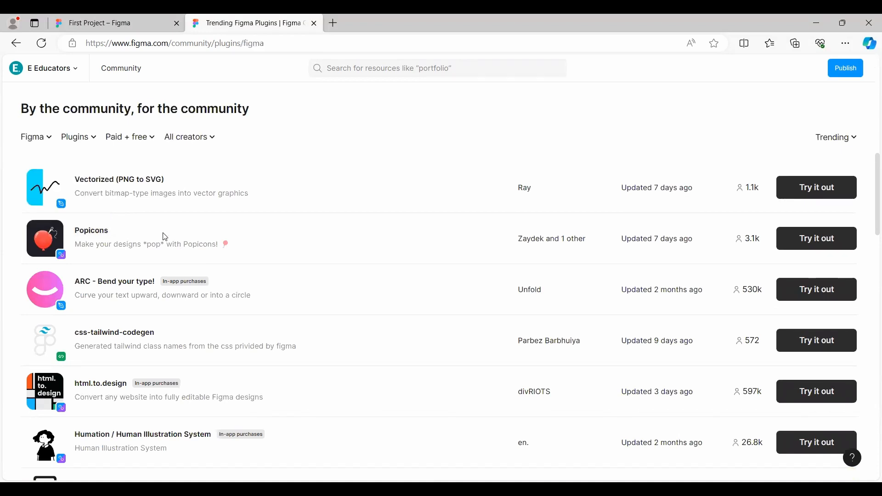
pyautogui.click(82, 140)
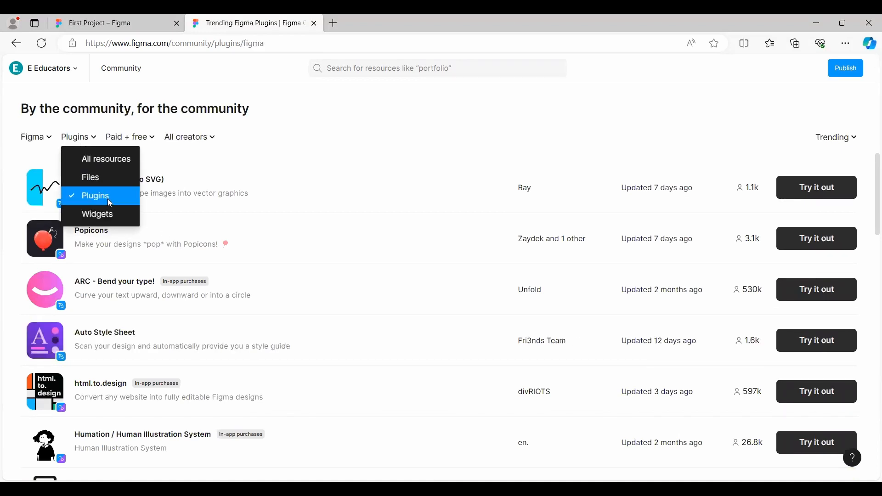
pyautogui.click(92, 178)
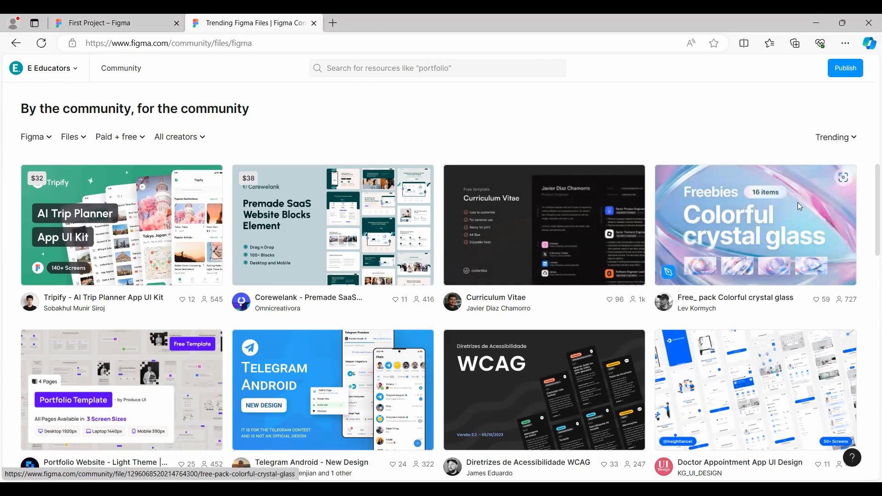
# Restrict the Community listing to free resources and switch the resource type to Plugins.
pyautogui.click(108, 139)
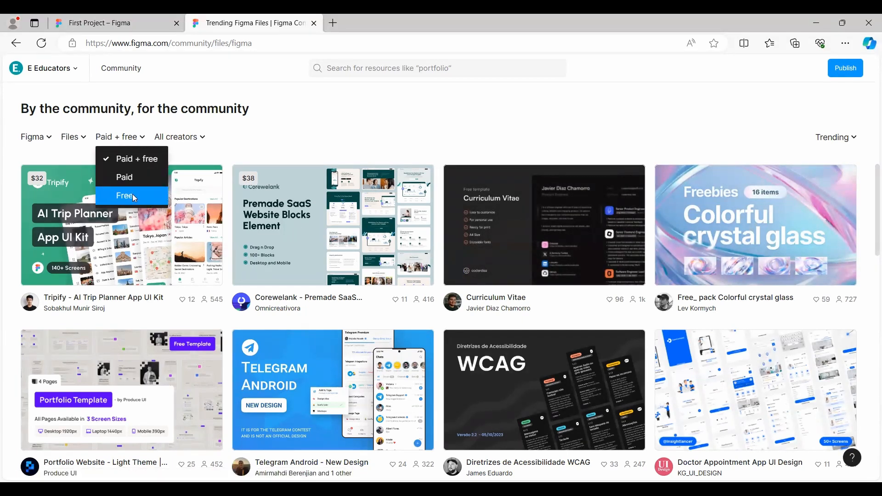
pyautogui.click(133, 194)
pyautogui.click(74, 137)
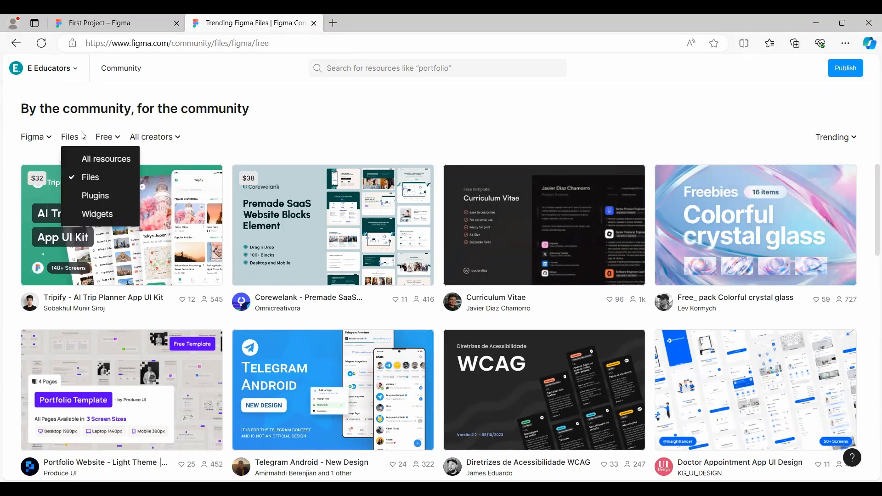
pyautogui.click(98, 195)
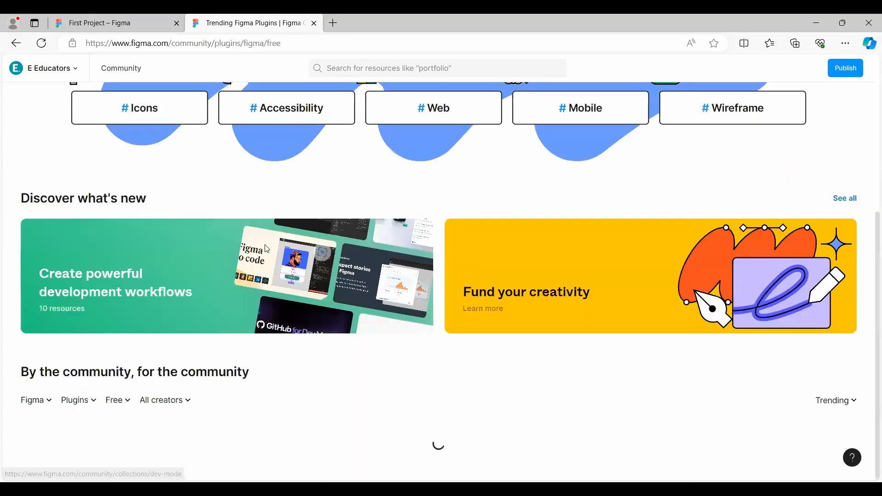
# Look through the first page of trending free Figma plugins, including their descriptions and user counts.
pyautogui.scroll(-4, 335, 282)
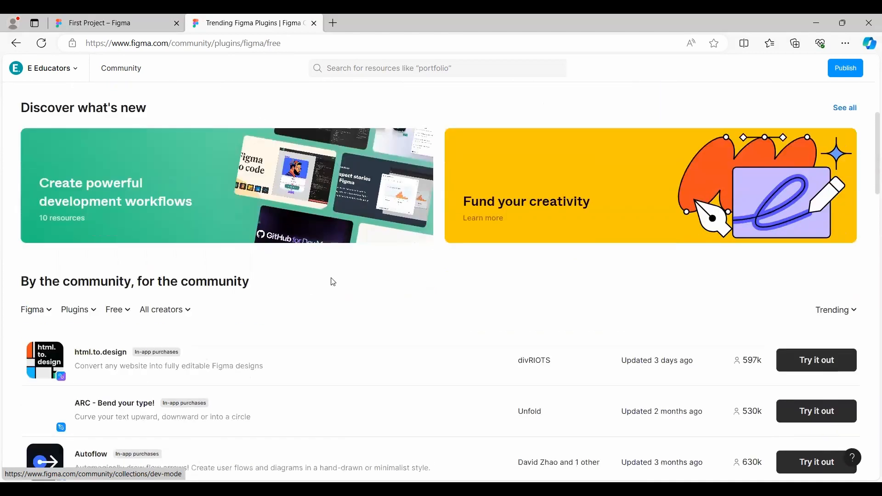
pyautogui.scroll(-1, 334, 282)
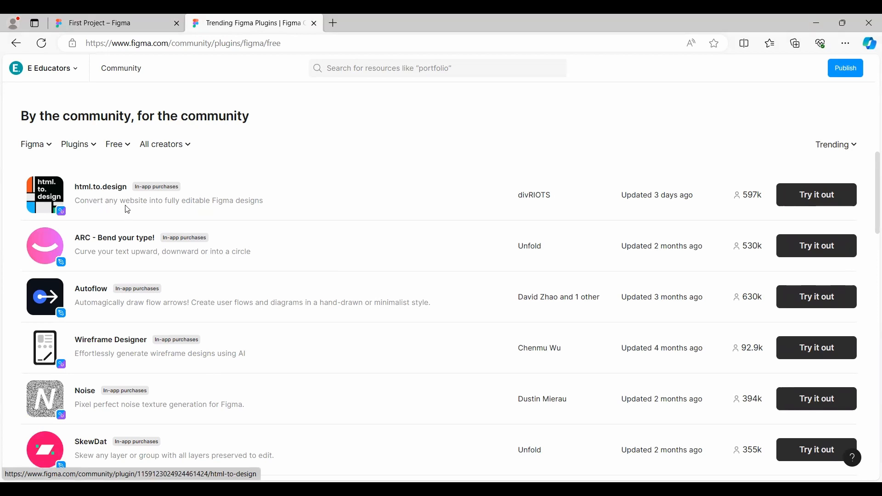
pyautogui.scroll(-1, 225, 282)
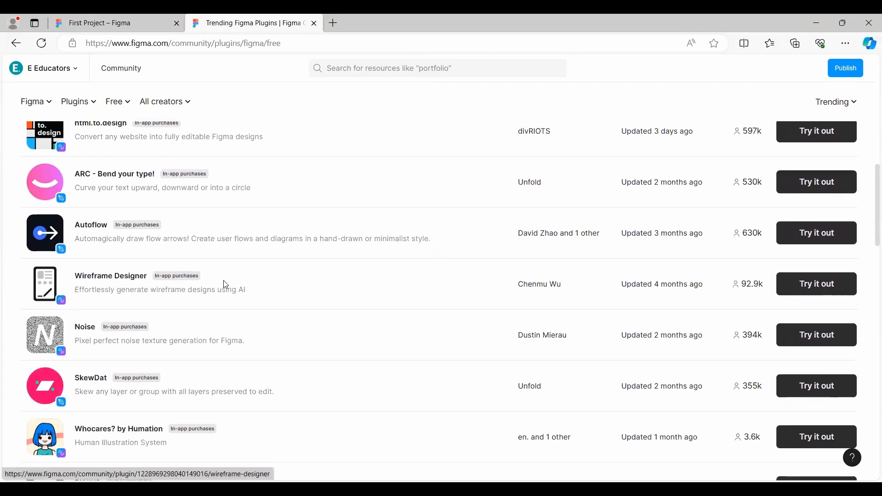
pyautogui.scroll(-3, 222, 285)
pyautogui.scroll(-11, 222, 282)
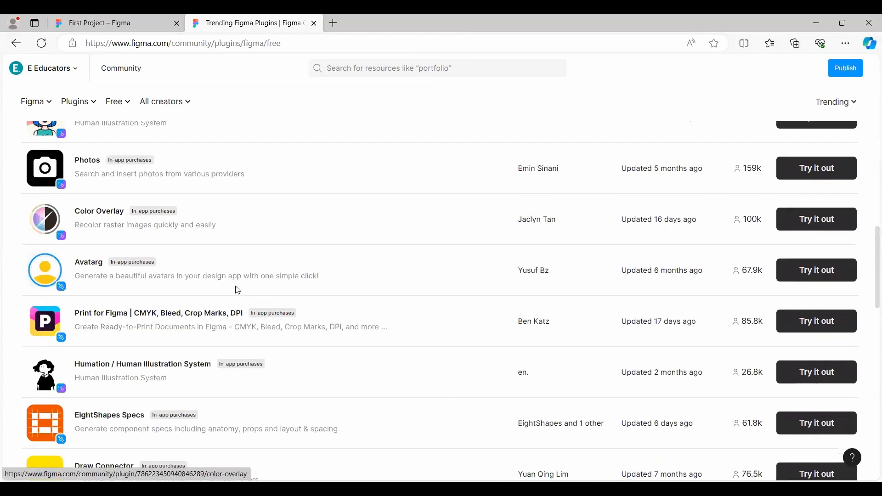
pyautogui.scroll(-4, 235, 290)
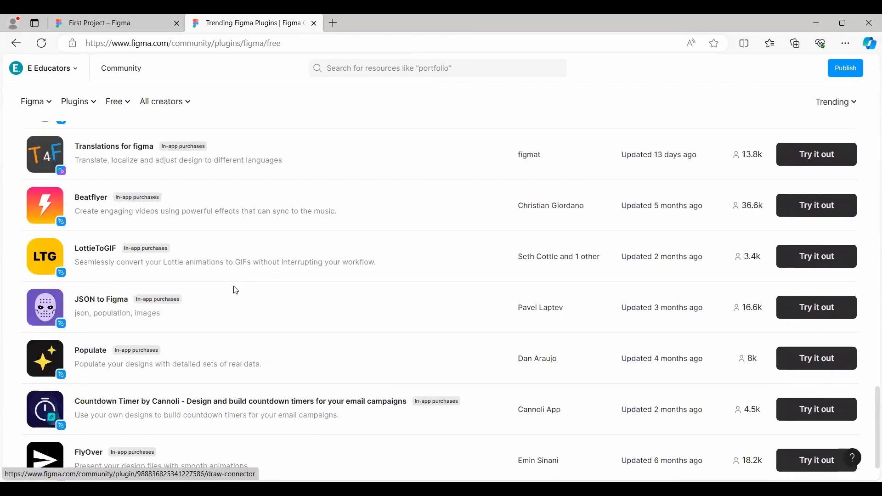
pyautogui.scroll(-1, 234, 292)
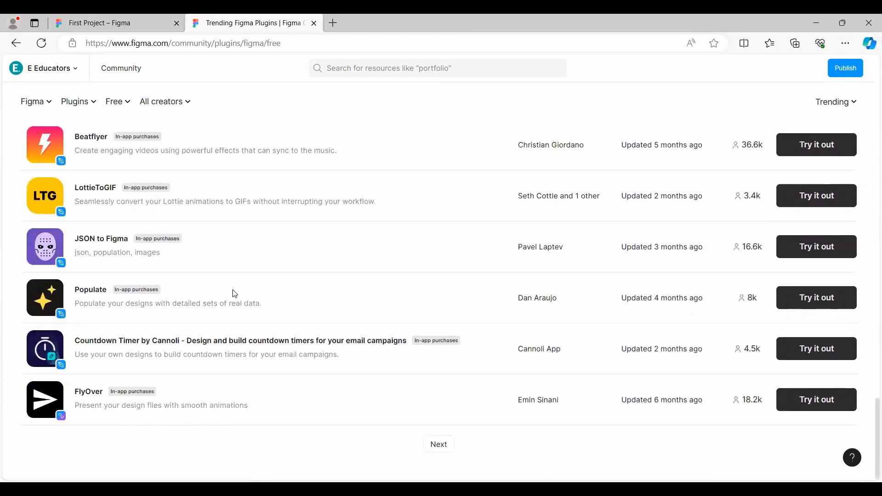
pyautogui.scroll(5, 235, 292)
pyautogui.scroll(20, 236, 289)
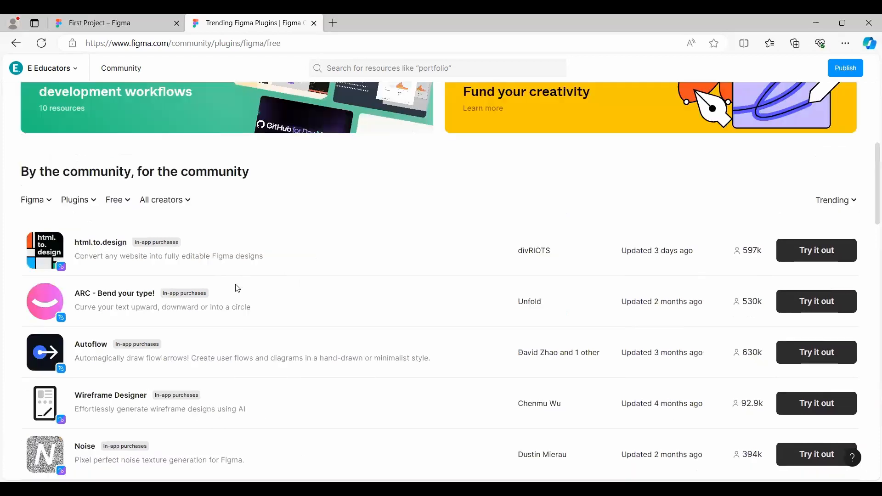
# Limit the free plugin listing to creators who are Figma Partners only and look at the plugins offered.
pyautogui.scroll(-4, 232, 288)
pyautogui.click(172, 277)
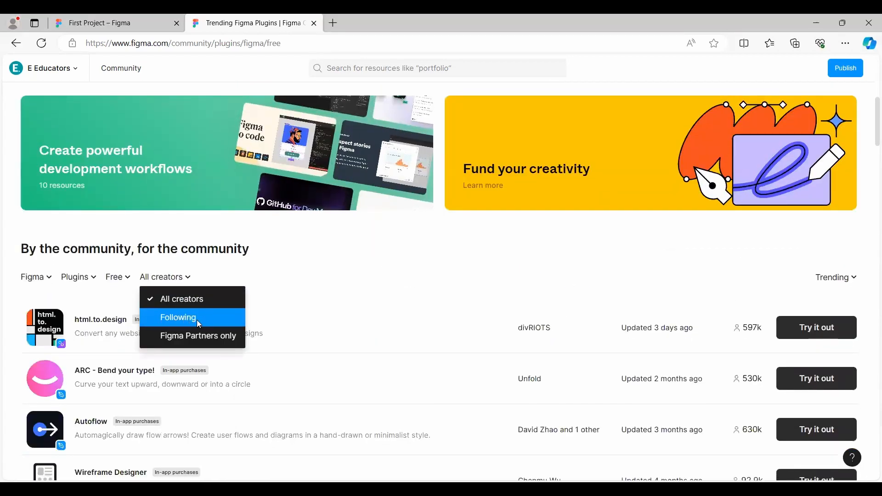
pyautogui.click(190, 337)
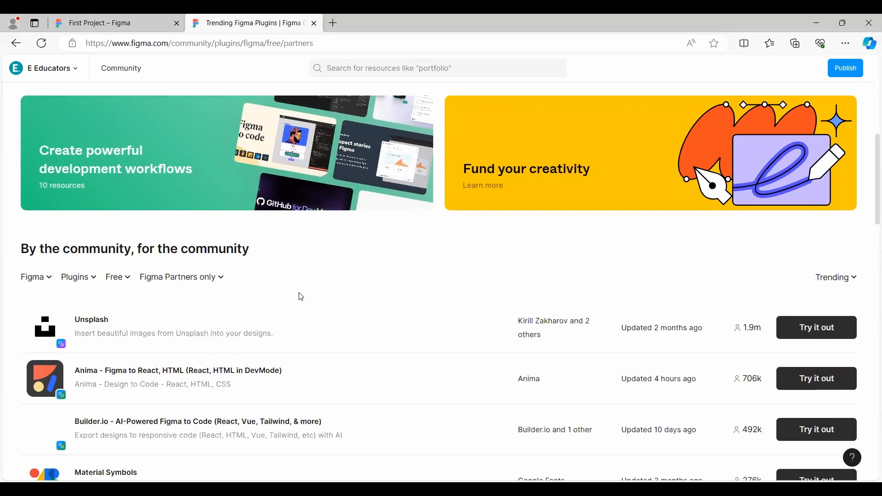
pyautogui.scroll(-3, 301, 296)
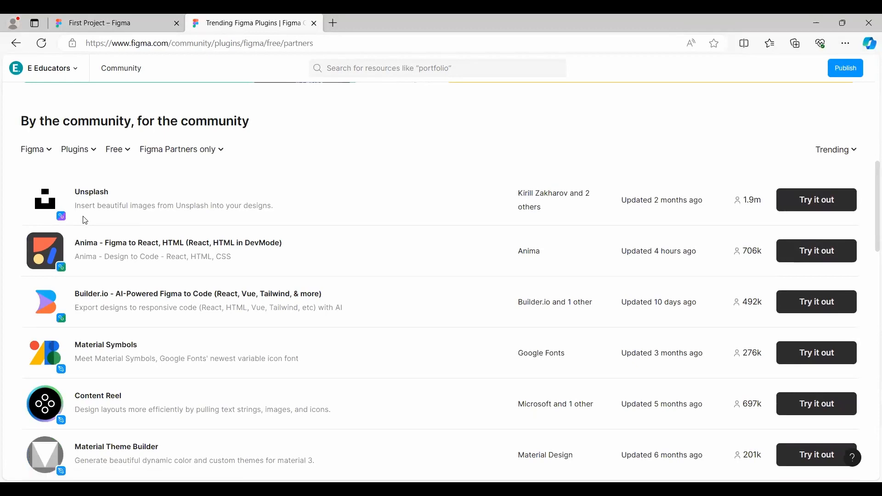
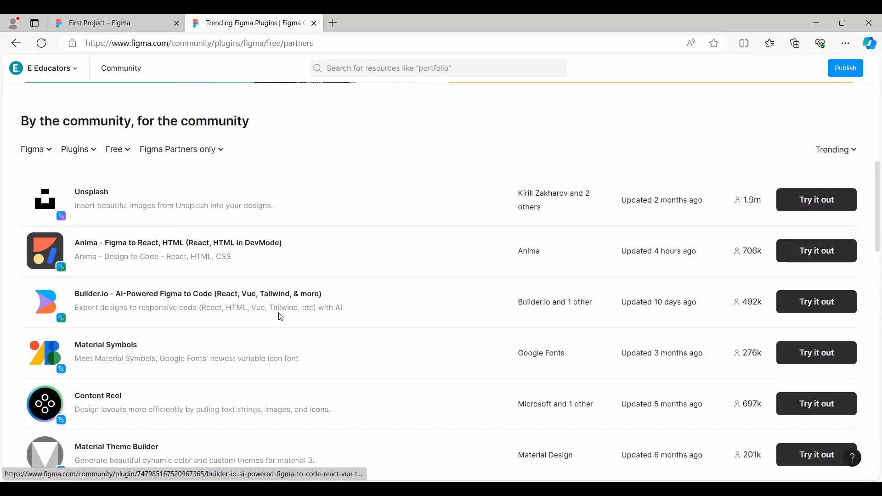
# Look through the Figma Partners plugin list and try out the Unsplash plugin.
pyautogui.scroll(-10, 211, 303)
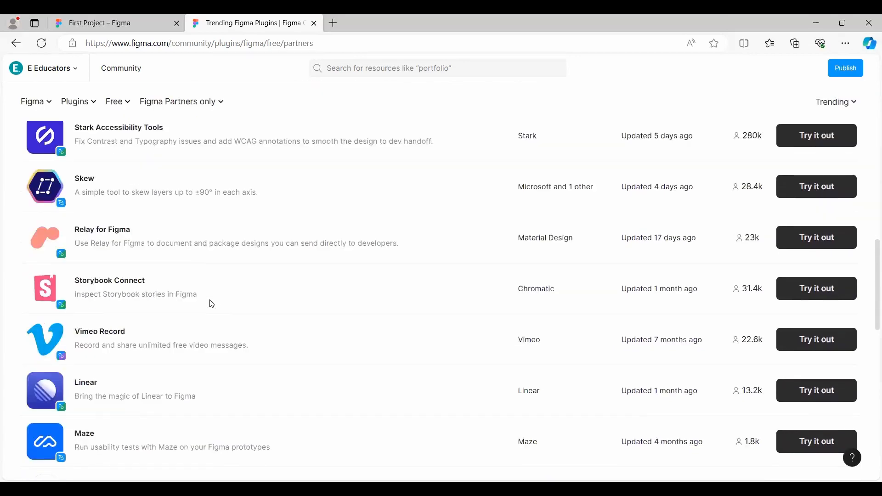
pyautogui.scroll(-4, 212, 303)
pyautogui.scroll(15, 212, 304)
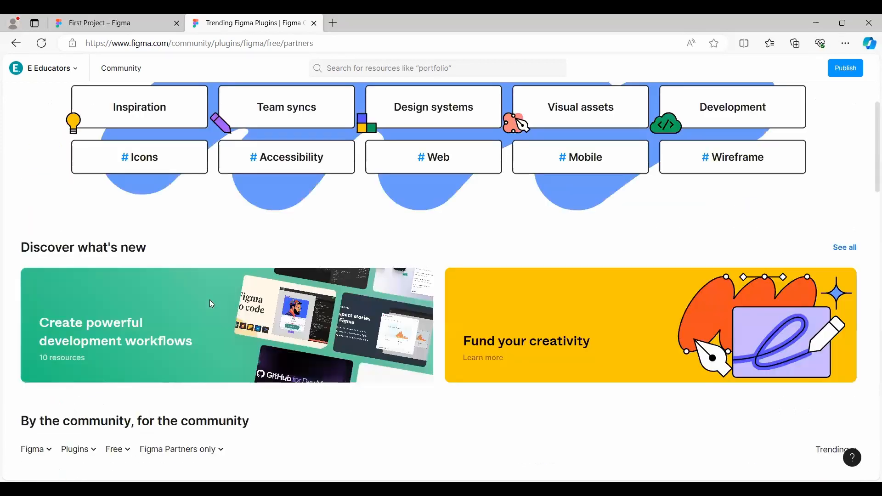
pyautogui.scroll(-3, 210, 304)
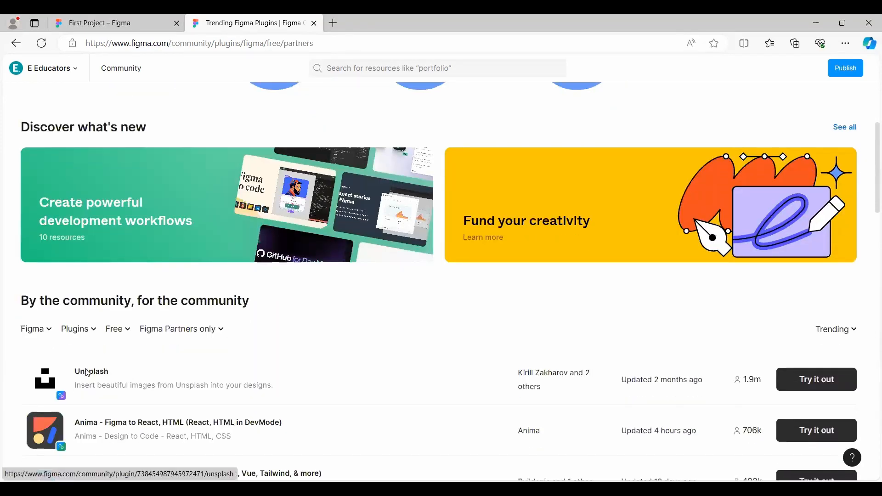
pyautogui.click(817, 380)
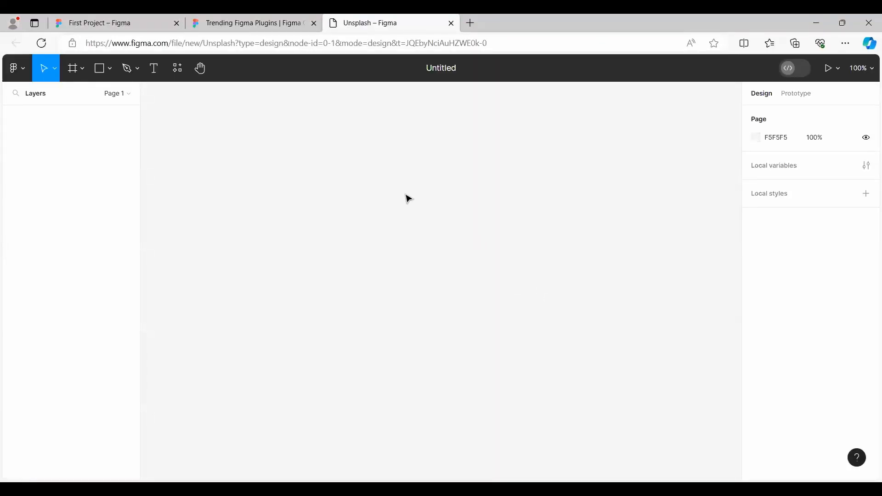
# Return to First Project, search its plugins for "uns" and run Unsplash.
pyautogui.click(92, 16)
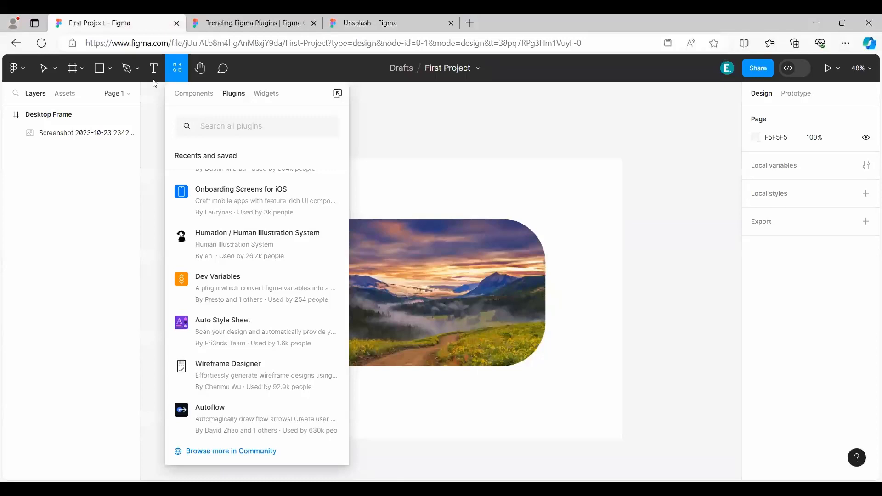
pyautogui.click(231, 131)
pyautogui.write('us')
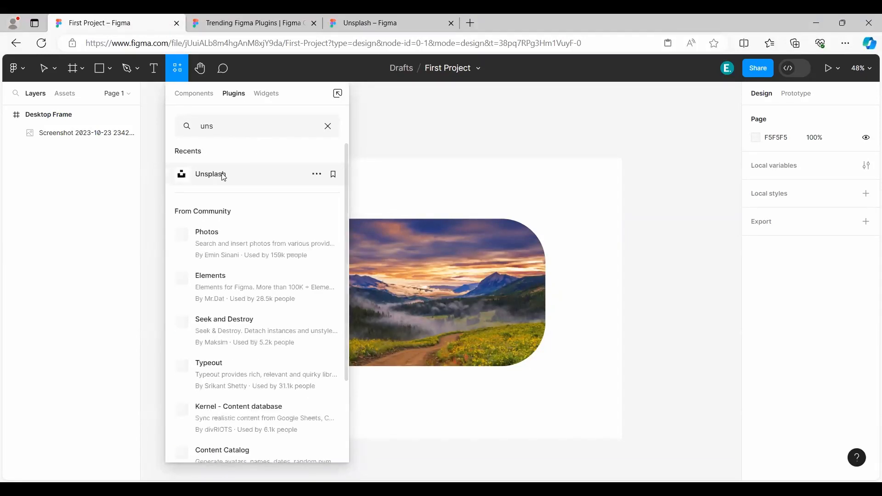
pyautogui.click(220, 174)
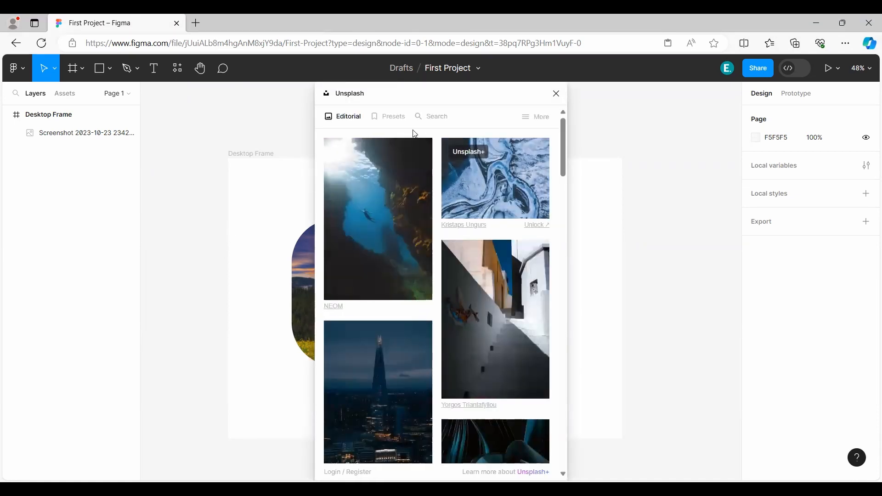
# Reposition the Unsplash plugin window and search for images in the abstract topic.
pyautogui.moveTo(416, 102); pyautogui.dragTo(458, 121)
pyautogui.click(471, 136)
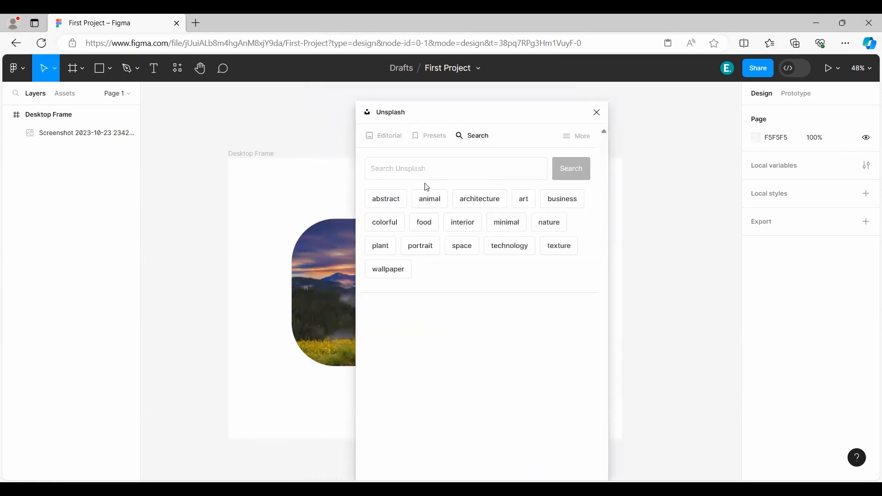
pyautogui.click(386, 197)
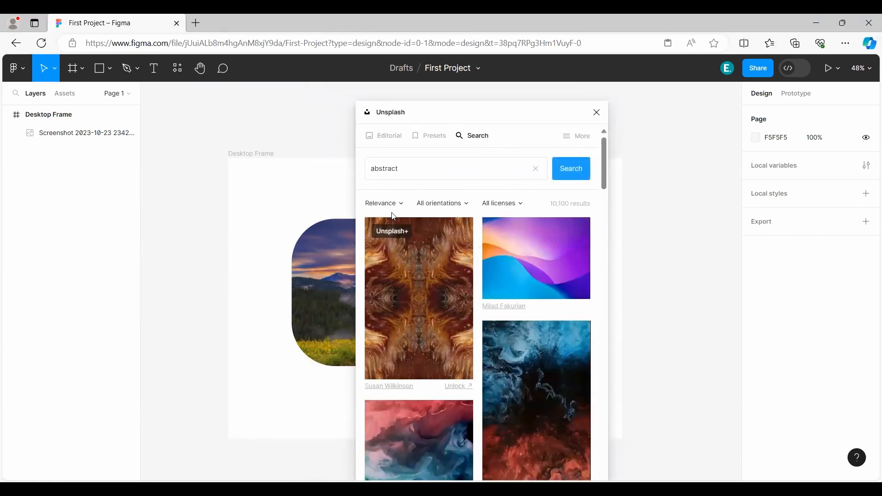
# Check the sorting, orientation and licence filters and limit the abstract image results to the Free licence.
pyautogui.click(397, 206)
pyautogui.click(445, 205)
pyautogui.click(513, 206)
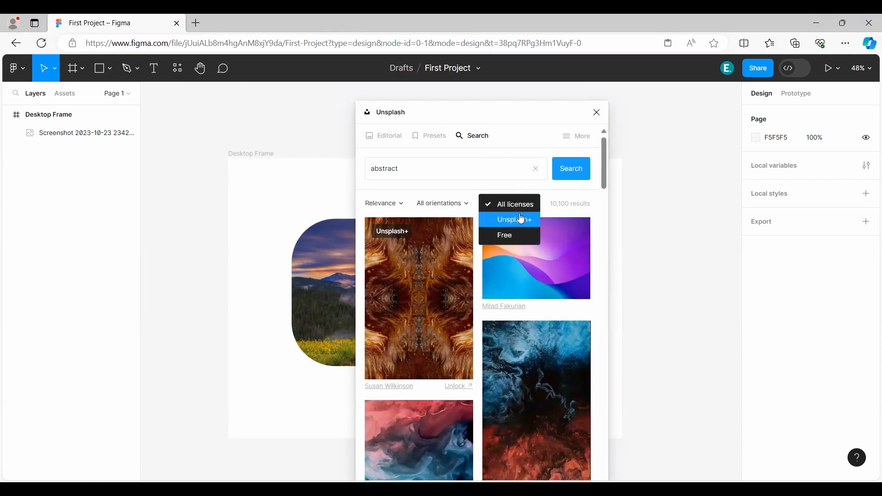
pyautogui.click(486, 214)
pyautogui.click(508, 206)
pyautogui.click(509, 236)
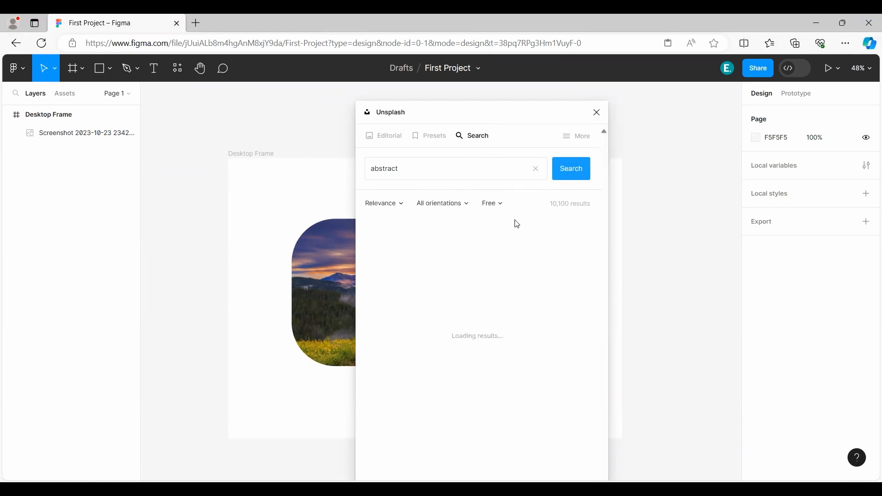
pyautogui.moveTo(549, 203); pyautogui.dragTo(589, 204)
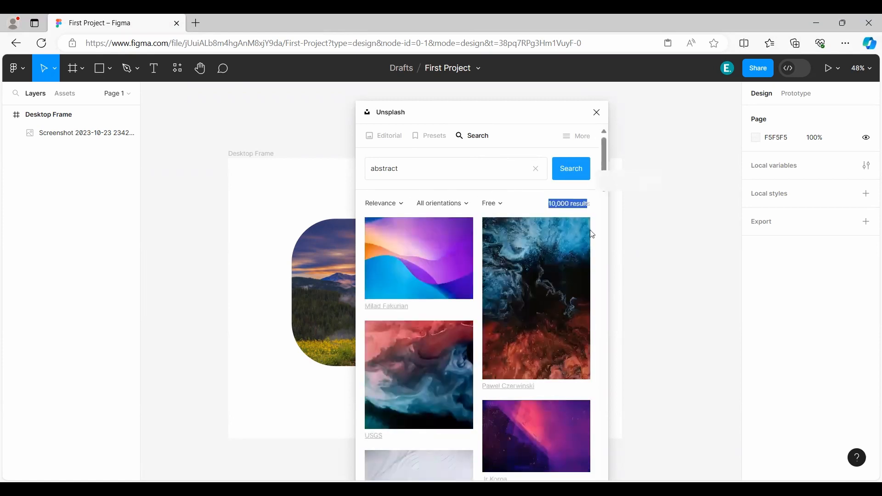
# Insert the blue-and-red abstract image from Unsplash and move it onto the empty canvas beside Desktop Frame.
pyautogui.click(543, 278)
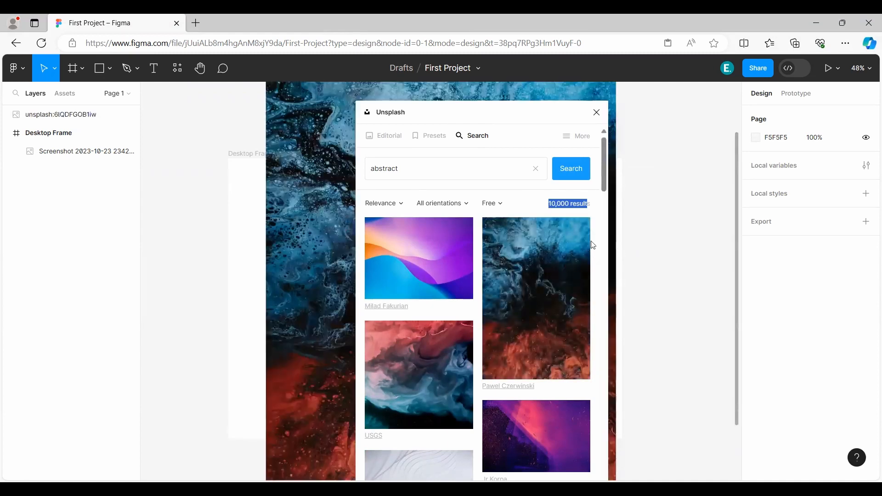
pyautogui.click(600, 117)
pyautogui.moveTo(450, 190); pyautogui.dragTo(456, 289)
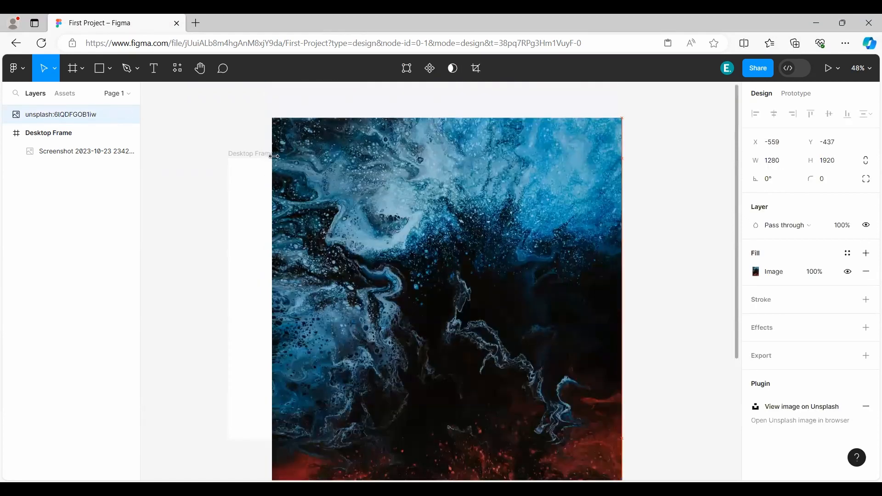
pyautogui.moveTo(280, 158); pyautogui.dragTo(283, 189)
pyautogui.moveTo(413, 277); pyautogui.dragTo(694, 212)
pyautogui.moveTo(570, 287); pyautogui.dragTo(570, 287)
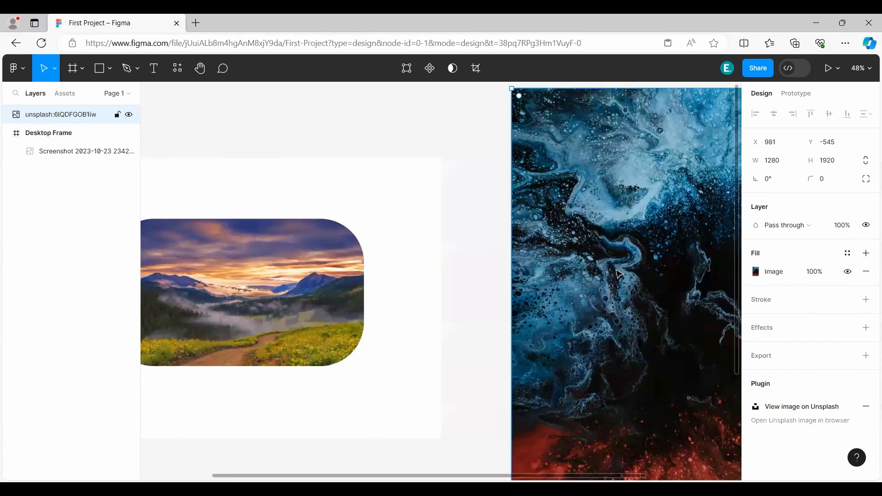
pyautogui.scroll(-6, 474, 272)
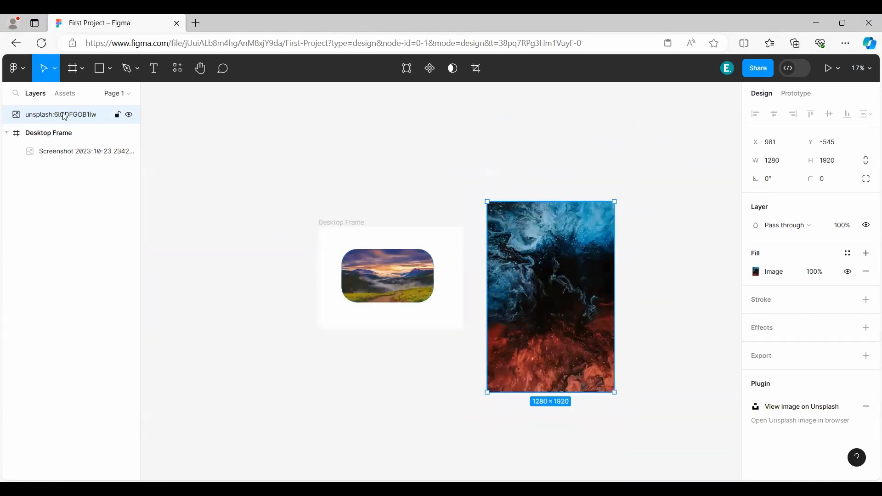
# Move the abstract image into Desktop Frame so that it lies over the landscape picture.
pyautogui.moveTo(524, 293); pyautogui.dragTo(443, 264)
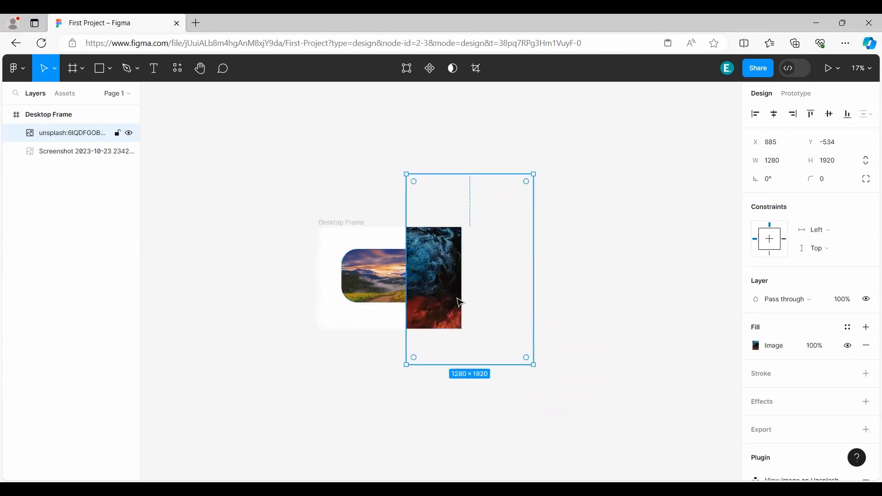
pyautogui.moveTo(443, 296); pyautogui.dragTo(343, 294)
pyautogui.scroll(5, 365, 295)
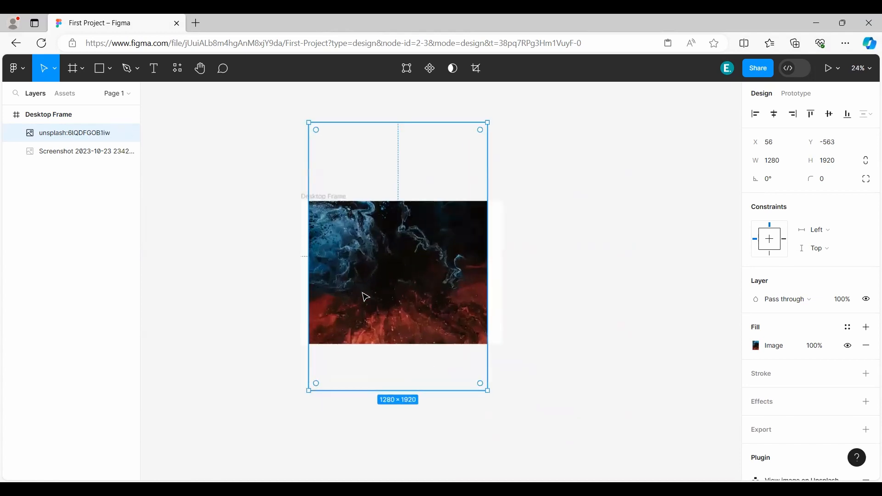
# Rotate the abstract image to 90° and position it to cover the whole Desktop Frame.
pyautogui.moveTo(282, 429); pyautogui.dragTo(546, 366)
pyautogui.moveTo(396, 286); pyautogui.dragTo(408, 297)
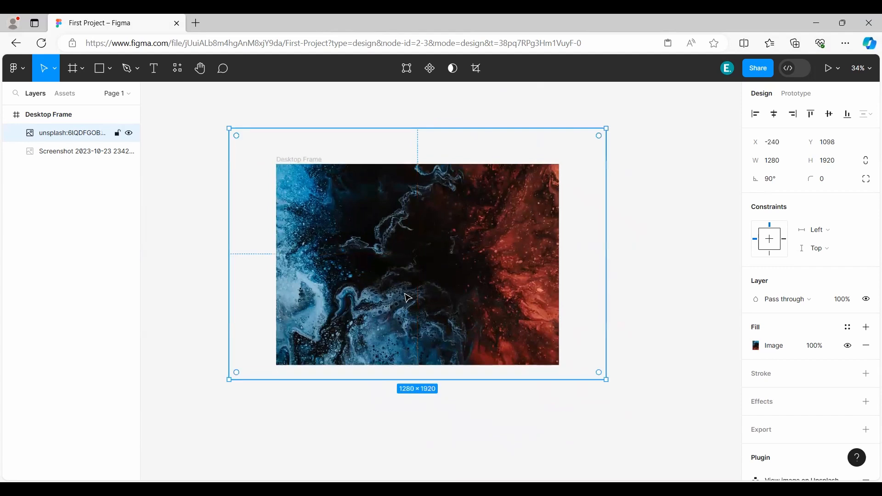
pyautogui.scroll(1, 409, 298)
pyautogui.scroll(2, 408, 298)
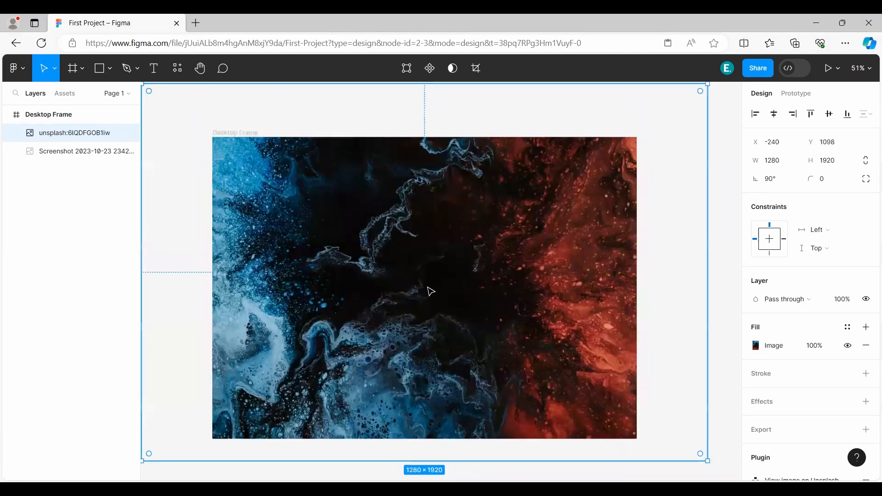
pyautogui.click(171, 243)
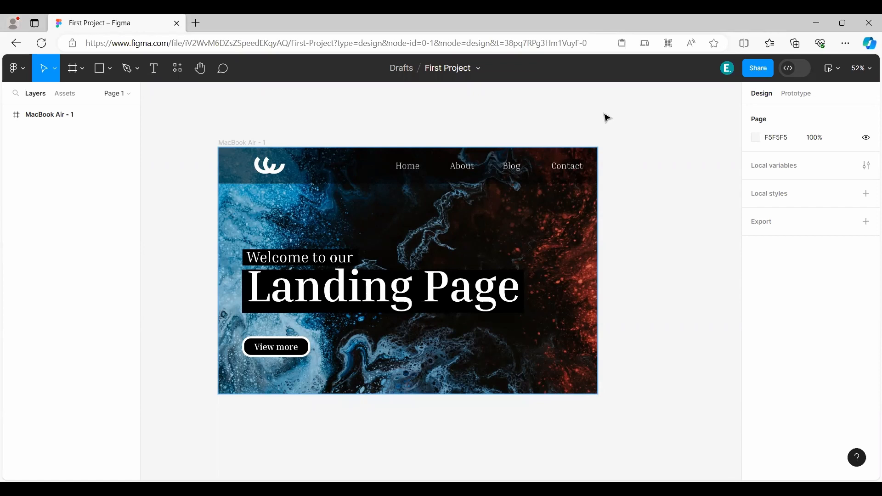
# Add an empty 1280 × 832 MacBook Air frame beside the landing page design.
pyautogui.hscroll(8, 622, 100)
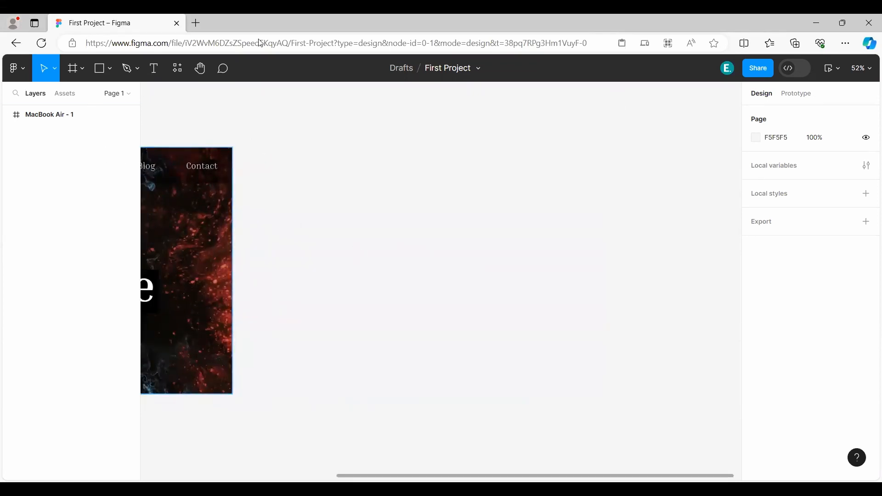
pyautogui.click(81, 69)
pyautogui.click(68, 92)
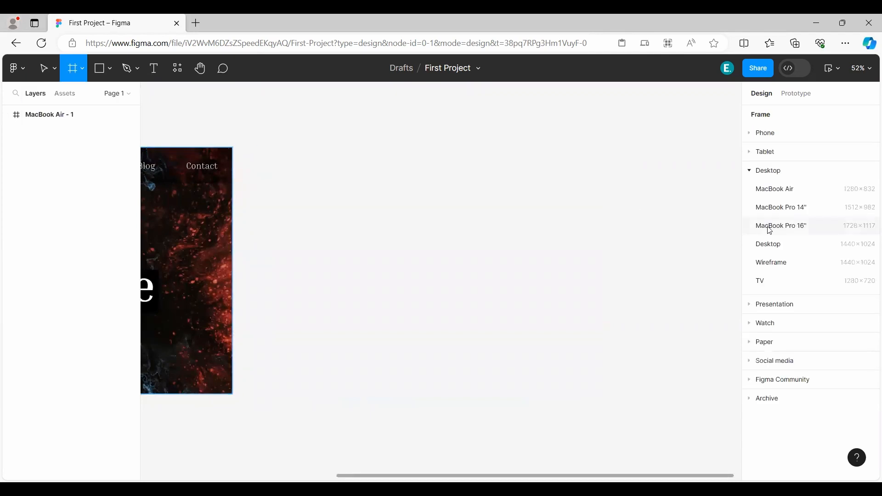
pyautogui.click(779, 193)
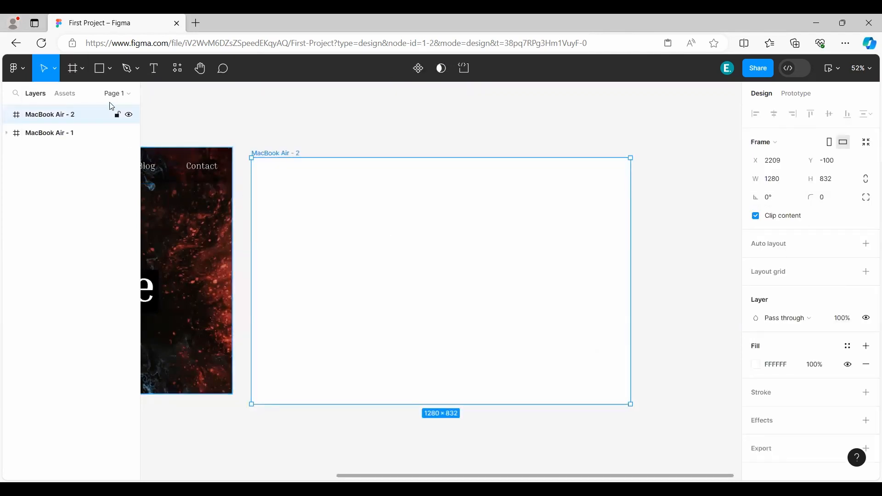
# Replace the empty MacBook Air frame with a 1728 × 1117 MacBook Pro 16" frame.
pyautogui.click(74, 74)
pyautogui.click(793, 227)
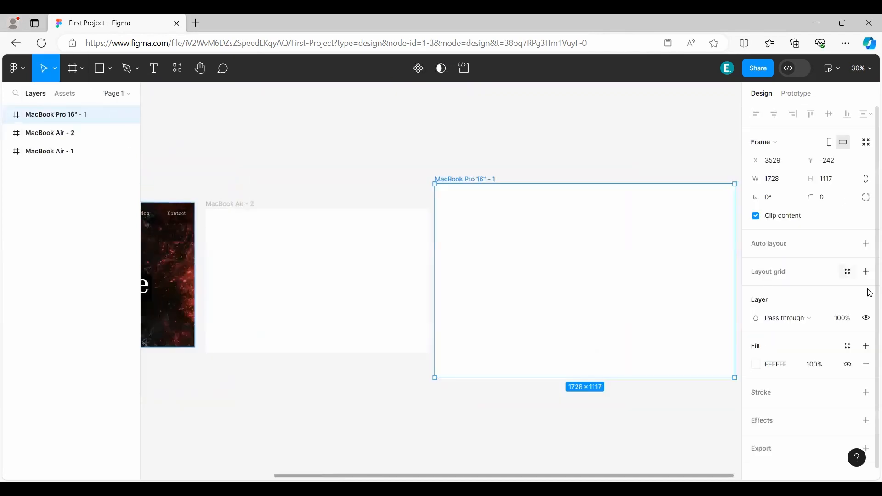
pyautogui.click(340, 278)
pyautogui.press('Delete')
# Move the MacBook Pro 16" frame closer to the landing page design, to about X 2457.
pyautogui.moveTo(658, 297); pyautogui.dragTo(477, 298)
pyautogui.moveTo(250, 411); pyautogui.dragTo(403, 409)
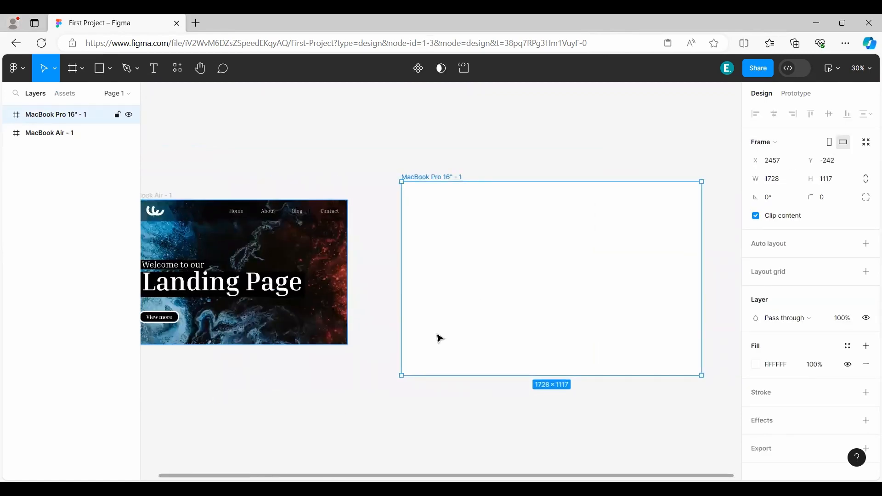
pyautogui.moveTo(445, 333); pyautogui.dragTo(300, 336)
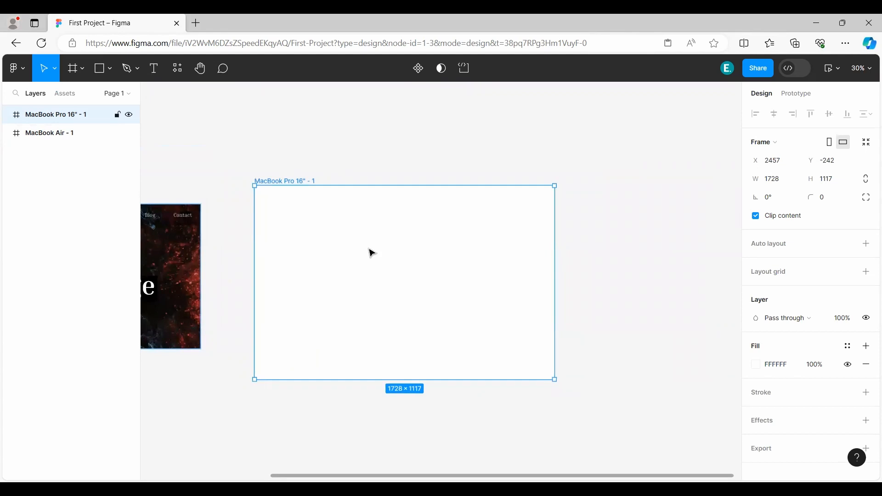
# Run the Unsplash plugin with the MacBook Pro 16" frame selected and search for abstract images.
pyautogui.scroll(2, 370, 252)
pyautogui.click(178, 69)
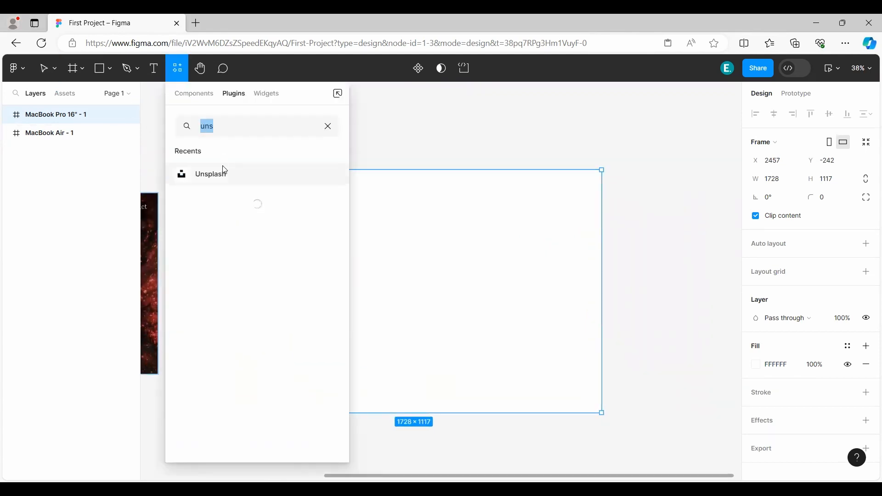
pyautogui.click(253, 173)
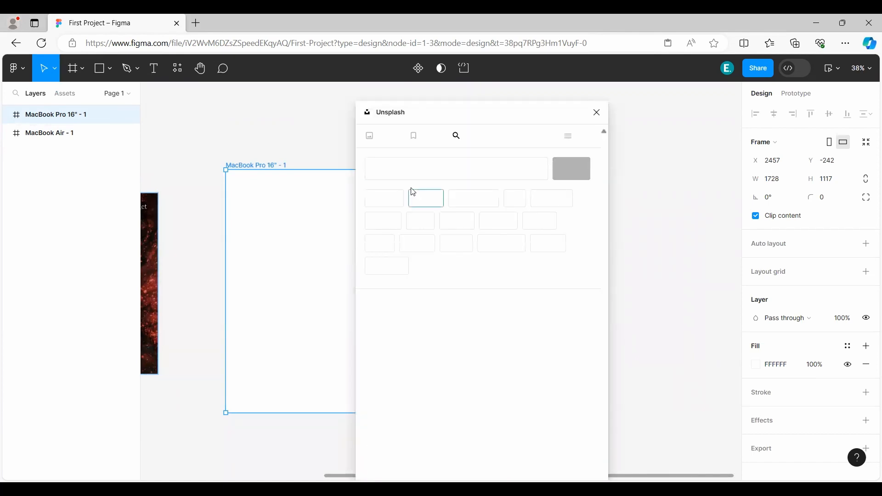
pyautogui.click(406, 201)
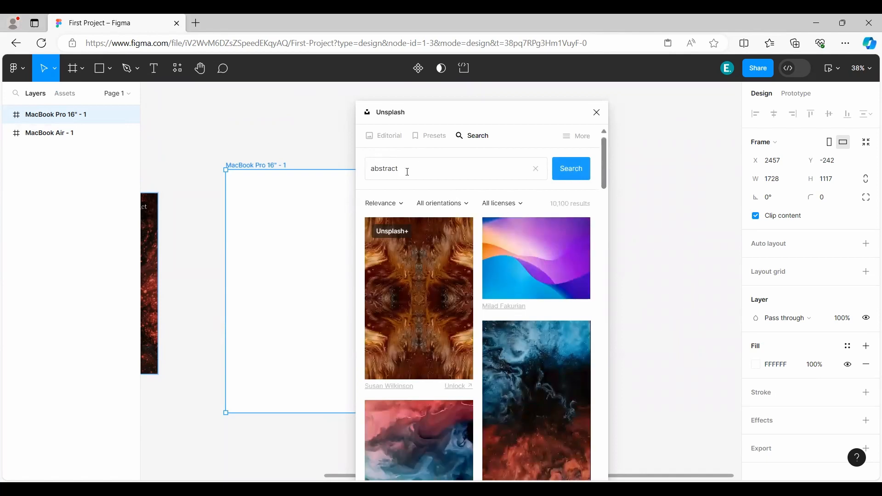
pyautogui.moveTo(407, 172); pyautogui.dragTo(347, 172)
pyautogui.click(424, 182)
# Try filling the MacBook Pro 16" frame with the blue-and-red abstract image from Unsplash.
pyautogui.scroll(-7, 458, 223)
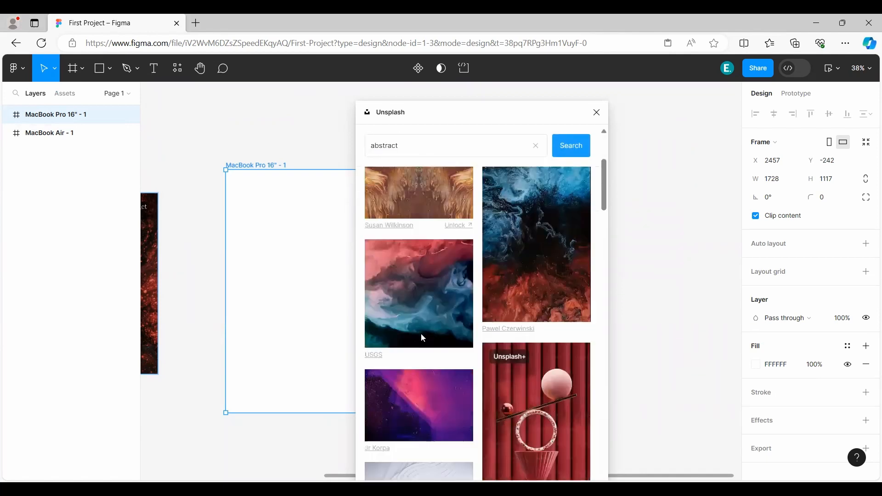
pyautogui.scroll(7, 436, 314)
pyautogui.scroll(-3, 549, 332)
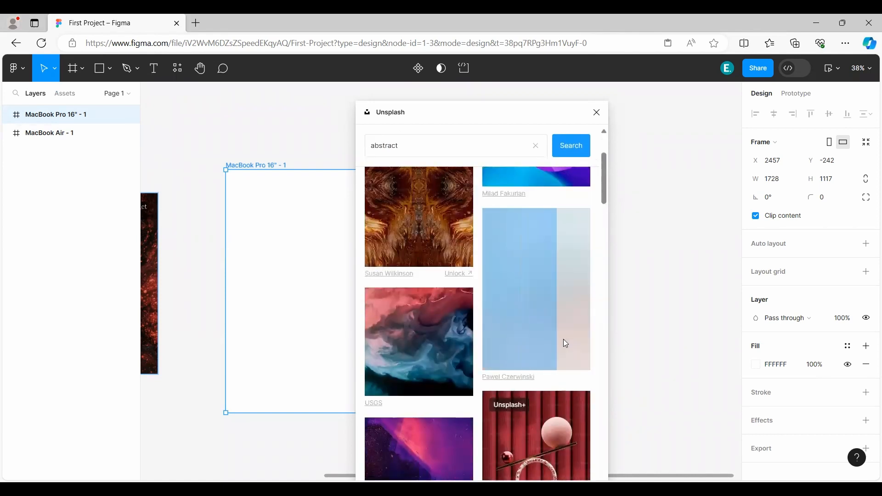
pyautogui.click(597, 114)
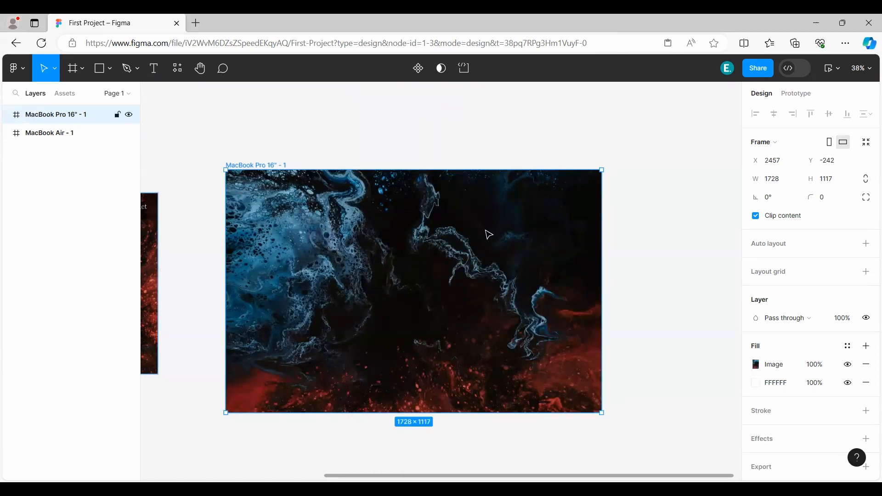
pyautogui.hotkey('ctrl', 'z')
# Deselect the MacBook Pro 16" frame, run Unsplash again and search for abstract images.
pyautogui.click(77, 184)
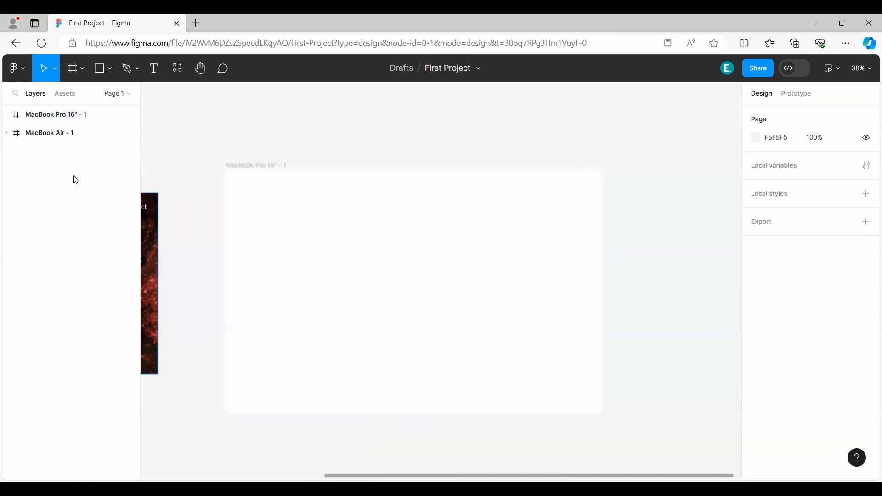
pyautogui.click(178, 71)
pyautogui.click(239, 181)
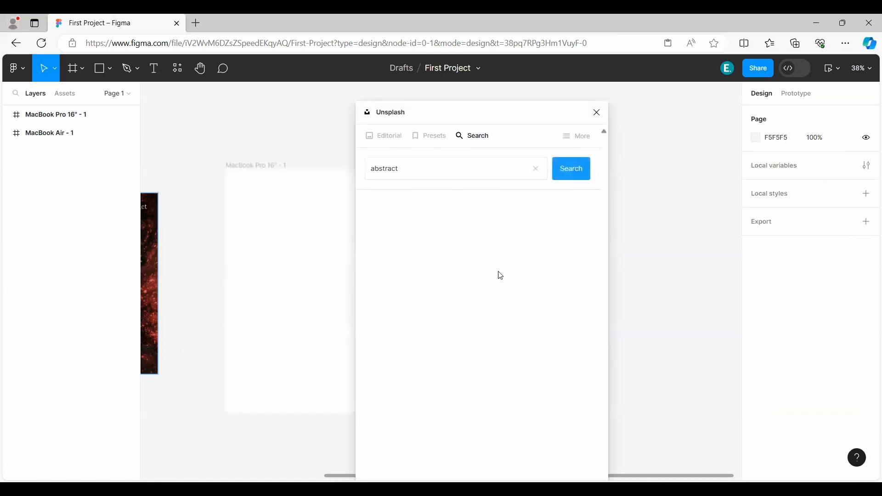
# Insert the blue-and-red abstract image from the Unsplash results and rotate it 90°.
pyautogui.click(533, 358)
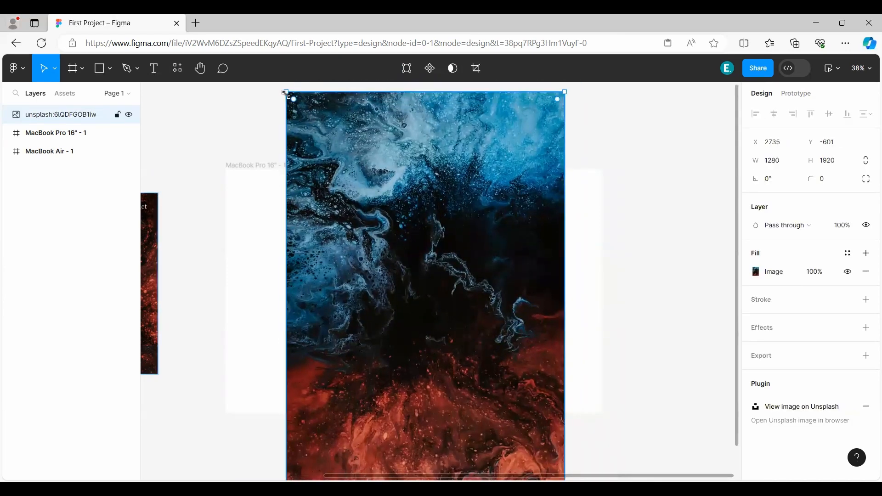
pyautogui.moveTo(283, 91); pyautogui.dragTo(399, 310)
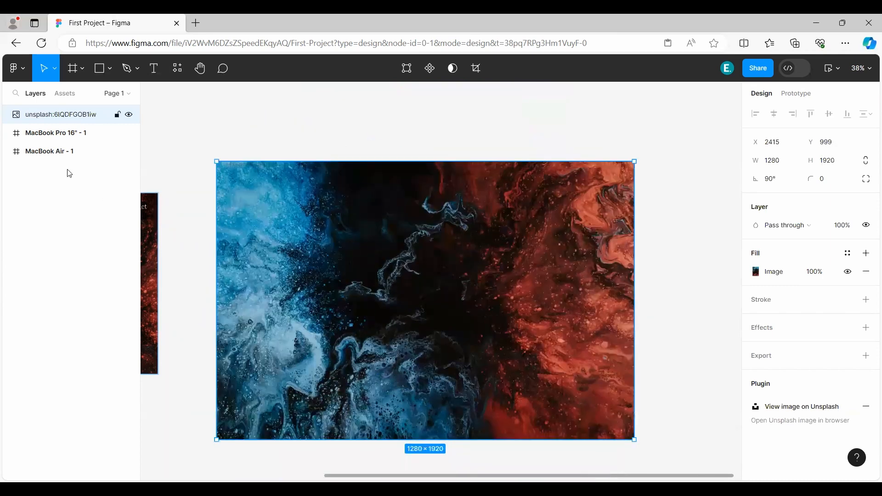
# Nest the rotated image inside the MacBook Pro 16" frame and centre it horizontally and vertically.
pyautogui.moveTo(40, 115); pyautogui.dragTo(54, 135)
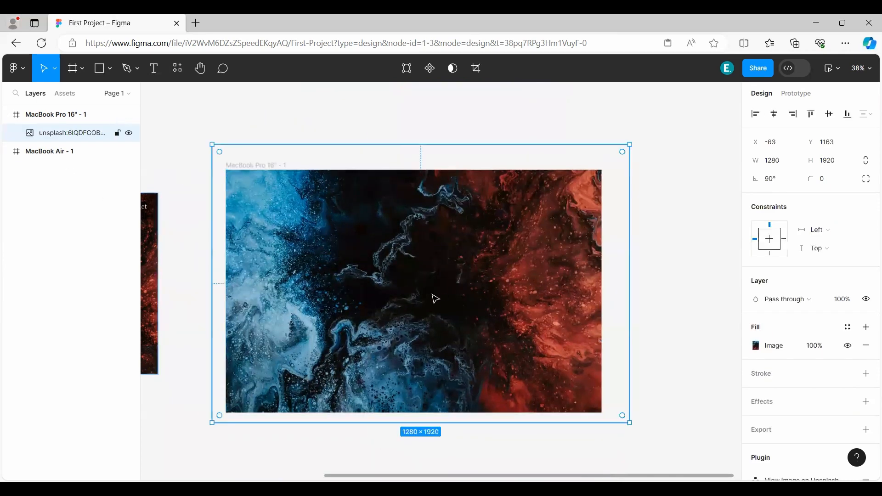
pyautogui.moveTo(436, 300); pyautogui.dragTo(423, 301)
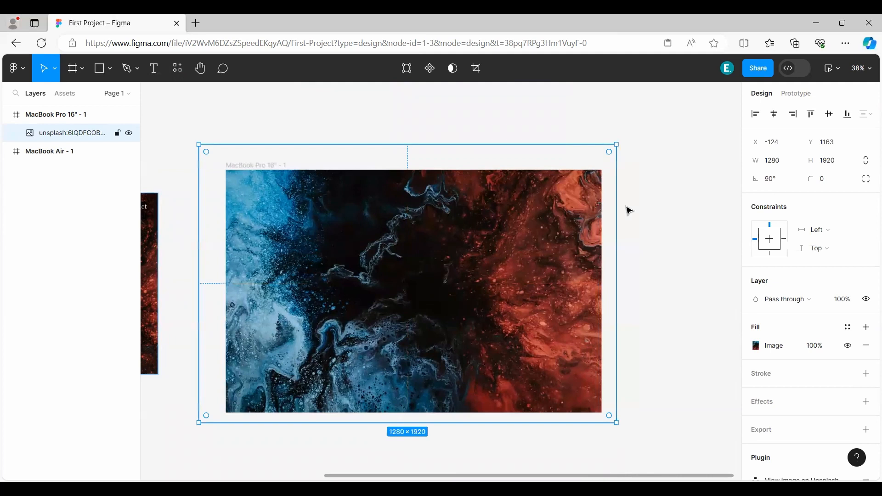
pyautogui.click(773, 114)
pyautogui.click(828, 115)
pyautogui.click(694, 276)
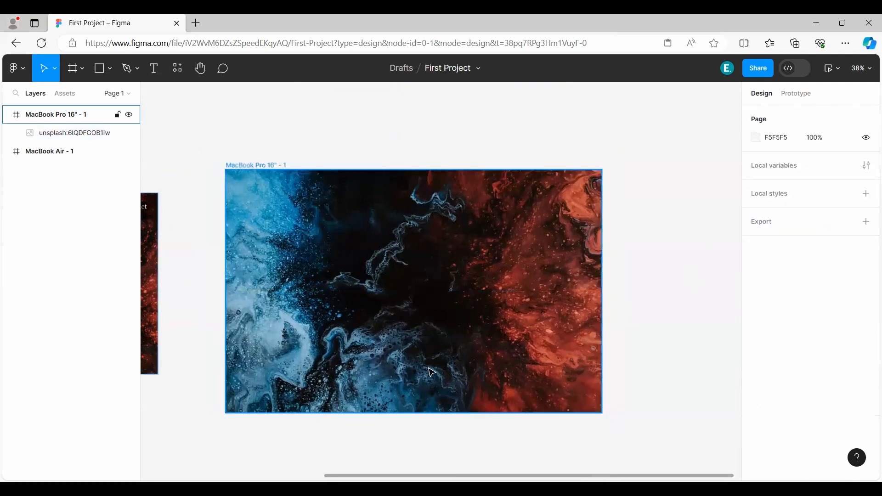
# Draw a header rectangle across the top of the MacBook Pro 16" frame, 1728 wide and 120 high.
pyautogui.hscroll(-1, 428, 369)
pyautogui.scroll(3, 409, 313)
pyautogui.scroll(-1, 409, 322)
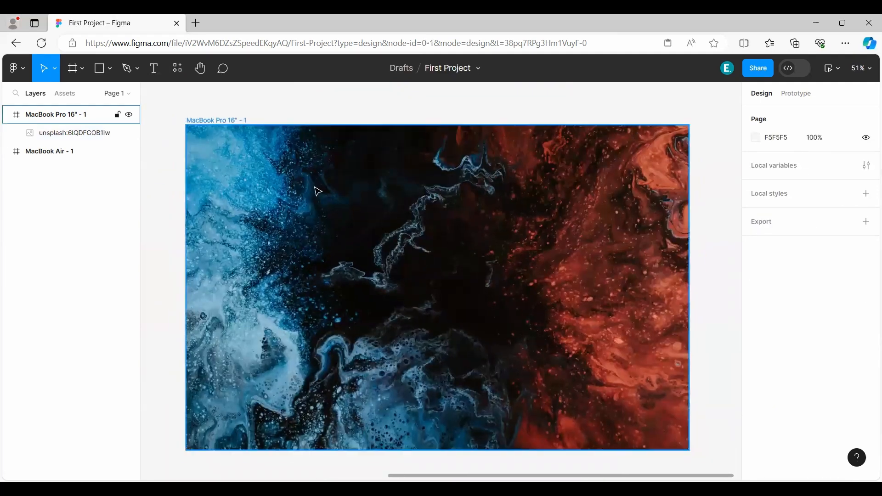
pyautogui.click(181, 115)
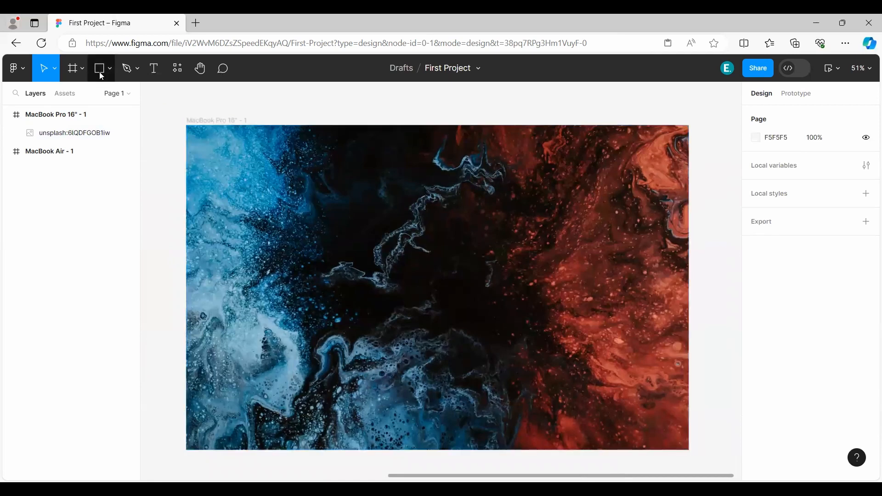
pyautogui.click(100, 70)
pyautogui.click(189, 121)
pyautogui.moveTo(206, 143); pyautogui.dragTo(203, 149)
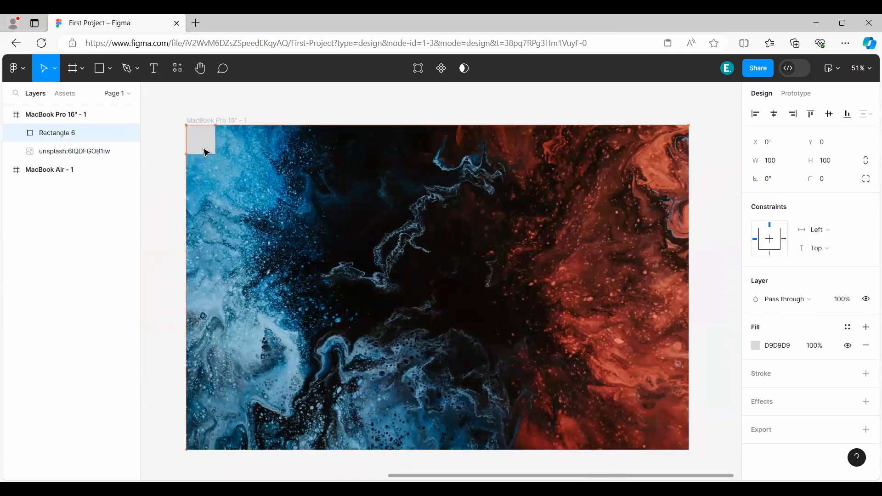
pyautogui.moveTo(545, 163); pyautogui.dragTo(691, 161)
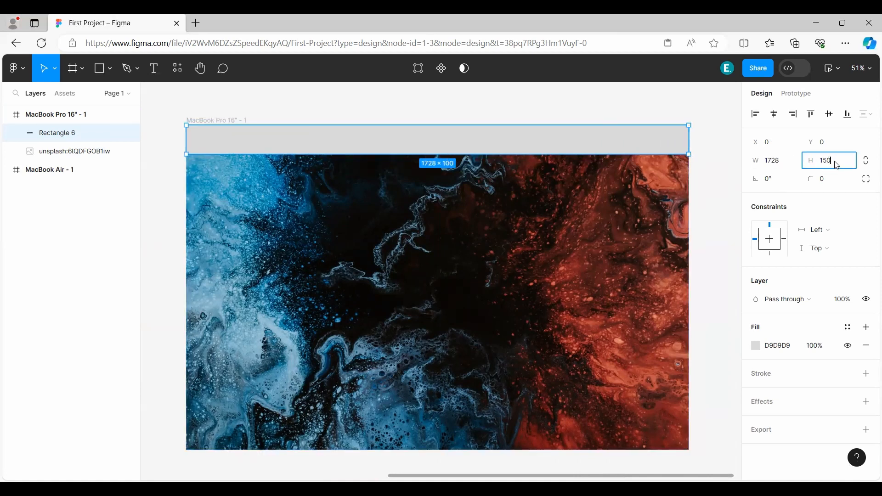
pyautogui.press('Return')
pyautogui.write('120')
pyautogui.press('Return')
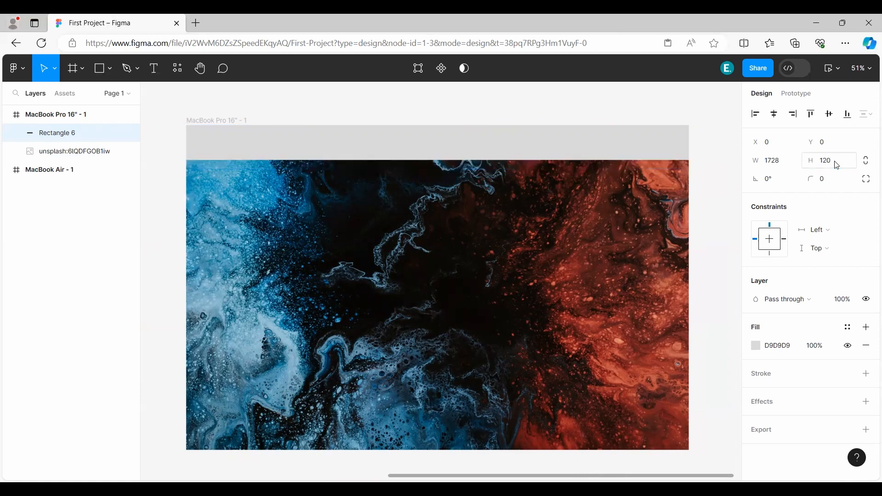
# Fill the header rectangle with black (000000).
pyautogui.click(757, 347)
pyautogui.moveTo(628, 251); pyautogui.dragTo(553, 366)
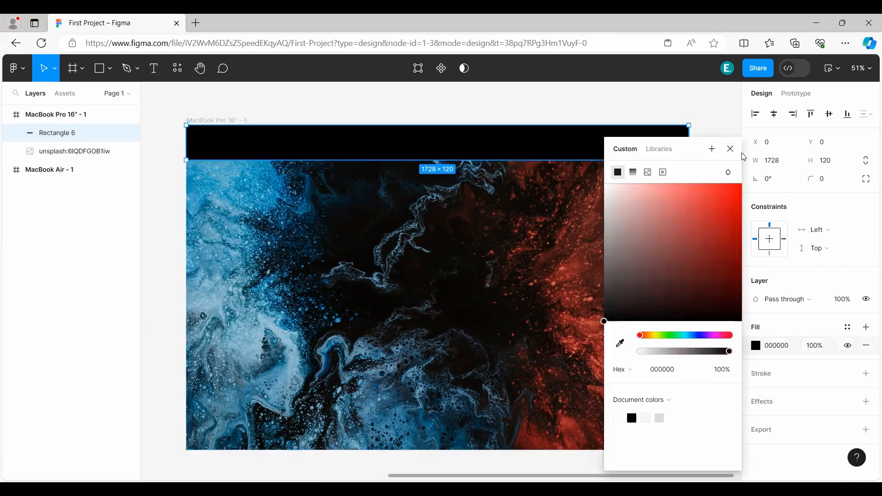
pyautogui.click(744, 157)
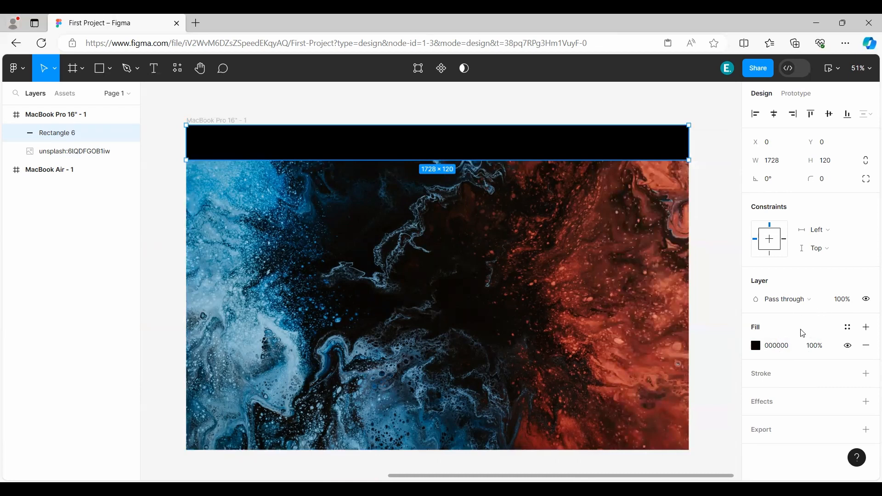
# Try a 50% fill opacity on the black header rectangle and undo it.
pyautogui.click(817, 347)
pyautogui.write('50')
pyautogui.press('Return')
pyautogui.click(724, 268)
pyautogui.moveTo(322, 219); pyautogui.dragTo(412, 281)
pyautogui.scroll(2, 326, 218)
pyautogui.click(325, 218)
pyautogui.scroll(3, 325, 218)
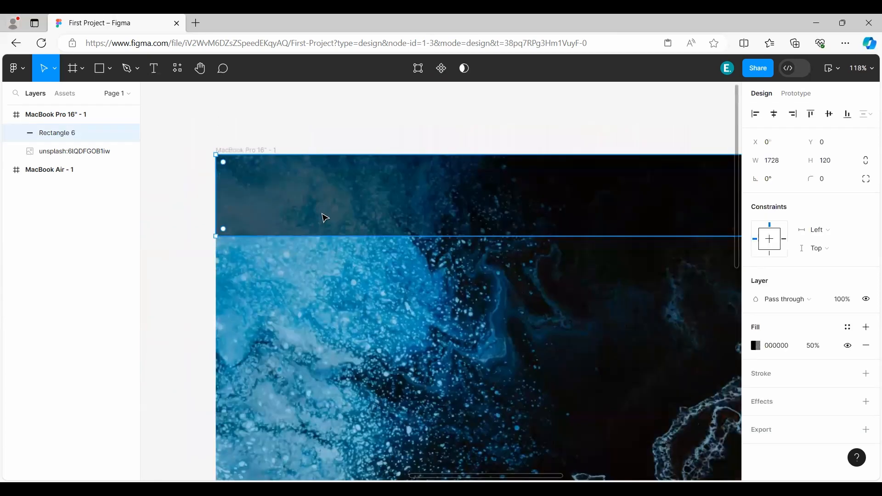
pyautogui.hotkey('ctrl', 'z')
# Place a 100 × 100 circle near the left end of the header and cut it to a 62.5% sweep.
pyautogui.scroll(2, 302, 203)
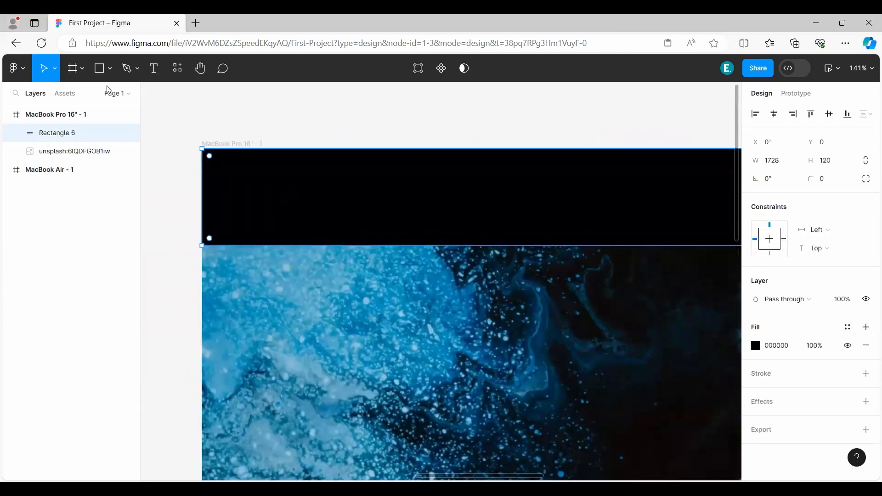
pyautogui.click(115, 72)
pyautogui.click(69, 137)
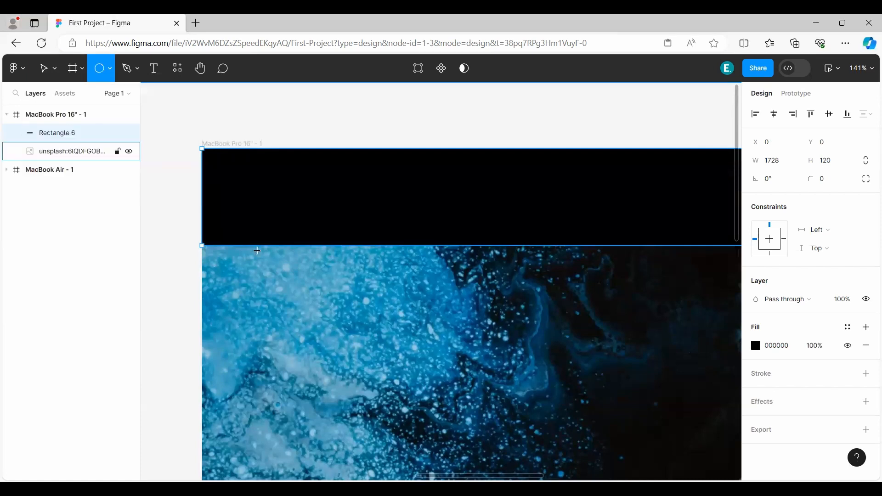
pyautogui.click(261, 165)
pyautogui.moveTo(299, 198); pyautogui.dragTo(263, 170)
pyautogui.doubleClick(290, 200)
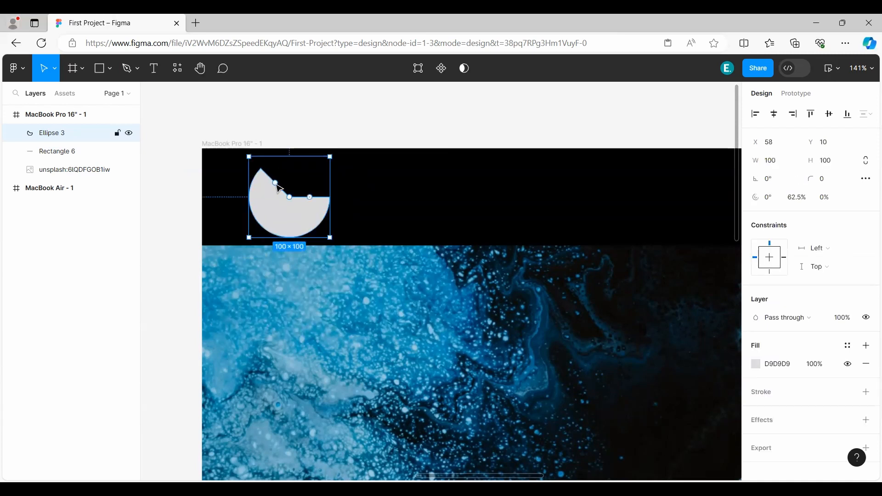
# Hollow the partial circle into a thin arc with a ratio of about 82.72%.
pyautogui.moveTo(276, 185); pyautogui.dragTo(276, 231)
pyautogui.hotkey('ctrl', 'z')
pyautogui.click(377, 178)
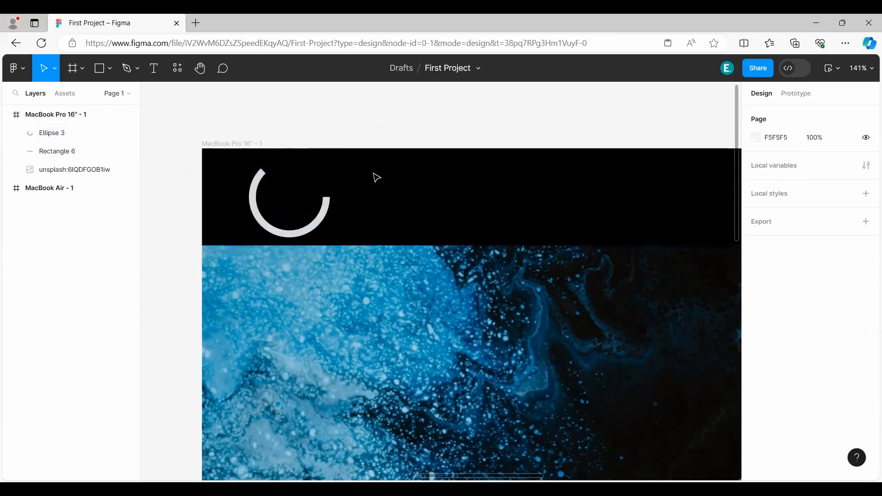
# Turn the arc in the header so that it starts at about 18.6°.
pyautogui.click(317, 224)
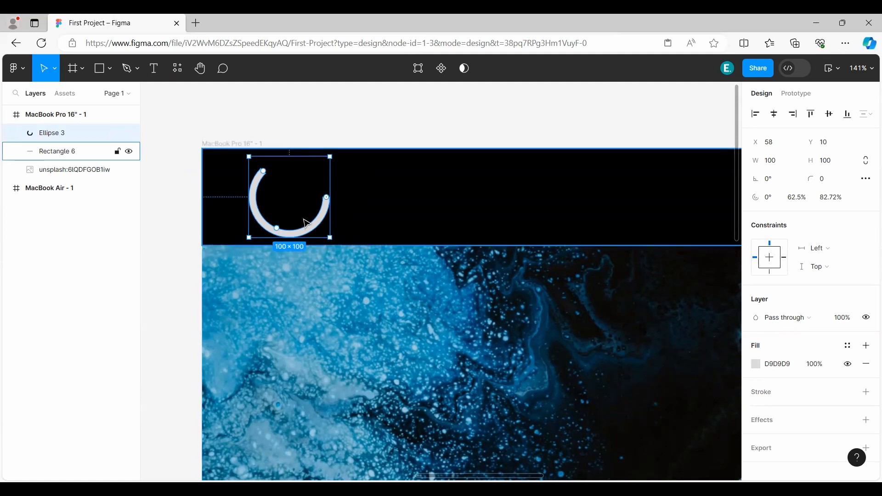
pyautogui.moveTo(331, 205)
pyautogui.moveTo(331, 205); pyautogui.dragTo(332, 219)
# Duplicate the arc, then rotate and place the copy so it interlocks with the original as a swirl logo.
pyautogui.moveTo(278, 198); pyautogui.dragTo(318, 205)
pyautogui.hotkey('ctrl', 'd')
pyautogui.moveTo(368, 148); pyautogui.dragTo(310, 265)
pyautogui.moveTo(353, 196)
pyautogui.mouseDown()
pyautogui.moveTo(330, 201)
pyautogui.moveTo(344, 207)
pyautogui.mouseUp()
pyautogui.click(326, 126)
# Fill both arcs of the swirl logo with white (FFFFFF).
pyautogui.click(256, 178)
pyautogui.keyDown('shift'); pyautogui.click(347, 182); pyautogui.keyUp('shift')
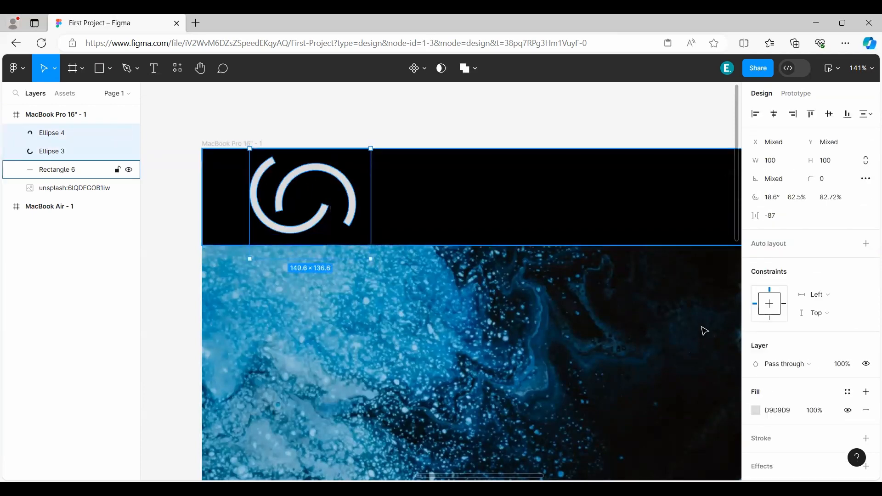
pyautogui.click(756, 411)
pyautogui.moveTo(800, 294); pyautogui.dragTo(577, 177)
pyautogui.click(309, 176)
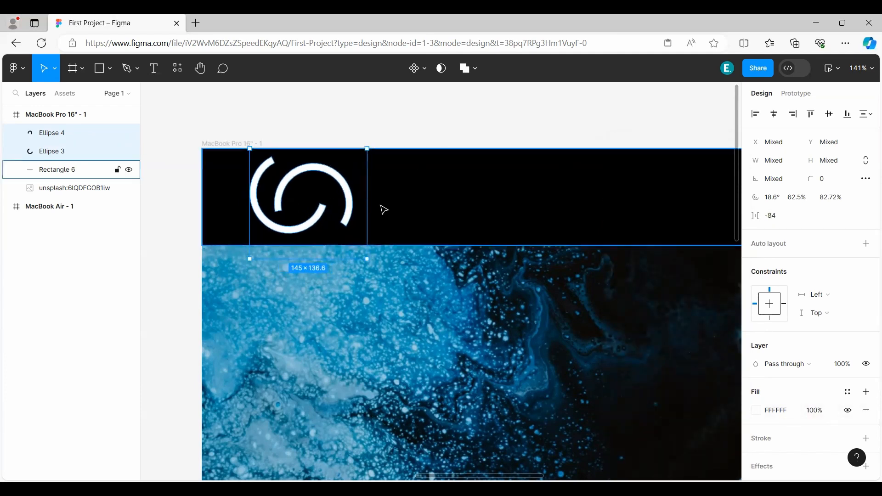
pyautogui.click(339, 142)
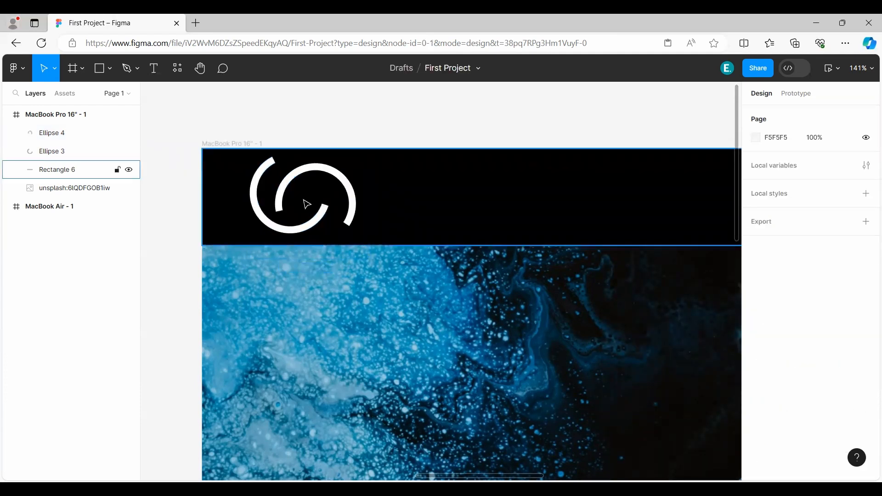
# Scale the two-arc logo down and position it near the left end of the header.
pyautogui.scroll(-6, 353, 223)
pyautogui.moveTo(462, 264); pyautogui.dragTo(352, 153)
pyautogui.scroll(3, 333, 244)
pyautogui.scroll(-2, 333, 242)
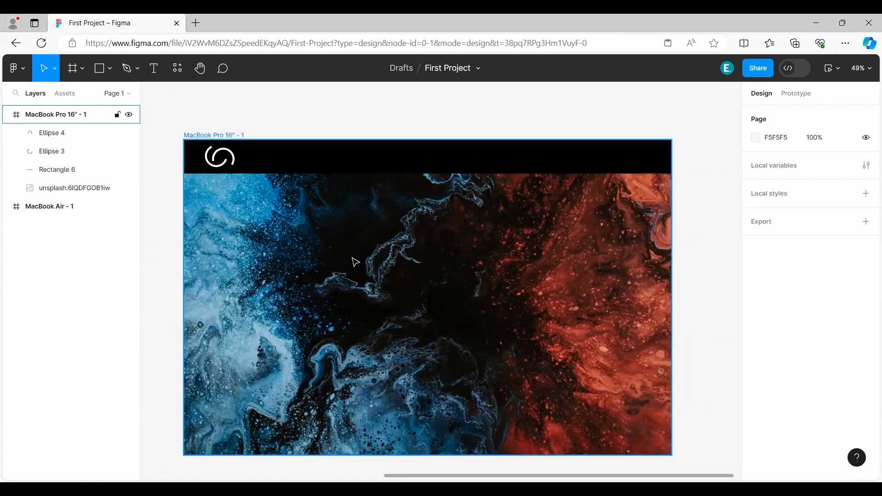
# Add the text "Homr" to the header, slightly right of its middle.
pyautogui.click(155, 69)
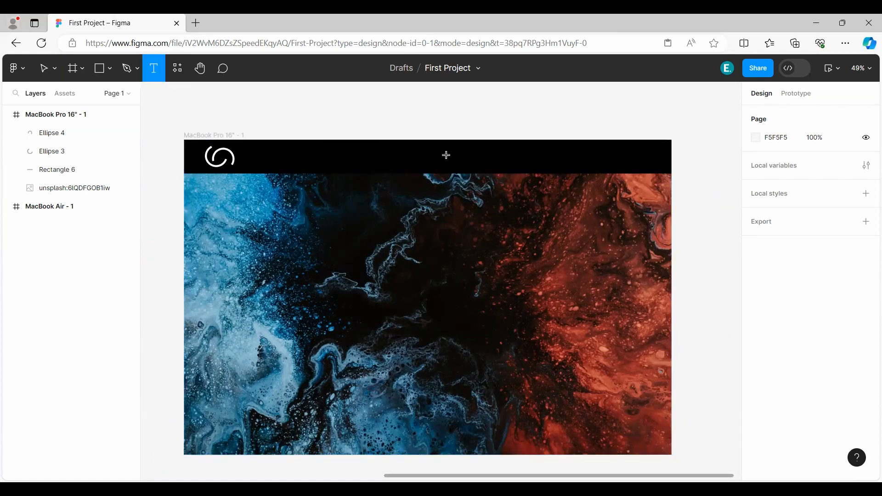
pyautogui.click(446, 156)
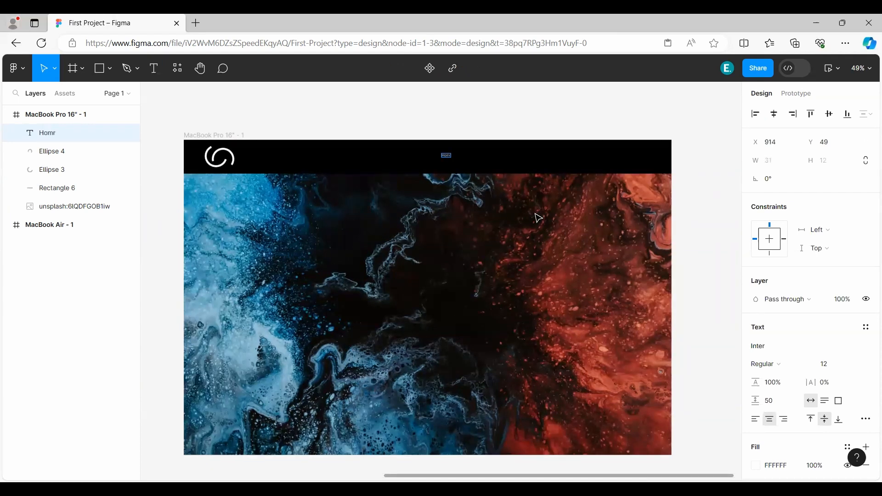
pyautogui.press('Escape')
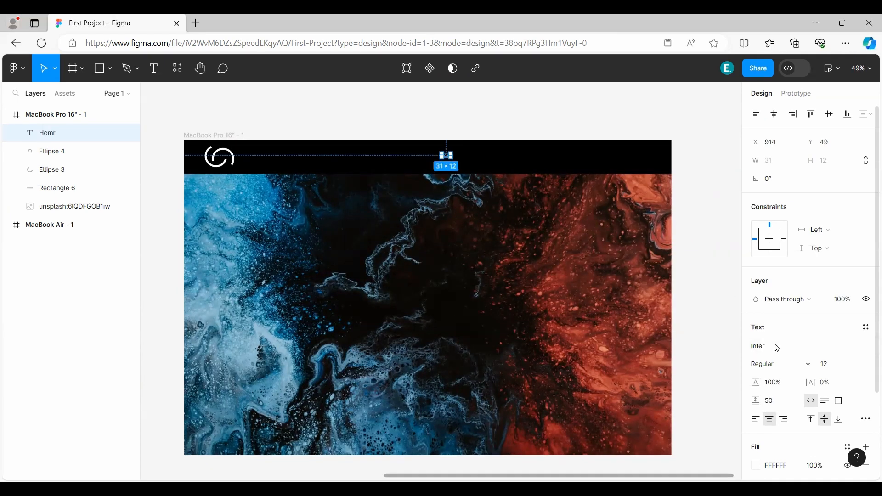
# Try the Inika font on the header text.
pyautogui.click(776, 348)
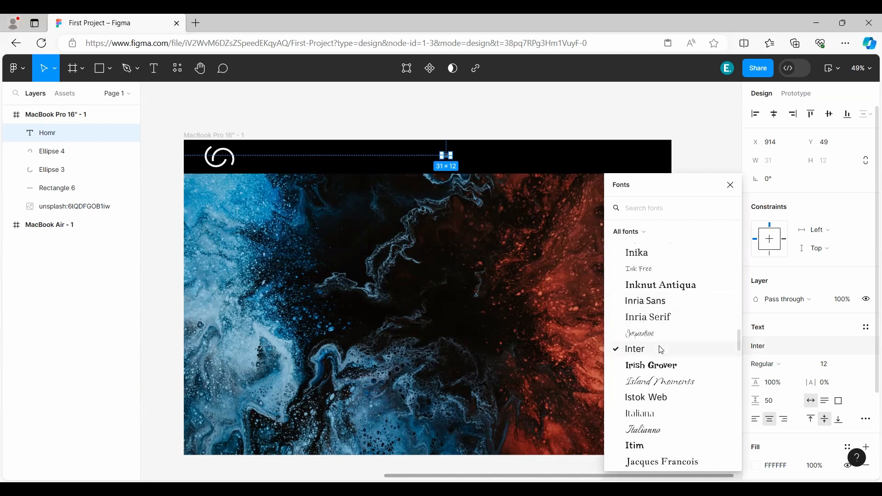
pyautogui.scroll(-2, 671, 376)
pyautogui.scroll(3, 670, 383)
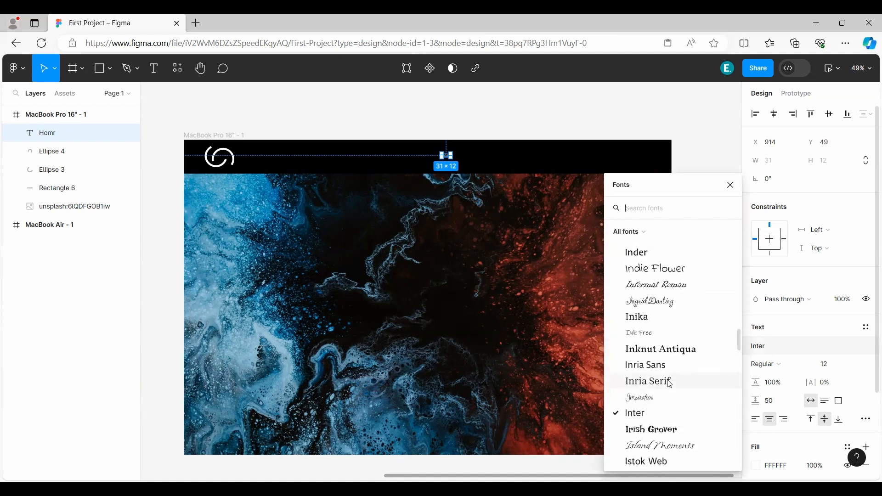
pyautogui.click(646, 317)
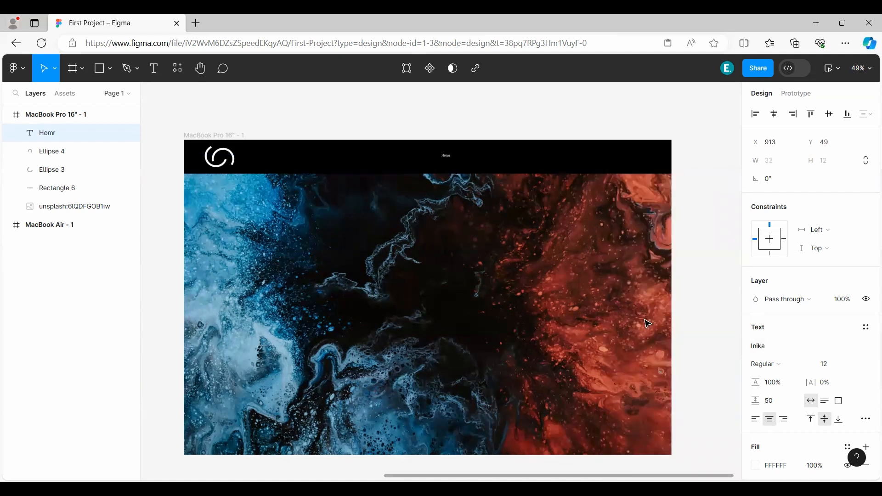
# Set the header text's size to 50 and correct its wording to "Home".
pyautogui.click(829, 370)
pyautogui.press('Return')
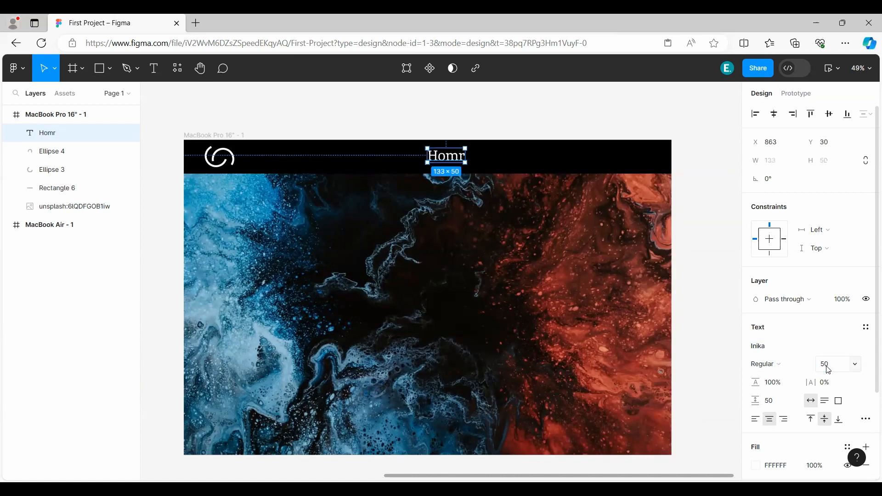
pyautogui.press('Return')
pyautogui.write('Home')
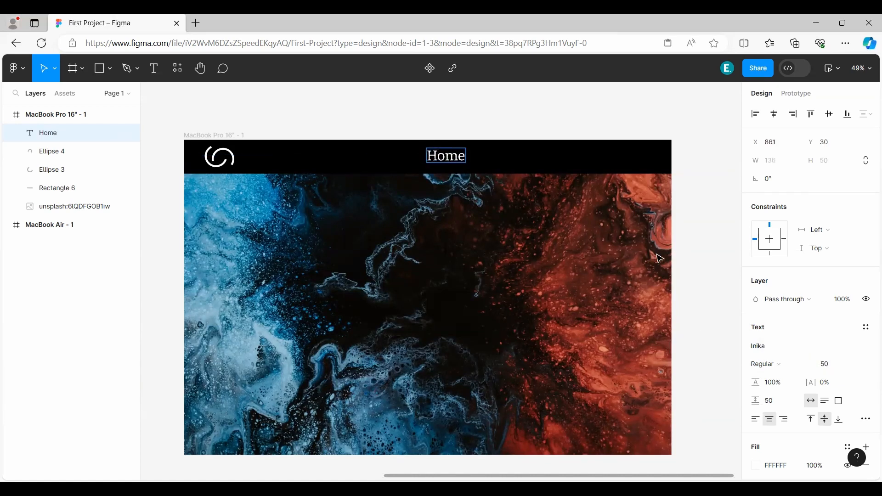
pyautogui.press('Escape')
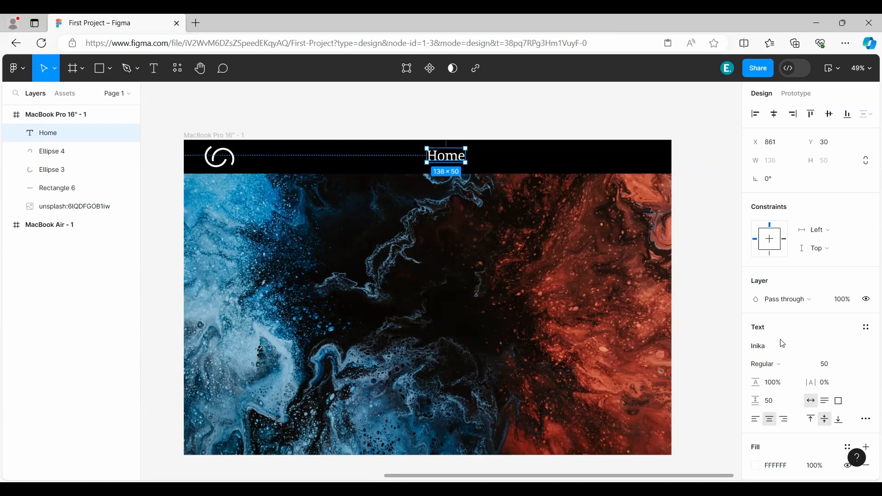
# Try the Inder font on the "Home" text.
pyautogui.click(781, 364)
pyautogui.click(778, 347)
pyautogui.click(779, 347)
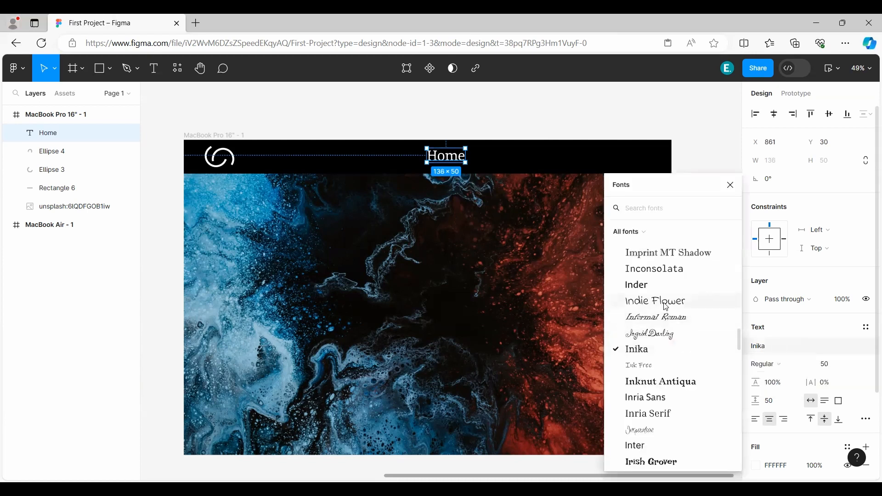
pyautogui.click(636, 286)
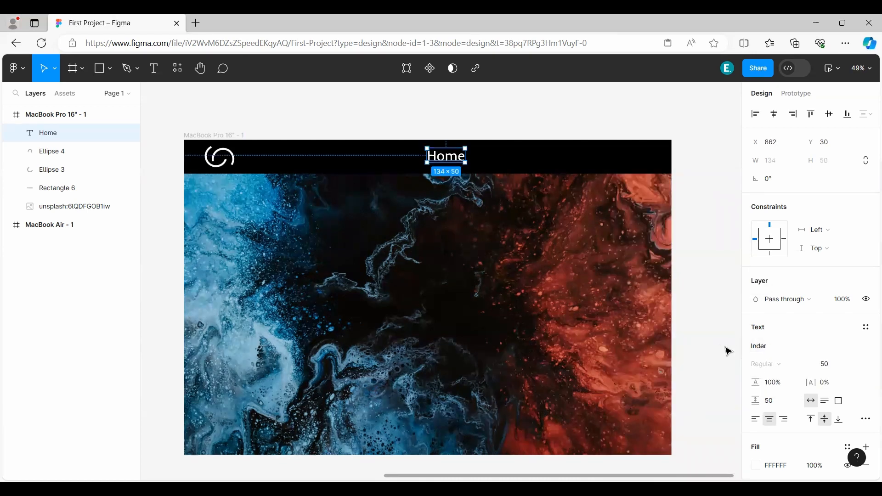
# Set the font of the "Home" text to Inter.
pyautogui.click(772, 349)
pyautogui.scroll(-3, 656, 421)
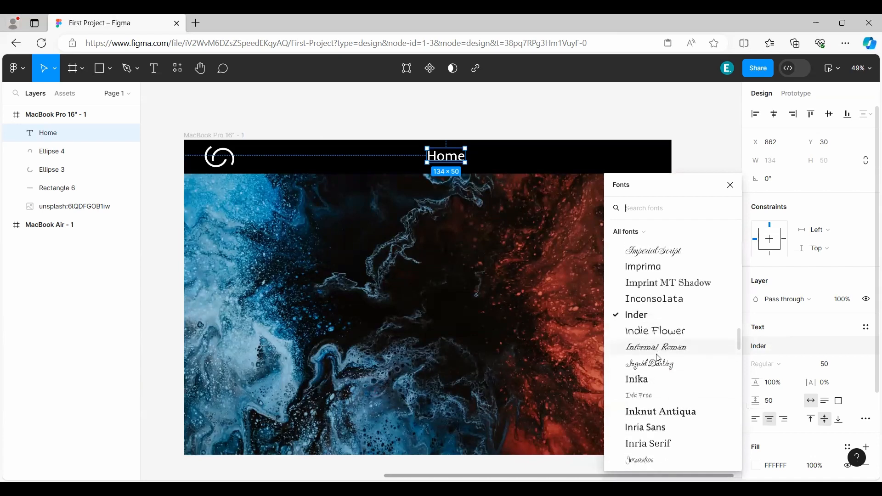
pyautogui.click(656, 410)
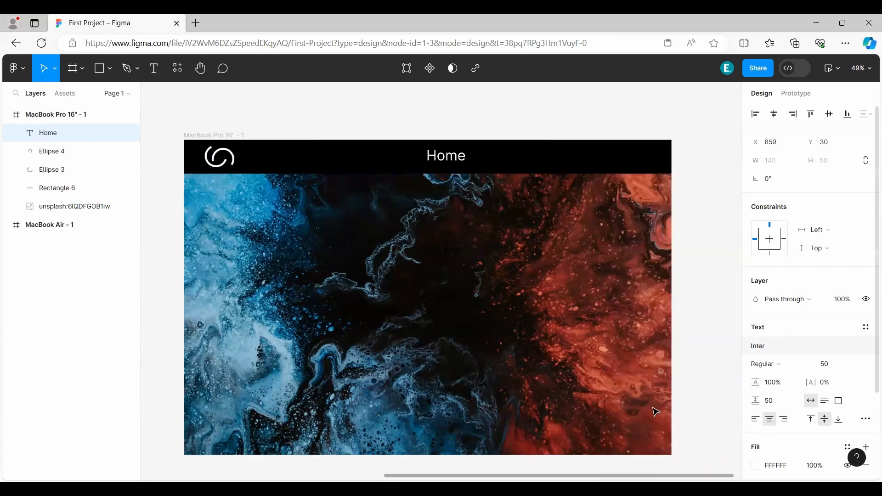
# Set the "Home" text's size to 30 and reposition it in the header at X 986, Y 45.
pyautogui.moveTo(448, 154); pyautogui.dragTo(472, 158)
pyautogui.click(840, 370)
pyautogui.write('30')
pyautogui.press('Return')
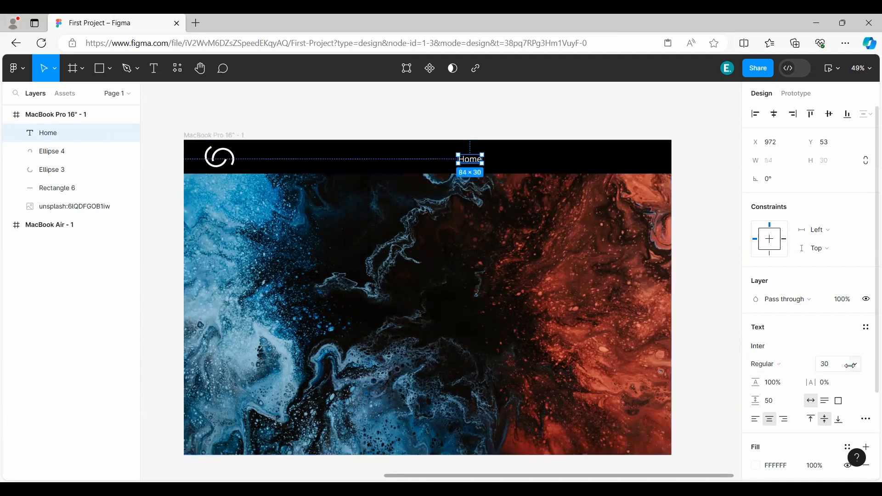
pyautogui.moveTo(472, 162); pyautogui.dragTo(474, 156)
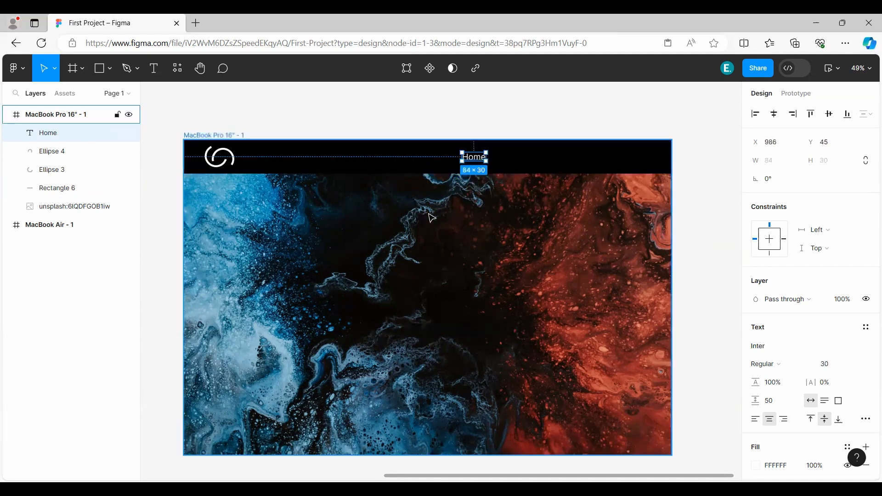
# Add a layout grid to the MacBook Pro 16" frame and change its type to Columns.
pyautogui.click(22, 99)
pyautogui.click(127, 94)
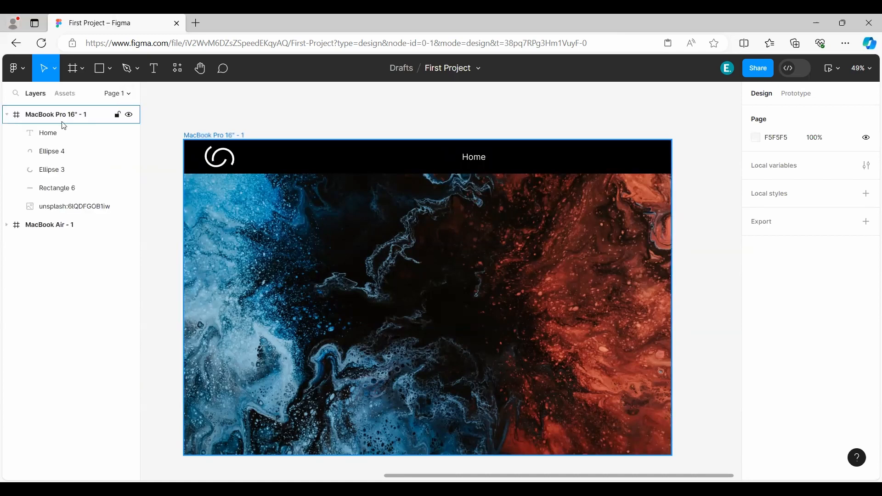
pyautogui.click(56, 121)
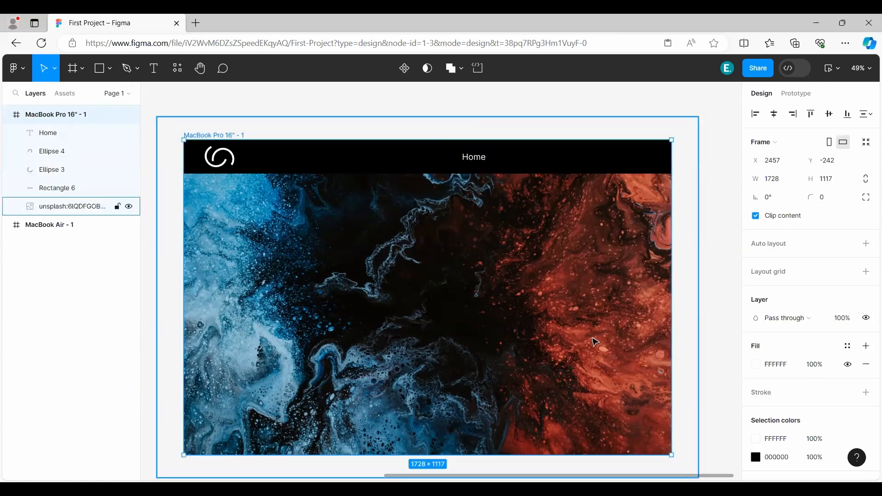
pyautogui.click(781, 276)
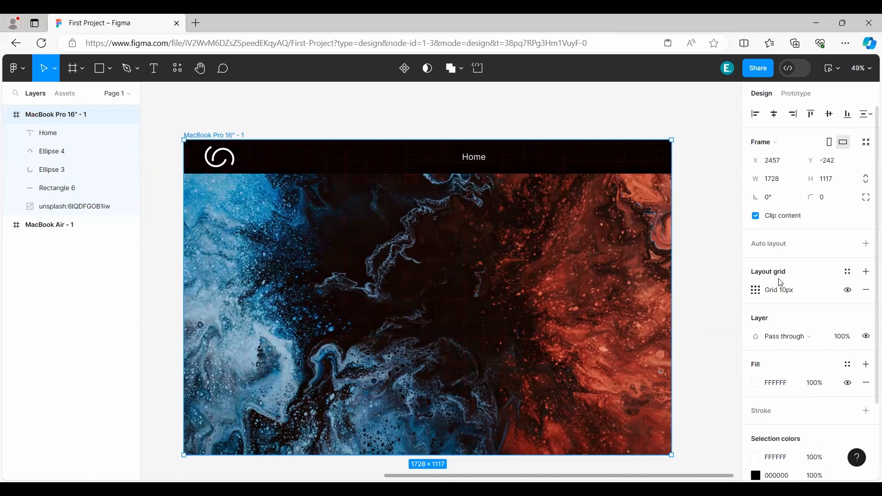
pyautogui.click(756, 292)
pyautogui.click(626, 295)
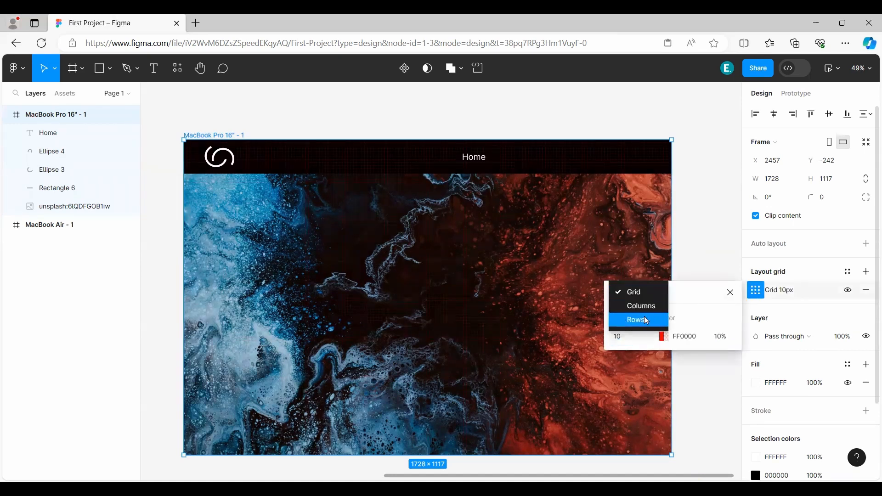
pyautogui.click(641, 305)
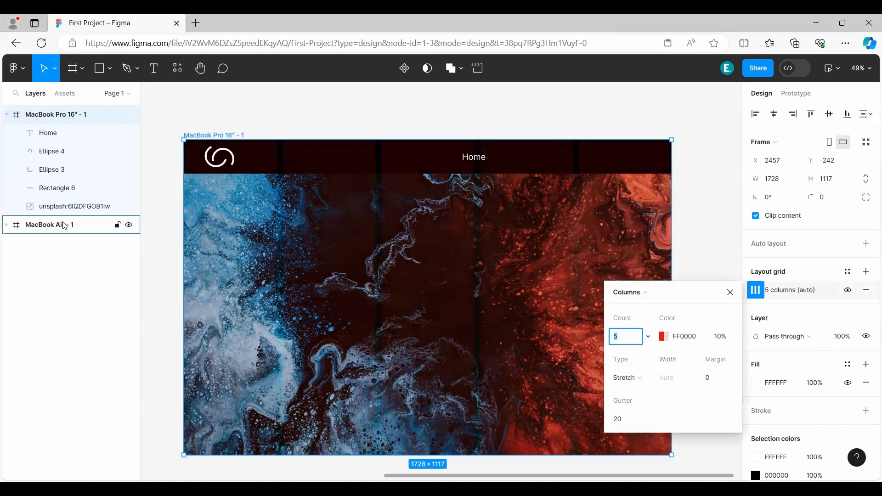
# Hide the Unsplash background image layer in the MacBook Pro 16" frame, keeping the header rectangle shown.
pyautogui.click(130, 207)
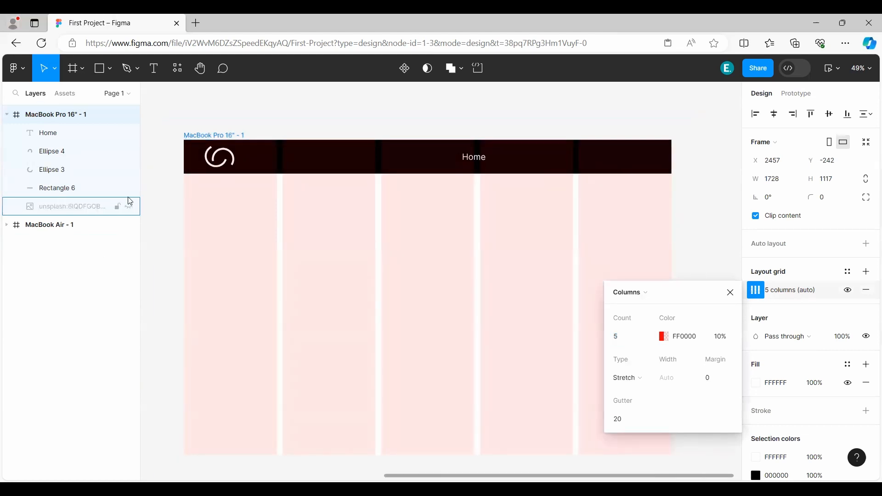
pyautogui.click(129, 188)
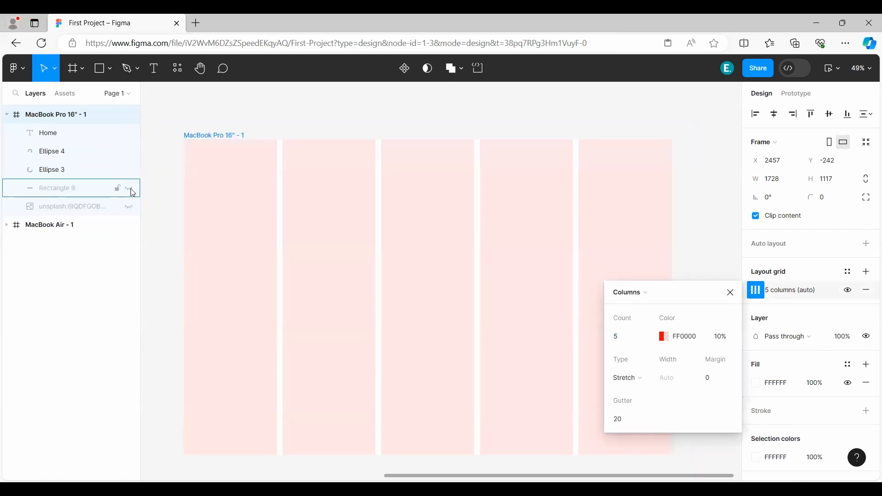
pyautogui.click(129, 189)
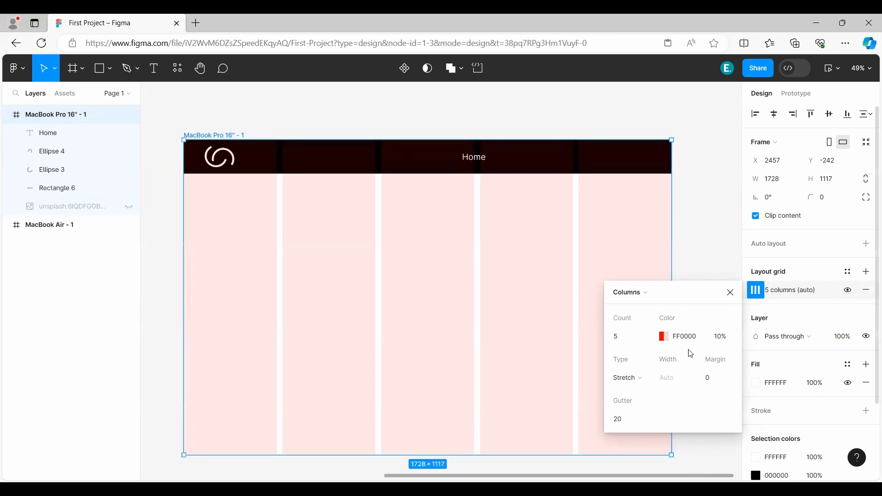
# Set the column layout grid's count to 12.
pyautogui.click(628, 345)
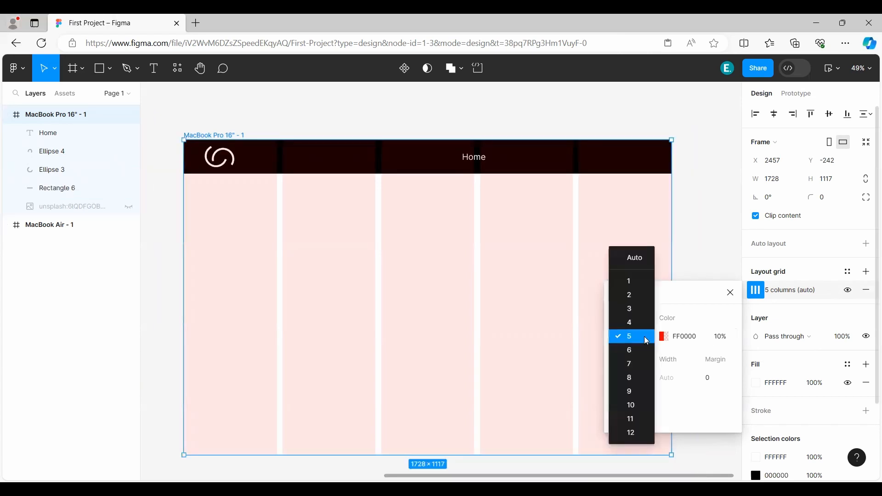
pyautogui.click(636, 432)
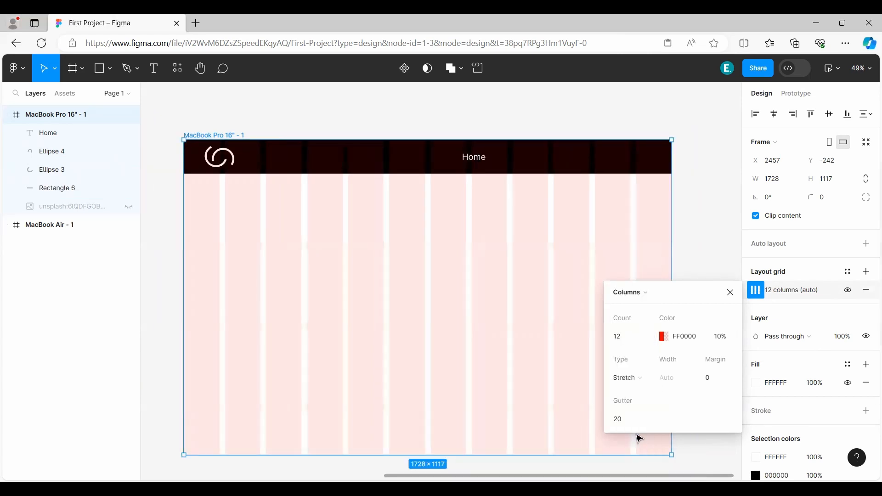
pyautogui.click(732, 293)
# Lower the layer opacity of the header rectangle (Rectangle 6) to 50%.
pyautogui.click(126, 188)
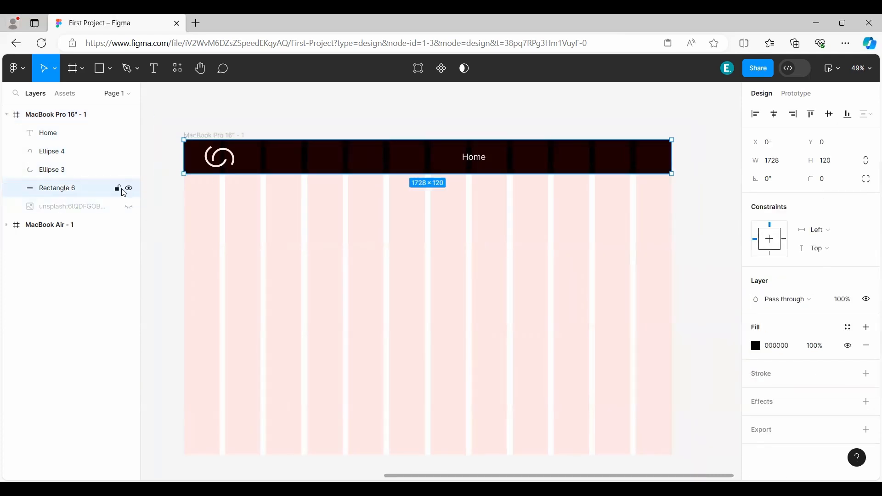
pyautogui.click(129, 189)
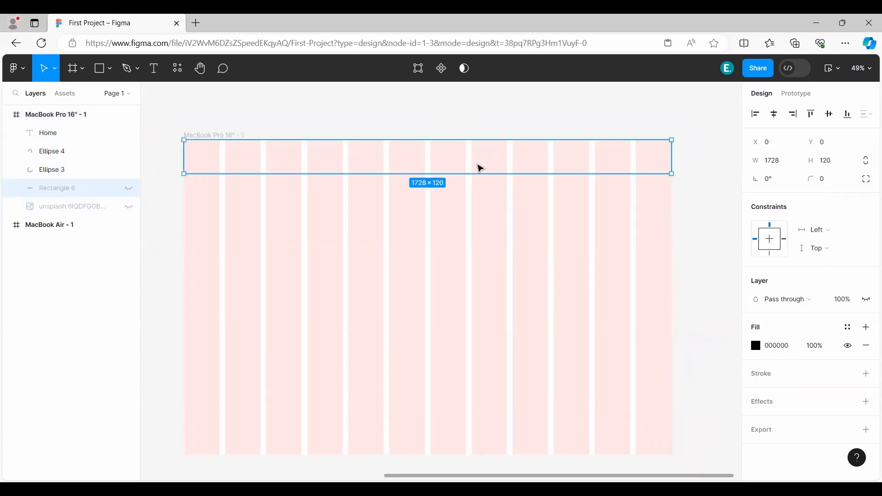
pyautogui.click(130, 189)
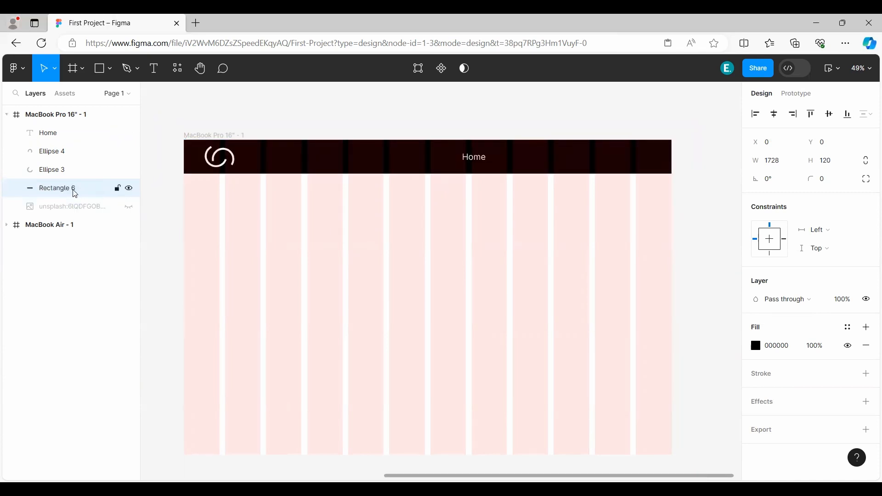
pyautogui.click(843, 299)
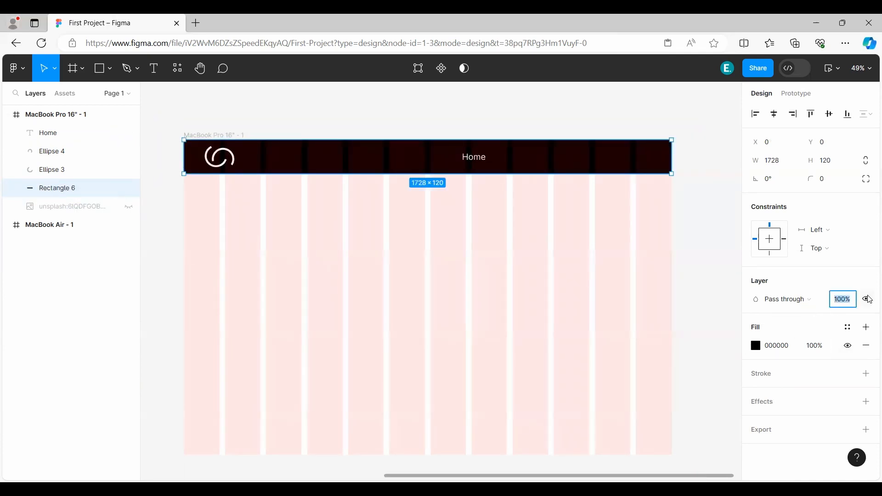
pyautogui.write('50')
pyautogui.press('Return')
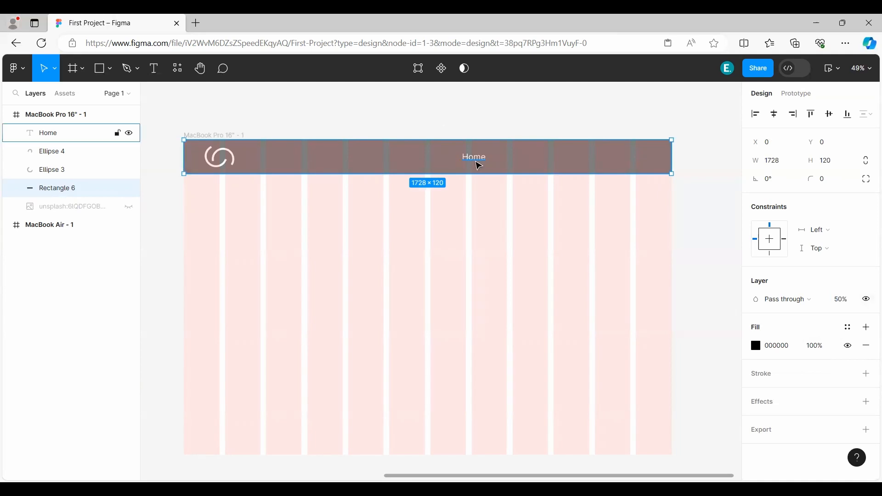
# Move "Home" to X 1020, Y 53 and place a copy beside it reading "About".
pyautogui.moveTo(477, 160); pyautogui.dragTo(528, 168)
pyautogui.press('Return')
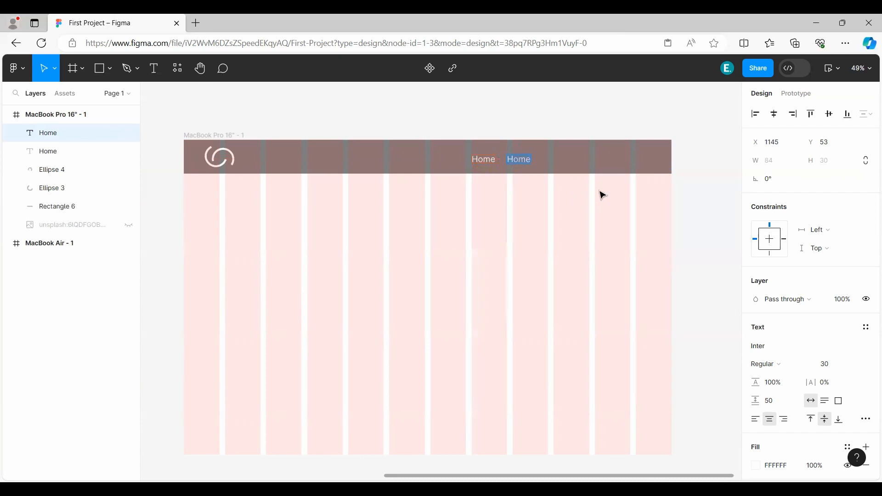
pyautogui.write('About')
pyautogui.press('Escape')
# Duplicate "About" to its right, change the copy to "Blog" and place it at X 1272 with an even 41 px spacing.
pyautogui.moveTo(519, 161); pyautogui.dragTo(556, 163)
pyautogui.doubleClick(556, 163)
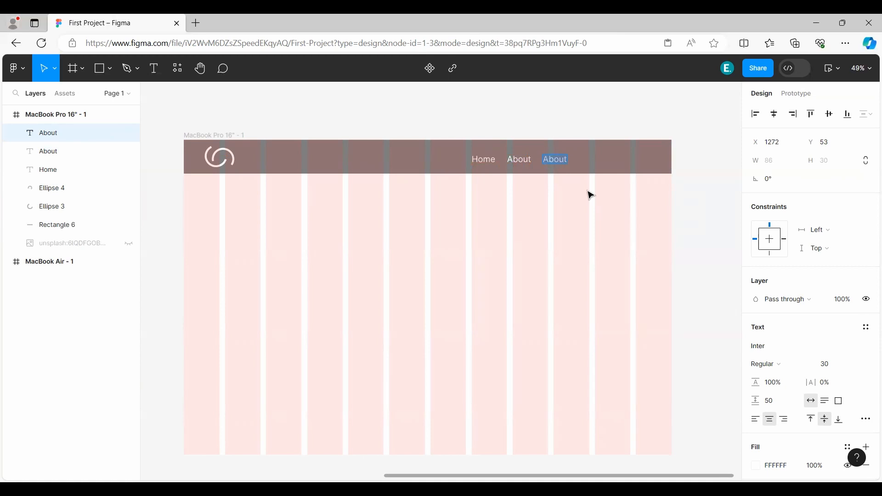
pyautogui.write('Blog')
pyautogui.press('Escape')
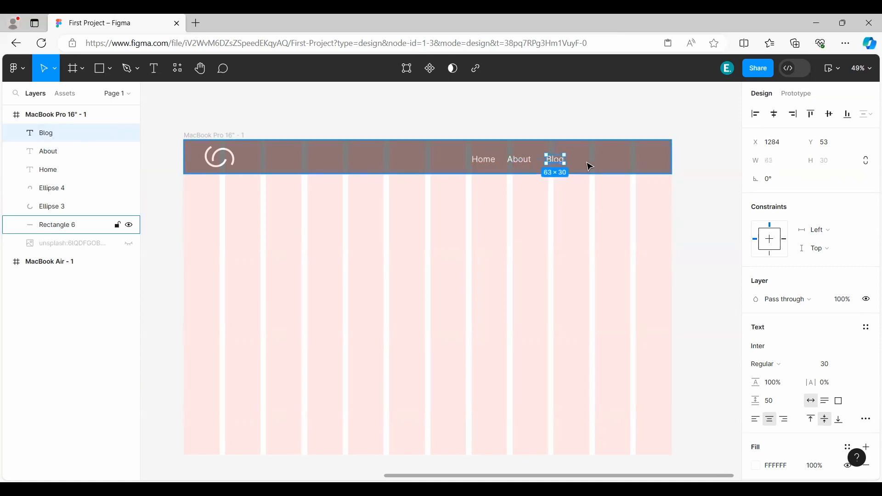
pyautogui.moveTo(557, 161); pyautogui.dragTo(556, 165)
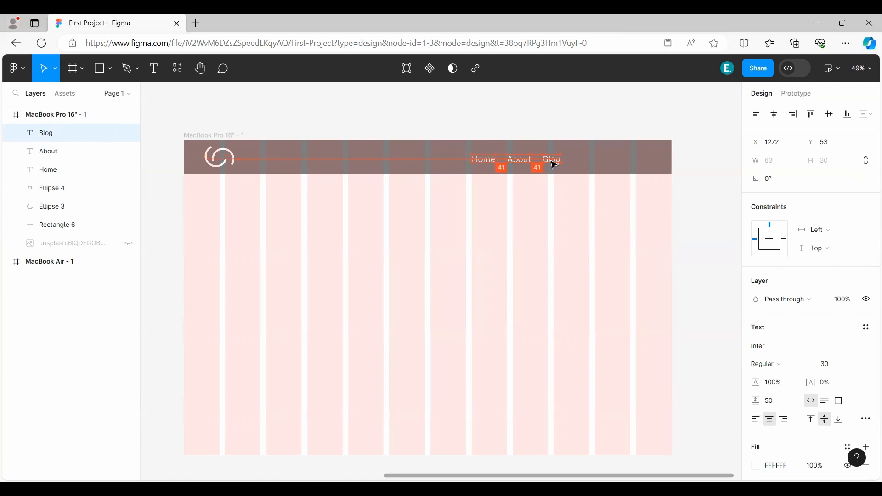
# Duplicate "Blog" to its right, change the copy to "Contact" and position it at X 1376, Y 53.
pyautogui.moveTo(554, 165); pyautogui.dragTo(591, 164)
pyautogui.doubleClick(582, 160)
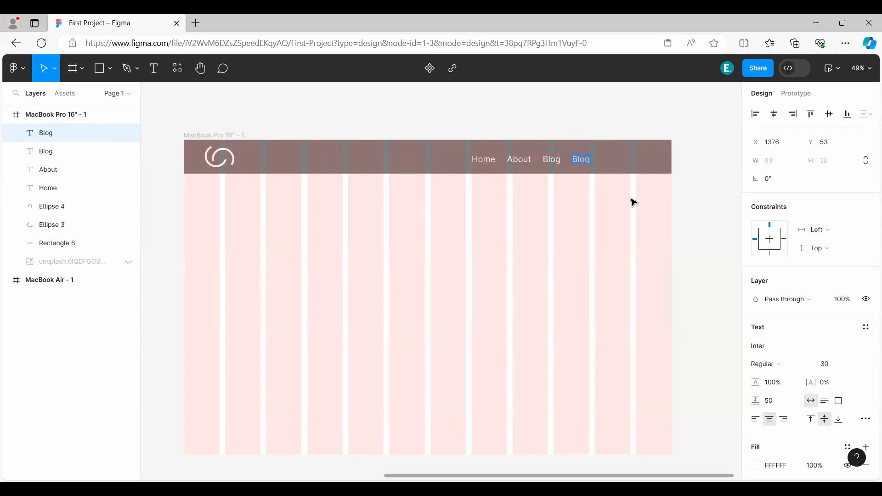
pyautogui.write('Contact')
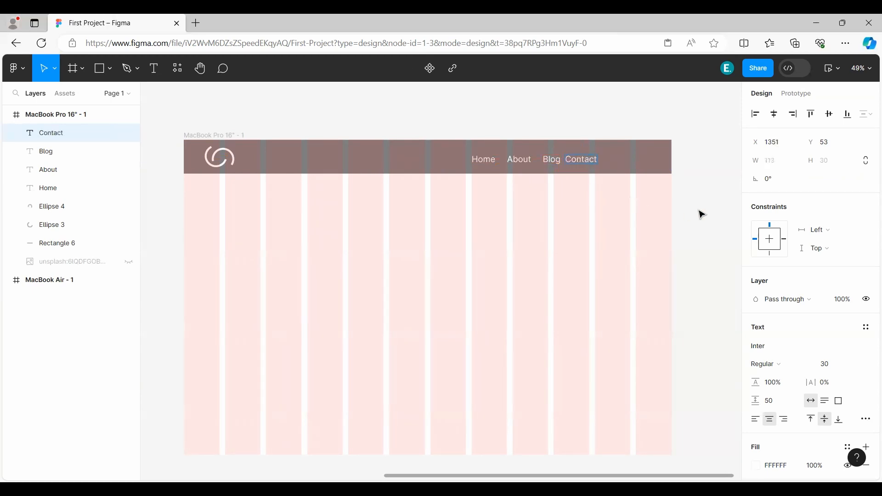
pyautogui.press('Escape')
pyautogui.moveTo(588, 164); pyautogui.dragTo(597, 167)
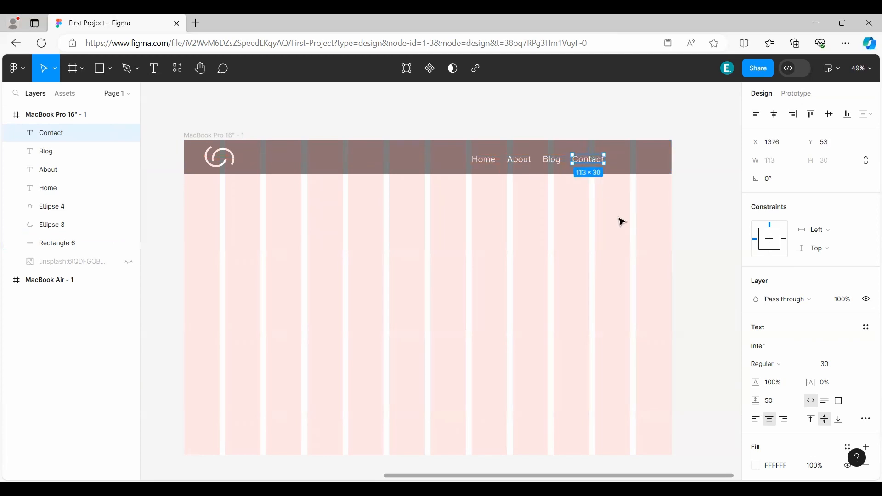
# Shift the "Contact" text slightly down in the header to Y 57.
pyautogui.click(712, 229)
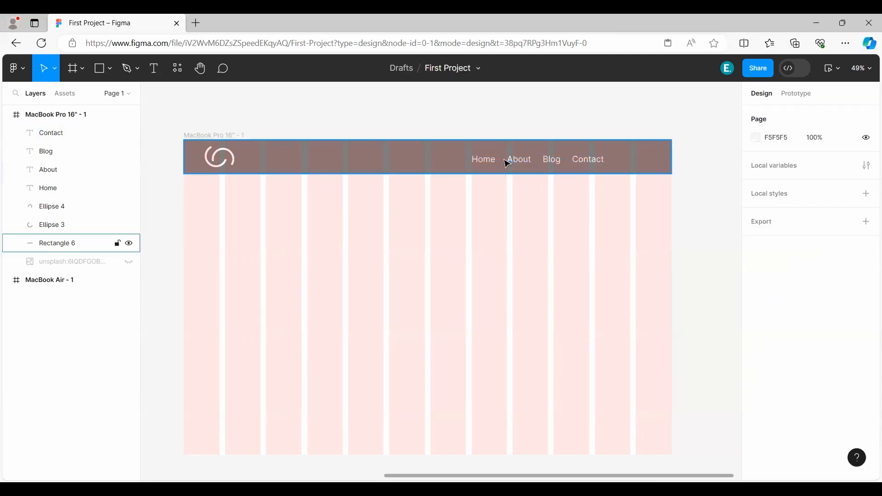
pyautogui.scroll(5, 577, 157)
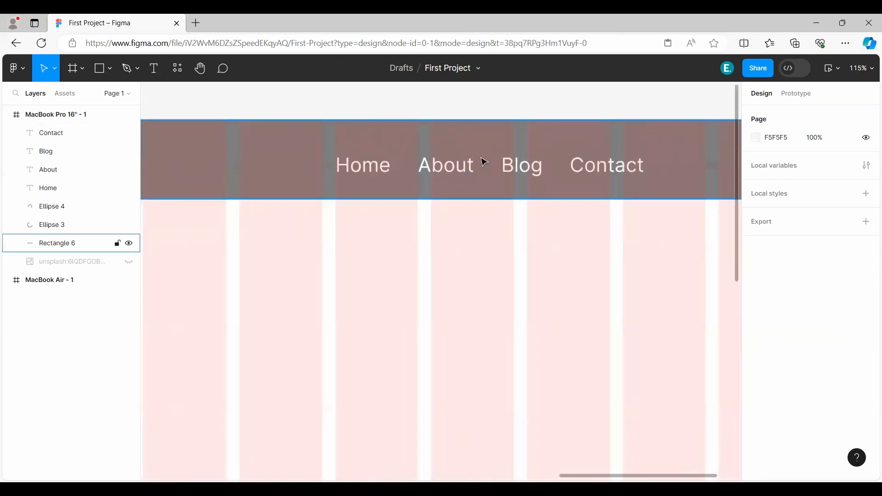
pyautogui.click(610, 178)
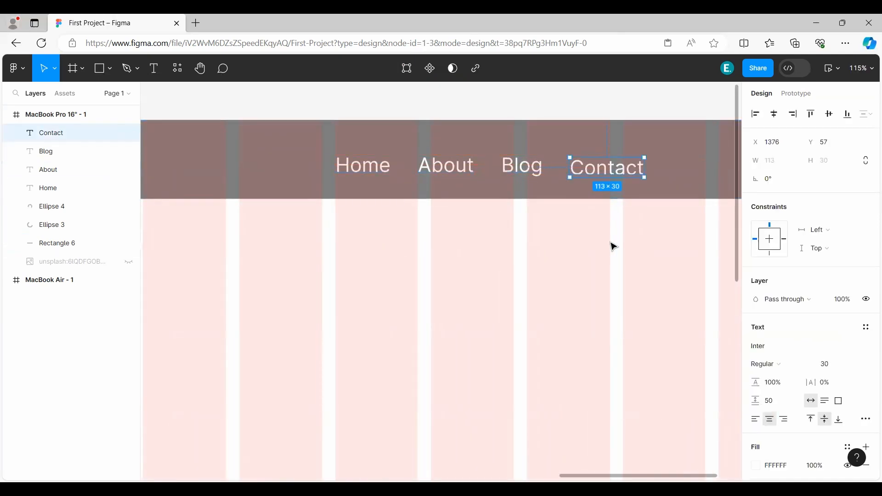
pyautogui.click(610, 256)
pyautogui.scroll(-5, 611, 256)
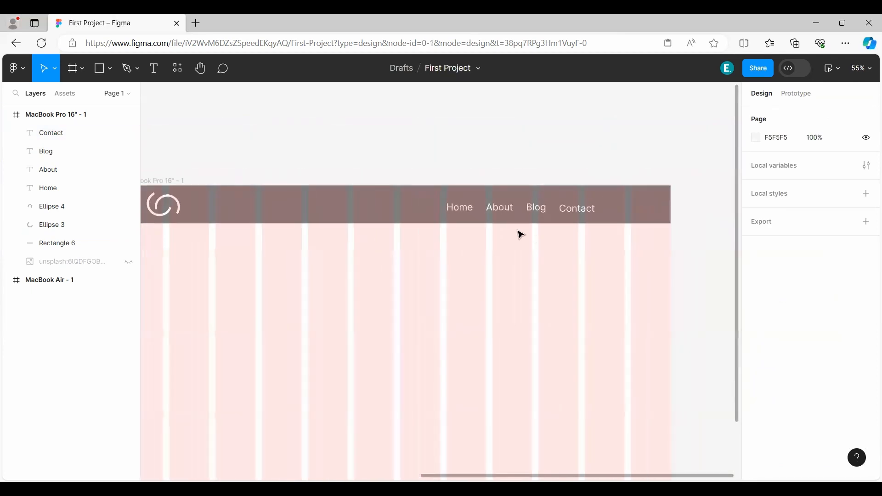
# Move the Home, About, Blog and Contact texts together to the right until "Contact" ends at the start of the last grid column.
pyautogui.click(460, 209)
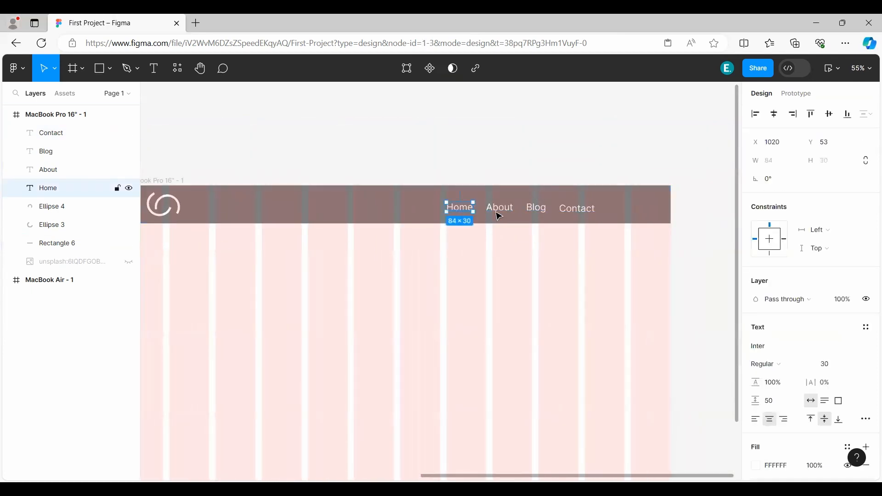
pyautogui.keyDown('shift'); pyautogui.click(500, 211); pyautogui.keyUp('shift')
pyautogui.keyDown('shift'); pyautogui.click(536, 209); pyautogui.keyUp('shift')
pyautogui.keyDown('shift'); pyautogui.click(581, 210); pyautogui.keyUp('shift')
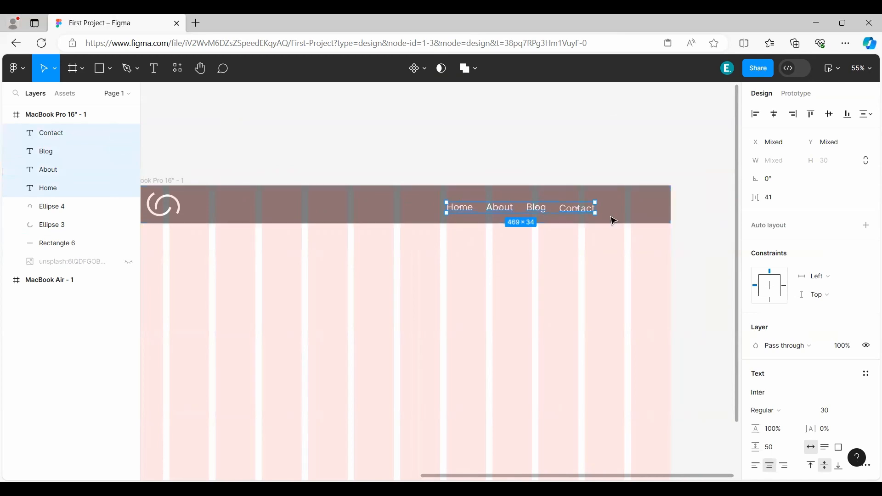
pyautogui.moveTo(578, 216); pyautogui.dragTo(615, 216)
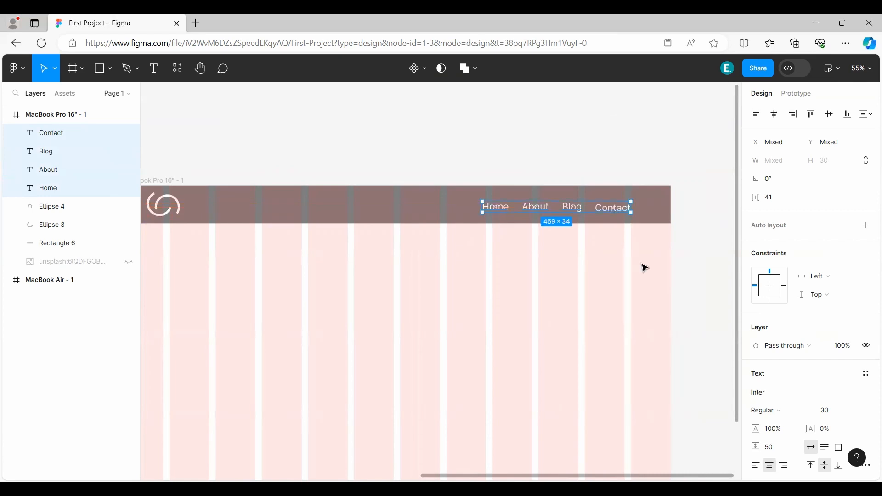
pyautogui.scroll(-3, 809, 358)
pyautogui.click(711, 290)
# Hide the 12-column layout grid on the MacBook Pro 16" frame.
pyautogui.scroll(-3, 488, 275)
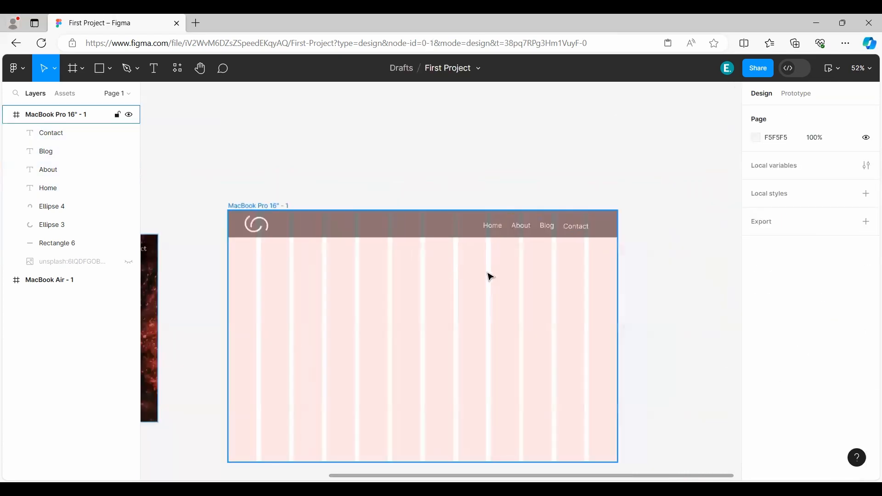
pyautogui.moveTo(498, 274); pyautogui.dragTo(536, 239)
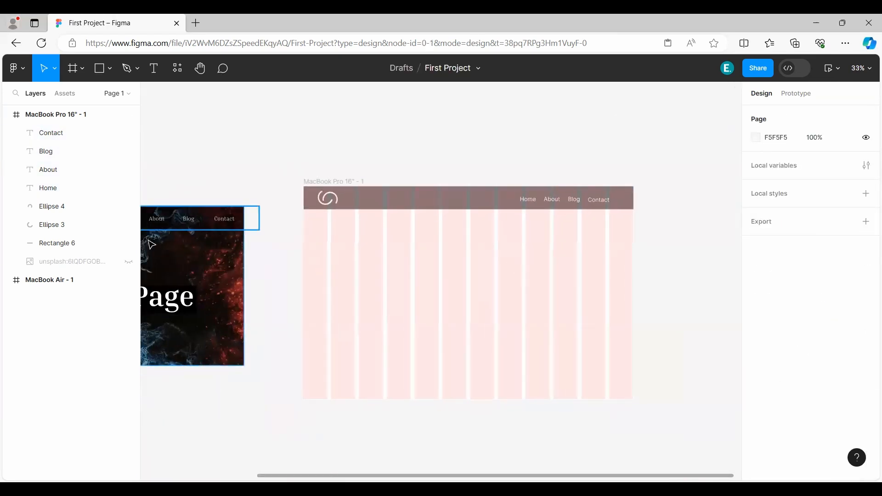
pyautogui.click(58, 115)
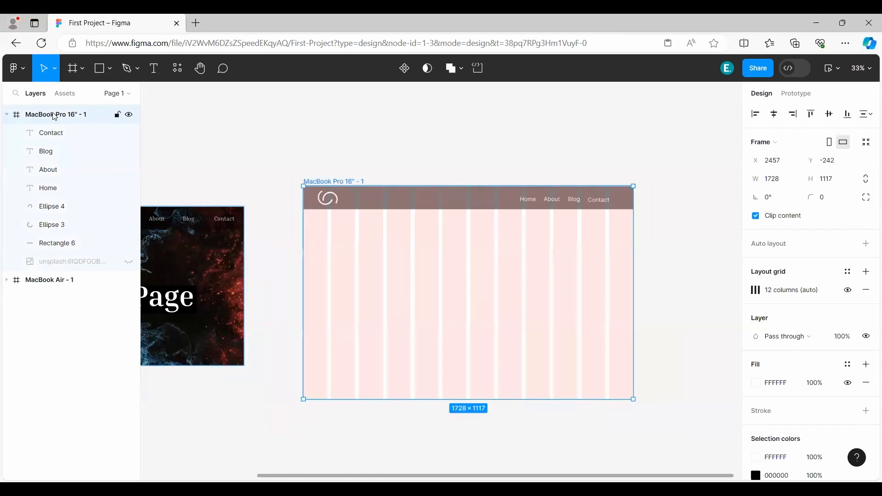
pyautogui.click(848, 291)
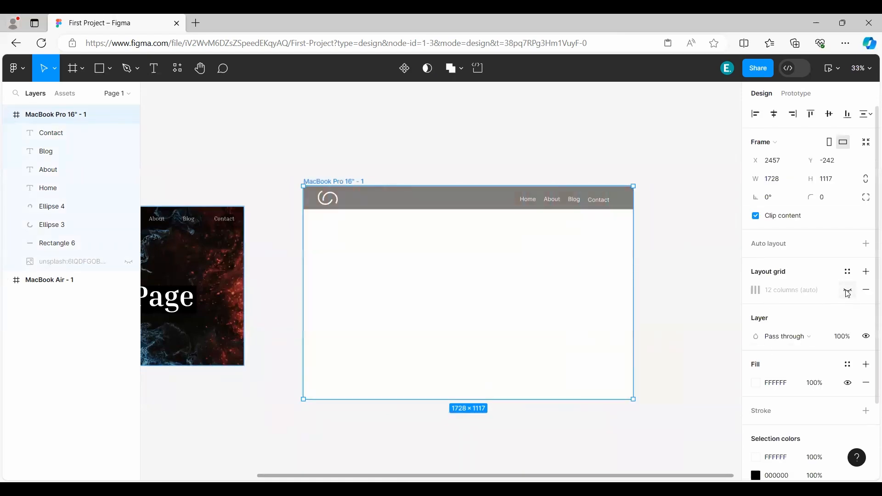
# Set the header rectangle's layer opacity to 100% and show the hidden Unsplash background image of the MacBook Pro 16" frame.
pyautogui.click(67, 248)
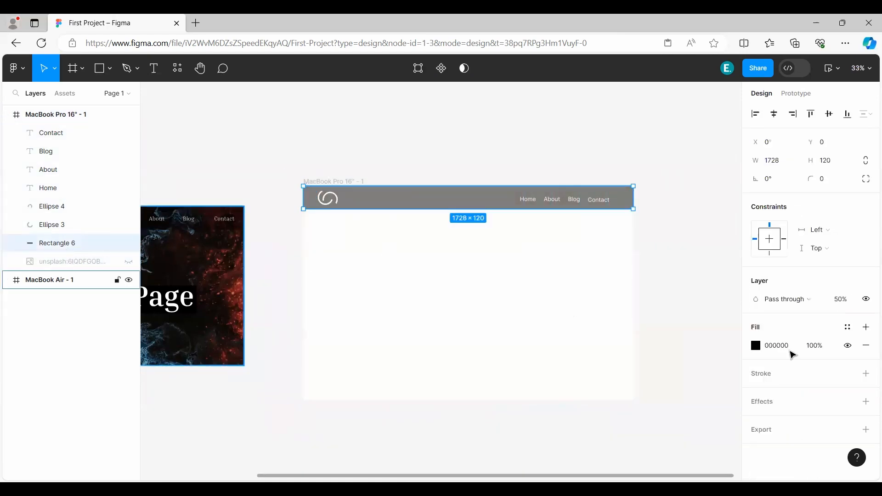
pyautogui.click(841, 300)
pyautogui.write('100')
pyautogui.press('Return')
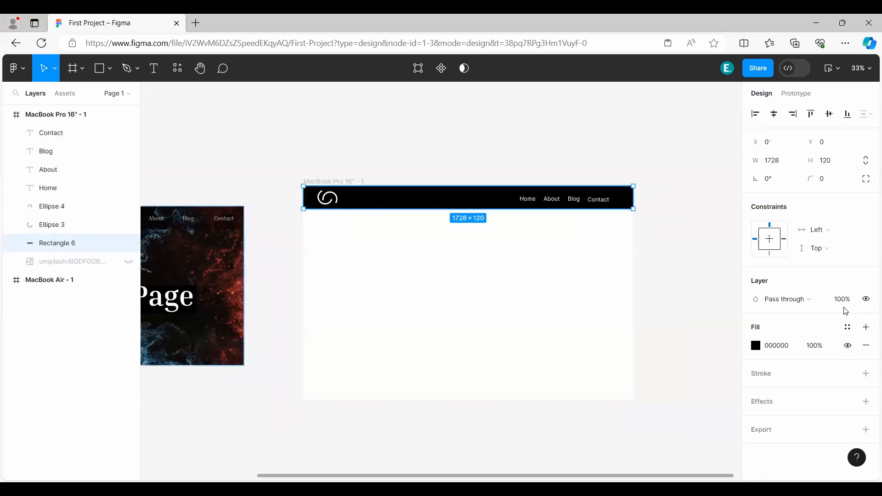
pyautogui.click(688, 238)
pyautogui.click(129, 261)
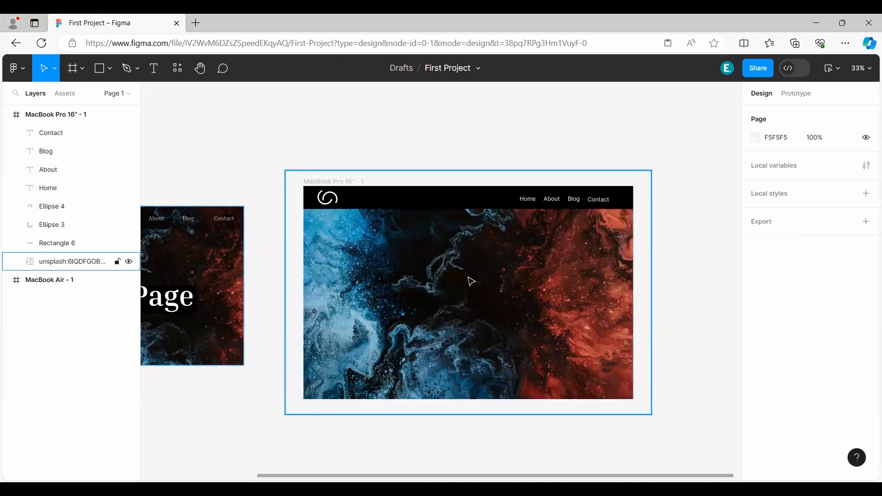
# Add a "Welcome to" text over the blue left part of the background image, in Bold at font size 50.
pyautogui.scroll(1, 462, 279)
pyautogui.scroll(3, 462, 280)
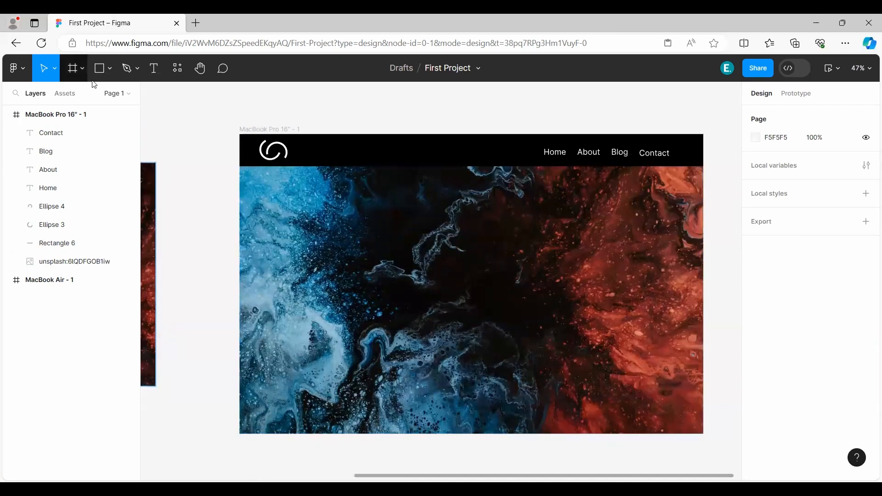
pyautogui.click(164, 72)
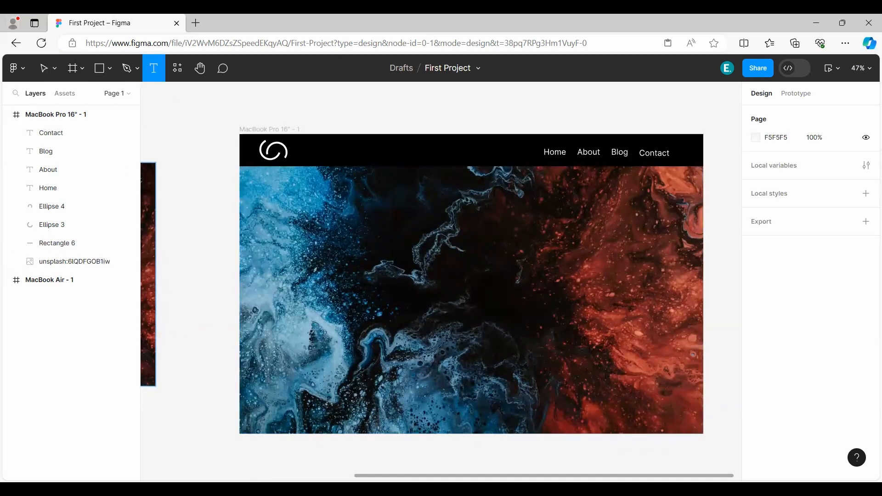
pyautogui.click(297, 227)
pyautogui.write('Welcome')
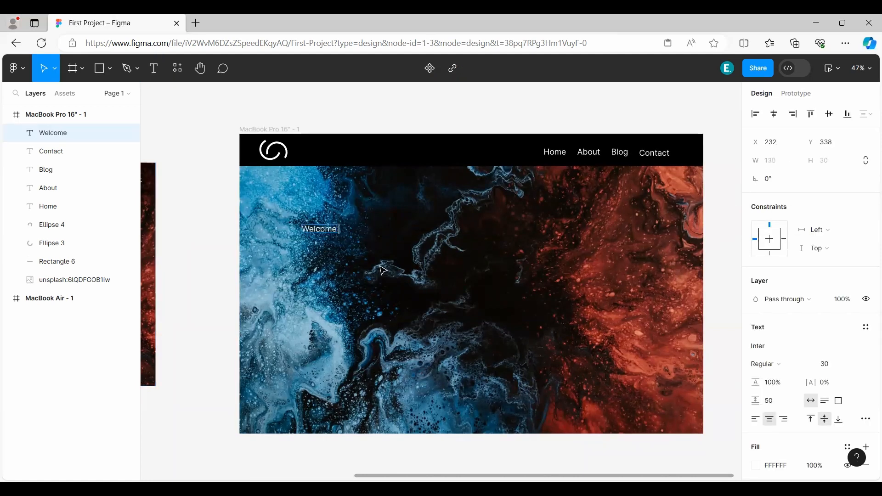
pyautogui.write(' to')
pyautogui.press('Escape')
pyautogui.click(833, 364)
pyautogui.write('50')
# Duplicate "Welcome to" straight below itself, change the copy to "Landing Page" and extend the original to "Welcome to my".
pyautogui.moveTo(320, 228); pyautogui.dragTo(320, 264)
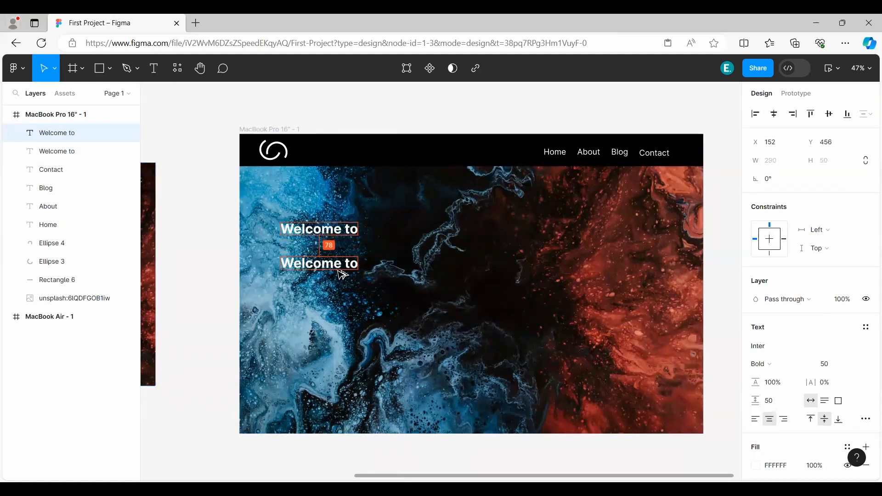
pyautogui.press('Return')
pyautogui.write('Landing Page')
pyautogui.press('Right')
pyautogui.write('my')
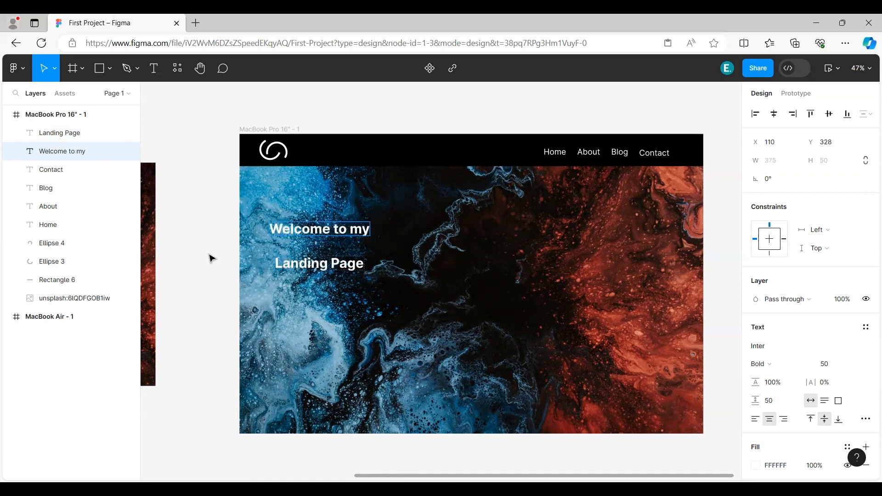
pyautogui.click(210, 255)
# Change the "Welcome to my" font to Inria Serif, matching the "Landing Page" heading in the MacBook Air frame.
pyautogui.moveTo(313, 324); pyautogui.dragTo(400, 323)
pyautogui.click(246, 303)
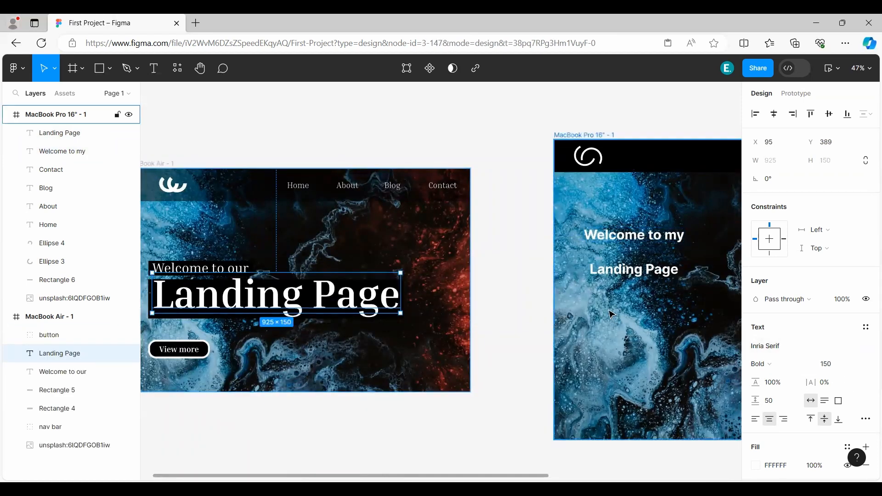
pyautogui.moveTo(511, 295); pyautogui.dragTo(255, 292)
pyautogui.click(377, 233)
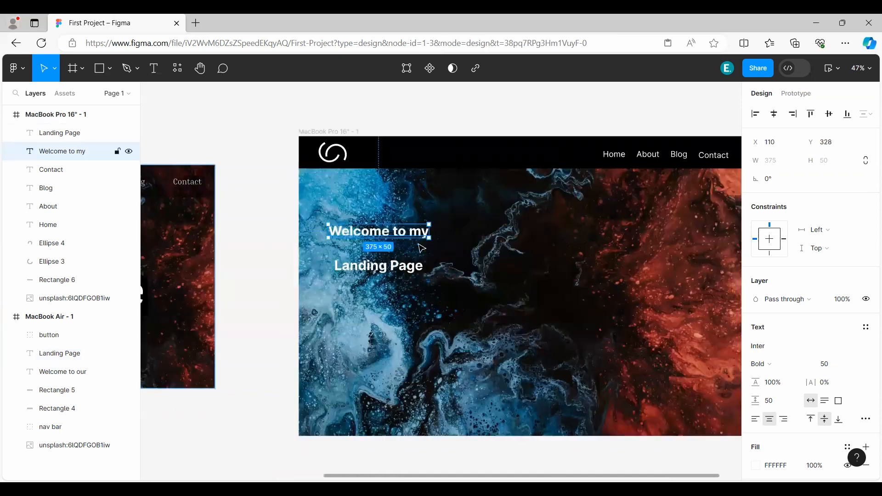
pyautogui.click(761, 353)
pyautogui.write('in')
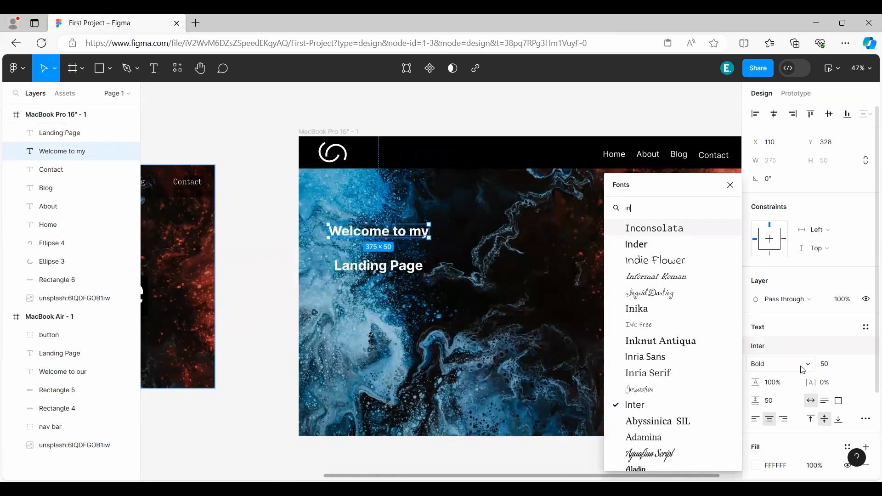
pyautogui.write('r')
pyautogui.press('Return')
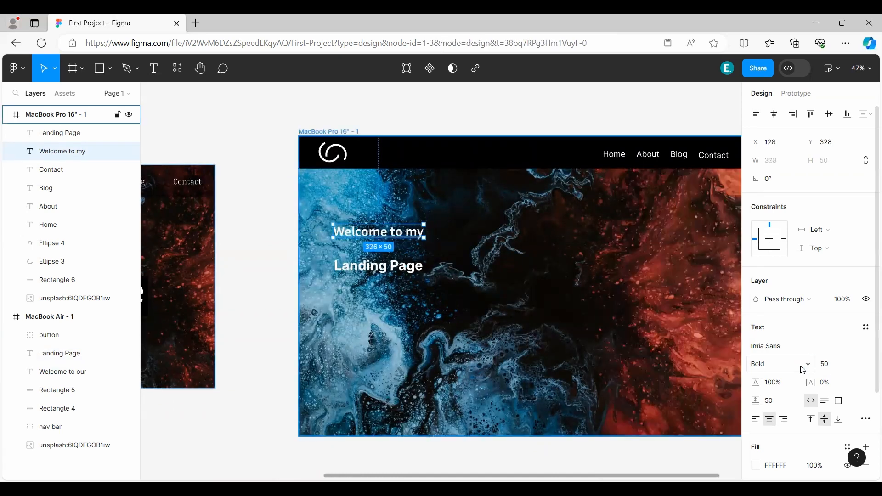
pyautogui.click(767, 345)
pyautogui.click(666, 242)
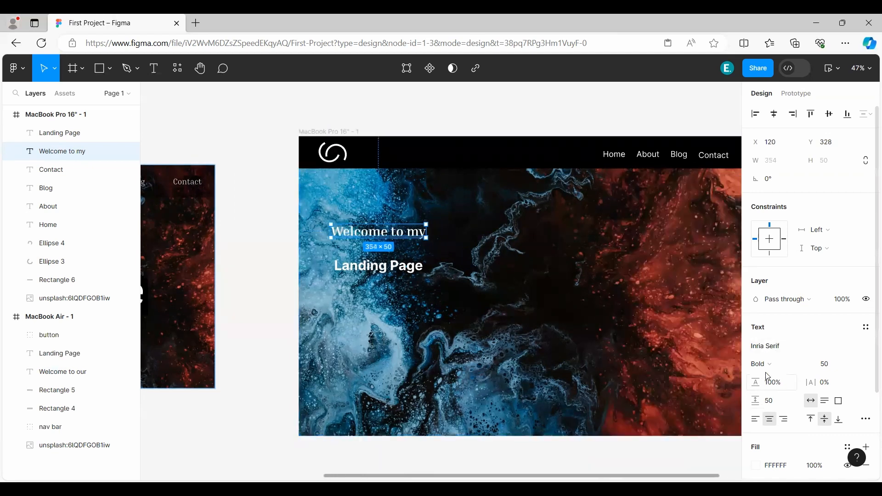
# Set the "Landing Page" text in the MacBook Pro 16" frame to the Inria Serif font in Bold.
pyautogui.click(418, 265)
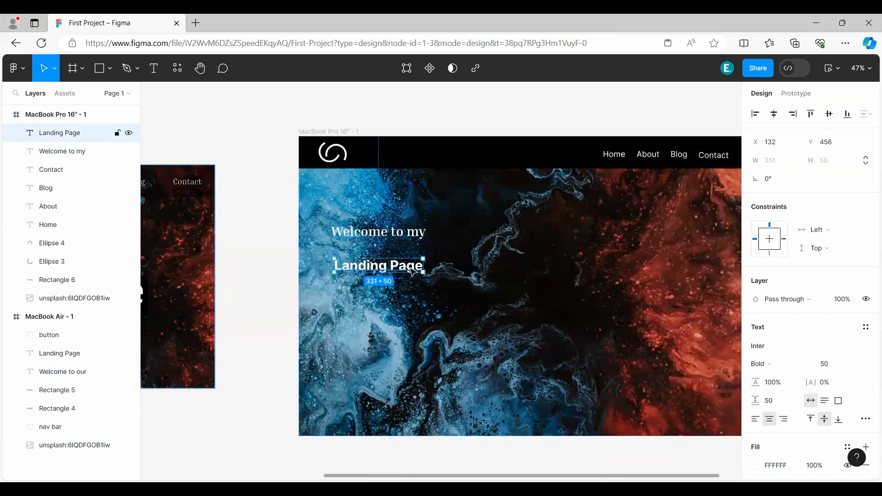
pyautogui.click(765, 350)
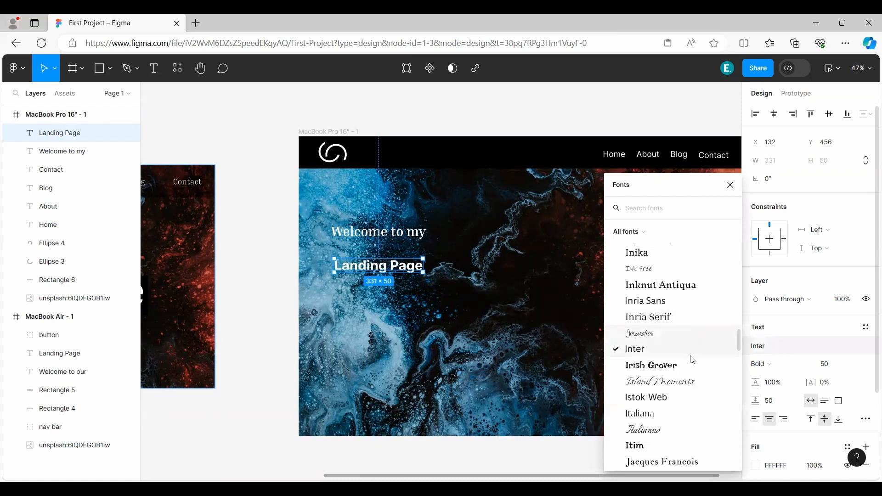
pyautogui.click(637, 317)
pyautogui.click(775, 365)
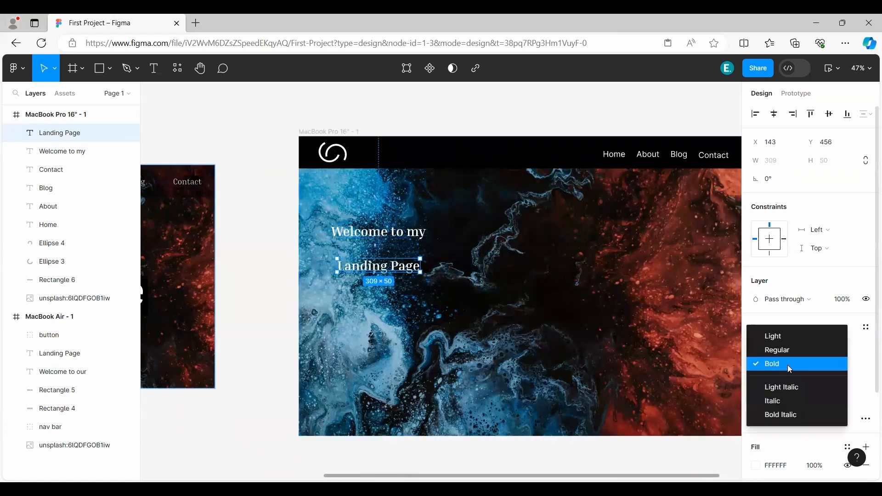
pyautogui.click(785, 366)
# Change the font of the Home, About, Blog and Contact header texts together to Inria Serif.
pyautogui.click(614, 154)
pyautogui.keyDown('shift'); pyautogui.click(648, 154); pyautogui.keyUp('shift')
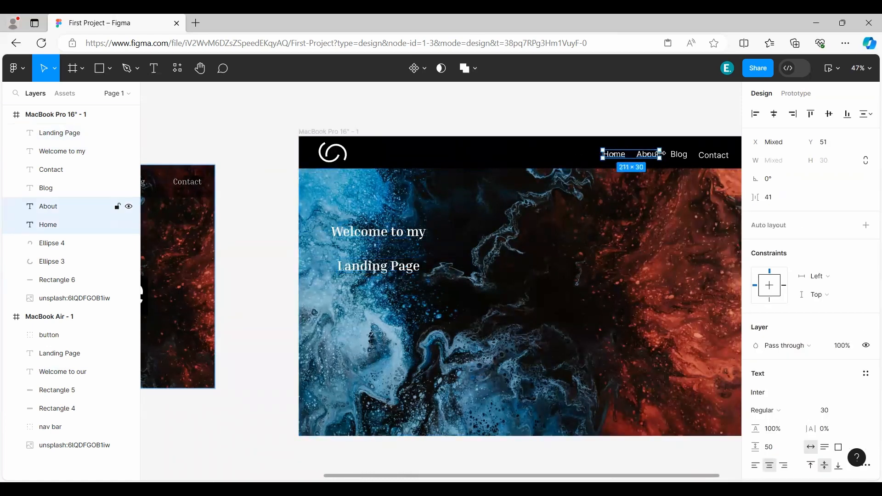
pyautogui.keyDown('shift'); pyautogui.click(680, 154); pyautogui.keyUp('shift')
pyautogui.keyDown('shift'); pyautogui.click(715, 157); pyautogui.keyUp('shift')
pyautogui.click(772, 389)
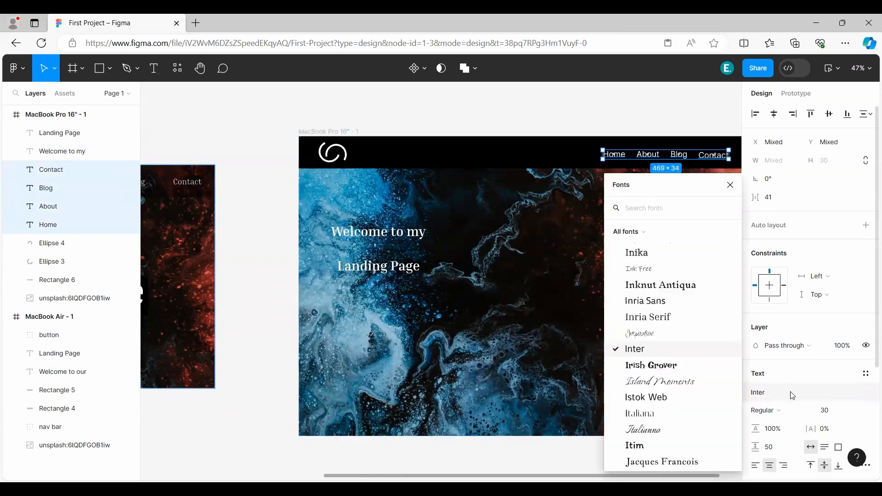
pyautogui.press('Up')
pyautogui.press('Up')
pyautogui.press('Return')
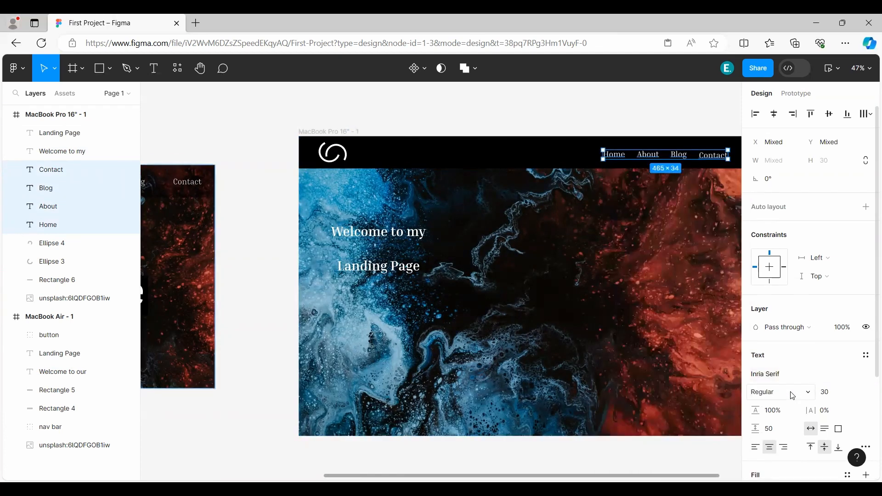
pyautogui.click(571, 124)
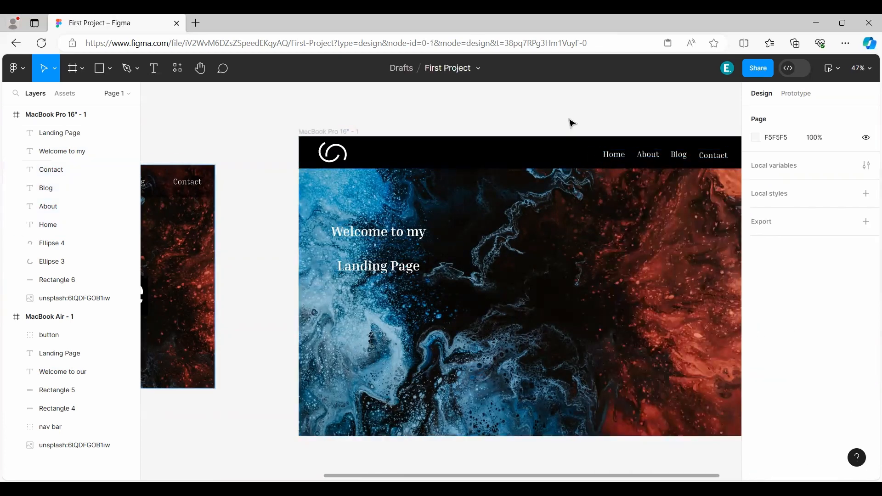
# Move both heading texts lower and further right in the frame and set "Landing Page" to font size 150.
pyautogui.moveTo(389, 236); pyautogui.dragTo(437, 250)
pyautogui.moveTo(379, 267); pyautogui.dragTo(490, 309)
pyautogui.click(833, 364)
pyautogui.write('100')
pyautogui.press('Return')
pyautogui.write('150')
pyautogui.press('Return')
# Set "Welcome to my" to font size 80 and place it directly above "Landing Page" with their left edges aligned.
pyautogui.moveTo(423, 252); pyautogui.dragTo(412, 274)
pyautogui.click(827, 365)
pyautogui.write('80')
pyautogui.press('Return')
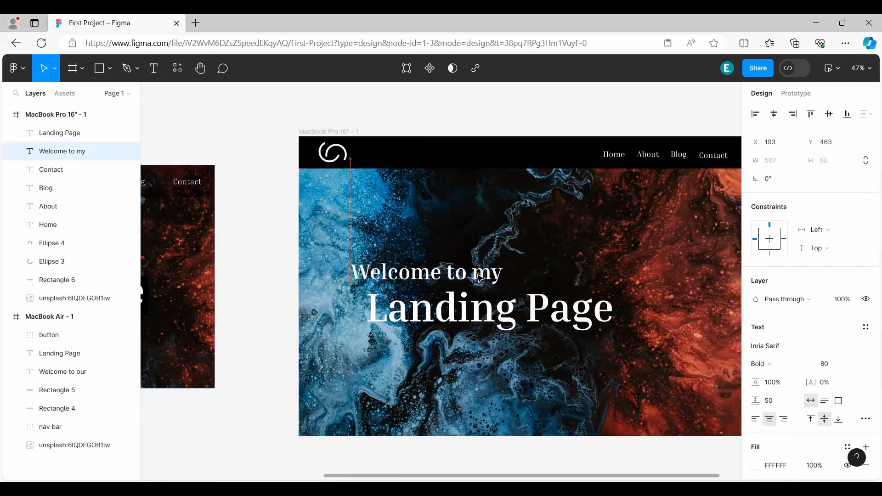
pyautogui.click(275, 264)
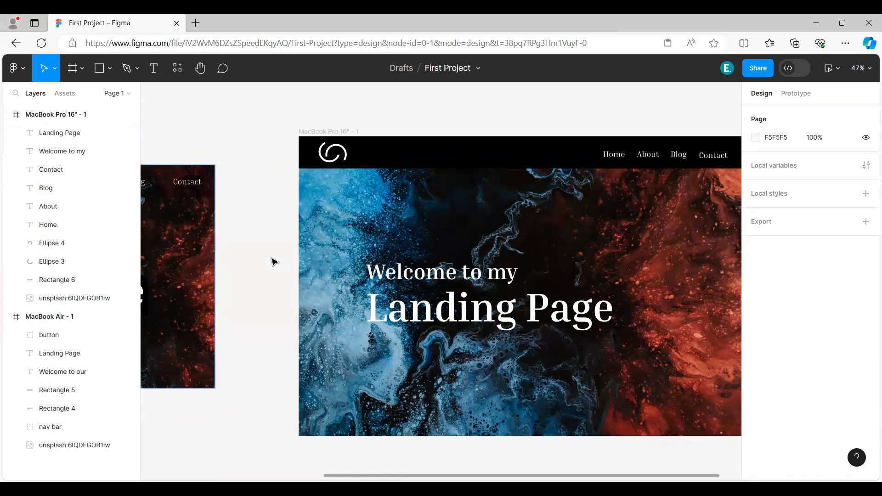
# Shift the "Welcome to my" and "Landing Page" texts together slightly to the left.
pyautogui.click(428, 274)
pyautogui.keyDown('shift'); pyautogui.click(490, 305); pyautogui.keyUp('shift')
pyautogui.moveTo(492, 305); pyautogui.dragTo(482, 306)
pyautogui.click(237, 236)
# Draw a rectangle about 982 × 108 over the "Landing Page" text, at about X 193, Y 601.
pyautogui.click(100, 70)
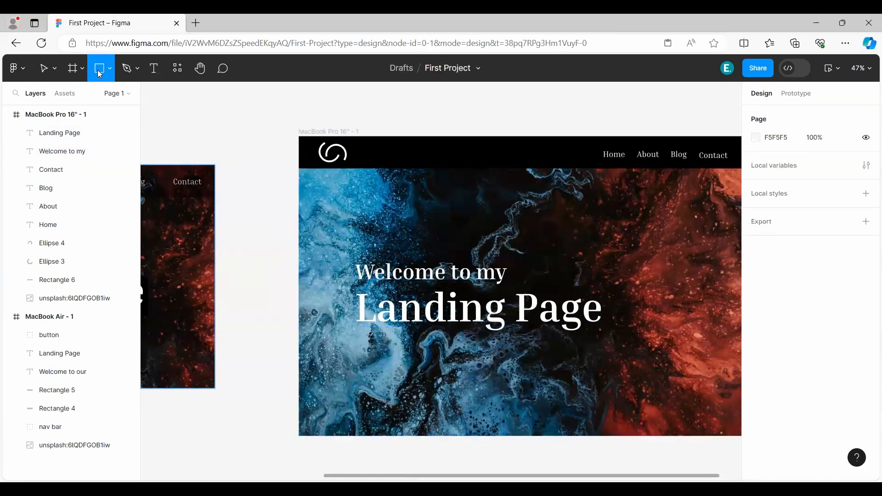
pyautogui.click(346, 337)
pyautogui.moveTo(346, 337); pyautogui.dragTo(614, 297)
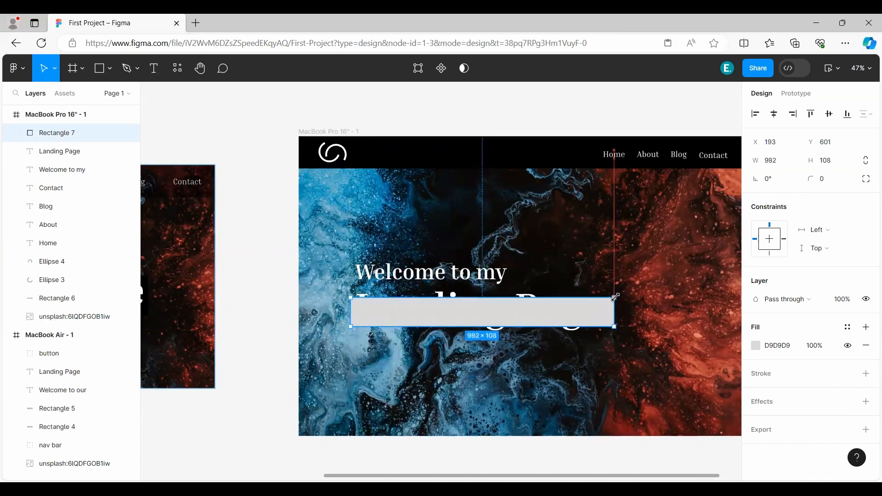
# Fill the new rectangle with 000000 and move its layer below the "Landing Page" and "Welcome to my" texts.
pyautogui.click(756, 346)
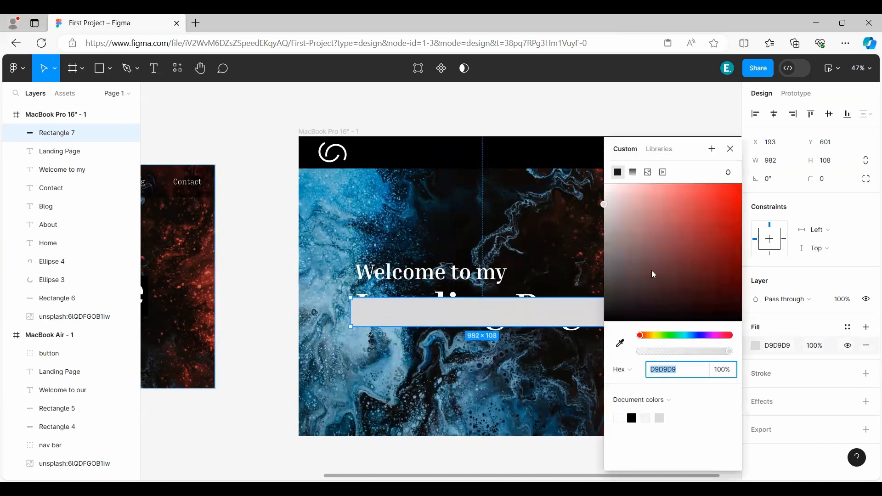
pyautogui.write('000000')
pyautogui.press('Return')
pyautogui.click(730, 149)
pyautogui.moveTo(75, 138); pyautogui.dragTo(77, 183)
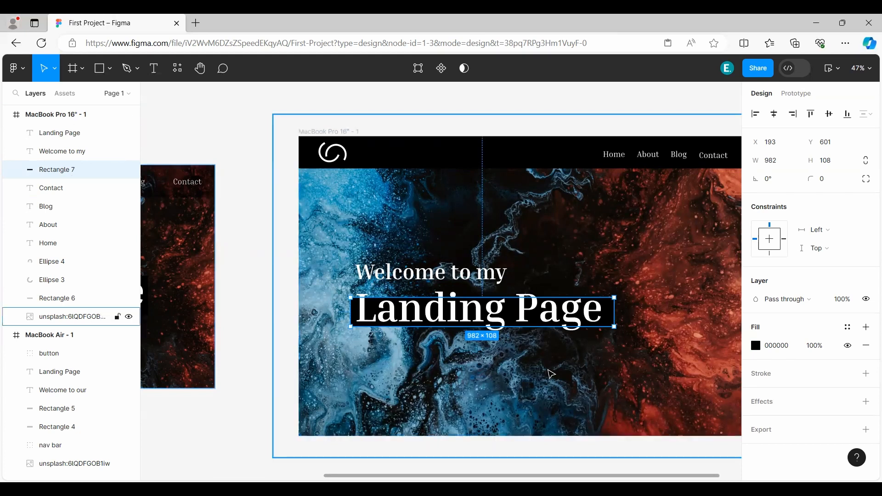
# Duplicate the black rectangle and move the copy straight up to Y 456, behind "Welcome to my".
pyautogui.hotkey('ctrl', 'd')
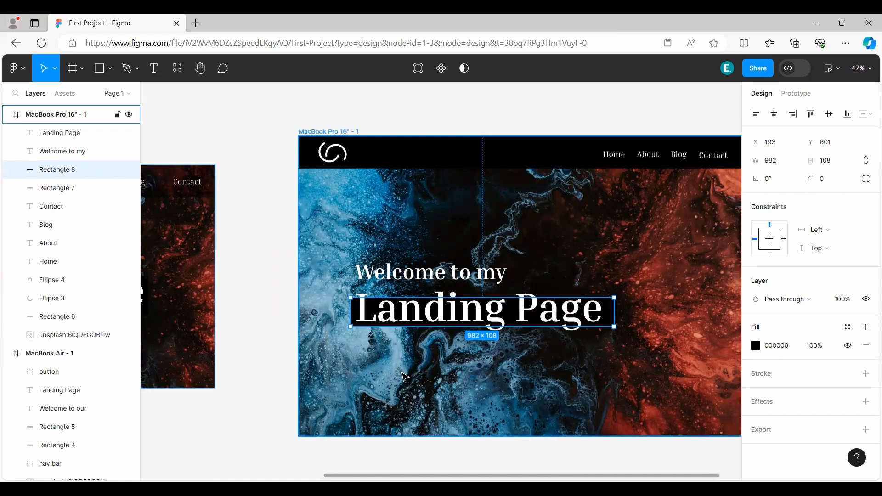
pyautogui.press('Up')
pyautogui.press('Up')
pyautogui.press('Up')
pyautogui.press('Up')
pyautogui.press('Up')
pyautogui.press('Up')
pyautogui.press('Up')
pyautogui.press('Up')
pyautogui.press('Up')
pyautogui.press('Up')
pyautogui.press('Up')
pyautogui.press('Up')
pyautogui.press('Up')
pyautogui.press('Up')
pyautogui.press('Up')
pyautogui.press('Up')
pyautogui.press('Up')
pyautogui.press('Up')
pyautogui.press('Up')
pyautogui.press('Up')
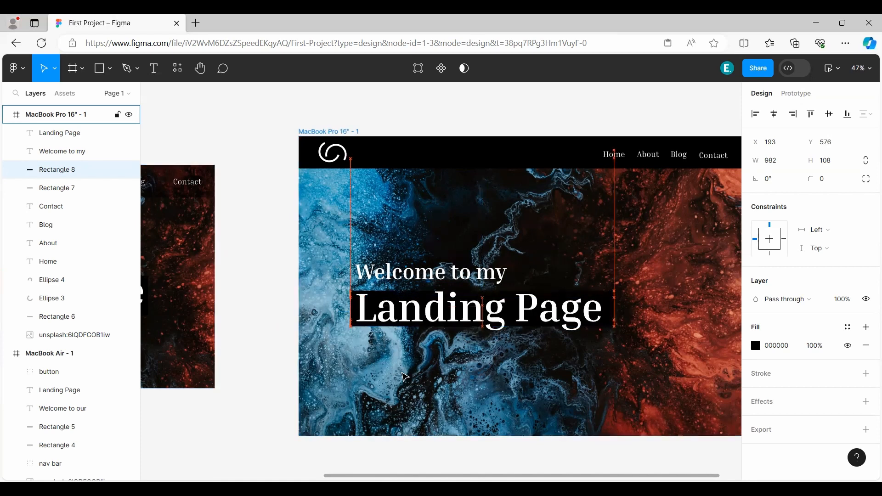
pyautogui.press('Up')
pyautogui.press('Up')
pyautogui.press('Up')
pyautogui.press('Up')
pyautogui.press('Up')
pyautogui.press('Up')
pyautogui.press('Up')
pyautogui.press('Up')
pyautogui.press('Up')
pyautogui.press('Up')
pyautogui.press('Up')
pyautogui.press('Up')
pyautogui.press('Up')
pyautogui.press('Up')
pyautogui.press('Up')
pyautogui.press('Up')
pyautogui.press('Up')
pyautogui.press('Up')
pyautogui.press('Up')
pyautogui.press('Up')
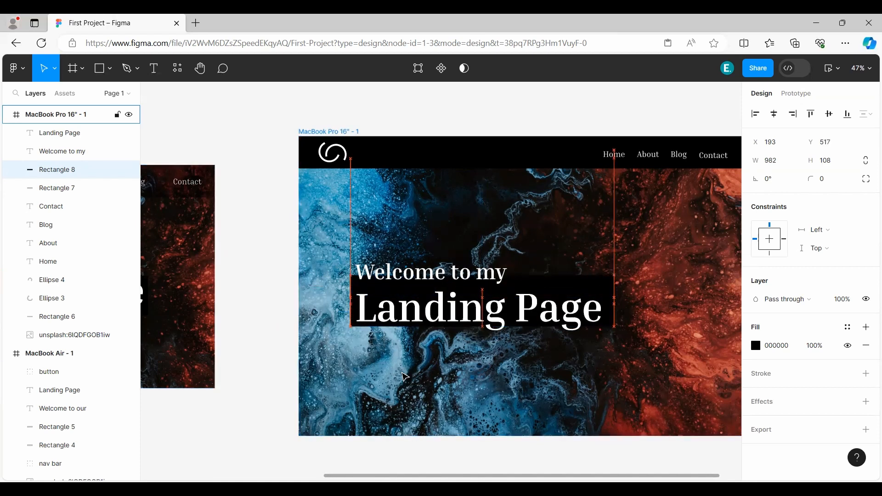
pyautogui.press('Up')
pyautogui.press('Up')
pyautogui.press('Up')
pyautogui.press('Up')
pyautogui.press('Up')
pyautogui.press('Up')
pyautogui.press('Up')
pyautogui.press('Up')
pyautogui.press('Up')
pyautogui.press('Up')
pyautogui.press('Up')
pyautogui.press('Up')
pyautogui.press('Up')
pyautogui.press('Up')
pyautogui.press('Up')
pyautogui.press('Up')
pyautogui.press('Up')
pyautogui.press('Up')
pyautogui.press('Up')
pyautogui.press('Up')
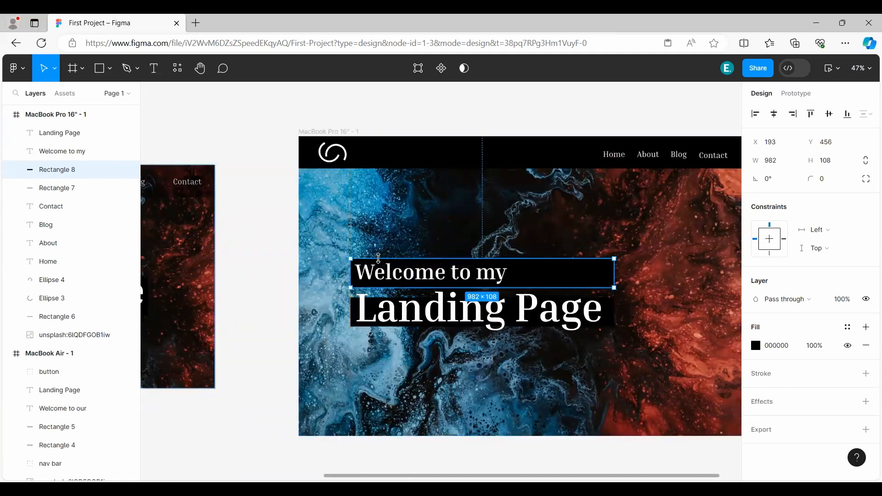
# Resize the black rectangle behind "Welcome to my" to about 622 × 59, with its top edge at about Y 492.
pyautogui.scroll(5, 449, 276)
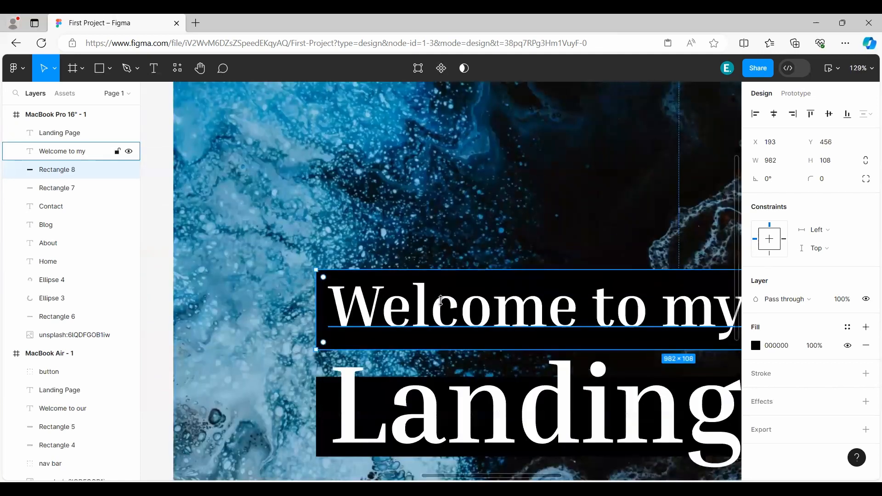
pyautogui.moveTo(441, 301); pyautogui.dragTo(442, 296)
pyautogui.moveTo(462, 341); pyautogui.dragTo(461, 341)
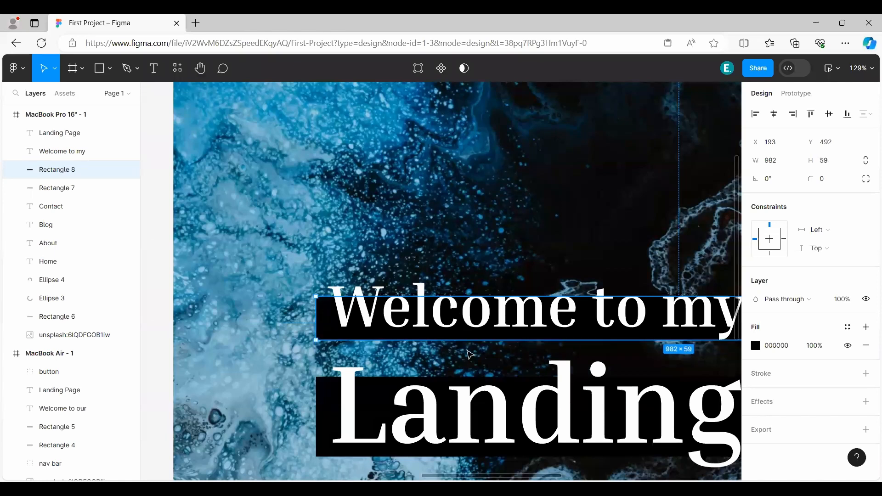
pyautogui.scroll(-5, 465, 347)
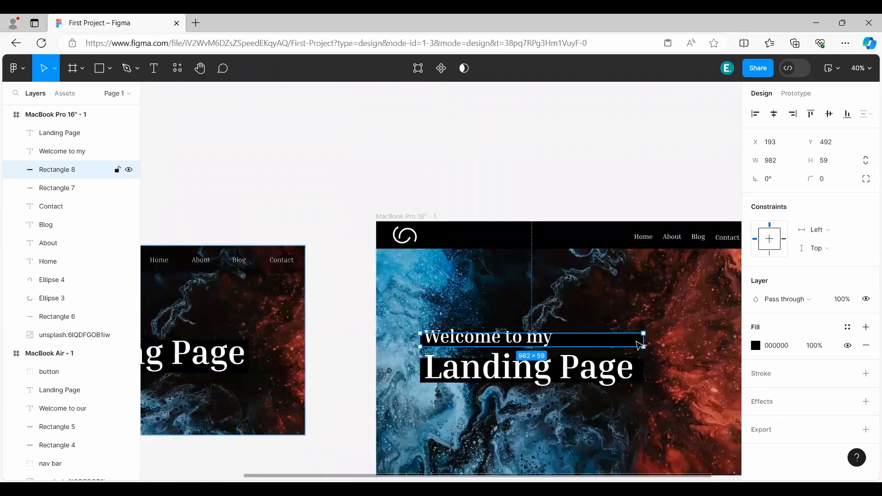
pyautogui.moveTo(644, 340); pyautogui.dragTo(571, 339)
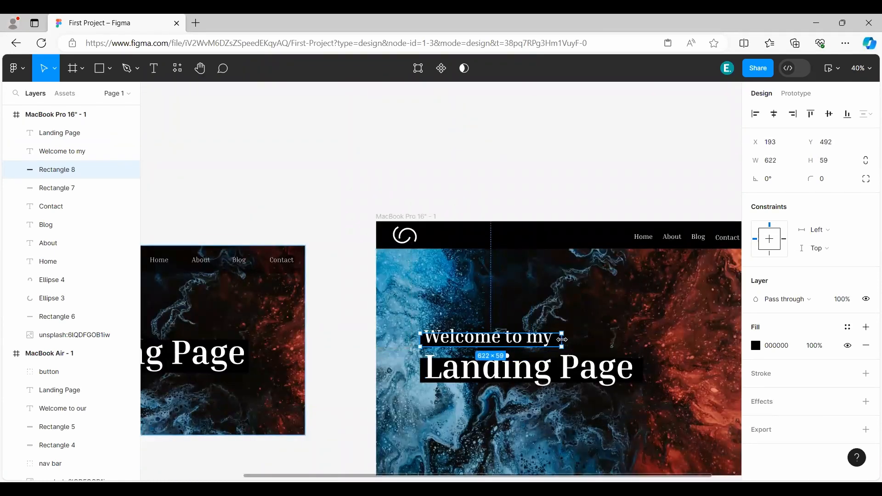
pyautogui.click(337, 367)
pyautogui.scroll(-2, 237, 307)
pyautogui.hscroll(2, 236, 308)
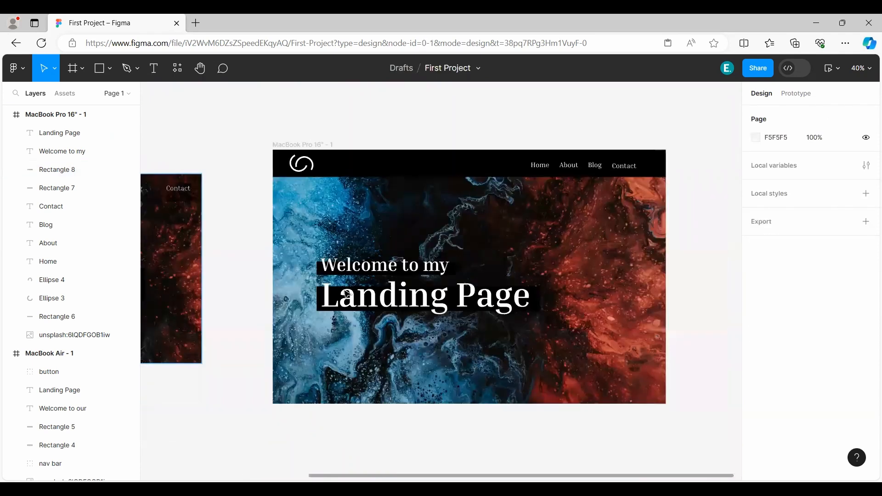
# Draw a rectangle about 348 × 95 below the "Landing Page" heading, at about X 202, Y 778.
pyautogui.scroll(-2, 233, 302)
pyautogui.hscroll(2, 234, 302)
pyautogui.click(106, 68)
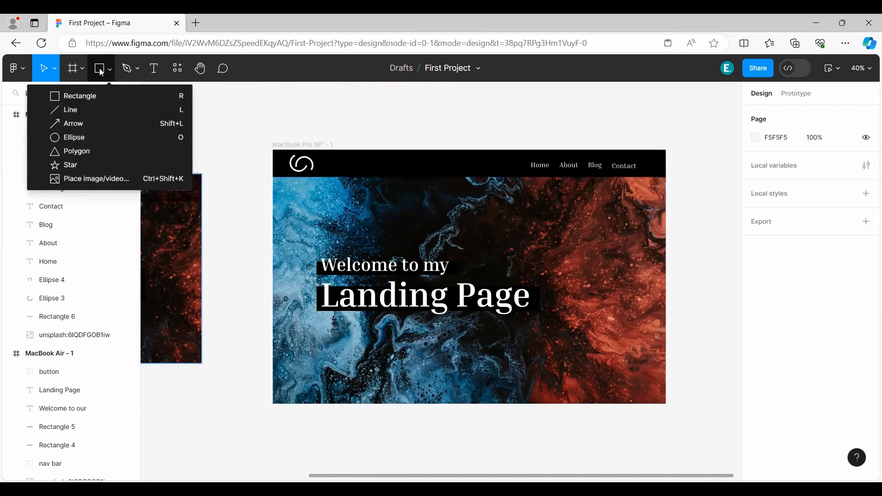
pyautogui.click(99, 68)
pyautogui.moveTo(233, 285); pyautogui.dragTo(331, 271)
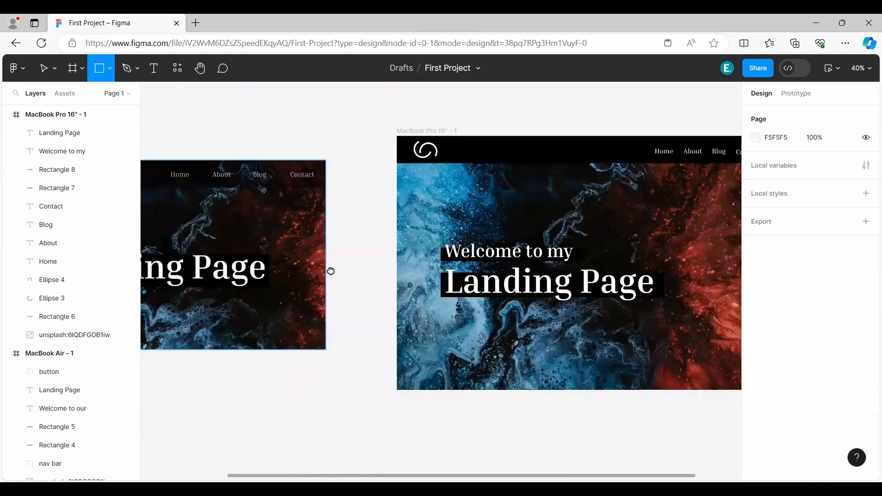
pyautogui.hscroll(3, 256, 274)
pyautogui.click(336, 313)
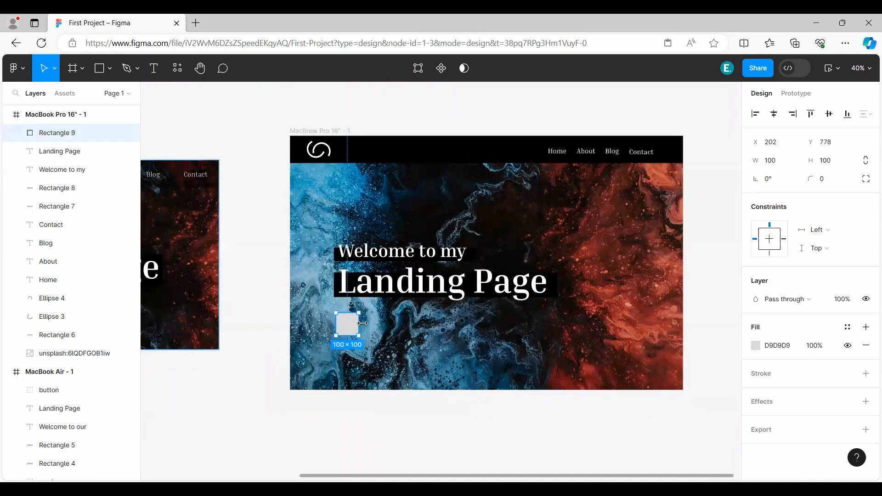
pyautogui.moveTo(451, 328); pyautogui.dragTo(380, 335)
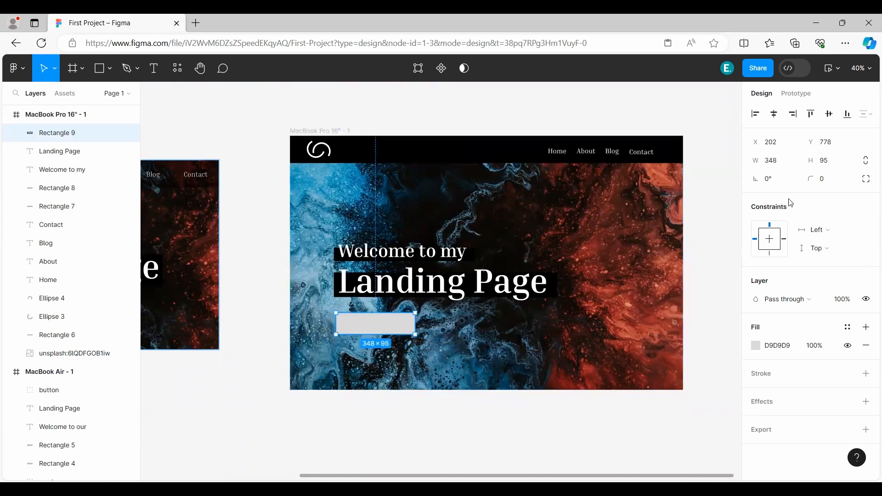
# Fill the new rectangle below "Landing Page" with 000000.
pyautogui.click(756, 346)
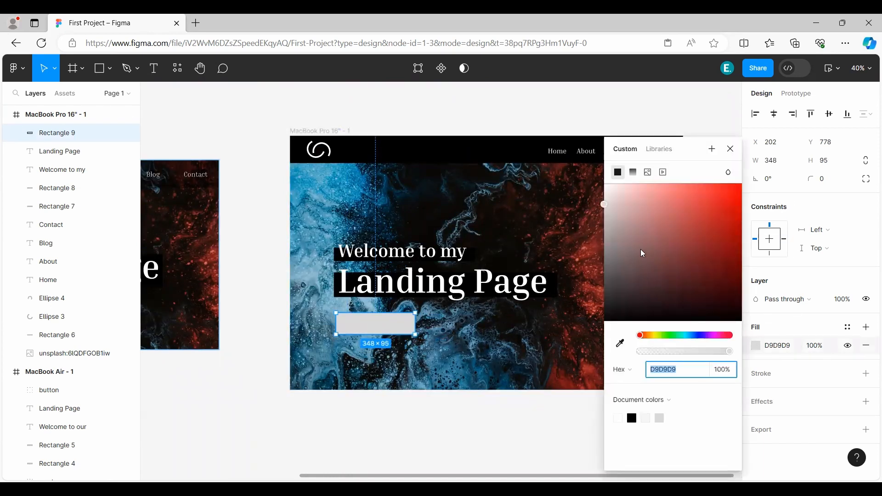
pyautogui.moveTo(642, 255); pyautogui.dragTo(524, 374)
pyautogui.click(734, 148)
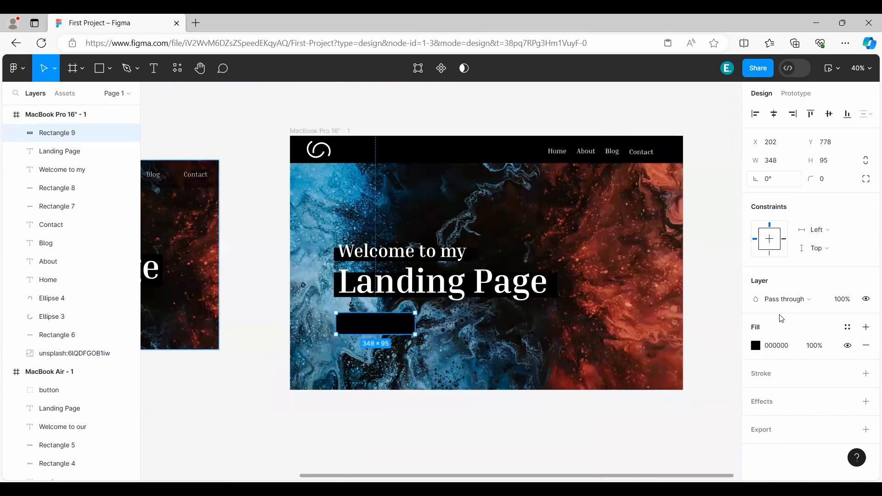
# Add an FFFFFF stroke with a weight of 10 to the black rectangle below "Landing Page".
pyautogui.click(778, 375)
pyautogui.click(757, 394)
pyautogui.moveTo(645, 267)
pyautogui.mouseDown()
pyautogui.moveTo(601, 212)
pyautogui.moveTo(593, 171)
pyautogui.mouseUp()
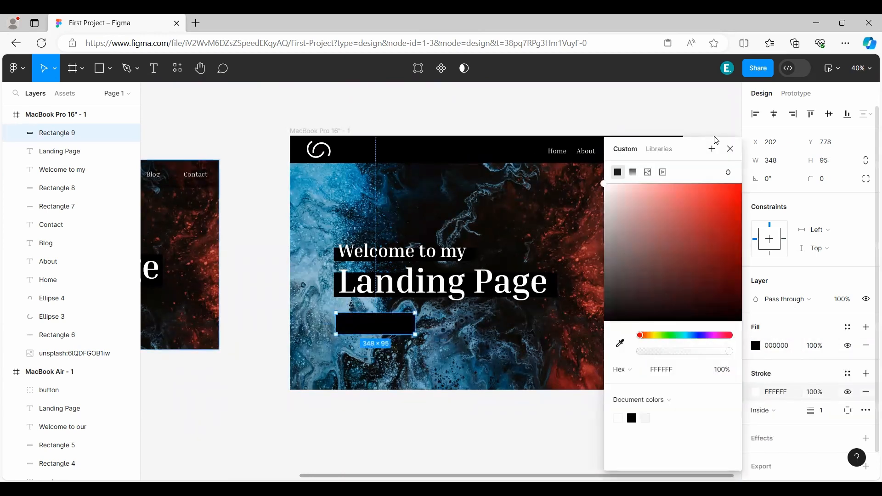
pyautogui.click(730, 149)
pyautogui.moveTo(810, 411); pyautogui.dragTo(821, 412)
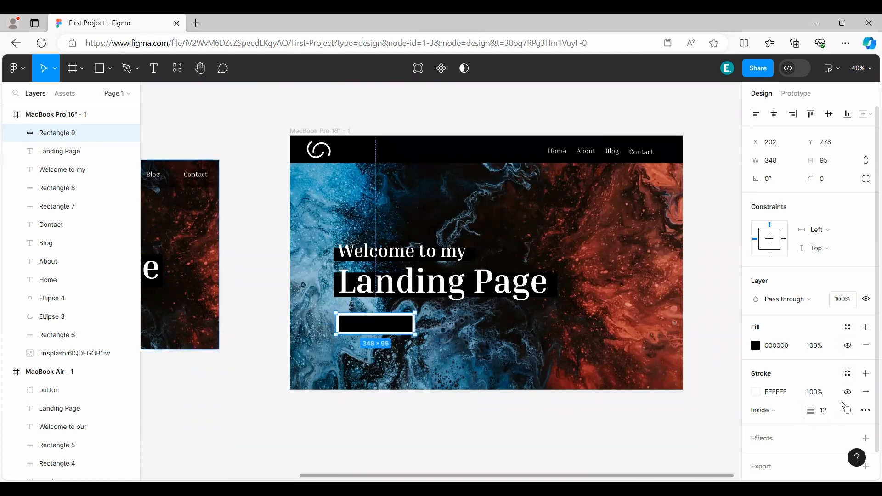
pyautogui.click(834, 417)
pyautogui.write('10')
# Set the outlined rectangle's corner radius to 50.
pyautogui.click(837, 185)
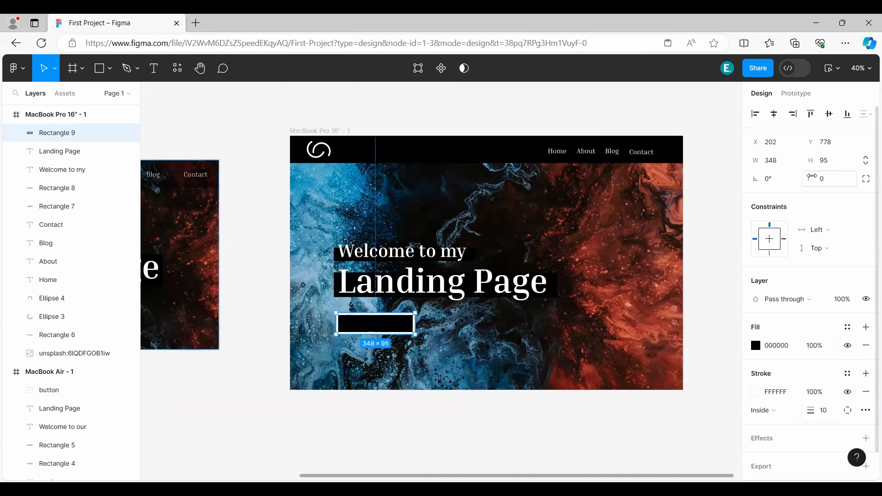
pyautogui.write('50')
pyautogui.press('Return')
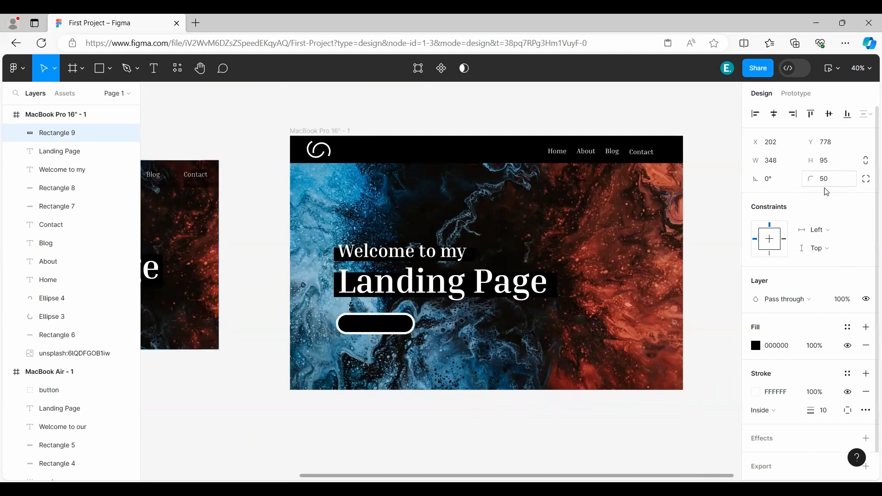
pyautogui.click(278, 251)
# Duplicate the "Landing Page" text straight down to Y 742 and change the copy's wording to "View More".
pyautogui.scroll(2, 368, 347)
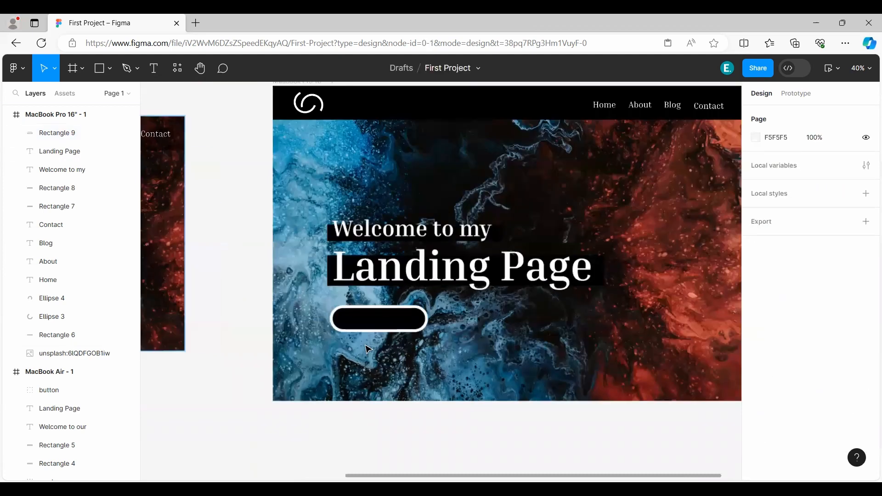
pyautogui.scroll(3, 381, 339)
pyautogui.moveTo(420, 225); pyautogui.dragTo(437, 308)
pyautogui.doubleClick(537, 308)
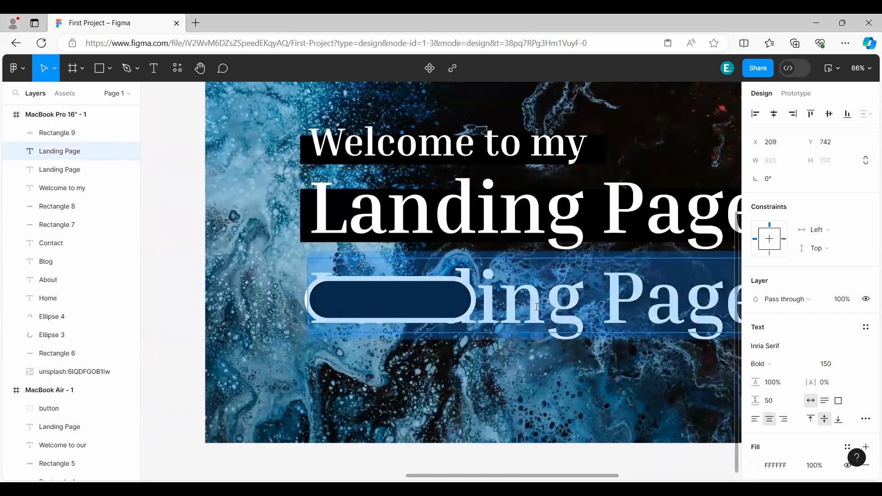
pyautogui.write('View Mor')
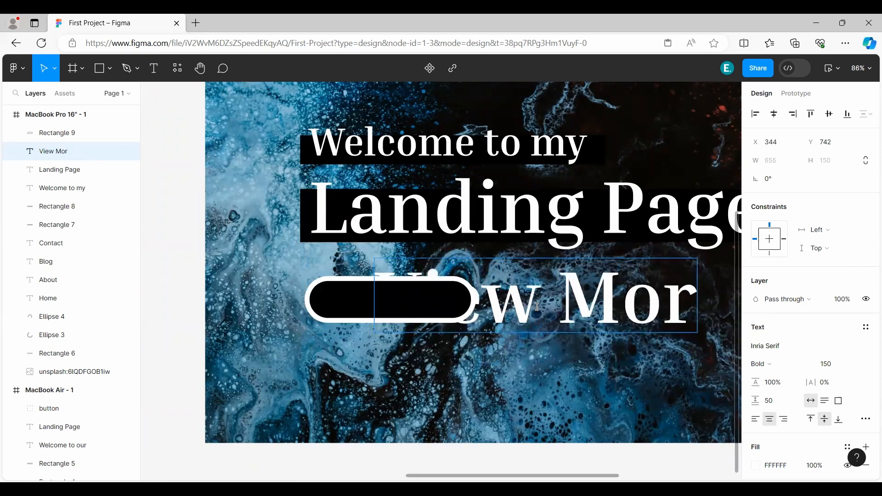
pyautogui.write('e')
pyautogui.press('Escape')
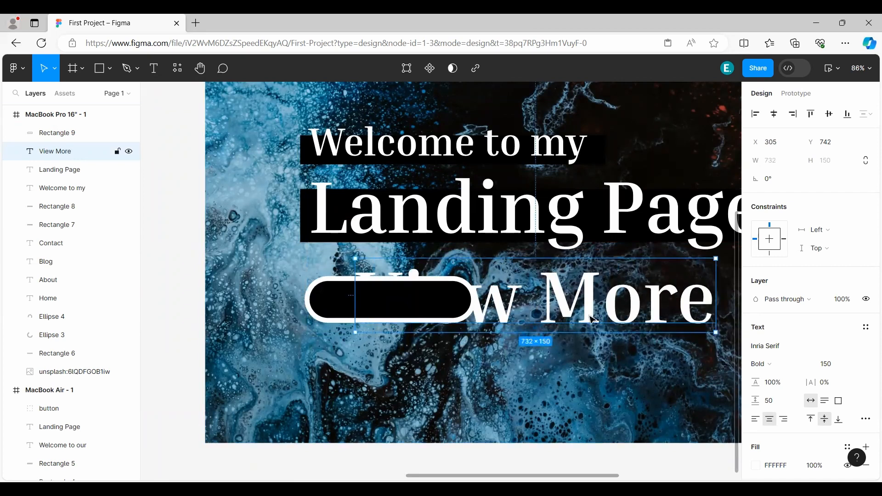
pyautogui.press('Escape')
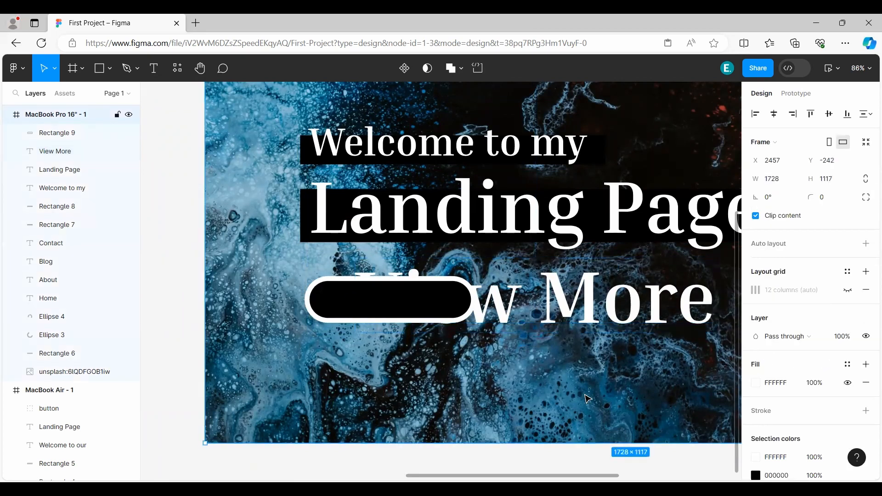
# Set the "View More" text's font size to 50.
pyautogui.click(545, 296)
pyautogui.click(844, 367)
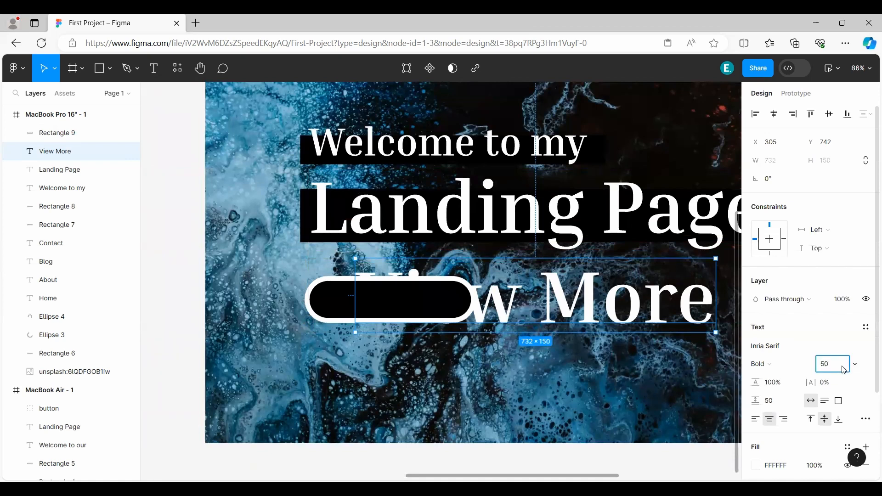
pyautogui.write('50')
pyautogui.press('Return')
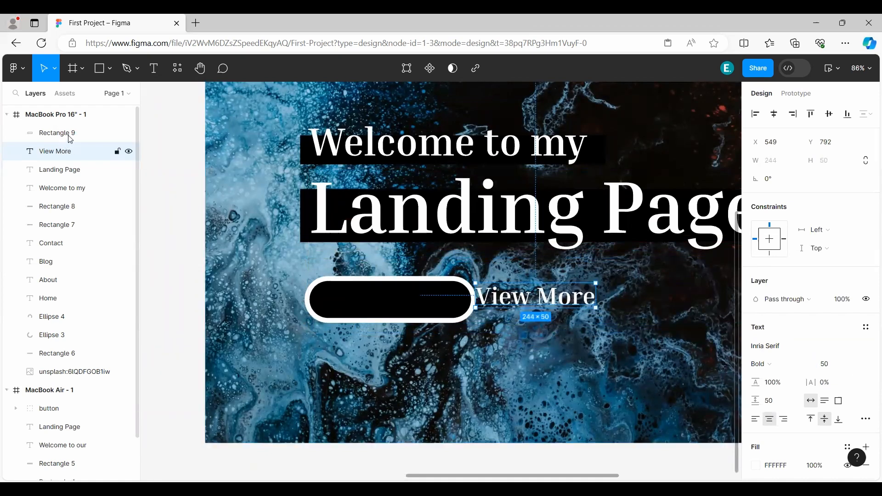
# Move the "View More" layer above the rounded rectangle and place the text inside it at about X 254, Y 801.
pyautogui.moveTo(65, 155); pyautogui.dragTo(74, 129)
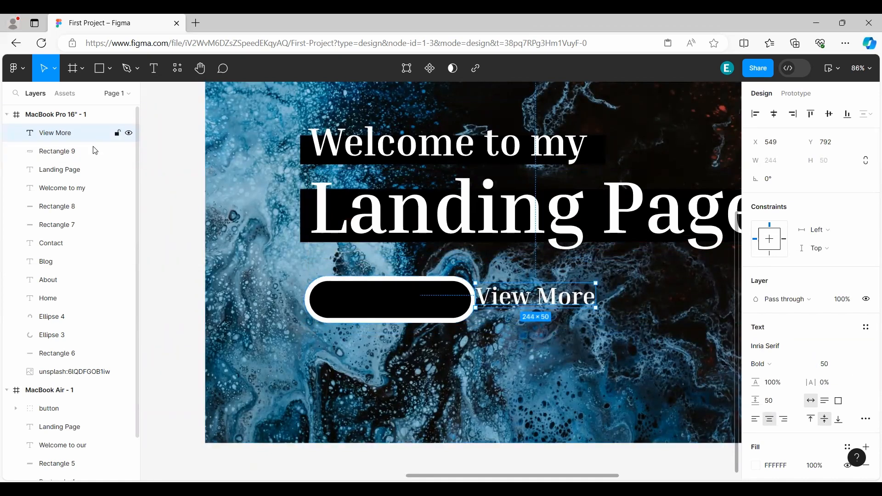
pyautogui.moveTo(563, 306); pyautogui.dragTo(418, 311)
pyautogui.scroll(-3, 372, 330)
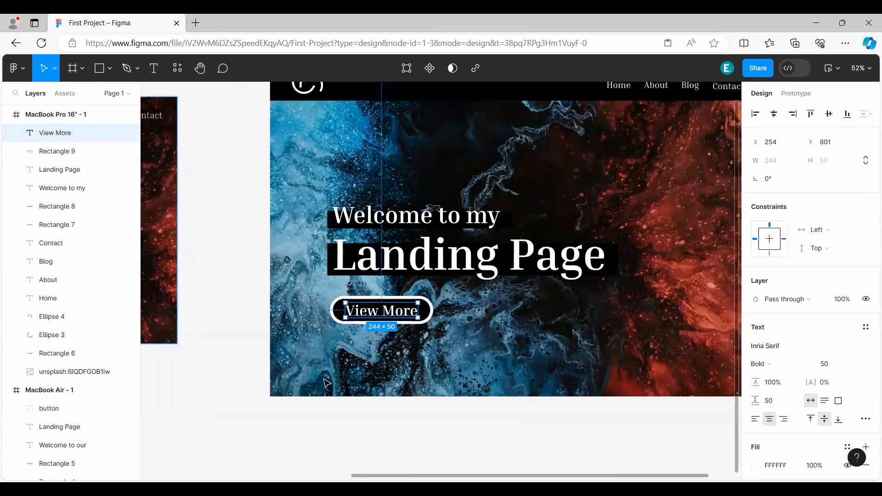
pyautogui.scroll(-3, 286, 389)
pyautogui.click(285, 389)
# Collapse the MacBook Air - 1 frame's layers and group the logo's Ellipse 3 and Ellipse 4.
pyautogui.scroll(1, 434, 390)
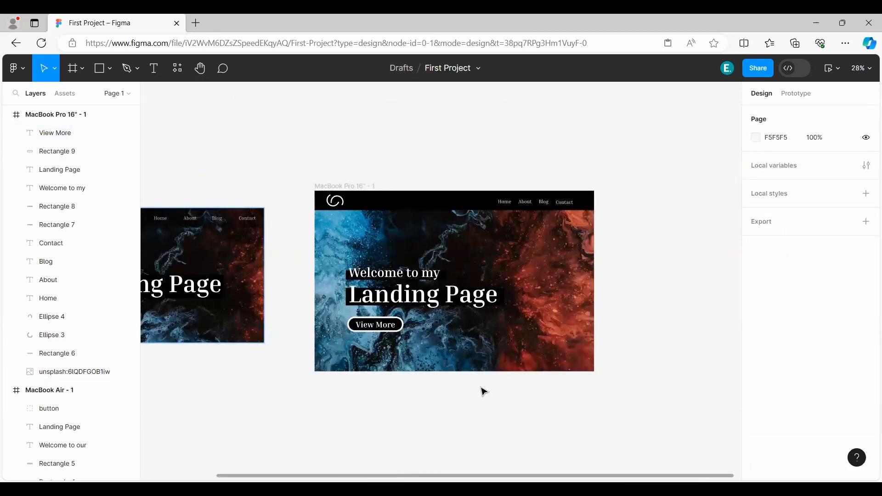
pyautogui.moveTo(653, 362); pyautogui.dragTo(643, 368)
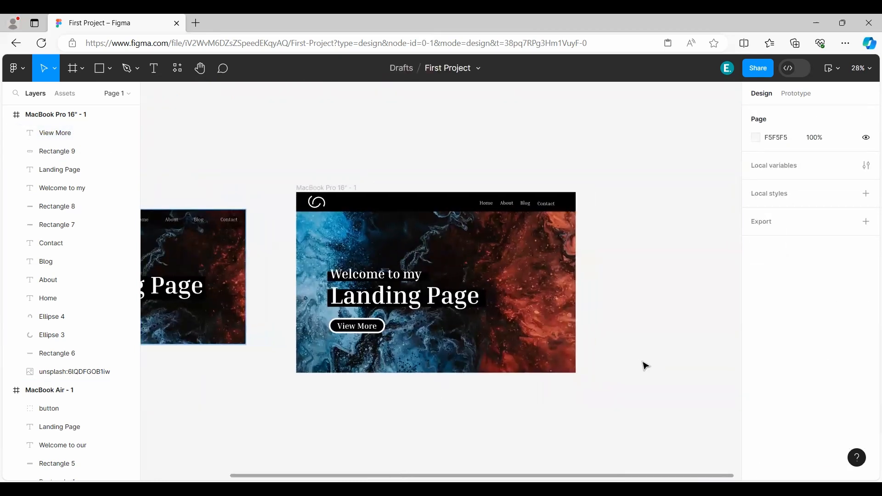
pyautogui.scroll(3, 418, 240)
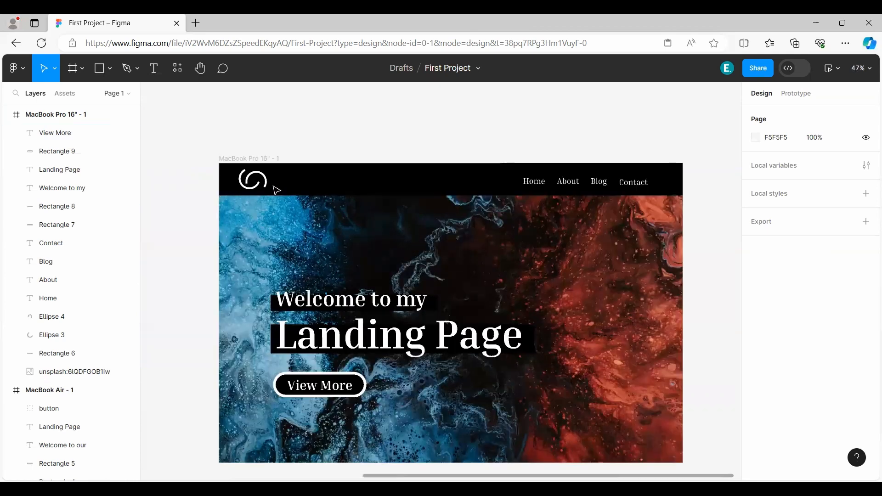
pyautogui.click(6, 390)
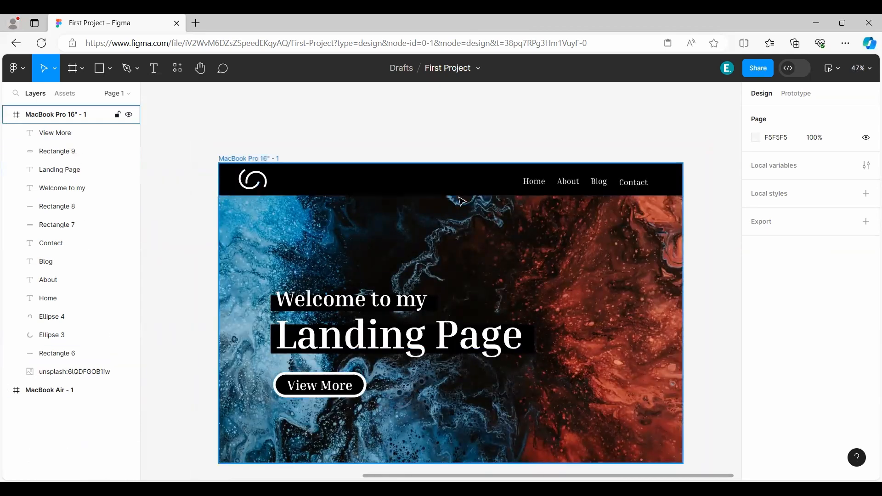
pyautogui.click(76, 335)
pyautogui.keyDown('shift'); pyautogui.click(122, 321); pyautogui.keyUp('shift')
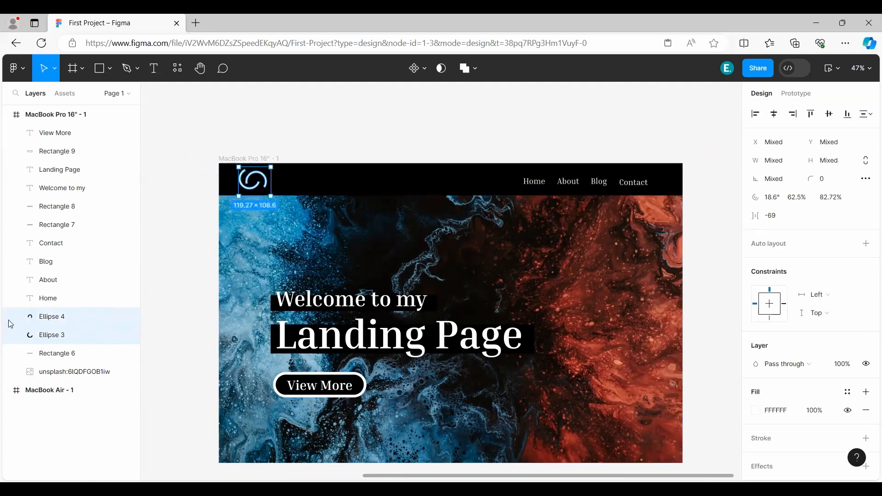
pyautogui.rightClick(58, 318)
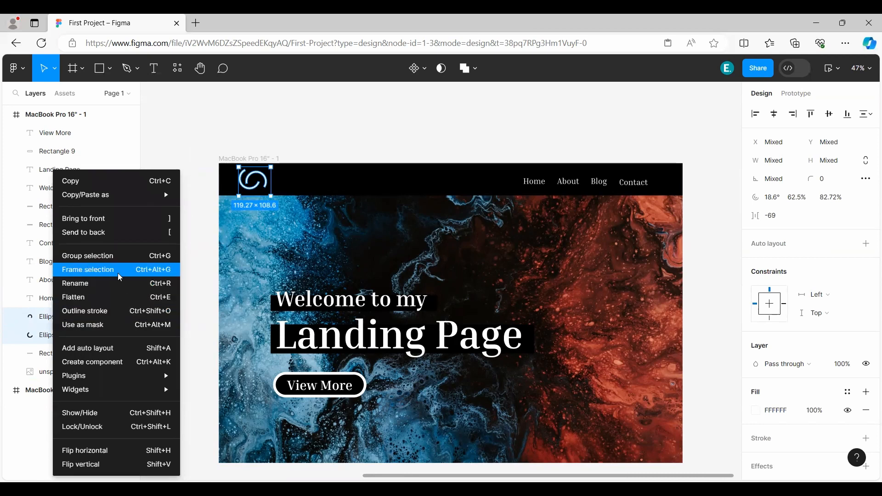
pyautogui.click(98, 260)
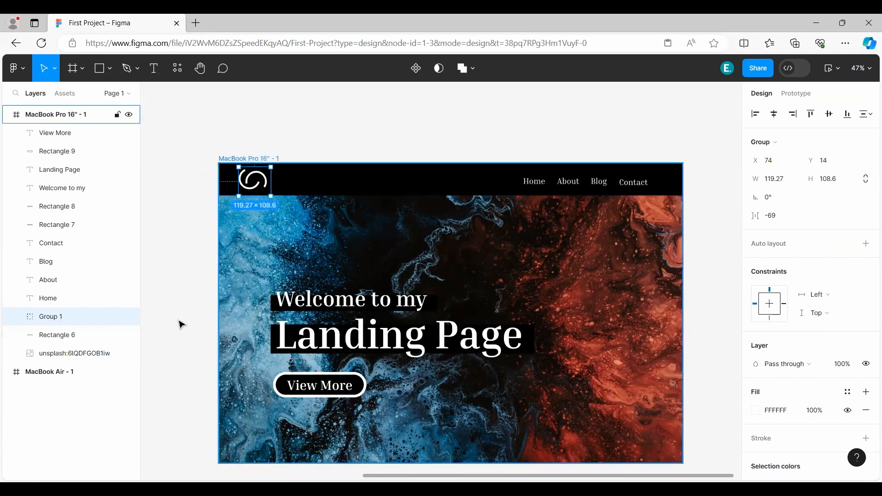
# Hide and show the logo group again, lock it, and try to select the logo on the canvas.
pyautogui.click(130, 317)
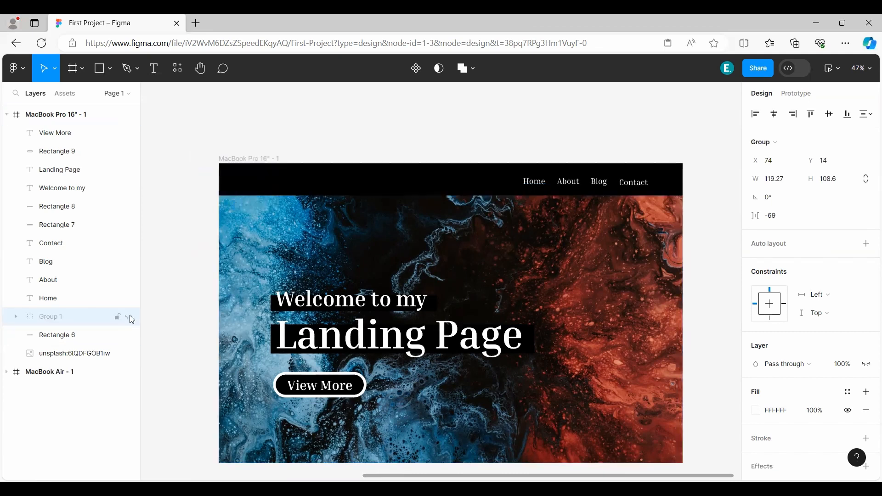
pyautogui.click(129, 317)
pyautogui.click(117, 317)
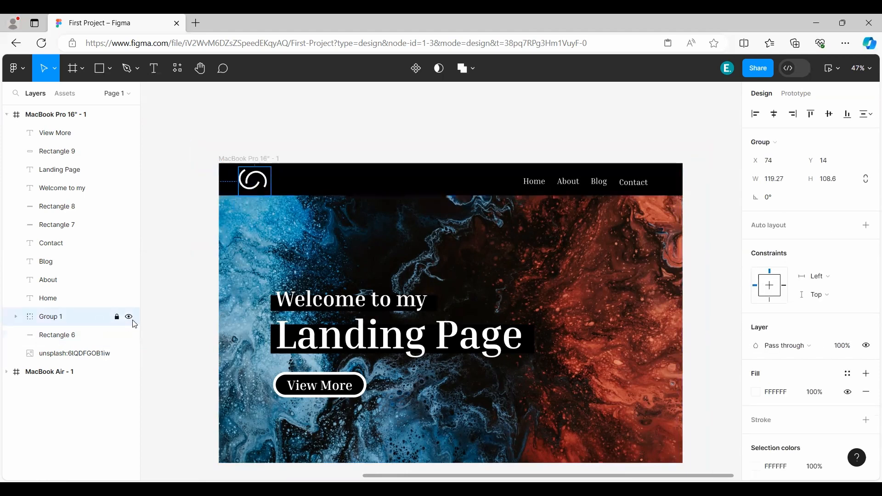
pyautogui.click(266, 185)
pyautogui.click(82, 317)
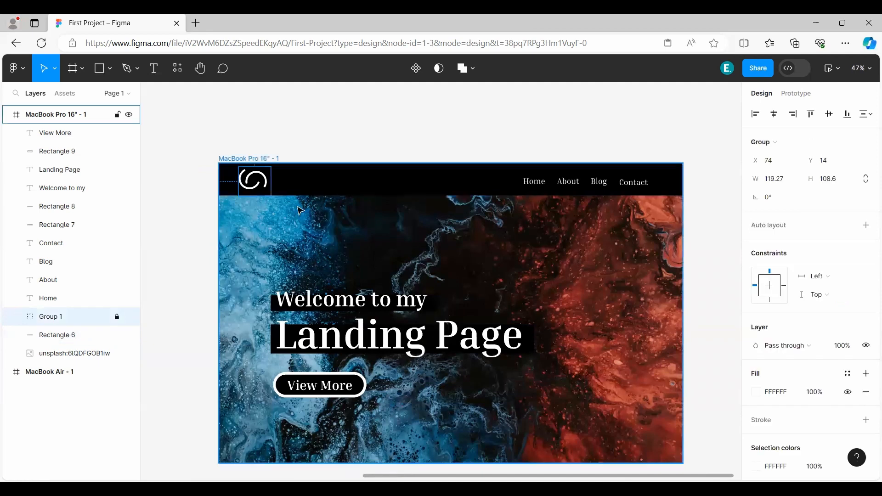
pyautogui.click(264, 180)
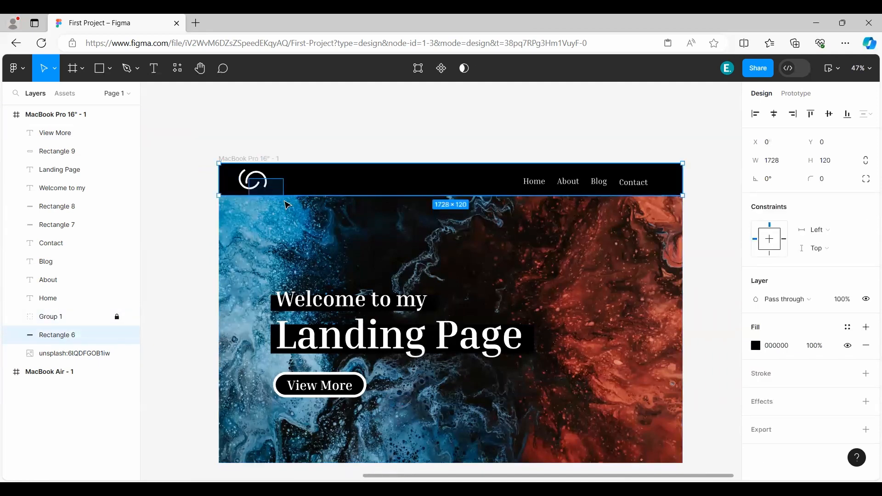
# Unlock the logo group, move it down onto the background image, and undo the move.
pyautogui.click(121, 321)
pyautogui.moveTo(256, 184); pyautogui.dragTo(304, 251)
pyautogui.hotkey('ctrl', 'z')
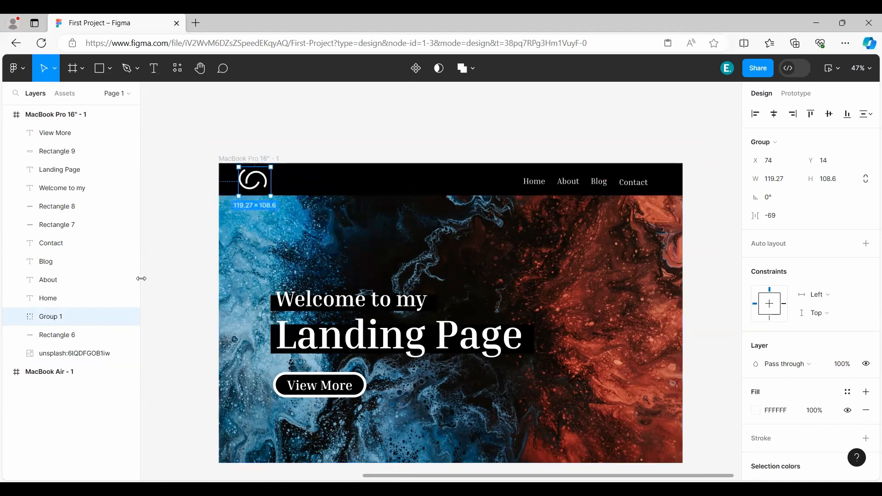
pyautogui.click(175, 302)
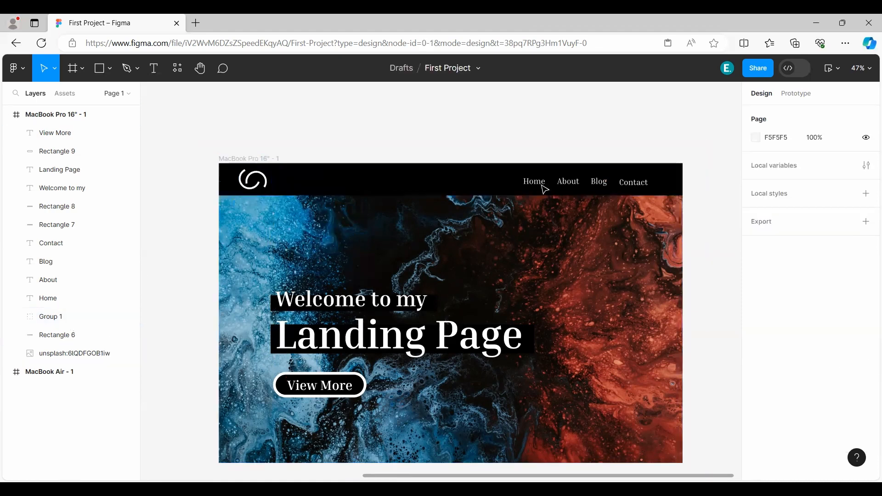
# Group the Home, About, Blog and Contact navigation texts and select the new group.
pyautogui.click(64, 301)
pyautogui.keyDown('shift'); pyautogui.click(69, 279); pyautogui.keyUp('shift')
pyautogui.keyDown('shift'); pyautogui.click(73, 261); pyautogui.keyUp('shift')
pyautogui.keyDown('shift'); pyautogui.click(69, 243); pyautogui.keyUp('shift')
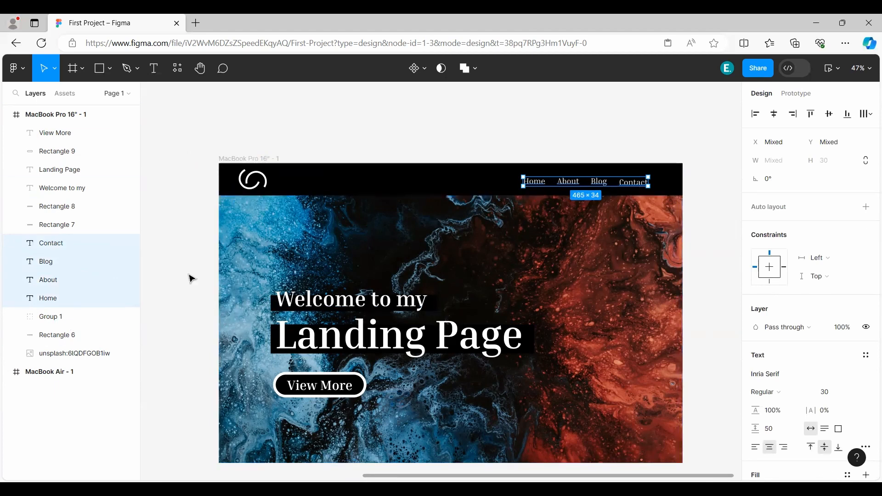
pyautogui.hotkey('ctrl', 'g')
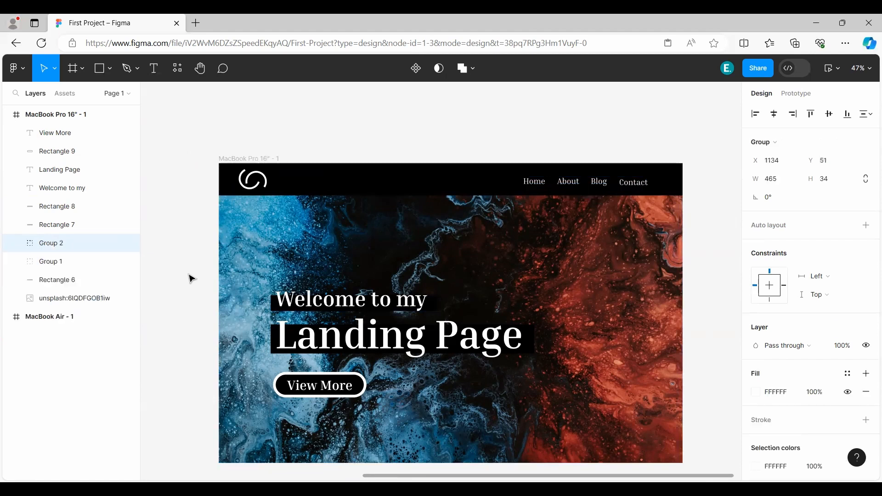
pyautogui.click(75, 246)
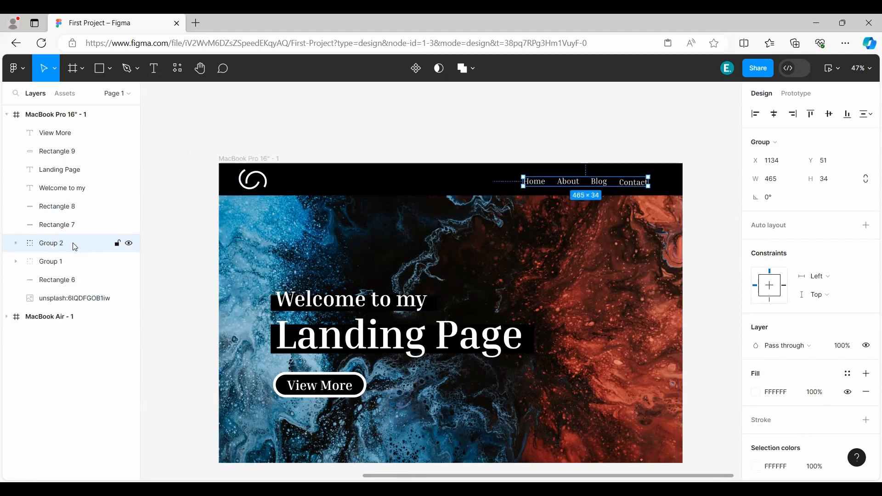
# Rename the navigation text group as "menu items" and the logo's group as "logo".
pyautogui.doubleClick(56, 249)
pyautogui.write('me')
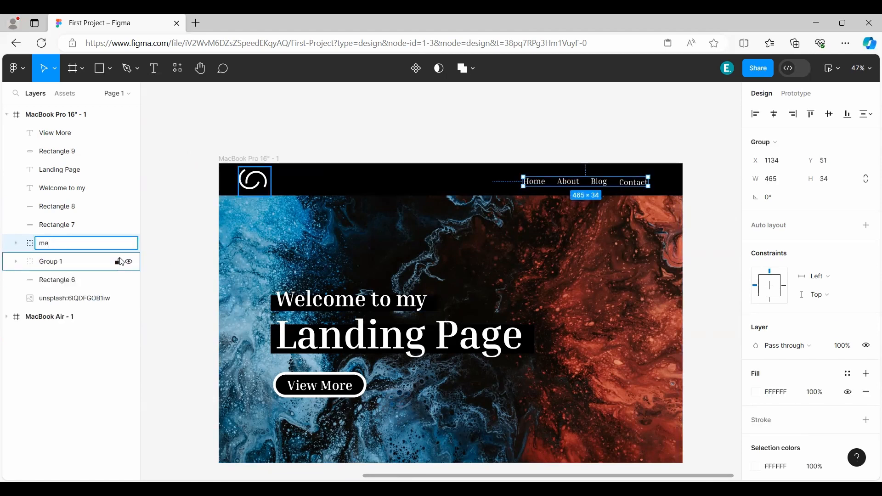
pyautogui.write('nu items')
pyautogui.press('Return')
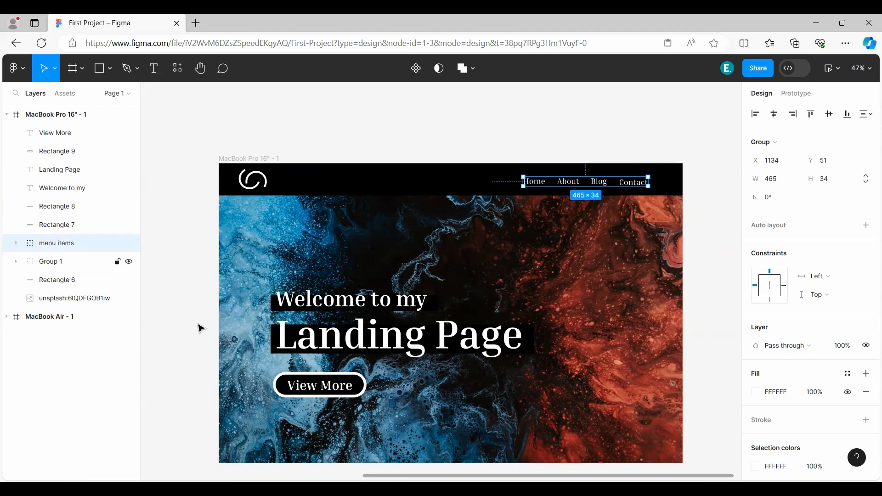
pyautogui.doubleClick(61, 262)
pyautogui.write('logo')
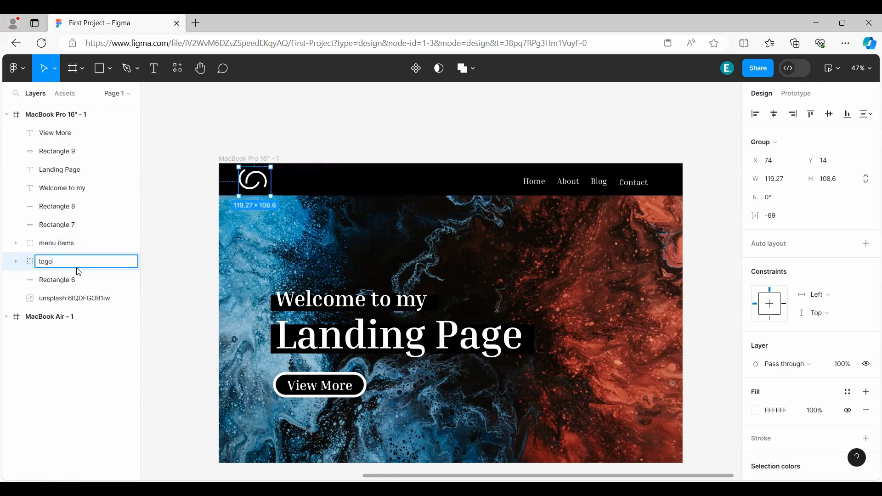
pyautogui.press('Return')
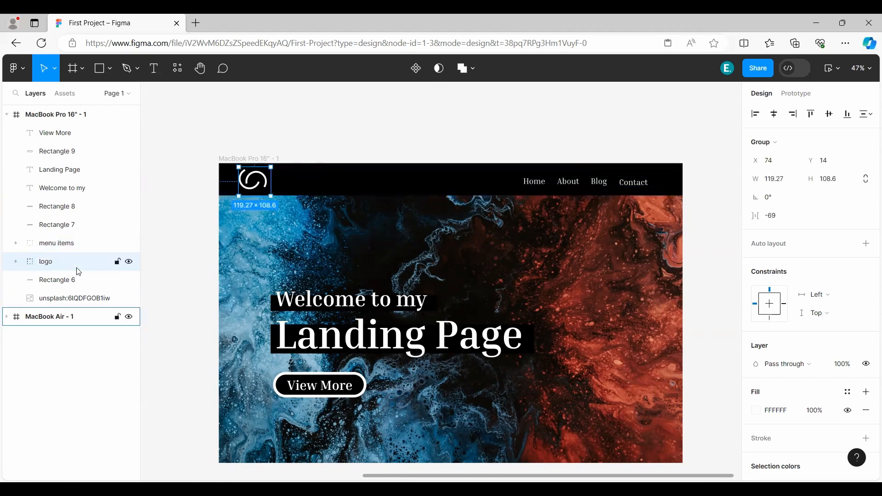
# Group Rectangle 6 with the menu items and logo groups, and name the new group "nav bar".
pyautogui.click(81, 280)
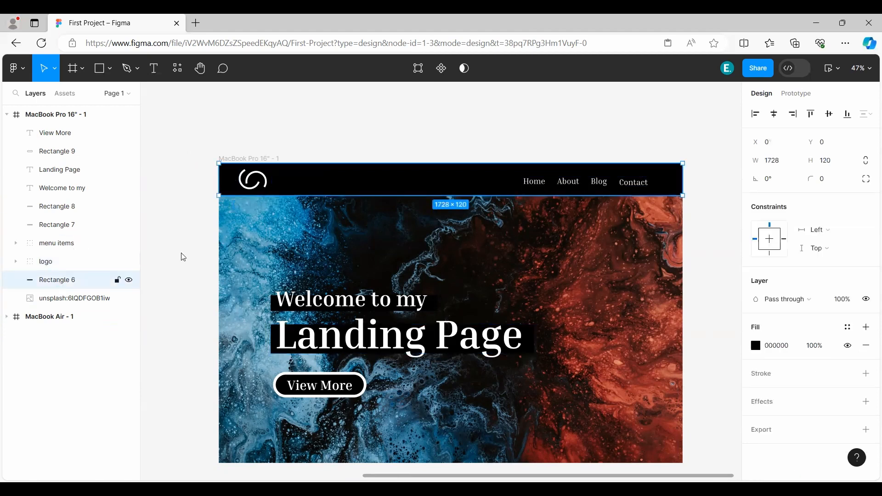
pyautogui.keyDown('shift'); pyautogui.click(64, 243); pyautogui.keyUp('shift')
pyautogui.keyDown('shift'); pyautogui.click(85, 263); pyautogui.keyUp('shift')
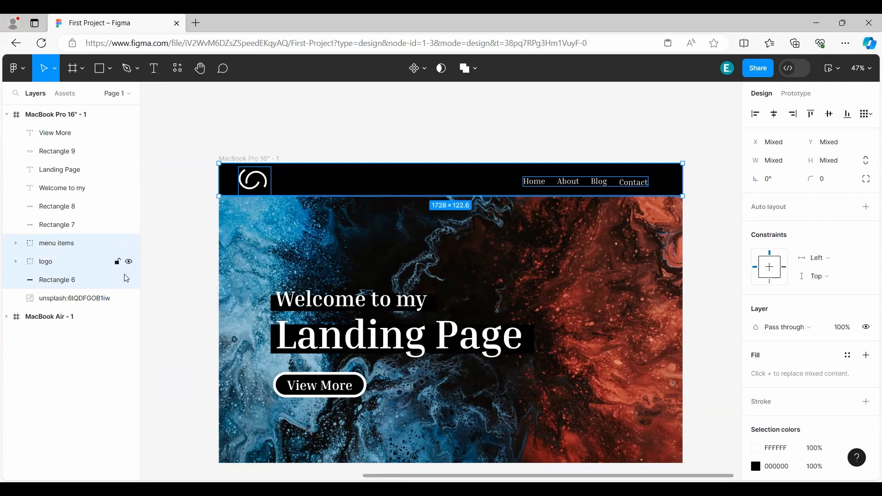
pyautogui.hotkey('ctrl', 'g')
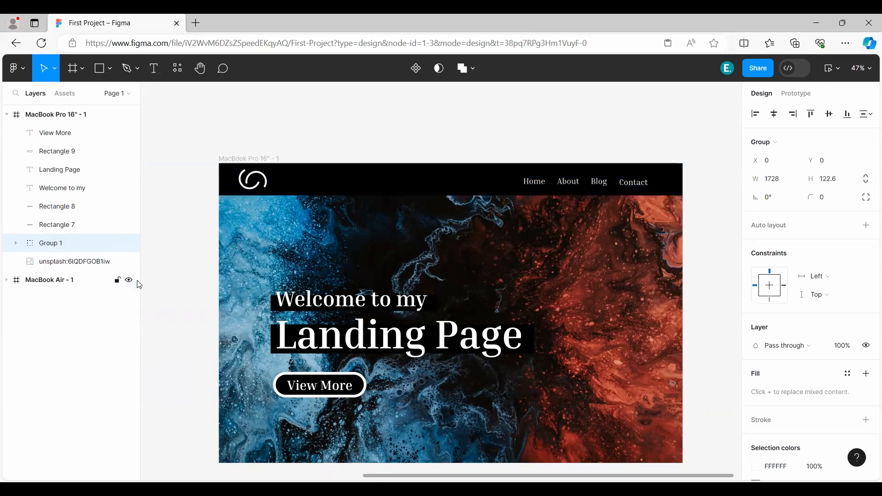
pyautogui.doubleClick(66, 244)
pyautogui.write('nav')
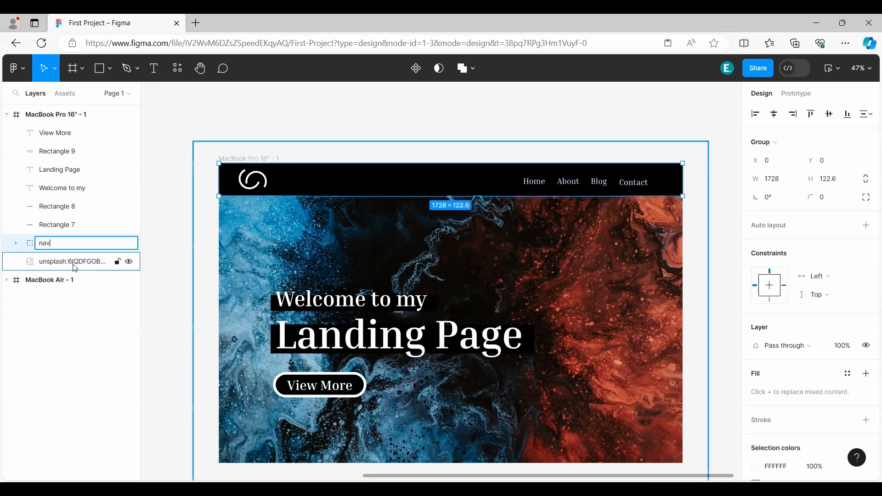
pyautogui.write(' bar')
pyautogui.press('Return')
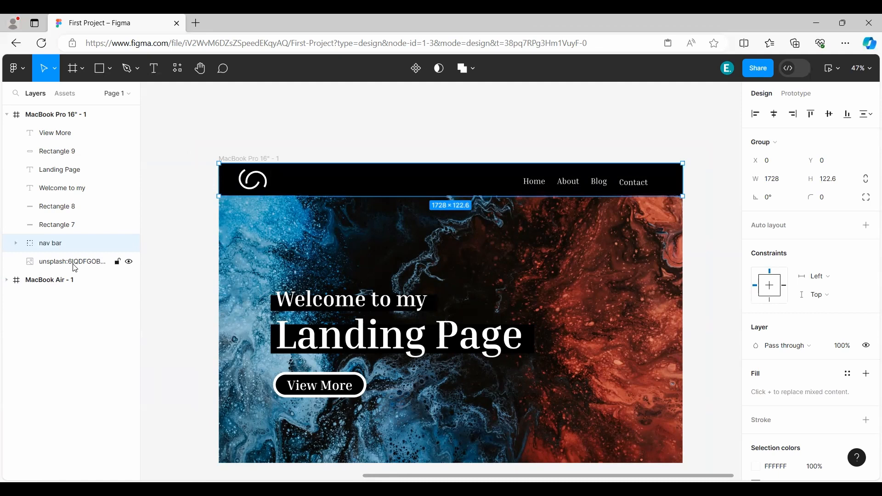
# Expand the nav bar group and its menu items and logo subgroups to inspect the nesting, and collapse them again.
pyautogui.click(14, 244)
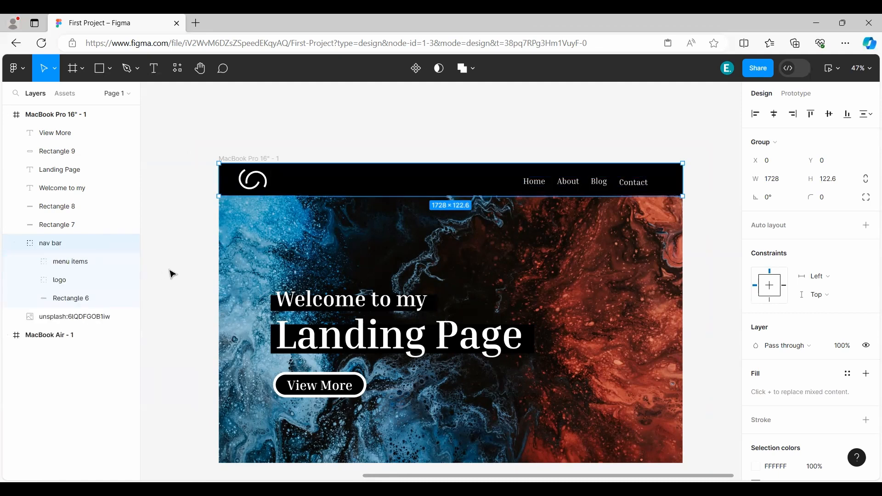
pyautogui.click(173, 273)
pyautogui.click(29, 262)
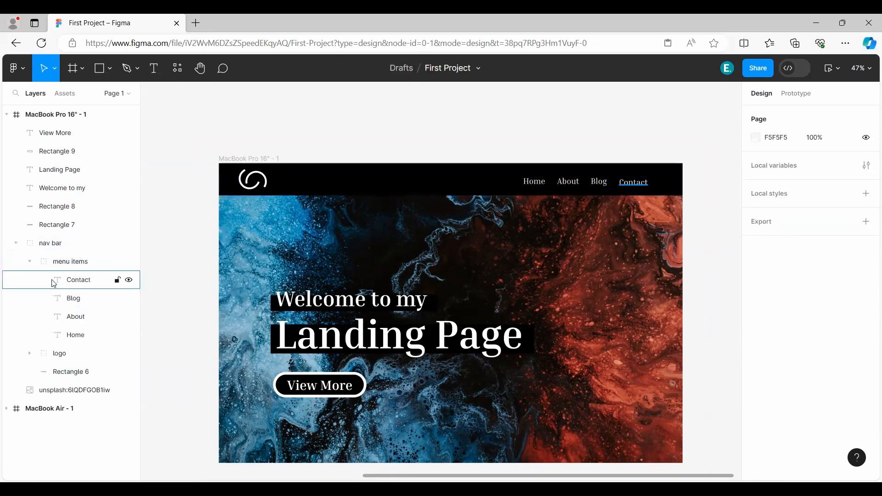
pyautogui.click(29, 261)
pyautogui.click(29, 280)
pyautogui.click(29, 280)
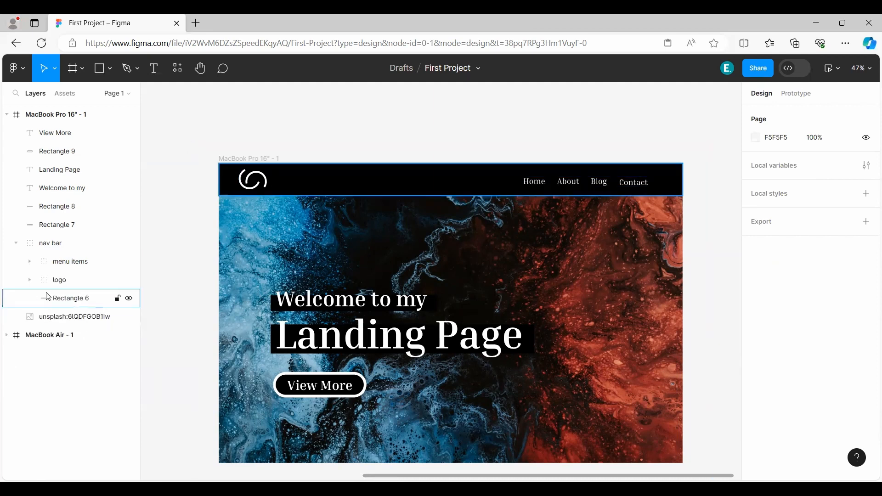
pyautogui.click(15, 243)
pyautogui.scroll(1, 186, 280)
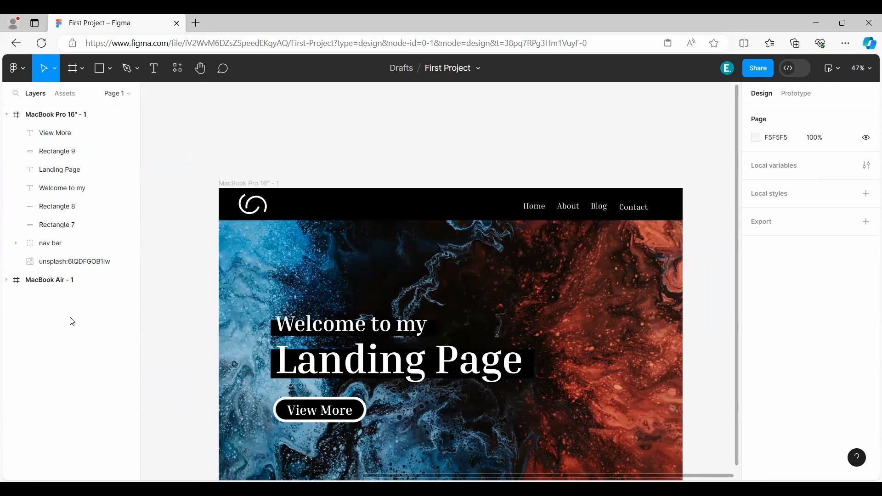
pyautogui.scroll(-1, 146, 322)
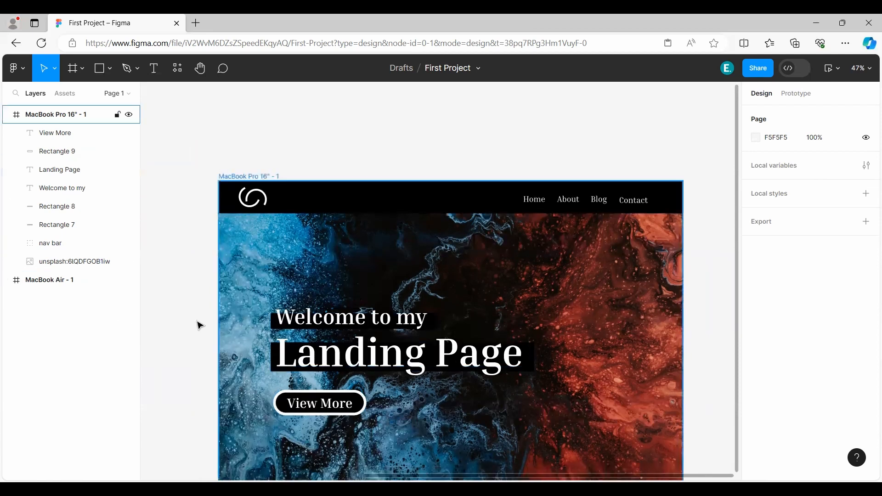
pyautogui.scroll(-4, 191, 319)
pyautogui.scroll(2, 193, 322)
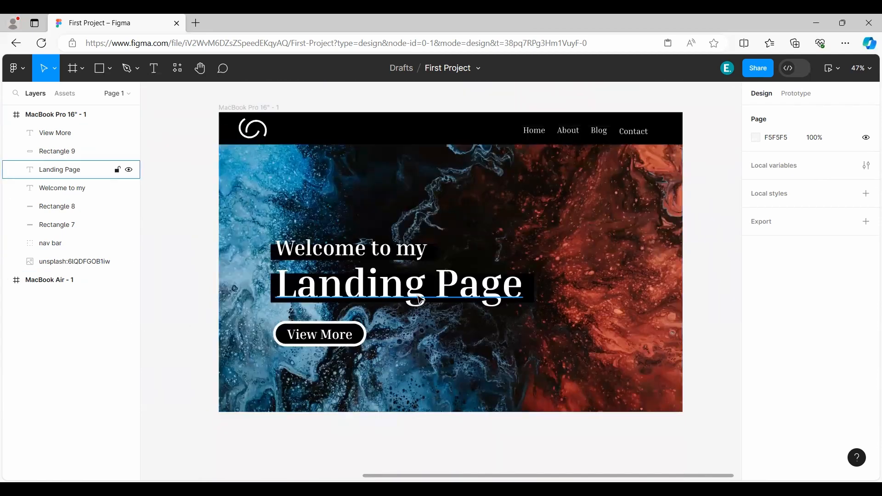
pyautogui.scroll(1, 494, 275)
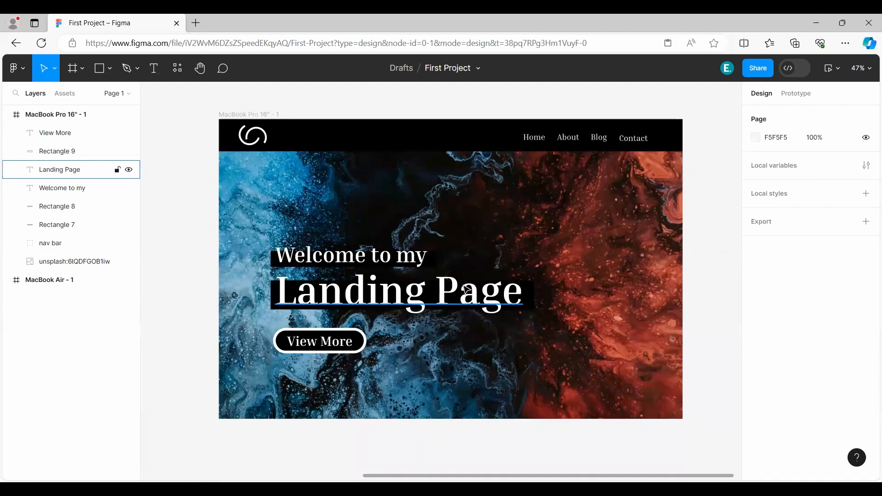
pyautogui.scroll(2, 465, 289)
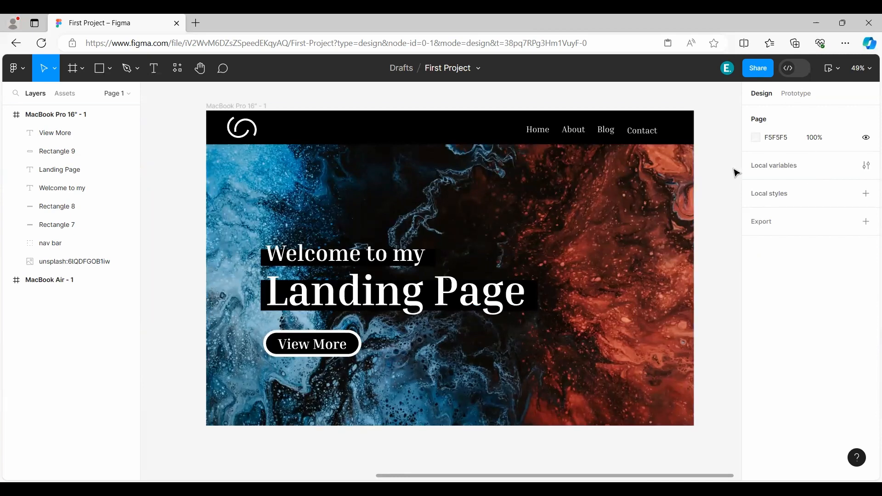
# Open the file's sharing settings, review the invite permissions, and keep access at "Anyone with the link".
pyautogui.click(757, 69)
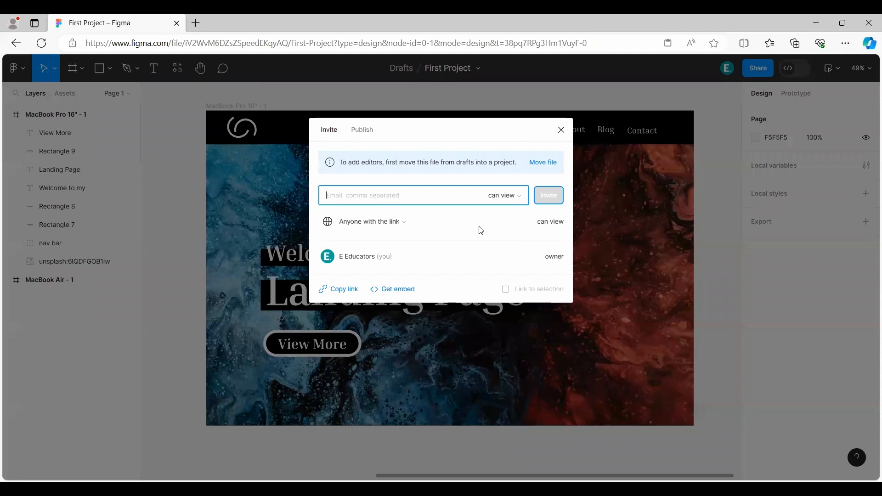
pyautogui.click(519, 196)
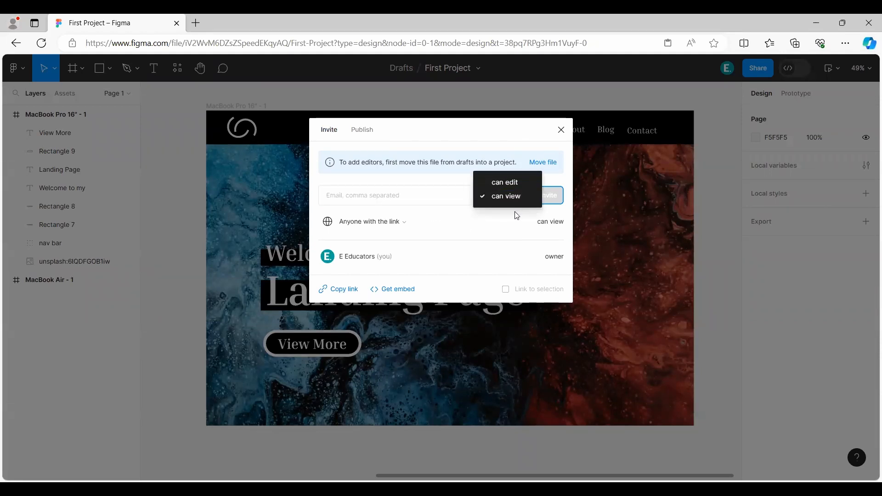
pyautogui.click(516, 217)
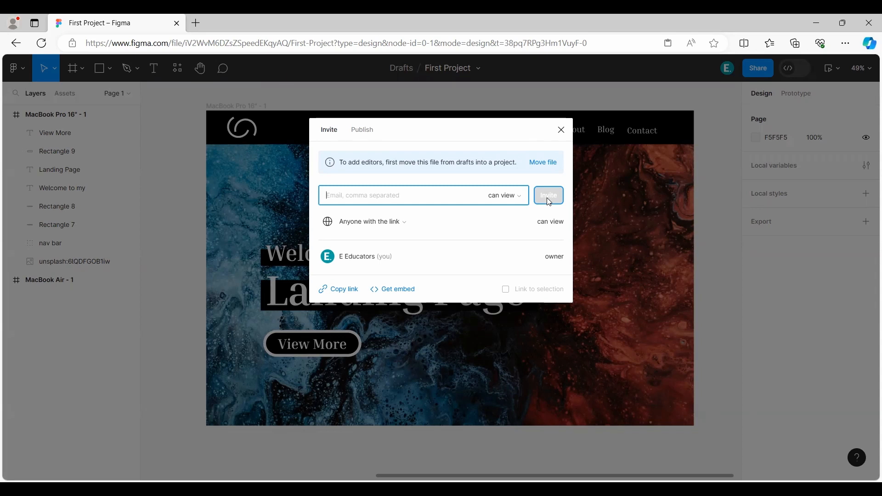
pyautogui.click(399, 222)
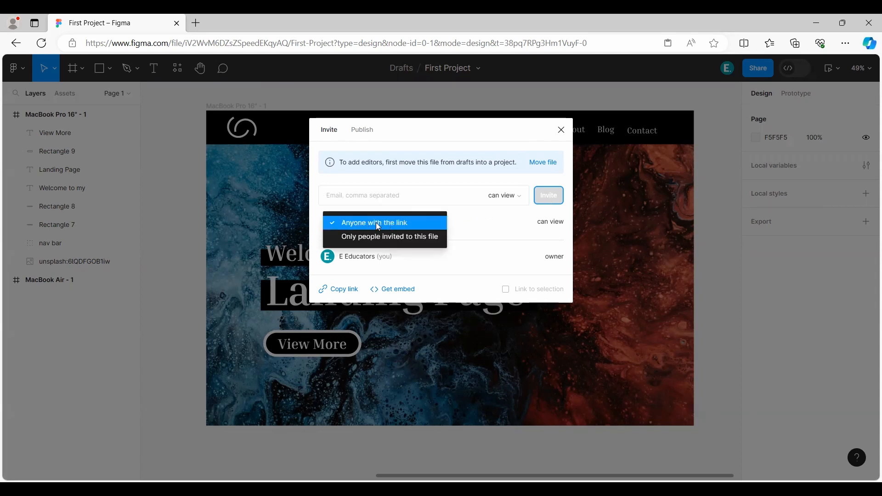
pyautogui.click(378, 224)
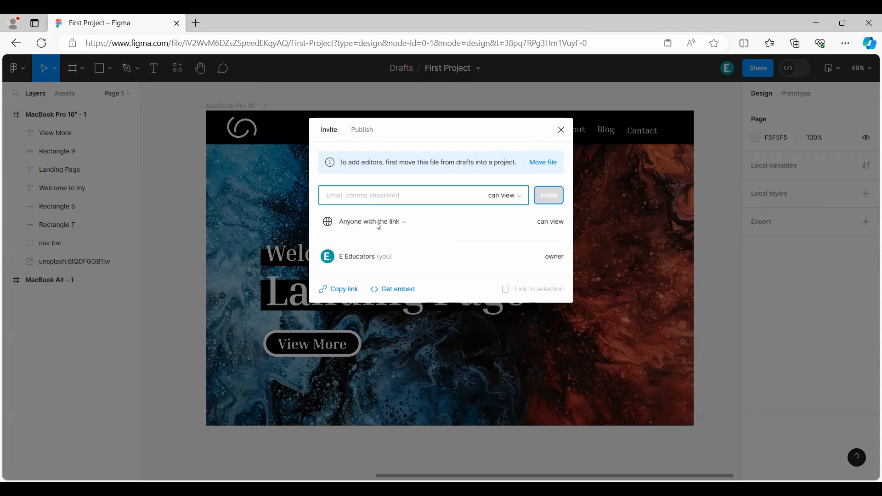
# Copy the file's share link with access left at "Anyone with the link", and close the sharing settings.
pyautogui.click(348, 291)
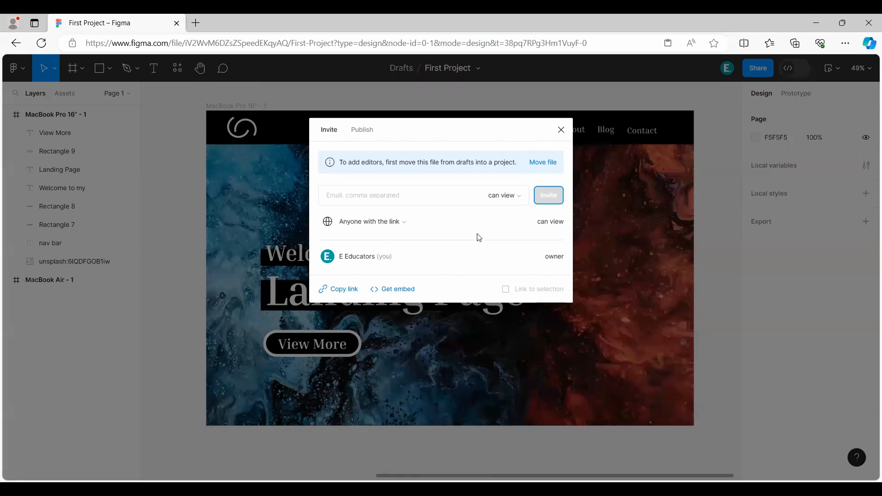
pyautogui.click(401, 224)
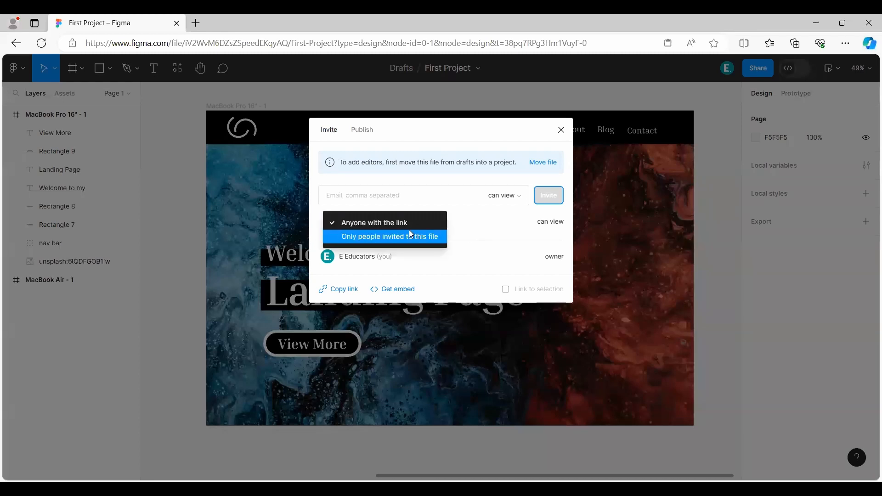
pyautogui.click(371, 223)
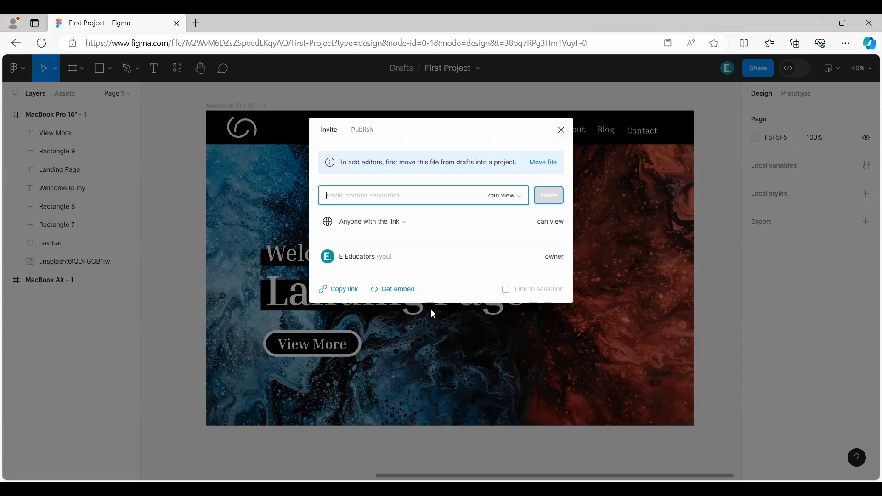
pyautogui.click(592, 164)
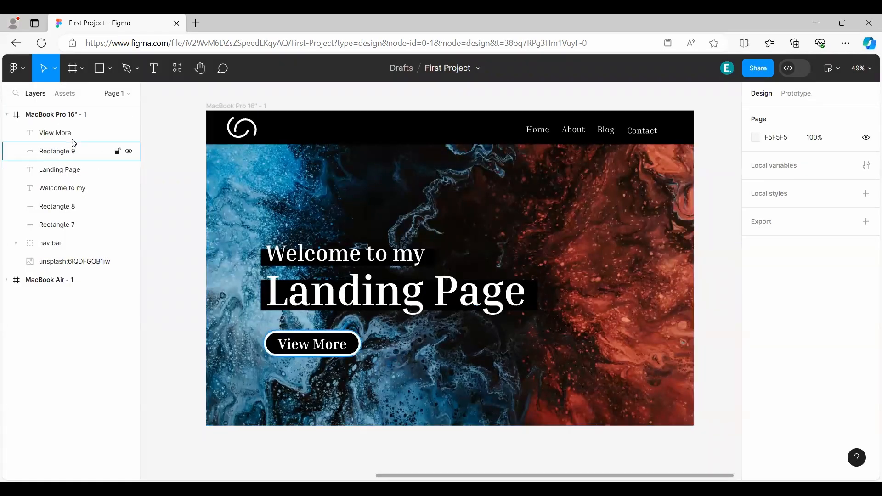
# Preview the MacBook Pro 16" - 1 frame, widening and repositioning the preview window to examine the landing page.
pyautogui.click(32, 114)
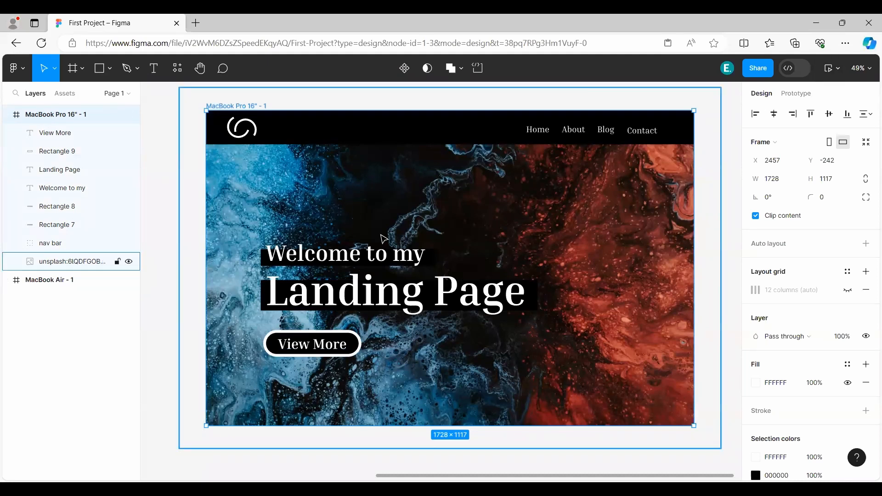
pyautogui.click(834, 68)
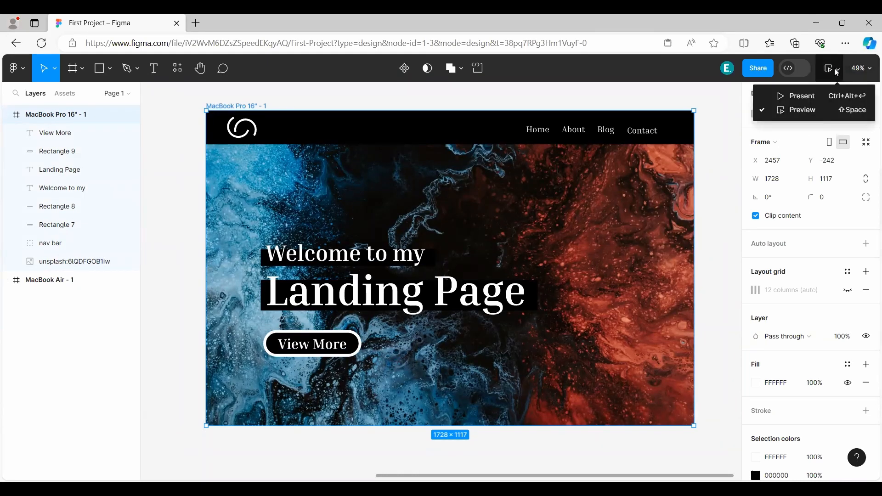
pyautogui.click(798, 109)
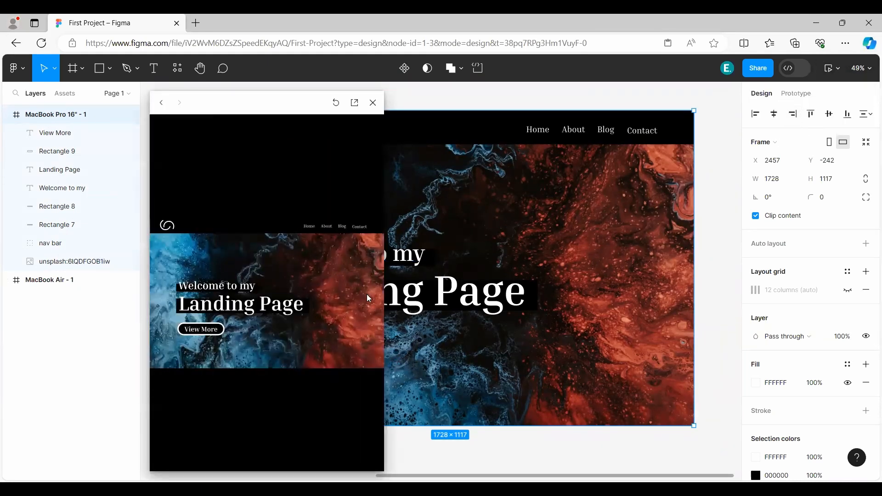
pyautogui.moveTo(385, 272); pyautogui.dragTo(594, 260)
pyautogui.moveTo(394, 99); pyautogui.dragTo(438, 88)
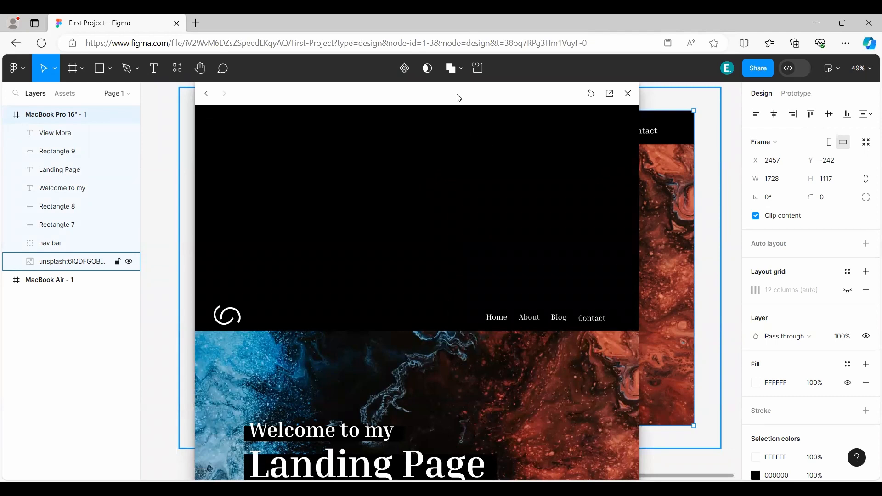
pyautogui.moveTo(460, 83); pyautogui.dragTo(396, 87)
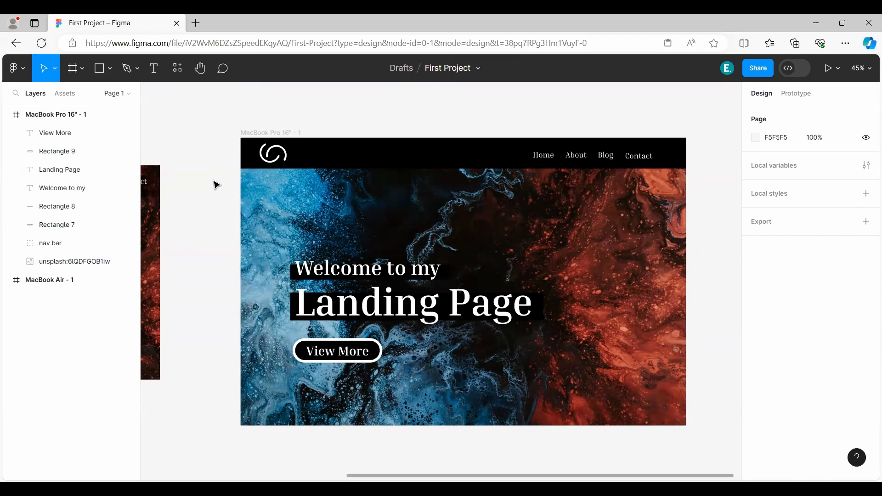
# Return to the Drafts file browser and reopen the First Project file to view the MacBook Pro frame.
pyautogui.click(13, 68)
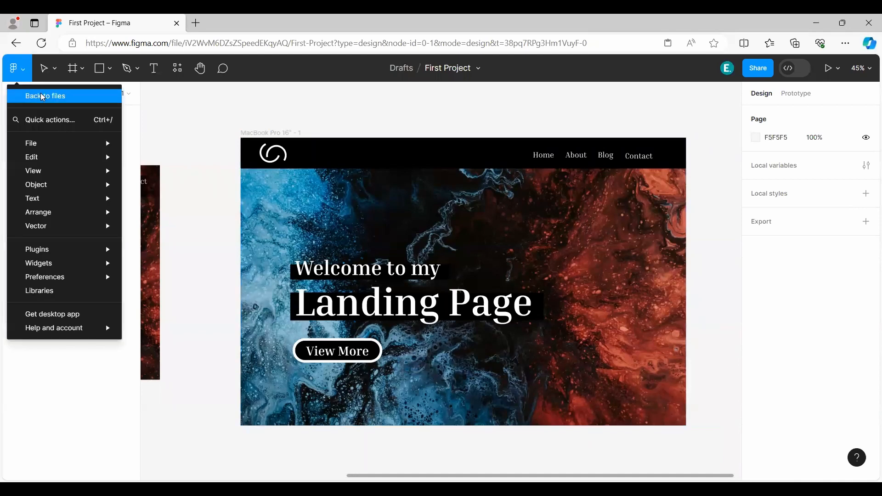
pyautogui.click(46, 92)
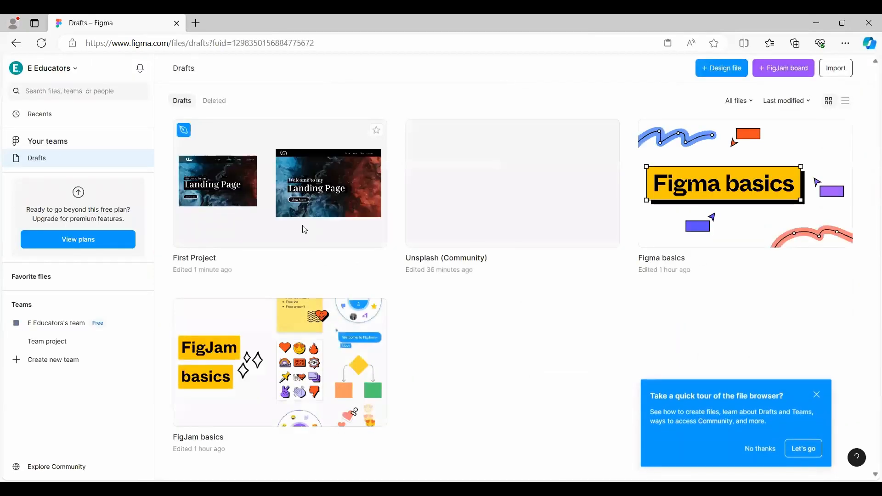
pyautogui.doubleClick(264, 200)
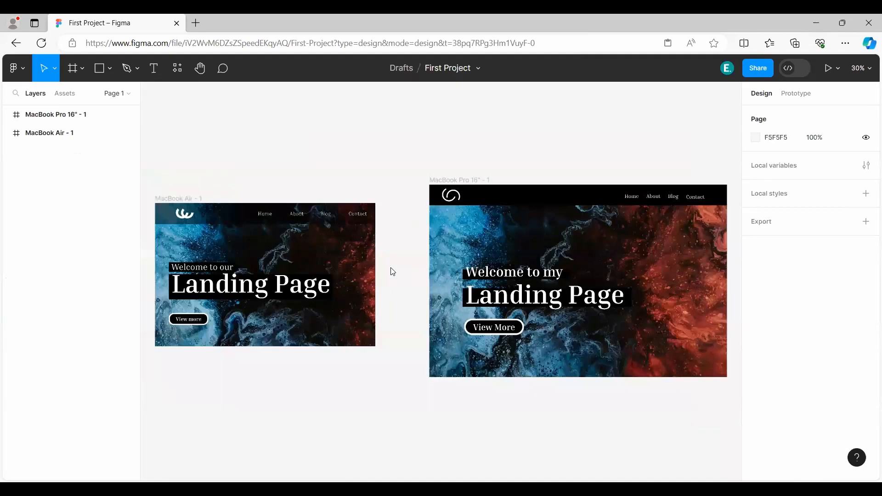
pyautogui.moveTo(390, 273); pyautogui.dragTo(237, 270)
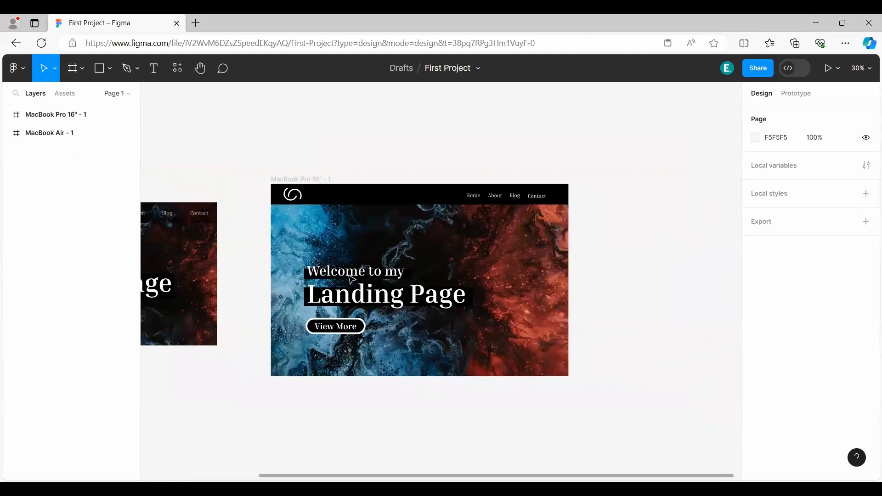
# Save a local copy of the First Project file to the computer.
pyautogui.scroll(3, 432, 267)
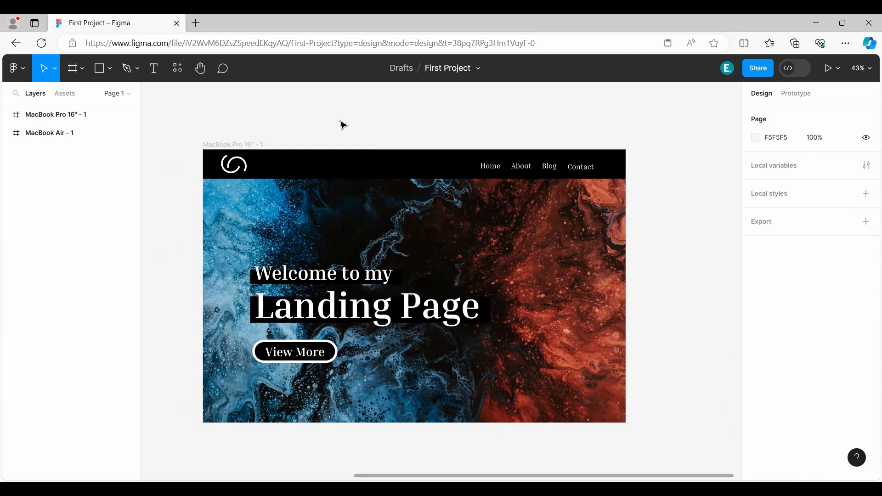
pyautogui.click(14, 70)
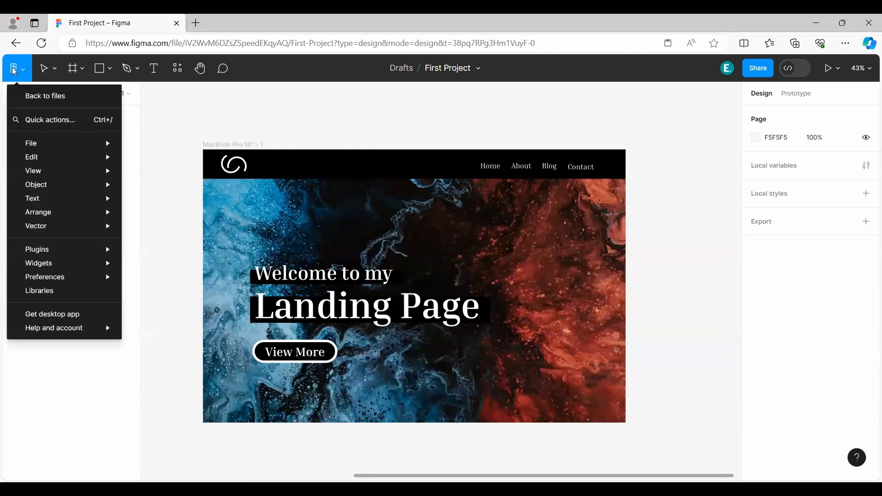
pyautogui.moveTo(61, 148)
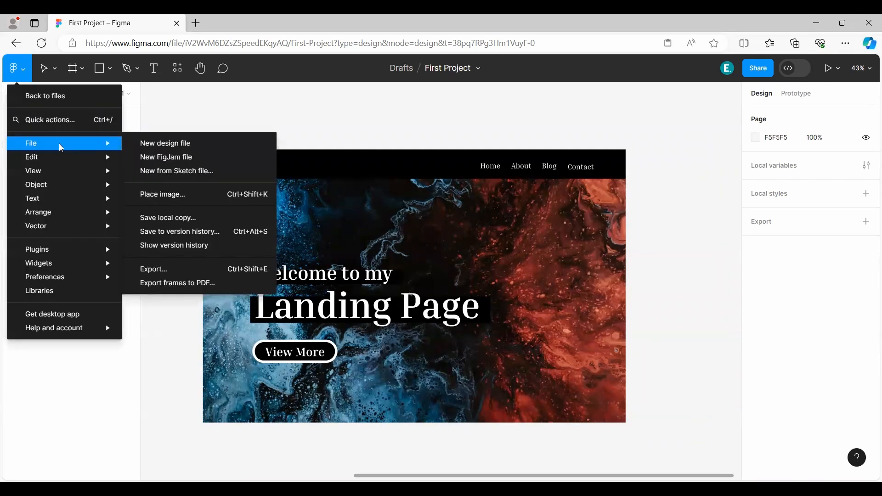
pyautogui.click(182, 224)
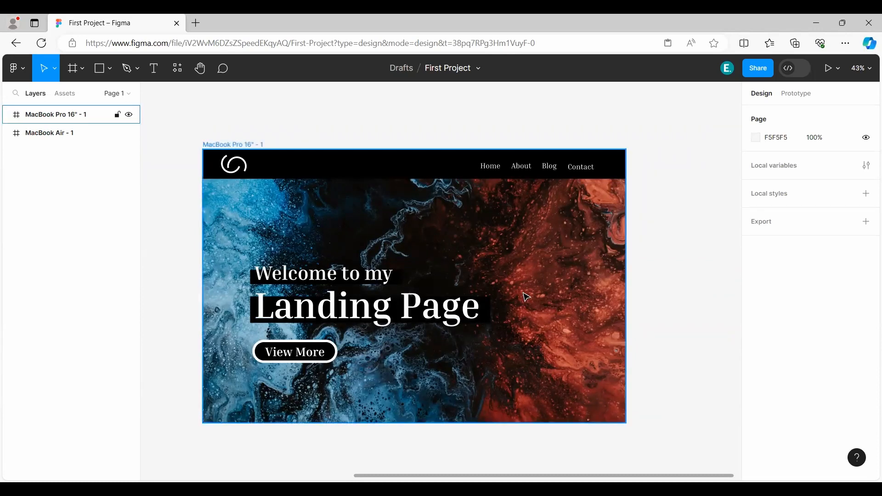
# Return to the Drafts file browser and delete the First Project file.
pyautogui.click(17, 69)
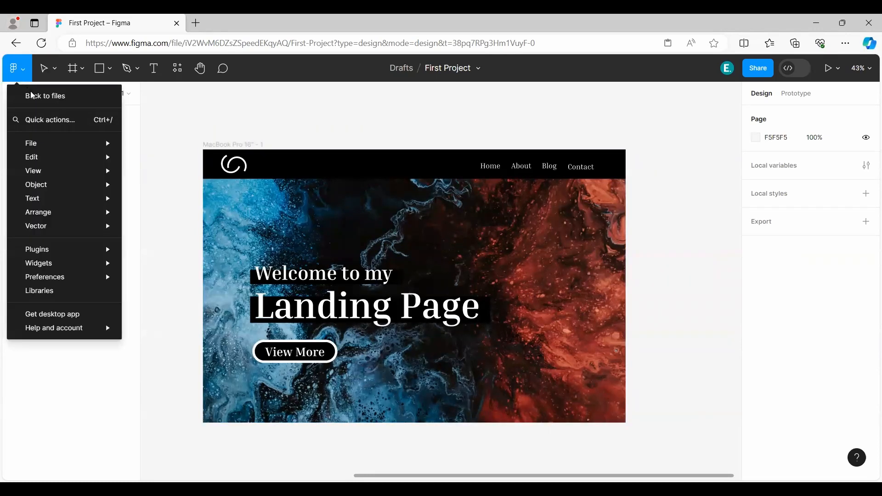
pyautogui.click(33, 98)
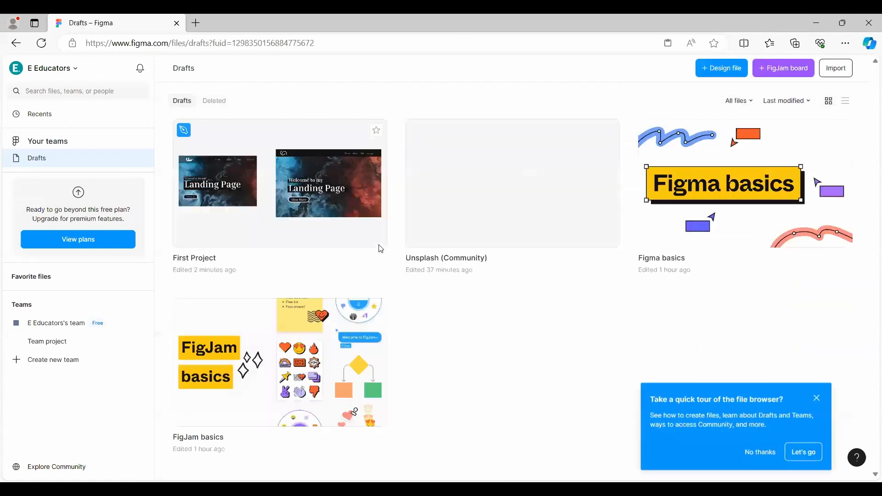
pyautogui.rightClick(262, 190)
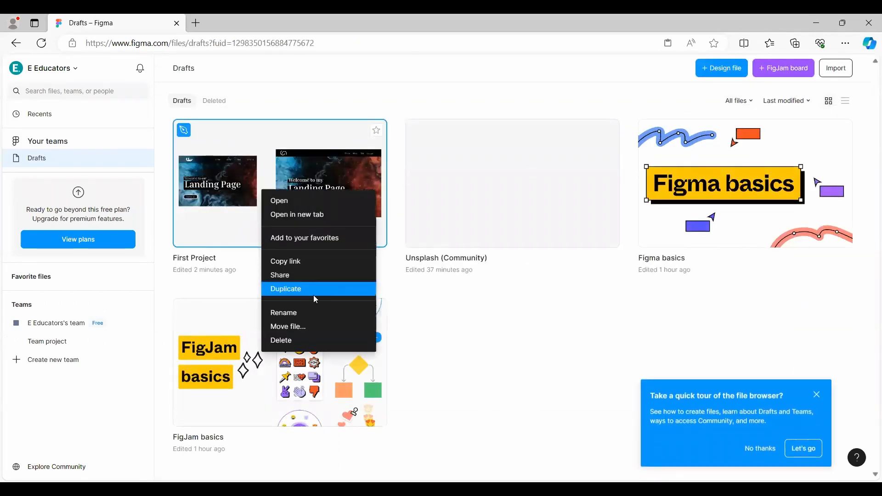
pyautogui.click(311, 341)
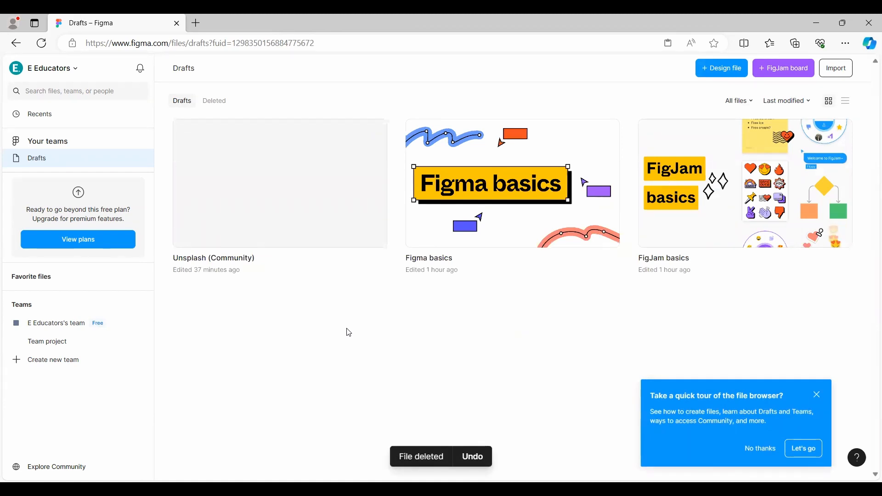
# Import First Project.fig from the Figma File folder in Downloads into Drafts and finish the import.
pyautogui.click(839, 75)
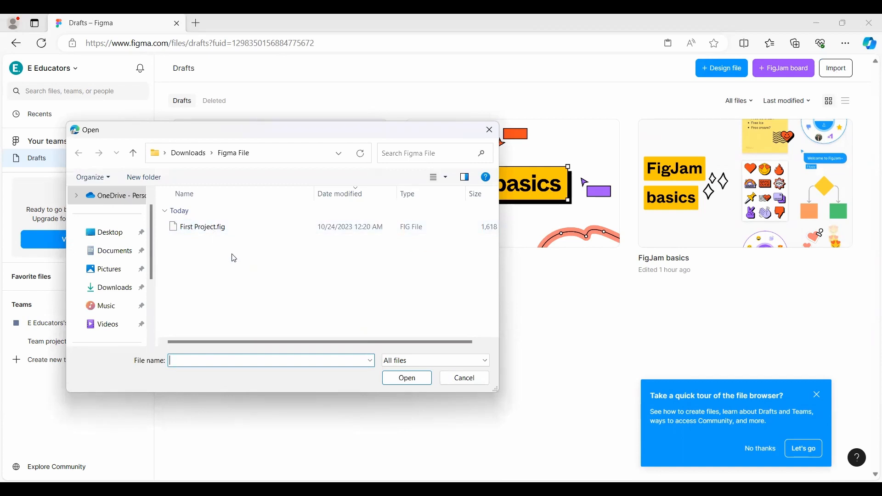
pyautogui.doubleClick(202, 227)
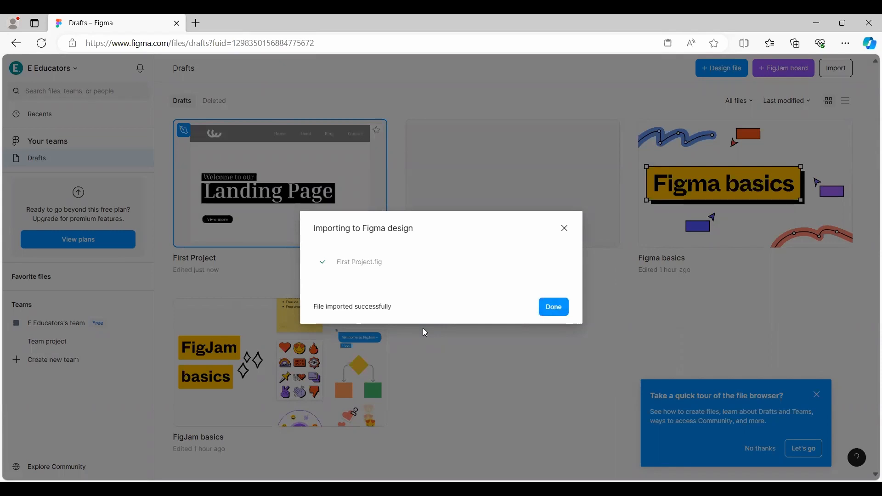
pyautogui.click(540, 314)
# Open the imported First Project file and examine the MacBook Air - 1 landing page at different magnifications.
pyautogui.click(383, 244)
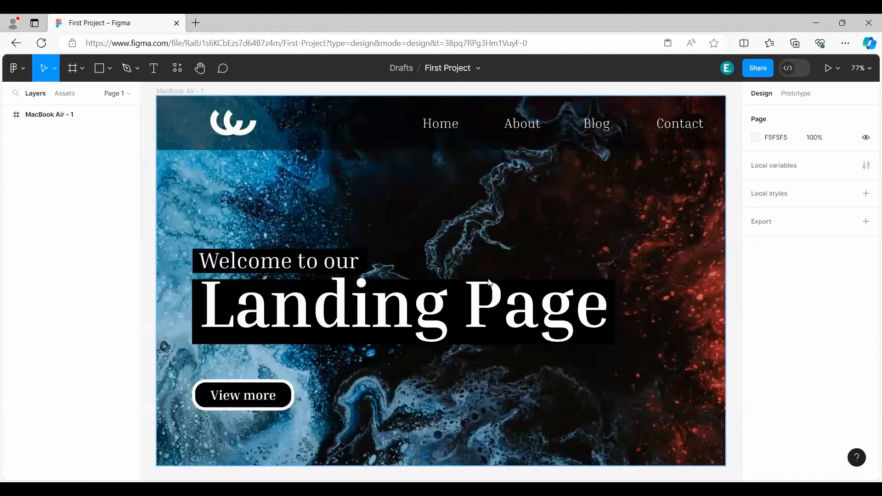
pyautogui.scroll(-2, 489, 282)
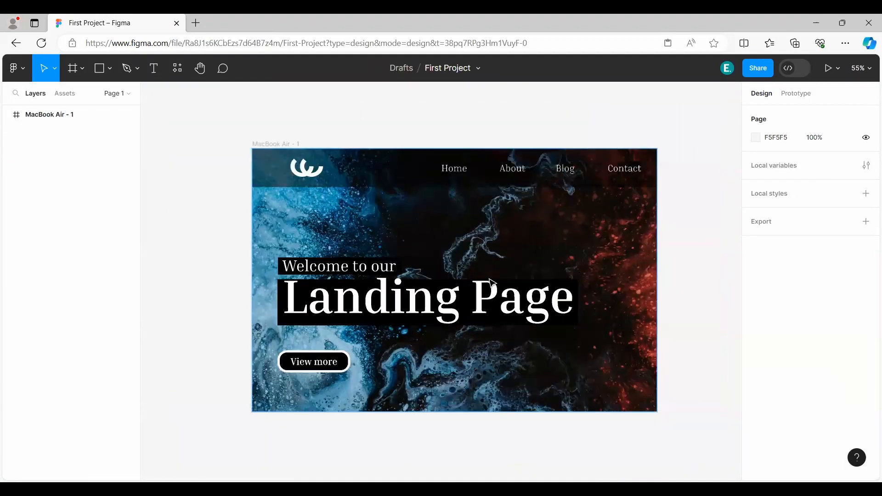
pyautogui.scroll(1, 493, 282)
pyautogui.scroll(-2, 492, 282)
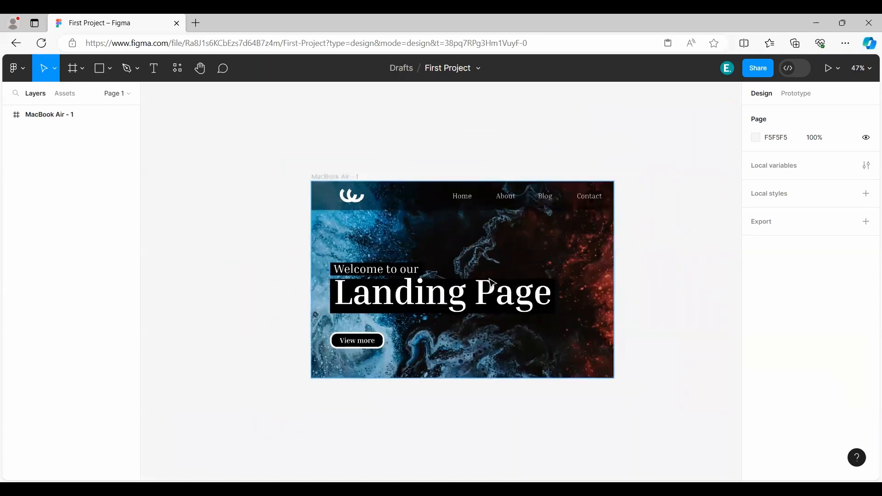
pyautogui.scroll(-1, 492, 282)
pyautogui.scroll(3, 491, 282)
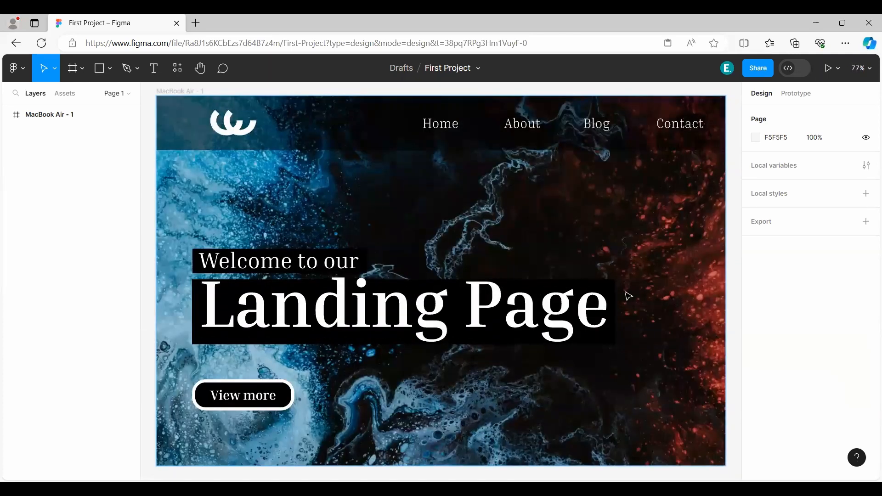
pyautogui.scroll(-1, 629, 297)
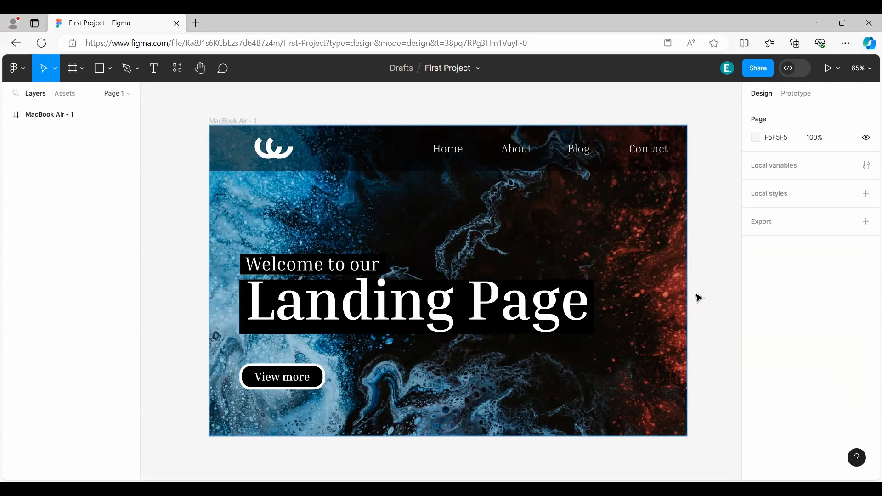
# Review the Frame, Rectangle, Pen and Text tools and the plugin resources, and return to the Move tool.
pyautogui.click(72, 73)
pyautogui.click(99, 69)
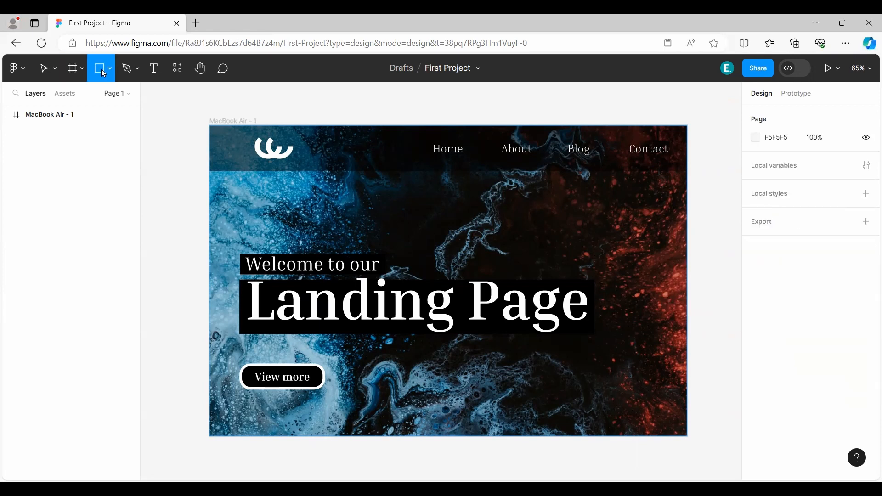
pyautogui.click(125, 71)
pyautogui.click(153, 70)
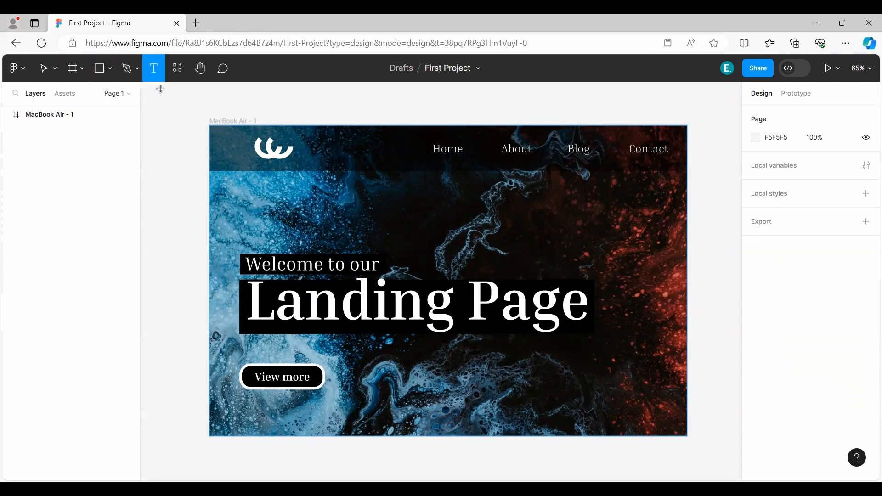
pyautogui.click(178, 72)
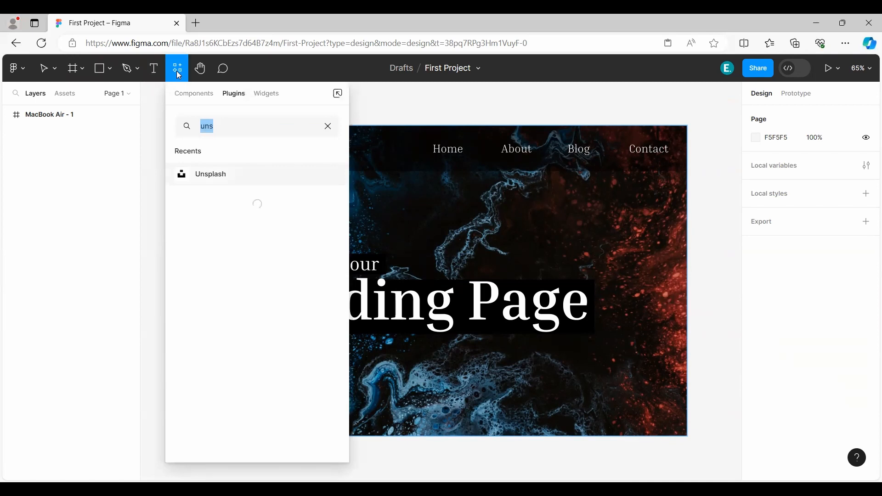
pyautogui.click(157, 106)
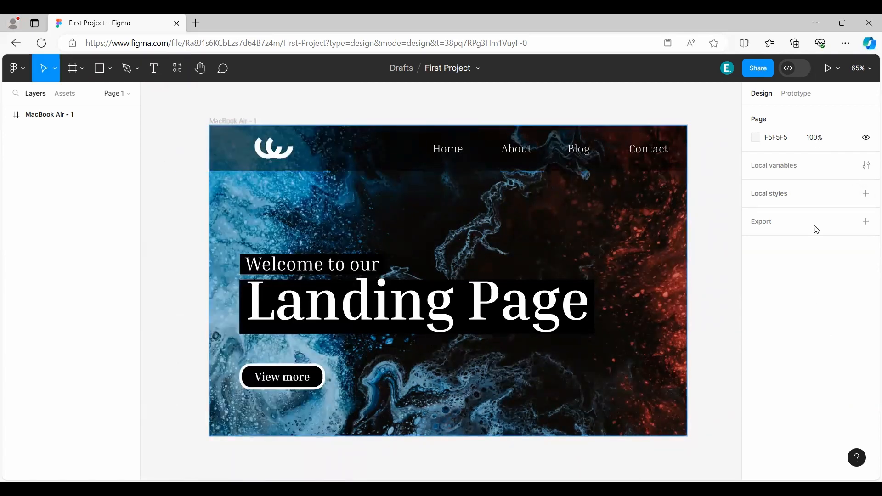